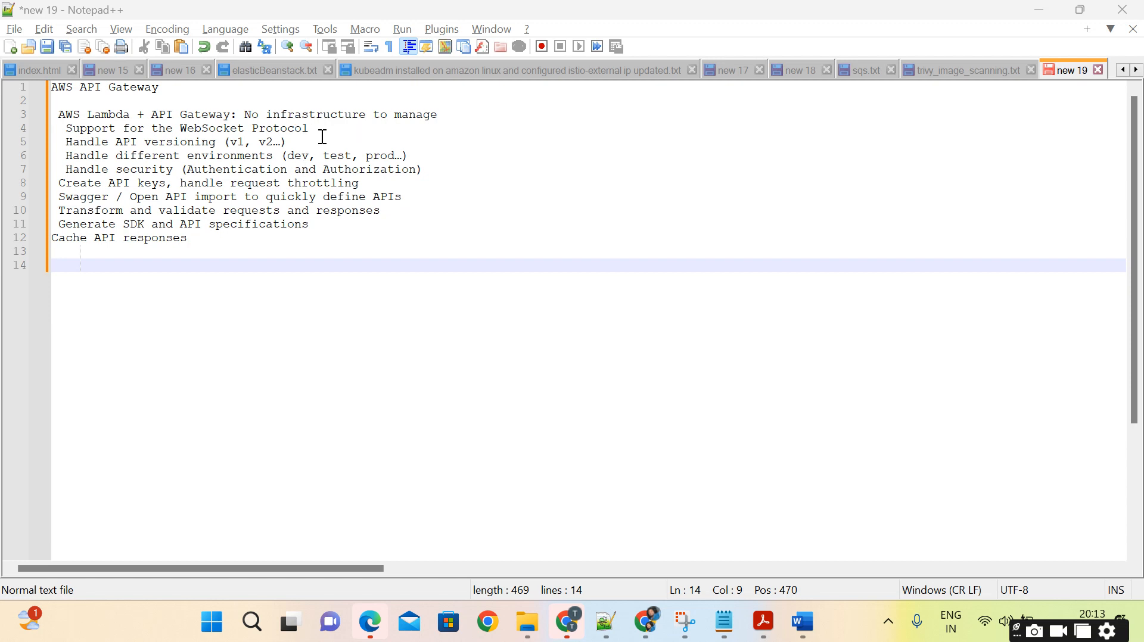
Switch to the Word document and examine the "Building a Serverless API" architecture diagram.
{"action": "left_click", "coordinate": [244, 114]}
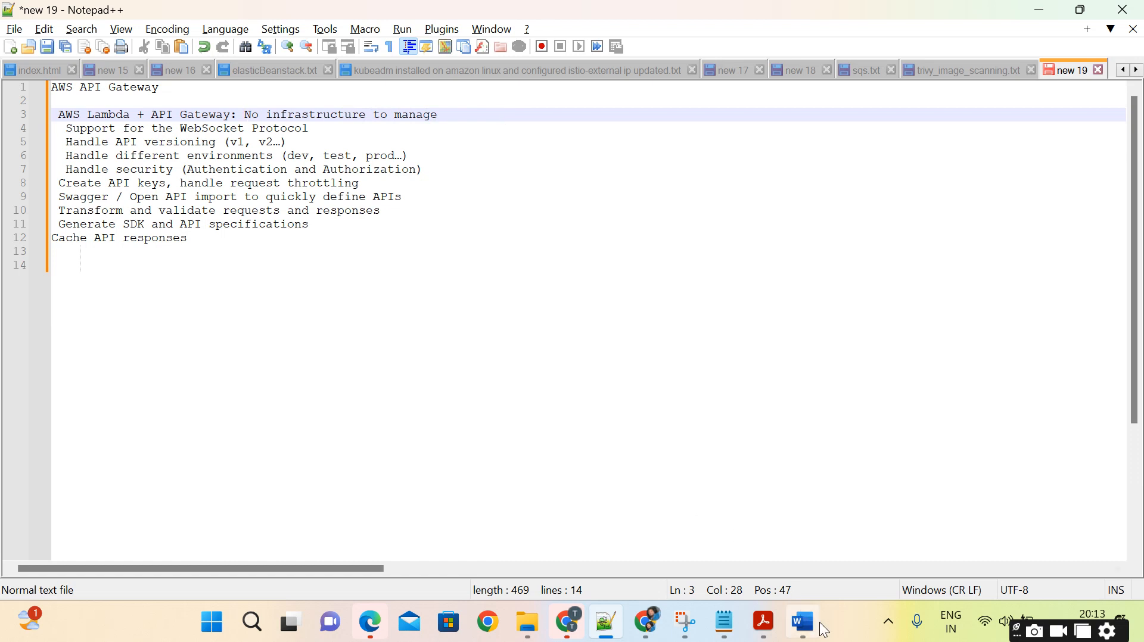
{"action": "left_click", "coordinate": [802, 622]}
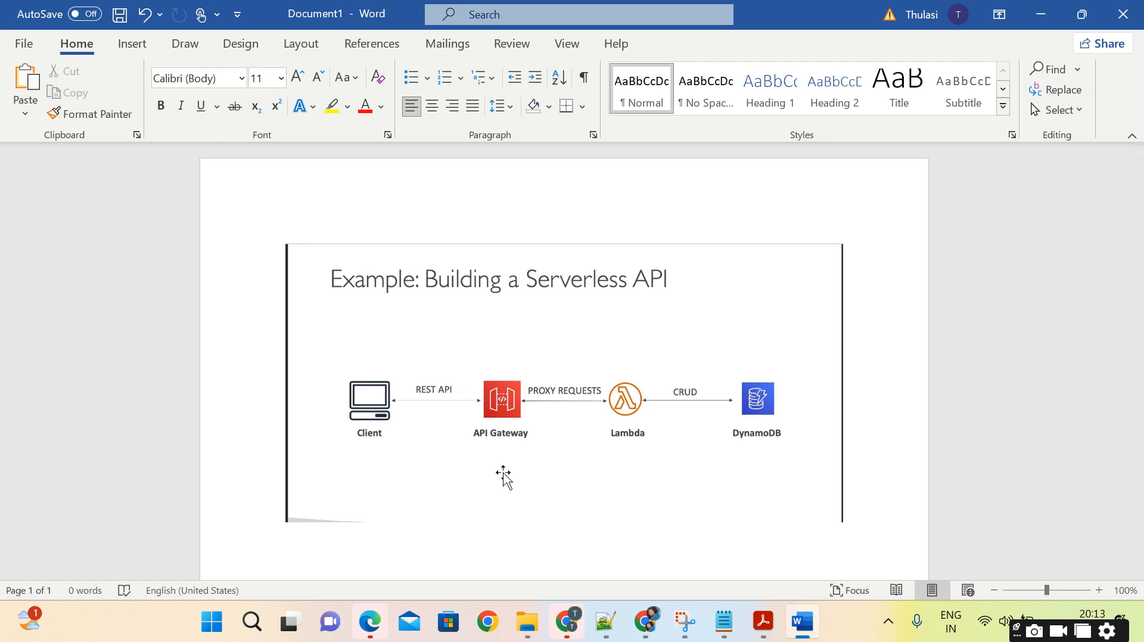
{"action": "scroll", "coordinate": [536, 432], "scroll_direction": "down", "scroll_amount": 3}
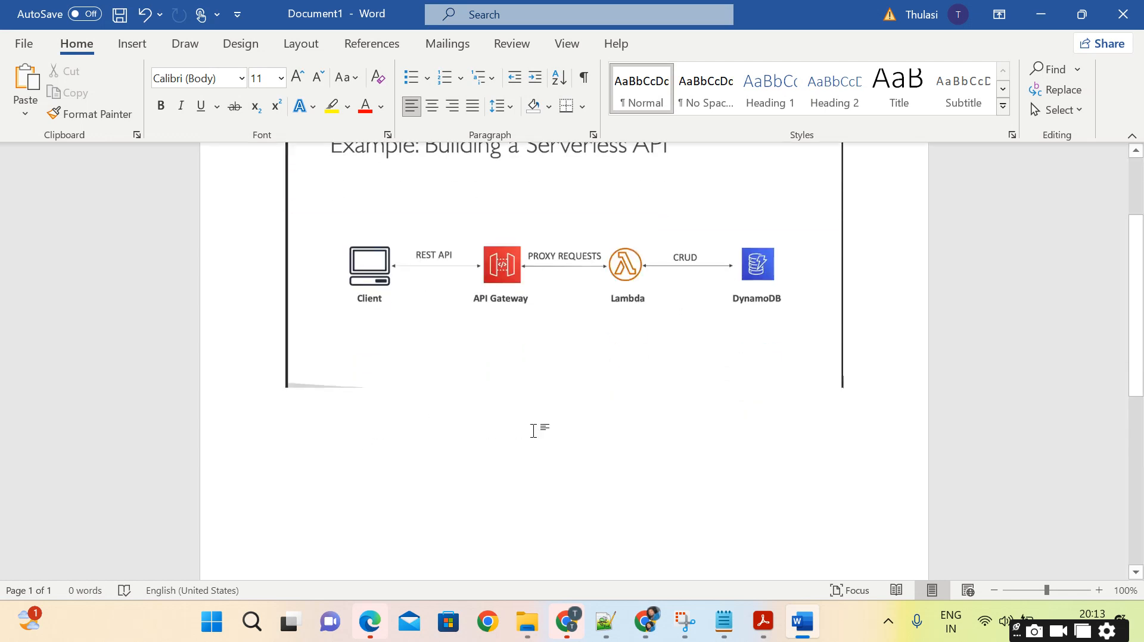
{"action": "scroll", "coordinate": [440, 271], "scroll_direction": "up", "scroll_amount": 1}
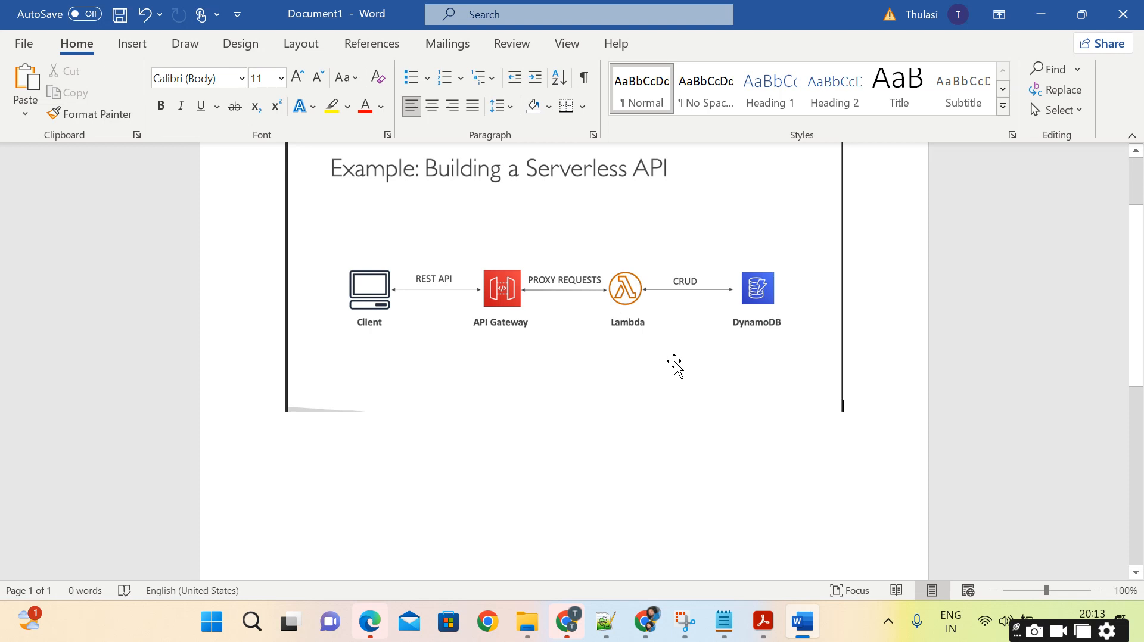
Review the Lambda handler code in Notepad, highlighting the "Hello from Lambda!" body text, and return to the diagram in Word.
{"action": "left_click", "coordinate": [723, 623]}
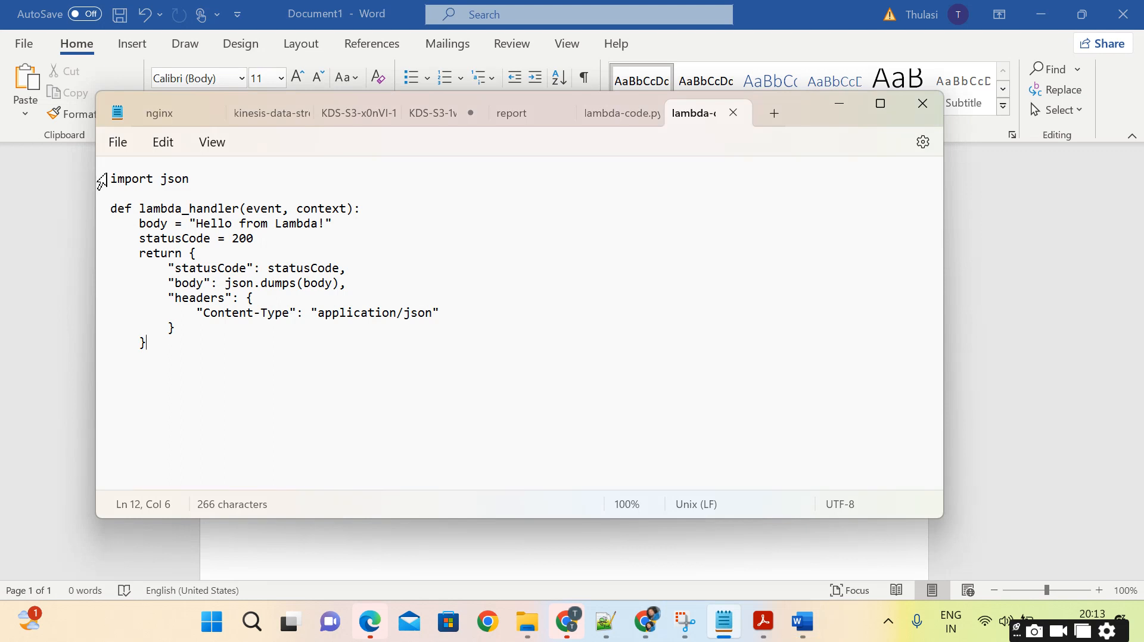
{"action": "left_click_drag", "start_coordinate": [101, 181], "coordinate": [261, 347]}
{"action": "left_click", "coordinate": [261, 346]}
{"action": "left_click", "coordinate": [196, 224]}
{"action": "left_click_drag", "start_coordinate": [198, 225], "coordinate": [342, 225]}
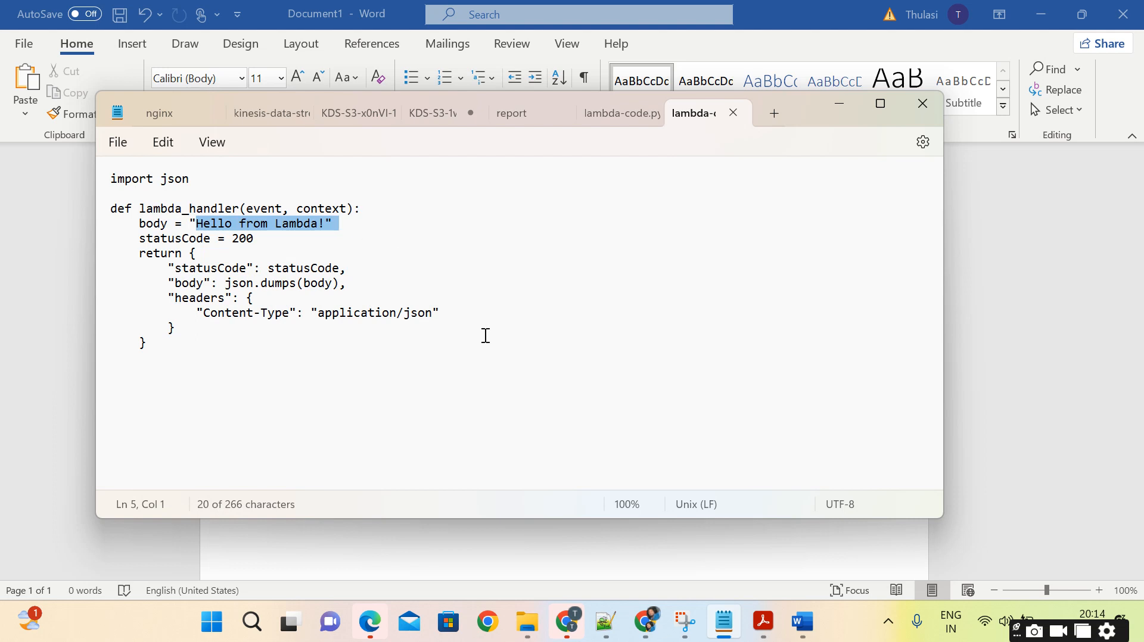
{"action": "left_click", "coordinate": [562, 536]}
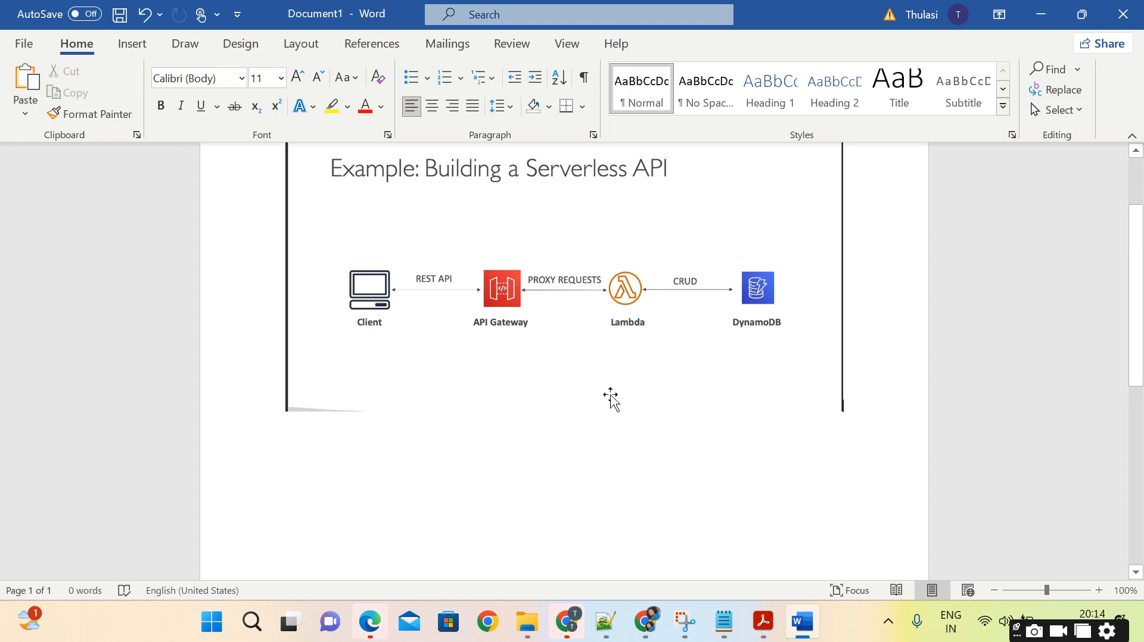
{"action": "scroll", "coordinate": [623, 397], "scroll_direction": "up", "scroll_amount": 1}
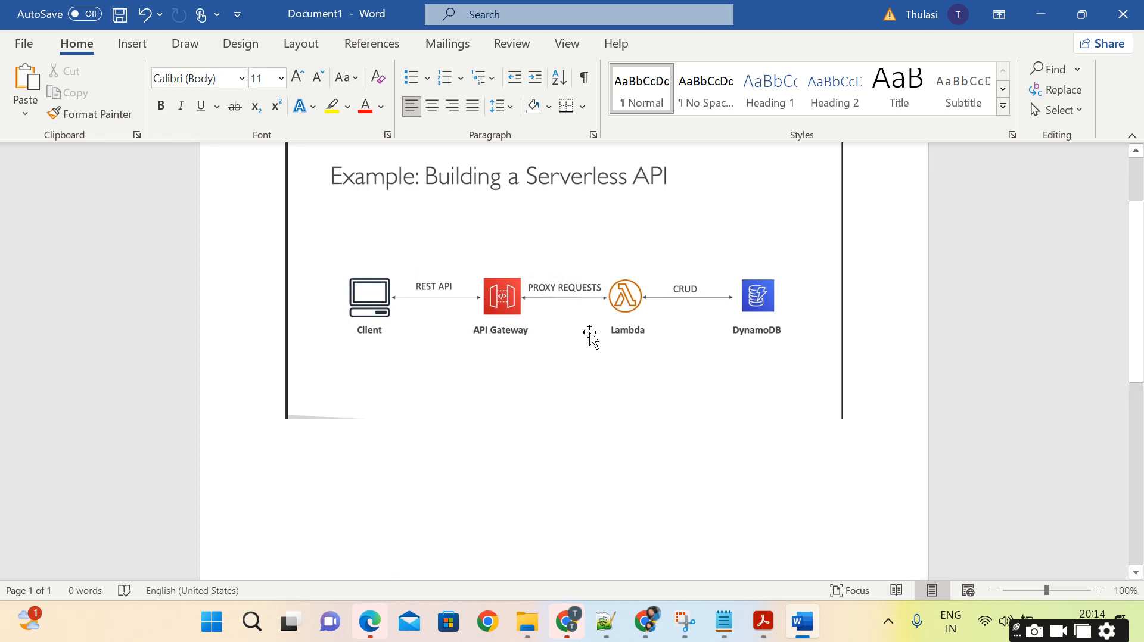
Switch to the Notepad++ notes and read the AWS API Gateway feature list, highlighting the lines on WebSocket, versioning, environments, security and API keys.
{"action": "left_click", "coordinate": [724, 621]}
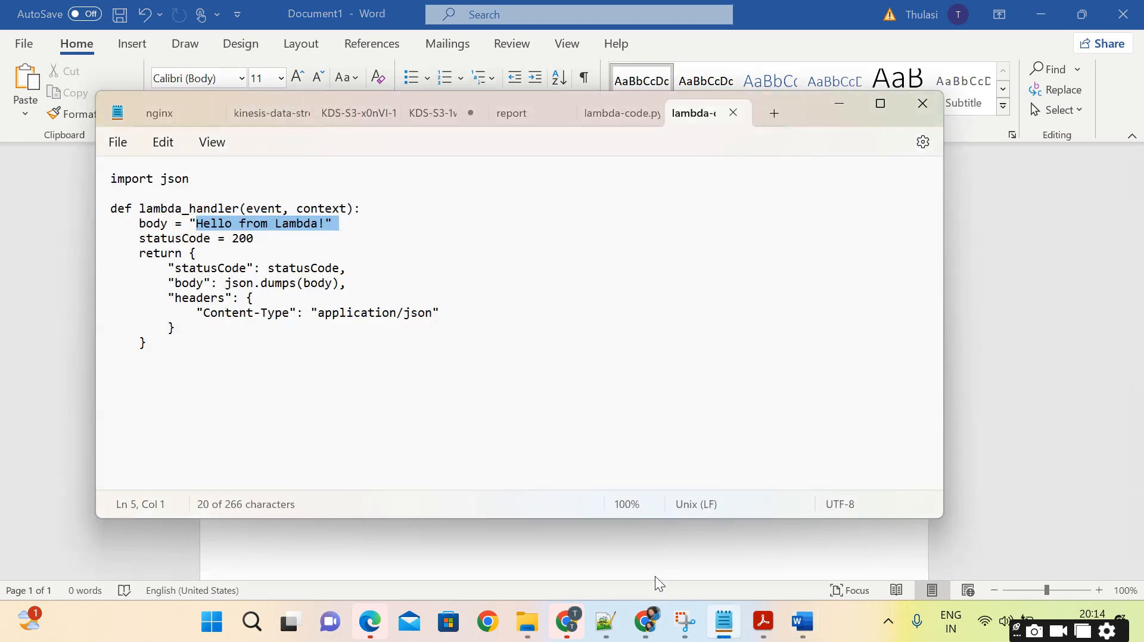
{"action": "left_click", "coordinate": [606, 625]}
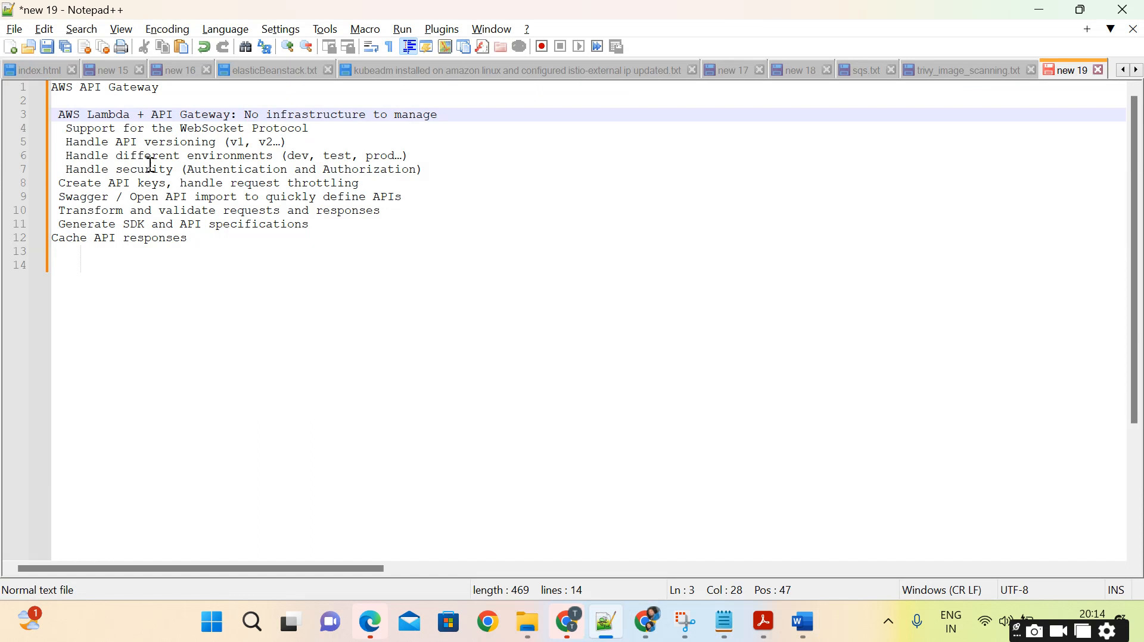
{"action": "left_click_drag", "start_coordinate": [70, 129], "coordinate": [316, 130]}
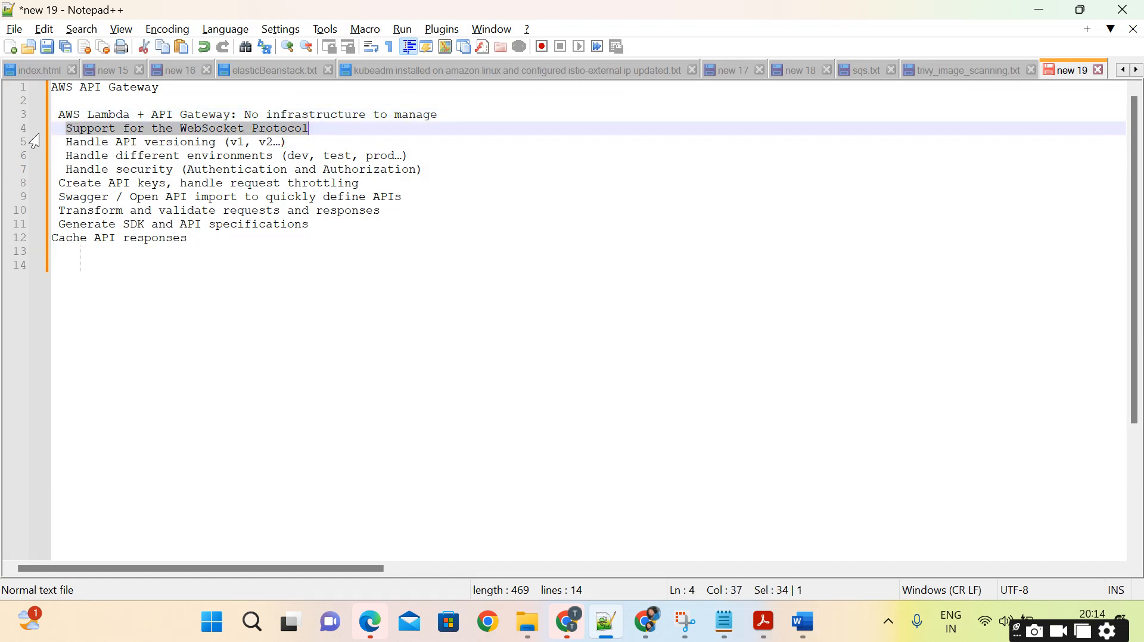
{"action": "left_click_drag", "start_coordinate": [116, 144], "coordinate": [307, 144]}
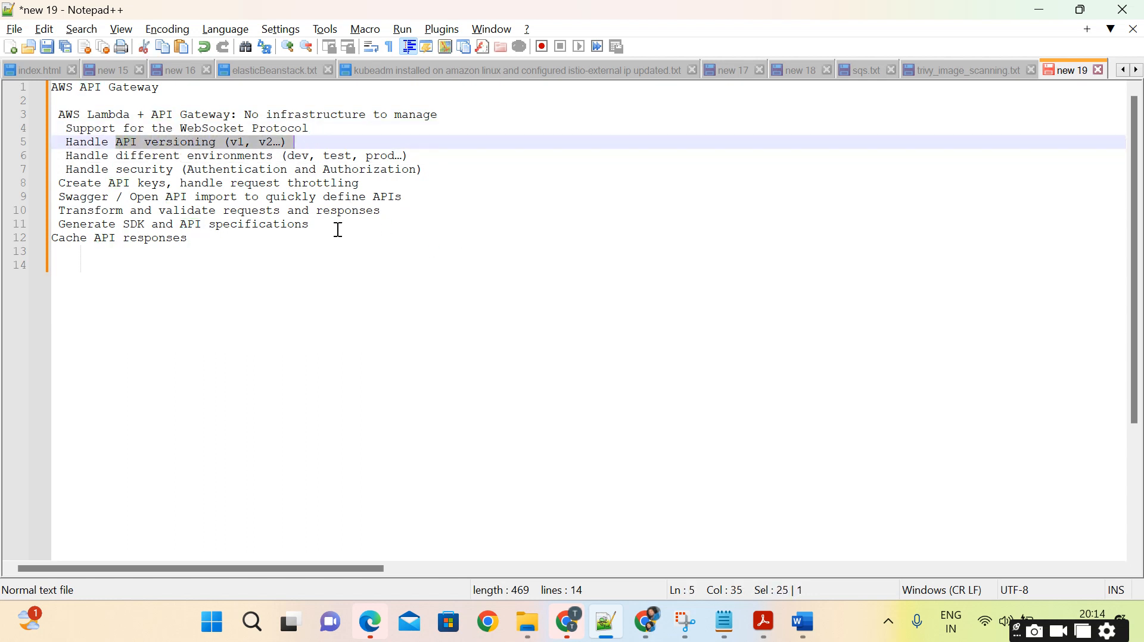
{"action": "left_click", "coordinate": [400, 278]}
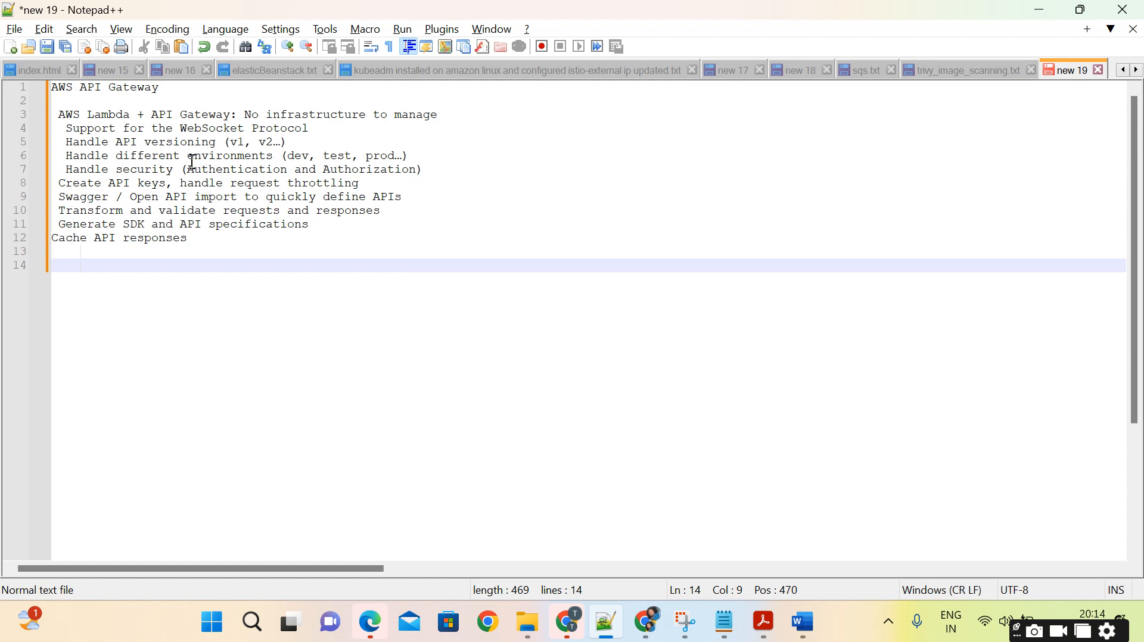
{"action": "left_click_drag", "start_coordinate": [188, 156], "coordinate": [444, 172]}
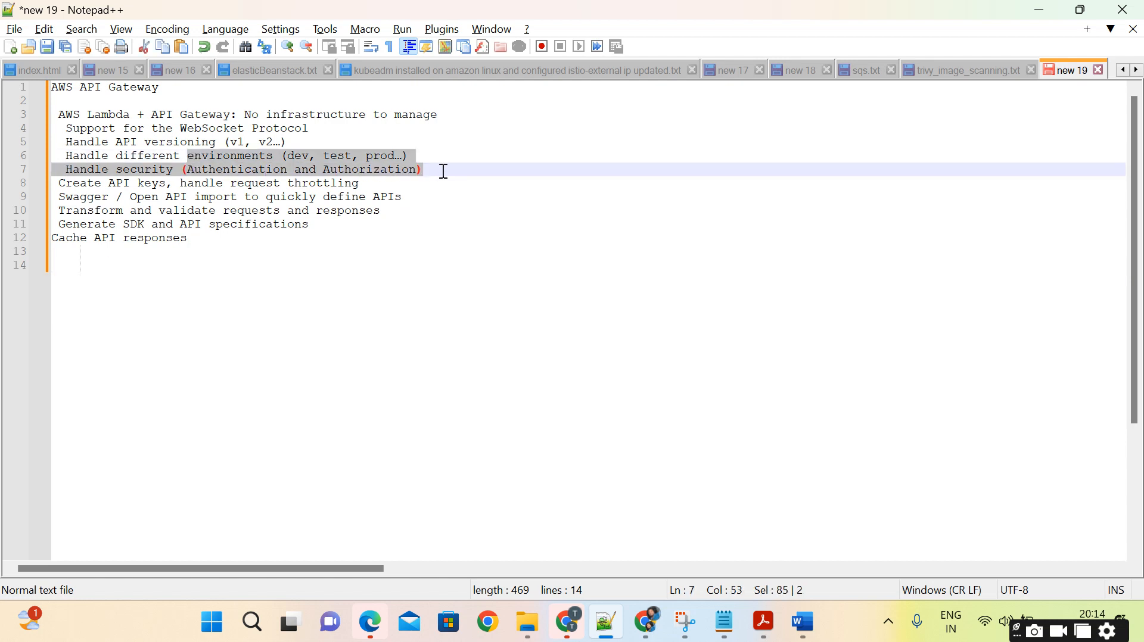
{"action": "left_click", "coordinate": [444, 171]}
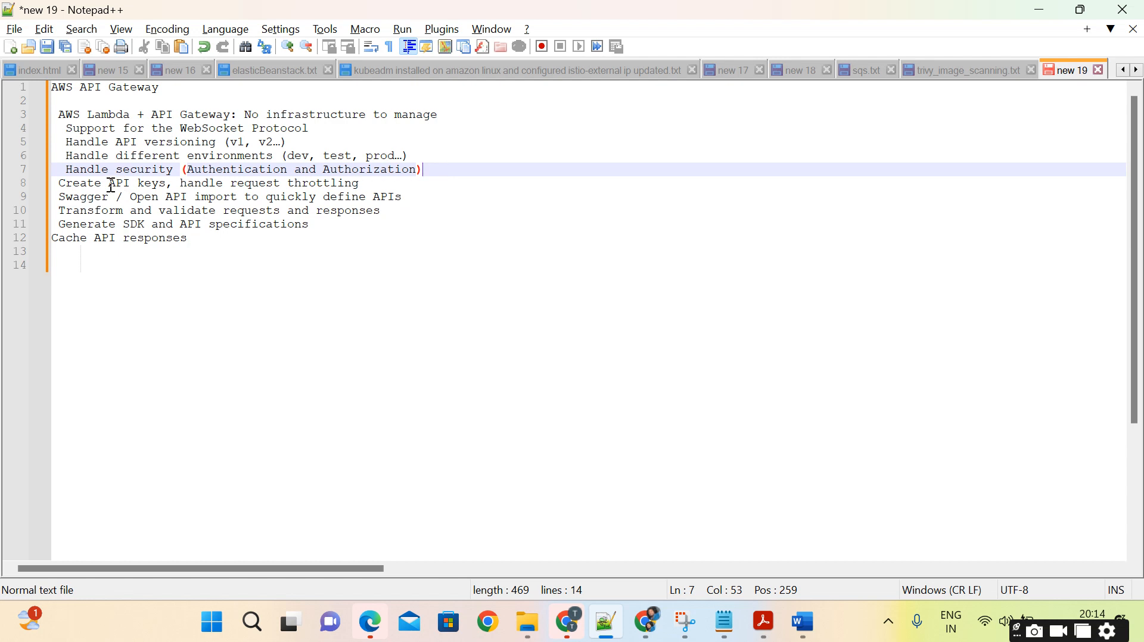
{"action": "left_click_drag", "start_coordinate": [109, 184], "coordinate": [358, 191]}
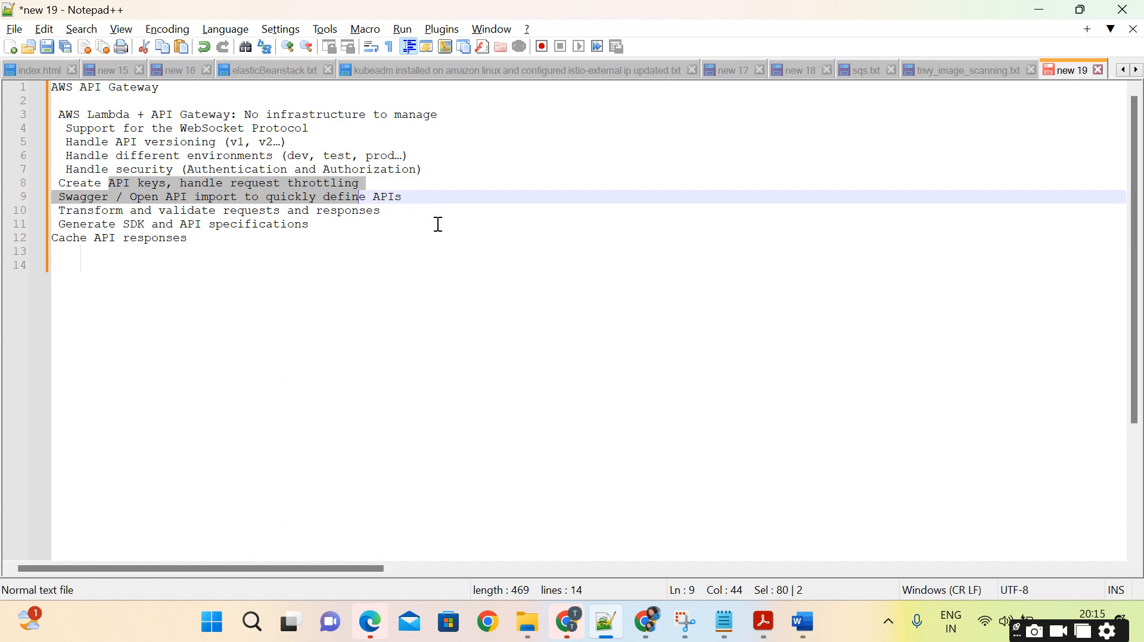
{"action": "left_click", "coordinate": [460, 228]}
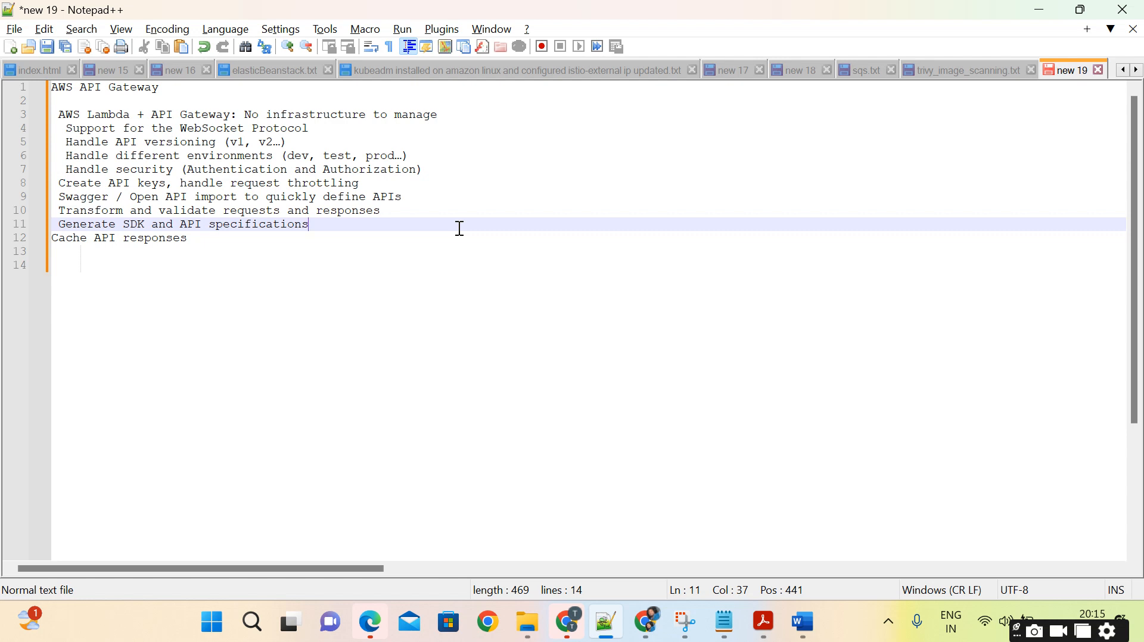
{"action": "left_click", "coordinate": [363, 239]}
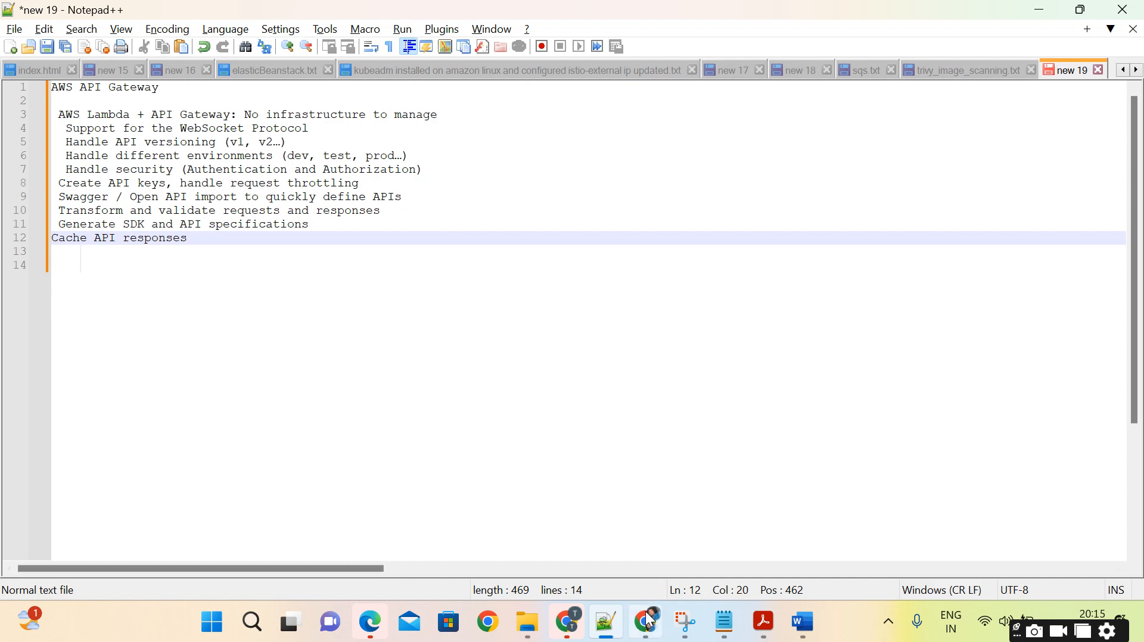
Switch to the AWS console in Chrome, search the services for "apig" and open API Gateway.
{"action": "mouse_move", "coordinate": [650, 627]}
{"action": "left_click", "coordinate": [638, 541]}
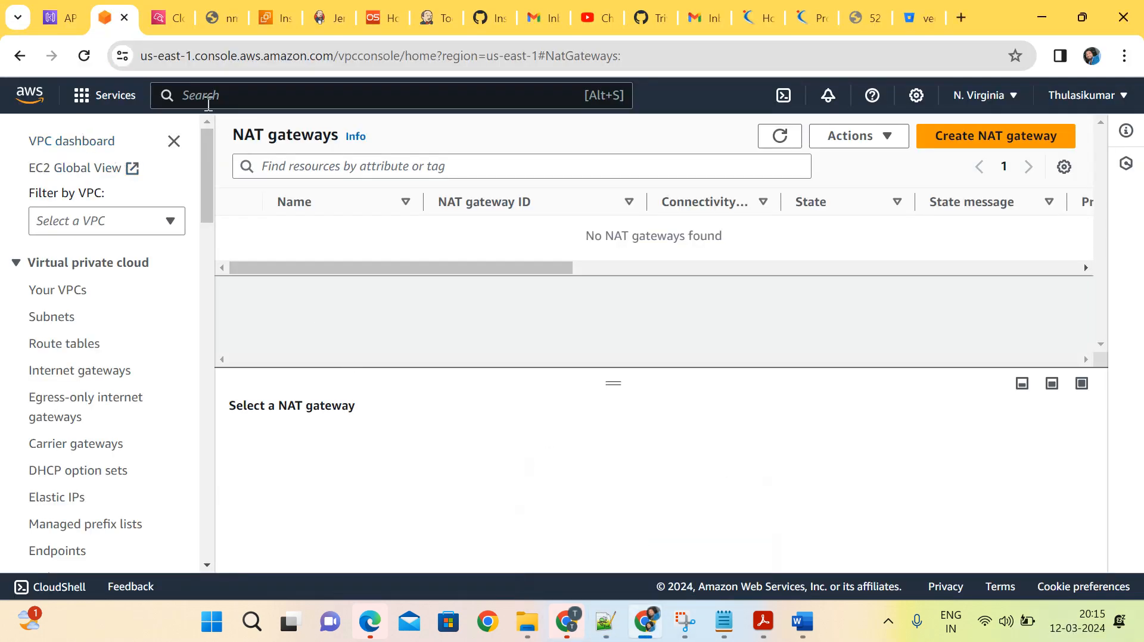
{"action": "type", "text": "apig"}
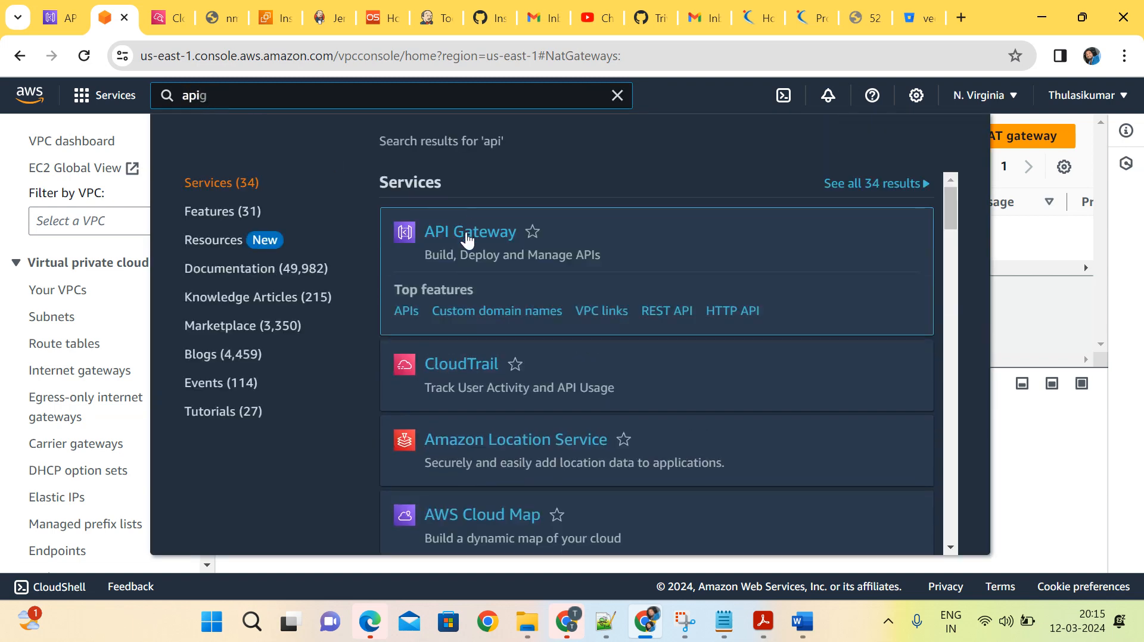
{"action": "left_click", "coordinate": [467, 234]}
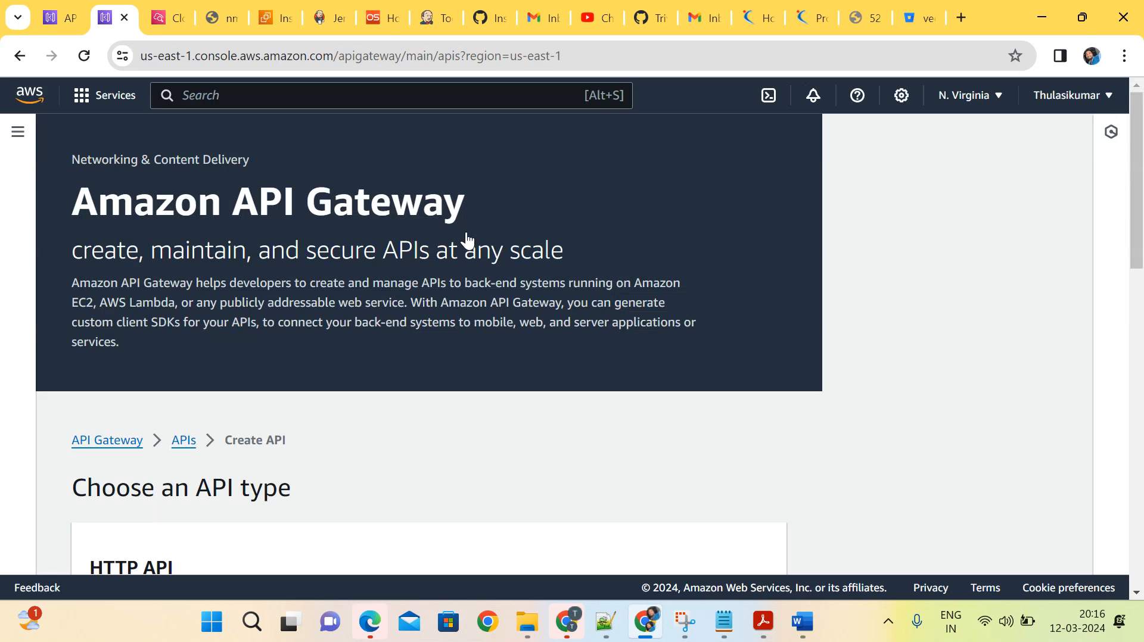
Compare the offered API types with the Notepad++ notes and the Word diagram, returning to the AWS console in Chrome.
{"action": "scroll", "coordinate": [280, 470], "scroll_direction": "down", "scroll_amount": 1}
{"action": "scroll", "coordinate": [281, 470], "scroll_direction": "down", "scroll_amount": 8}
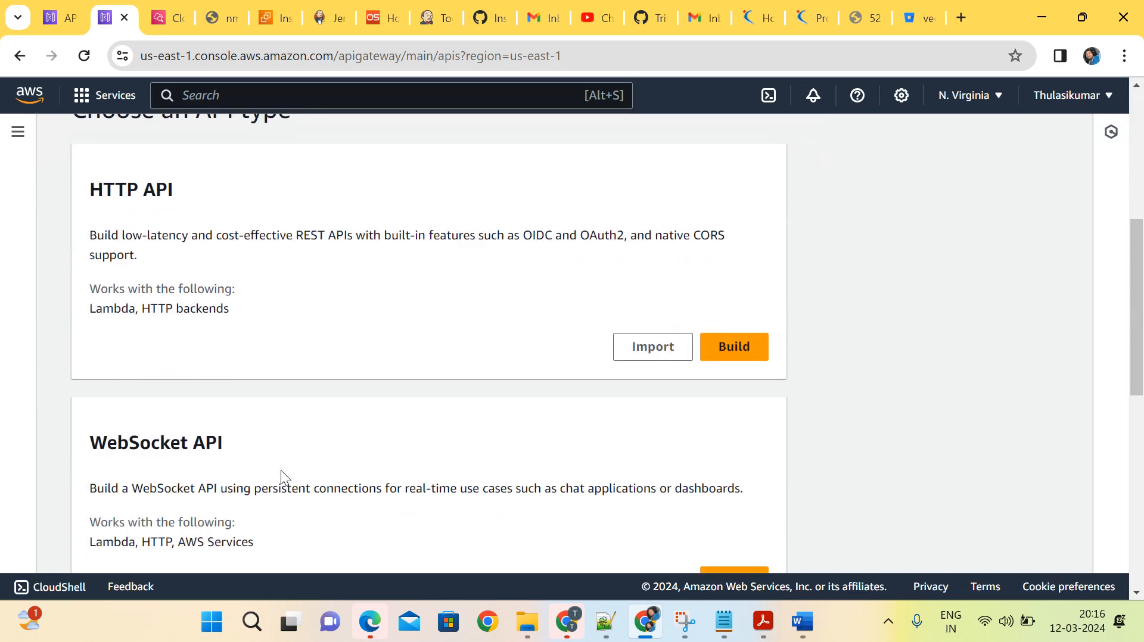
{"action": "scroll", "coordinate": [281, 477], "scroll_direction": "down", "scroll_amount": 4}
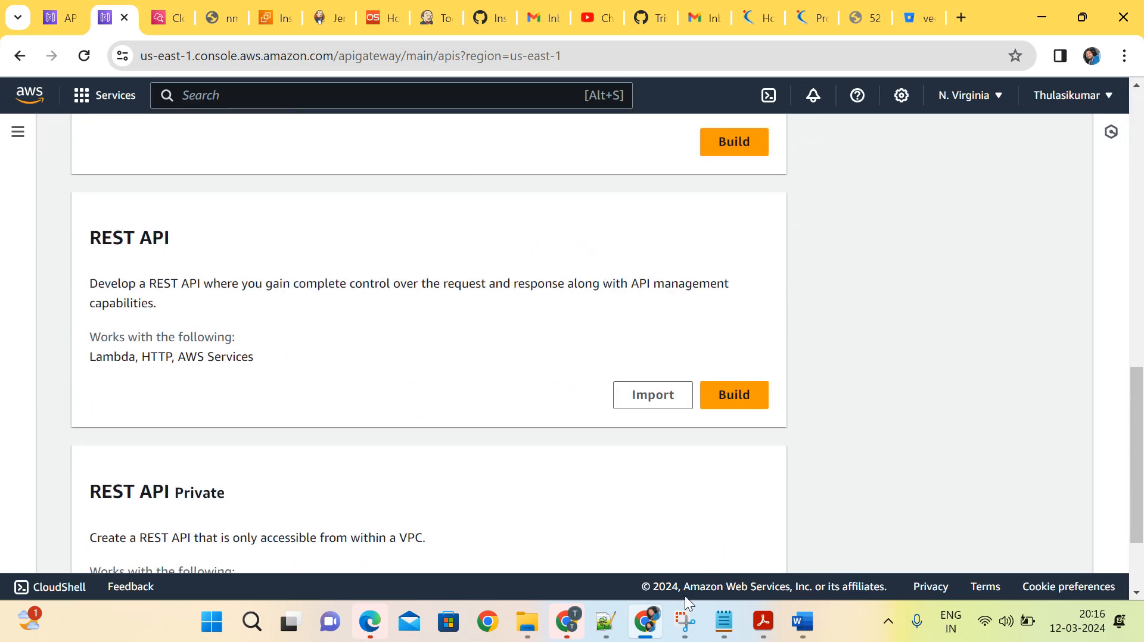
{"action": "mouse_move", "coordinate": [616, 610]}
{"action": "left_click", "coordinate": [613, 516]}
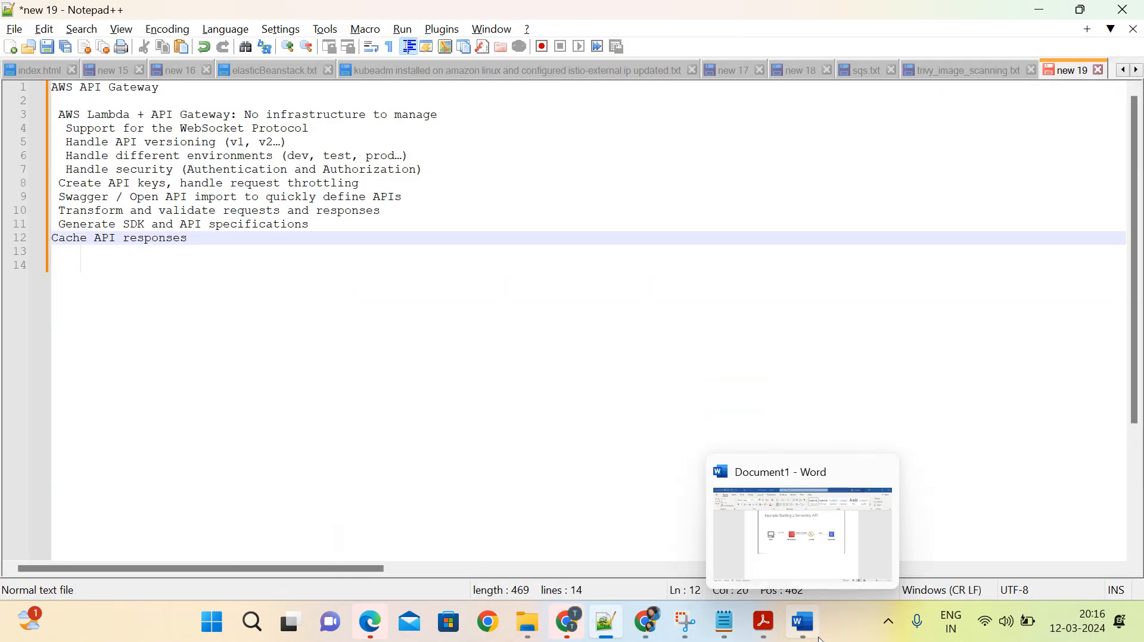
{"action": "left_click", "coordinate": [796, 630]}
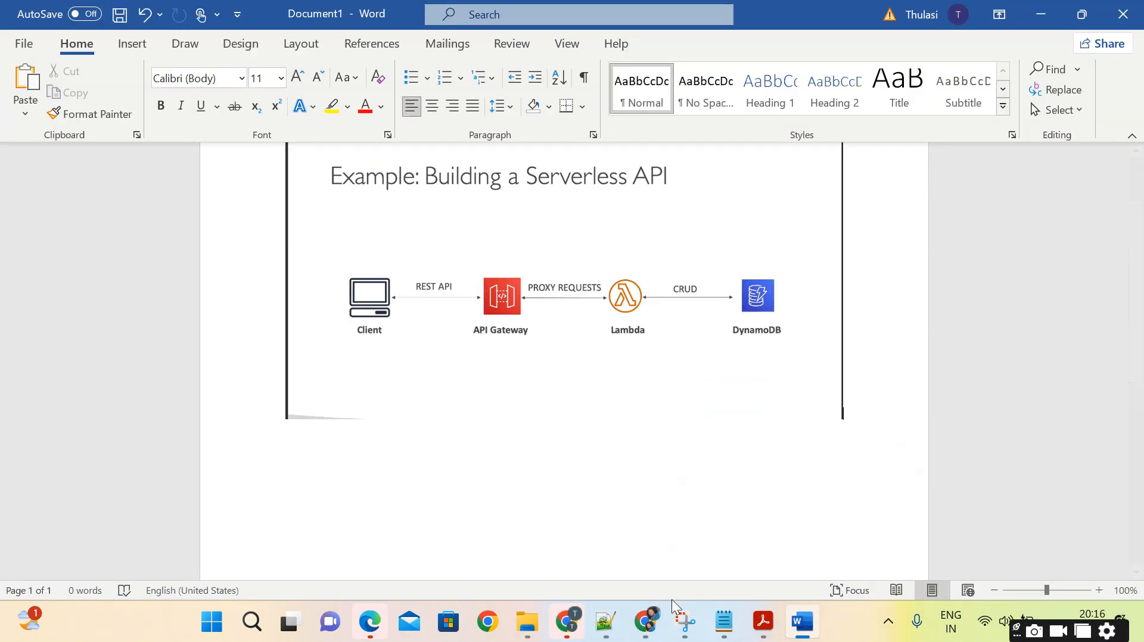
{"action": "left_click", "coordinate": [654, 532]}
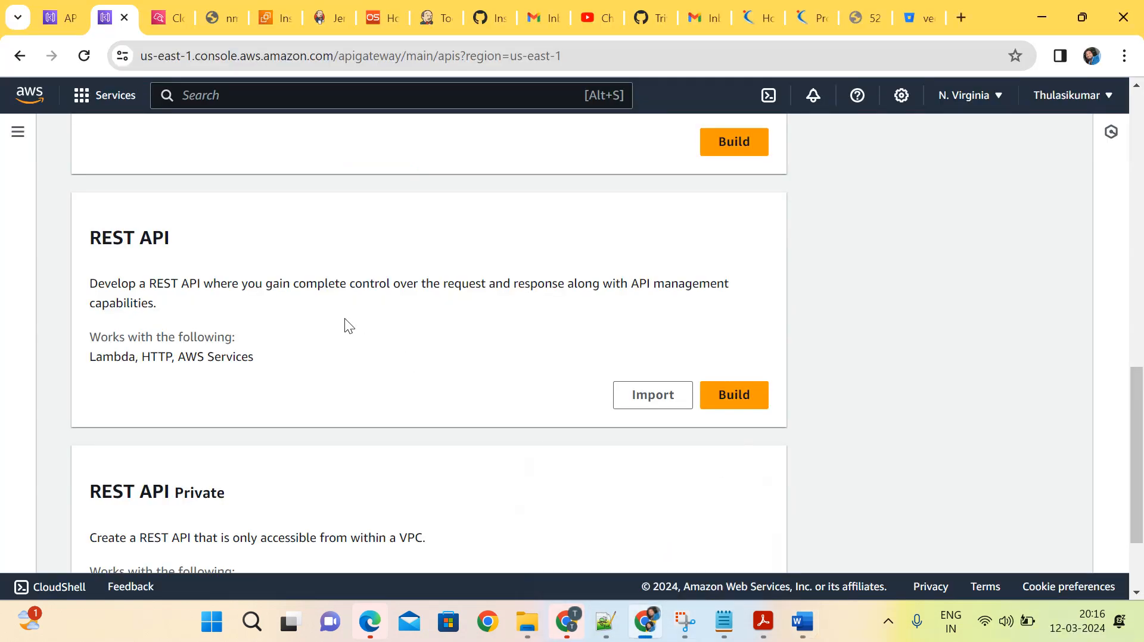
Review the REST API description among the API types and start building a public REST API.
{"action": "scroll", "coordinate": [344, 318], "scroll_direction": "up", "scroll_amount": 6}
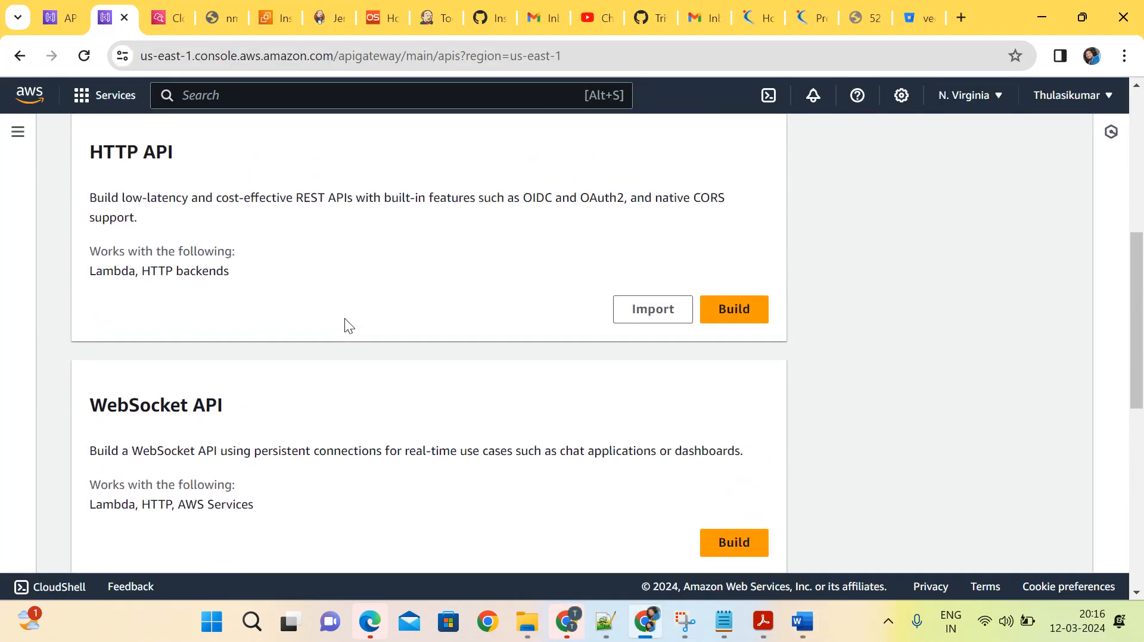
{"action": "scroll", "coordinate": [345, 322], "scroll_direction": "down", "scroll_amount": 6}
{"action": "scroll", "coordinate": [344, 318], "scroll_direction": "down", "scroll_amount": 2}
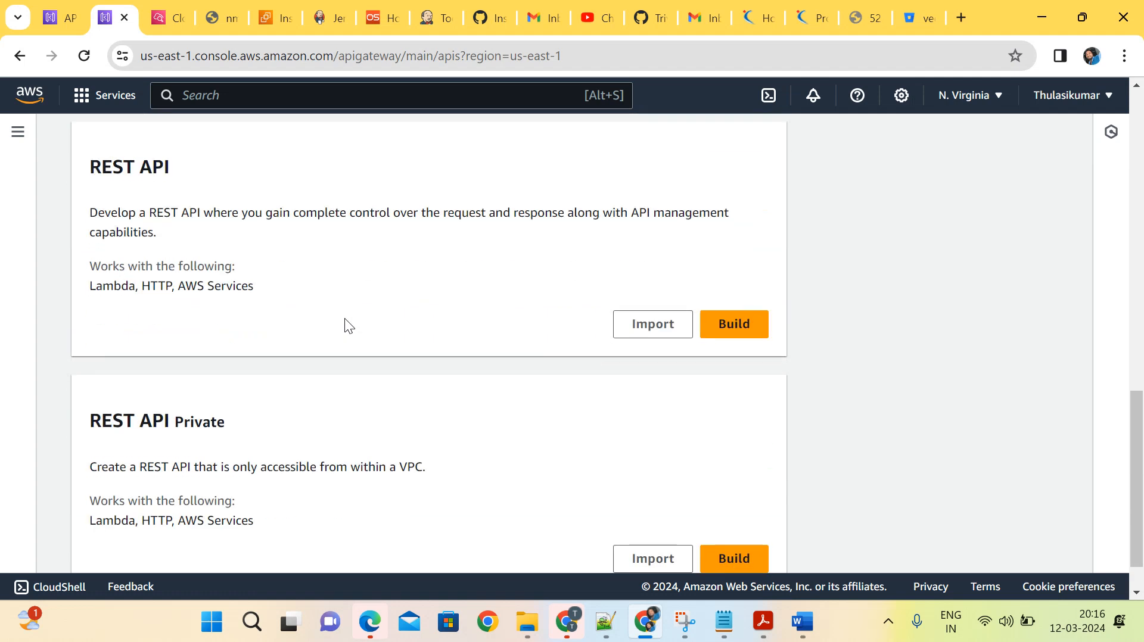
{"action": "left_click_drag", "start_coordinate": [91, 213], "coordinate": [152, 234]}
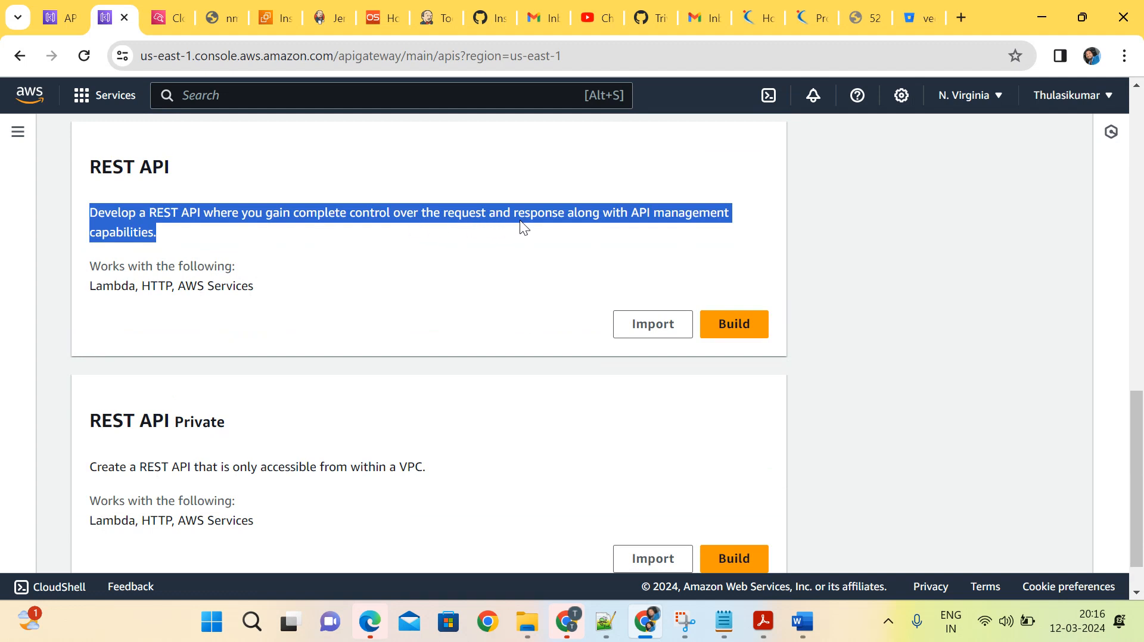
{"action": "left_click", "coordinate": [345, 269]}
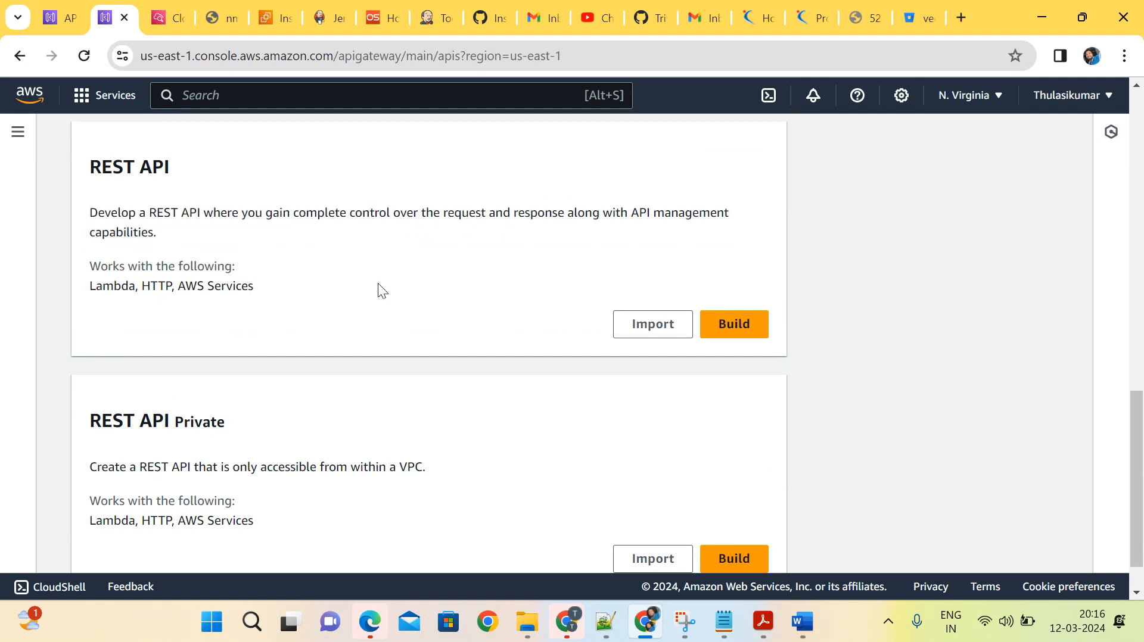
{"action": "left_click", "coordinate": [742, 328]}
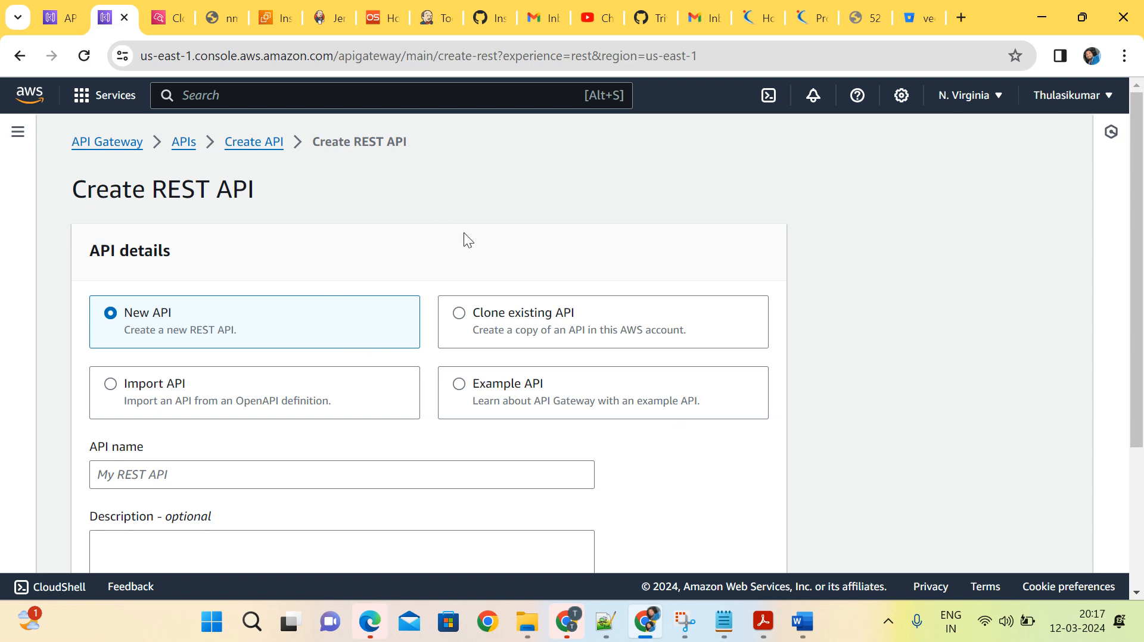
Examine the Import API and Clone existing API options on the REST API creation form.
{"action": "scroll", "coordinate": [464, 232], "scroll_direction": "down", "scroll_amount": 1}
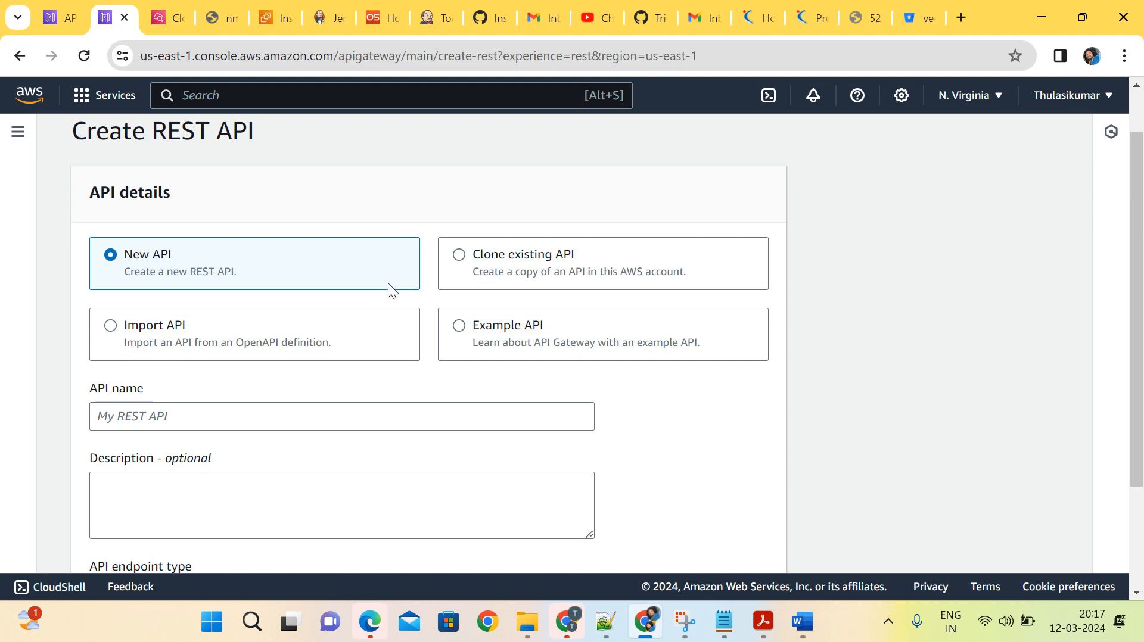
{"action": "left_click", "coordinate": [250, 350]}
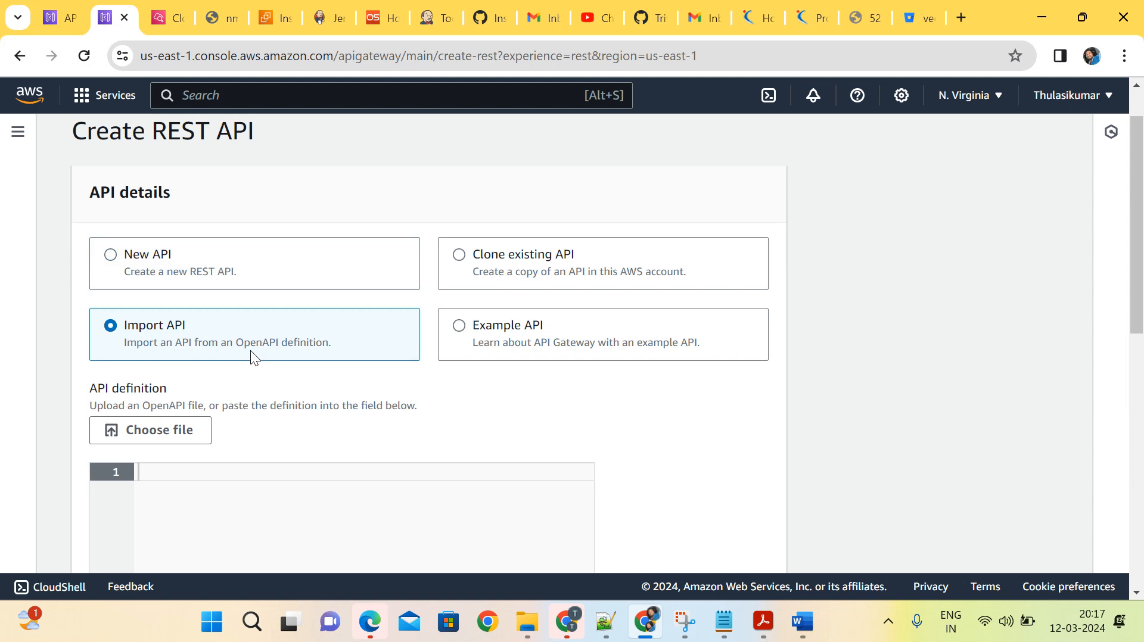
{"action": "left_click", "coordinate": [508, 272]}
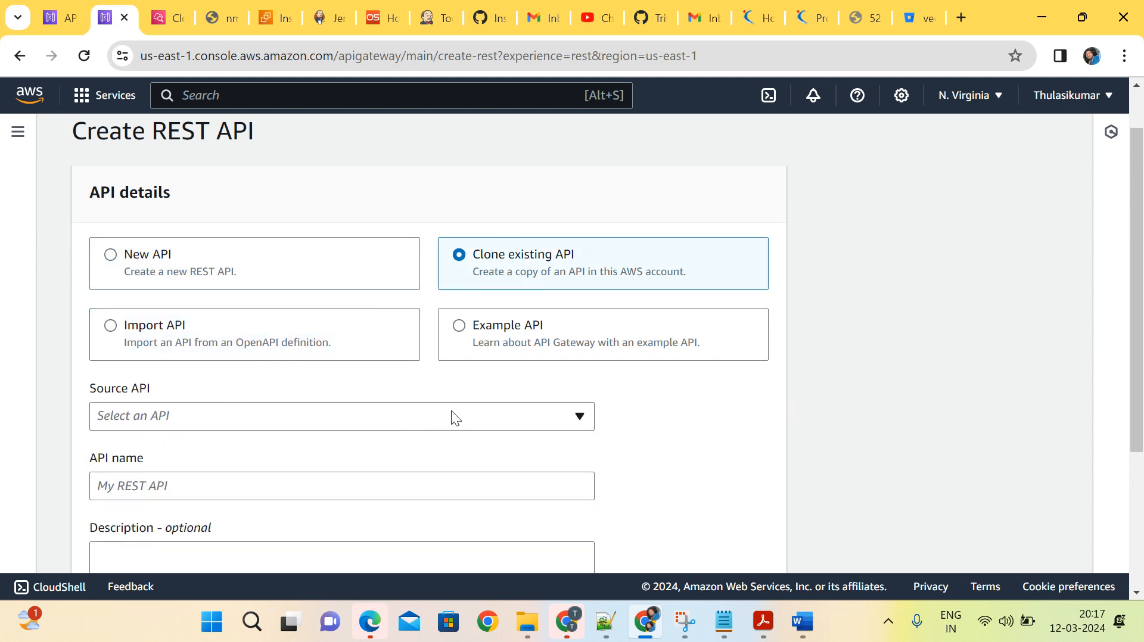
{"action": "scroll", "coordinate": [466, 410], "scroll_direction": "down", "scroll_amount": 2}
{"action": "scroll", "coordinate": [466, 410], "scroll_direction": "up", "scroll_amount": 1}
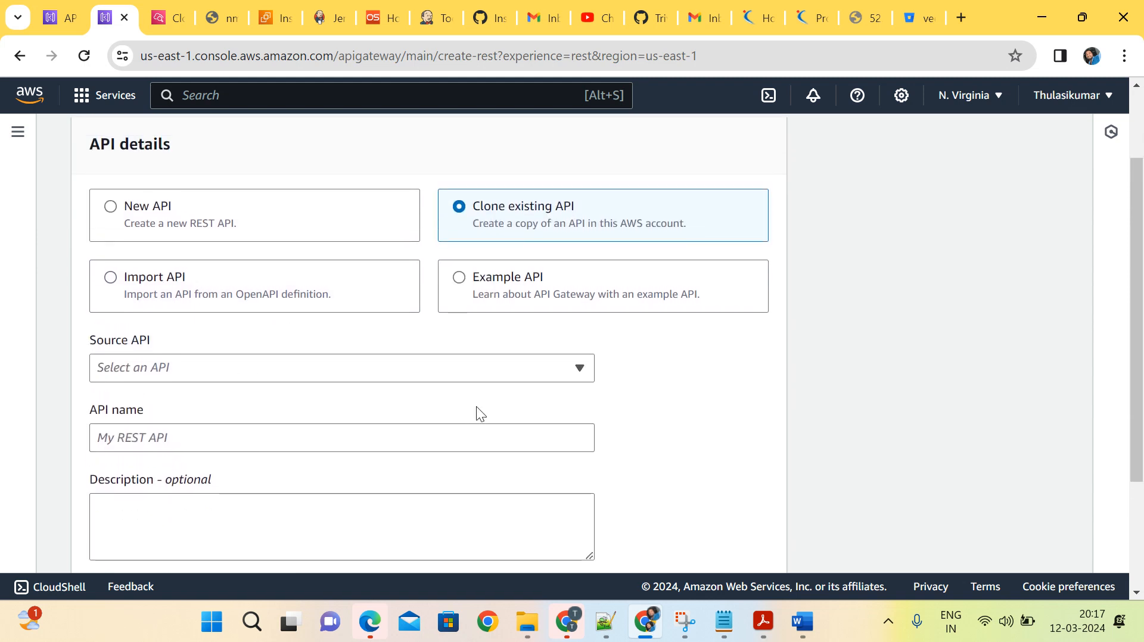
Check the source API choices for cloning and select New API as the way to create the REST API instead.
{"action": "left_click", "coordinate": [415, 365]}
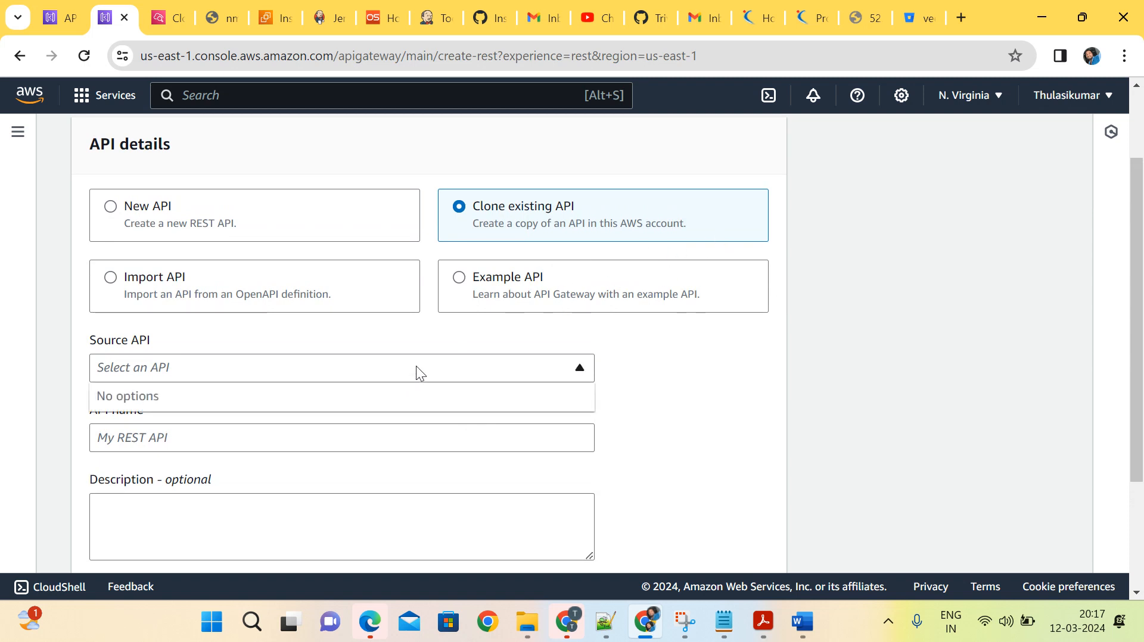
{"action": "left_click", "coordinate": [573, 375]}
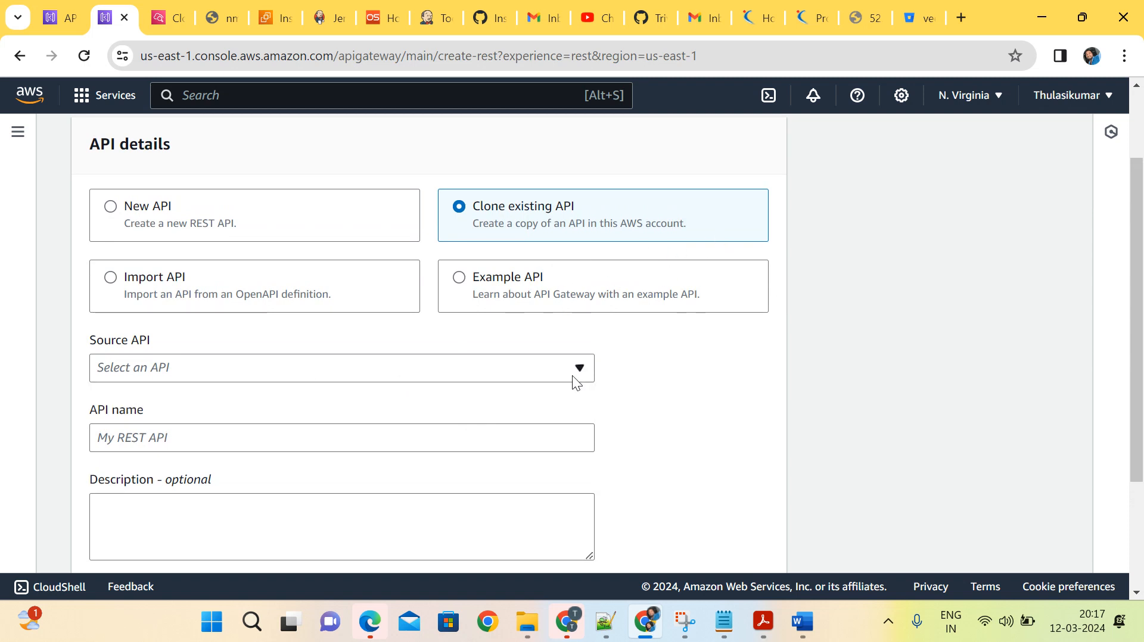
{"action": "left_click", "coordinate": [266, 213]}
{"action": "scroll", "coordinate": [266, 214], "scroll_direction": "up", "scroll_amount": 2}
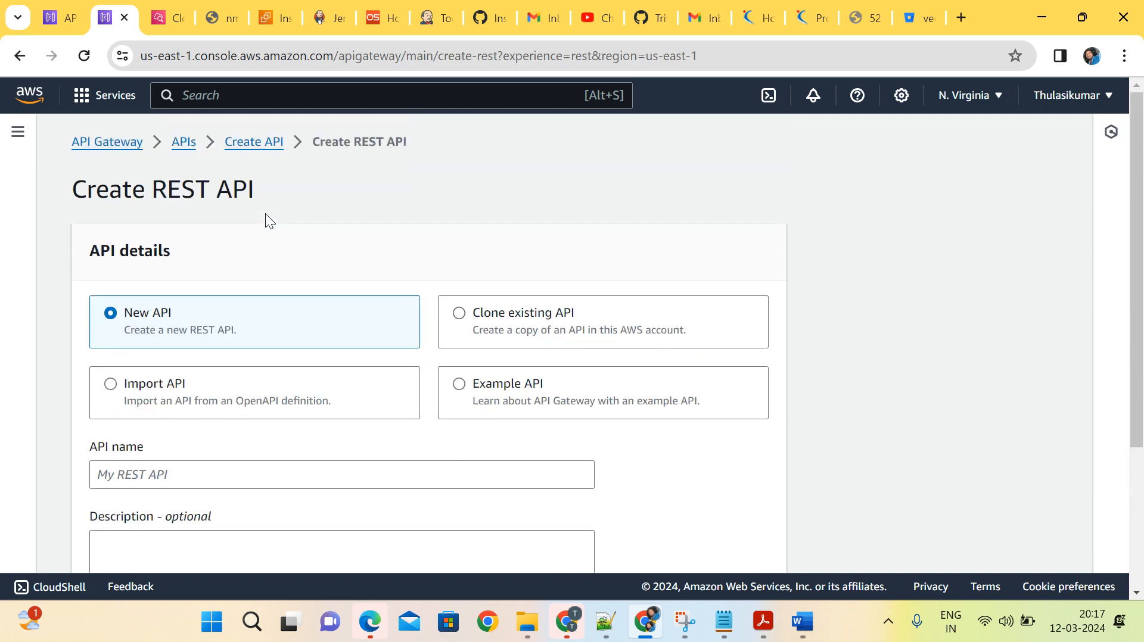
{"action": "scroll", "coordinate": [266, 214], "scroll_direction": "down", "scroll_amount": 1}
{"action": "scroll", "coordinate": [266, 214], "scroll_direction": "up", "scroll_amount": 1}
{"action": "scroll", "coordinate": [266, 213], "scroll_direction": "down", "scroll_amount": 3}
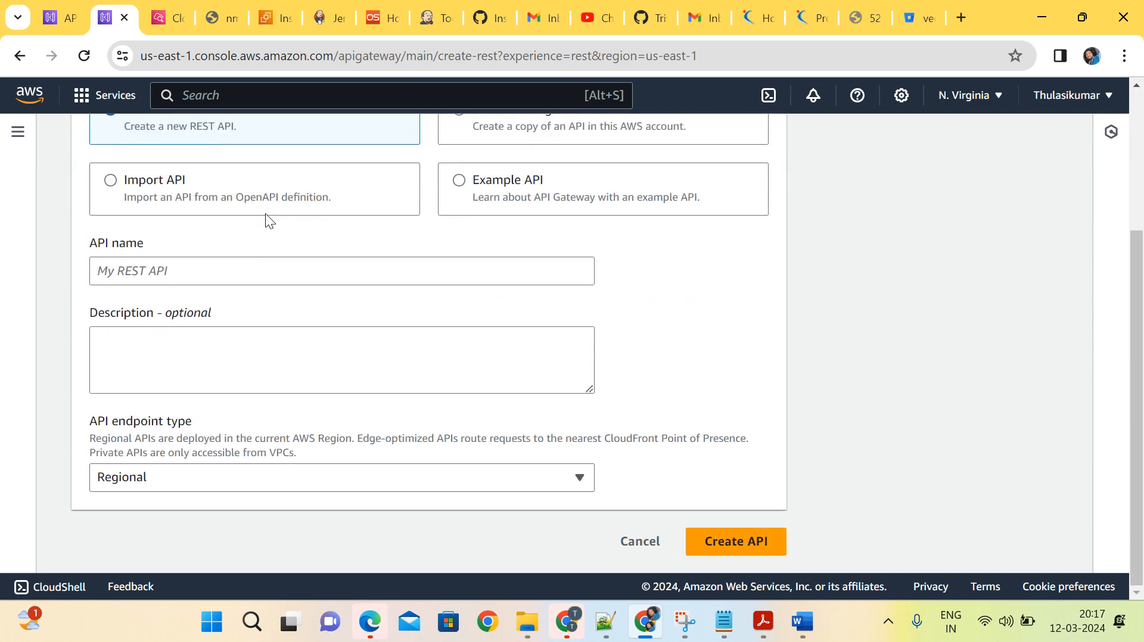
{"action": "scroll", "coordinate": [265, 213], "scroll_direction": "up", "scroll_amount": 3}
{"action": "scroll", "coordinate": [265, 217], "scroll_direction": "down", "scroll_amount": 2}
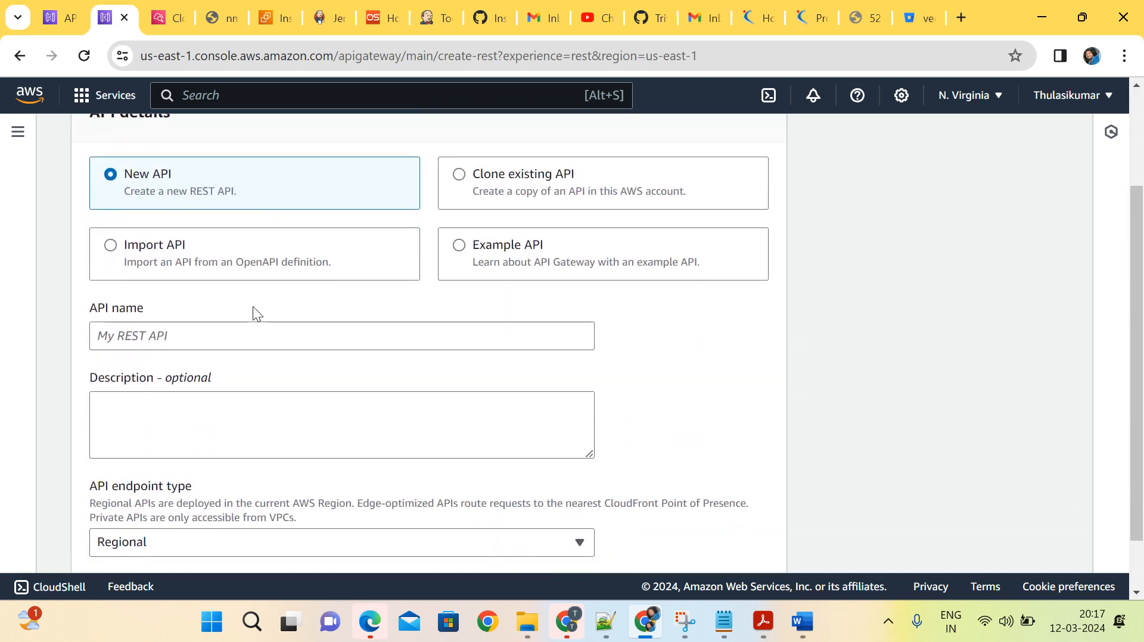
Enter MYFirstgateway as the name of the new REST API.
{"action": "left_click", "coordinate": [238, 339]}
{"action": "type", "text": "m"}
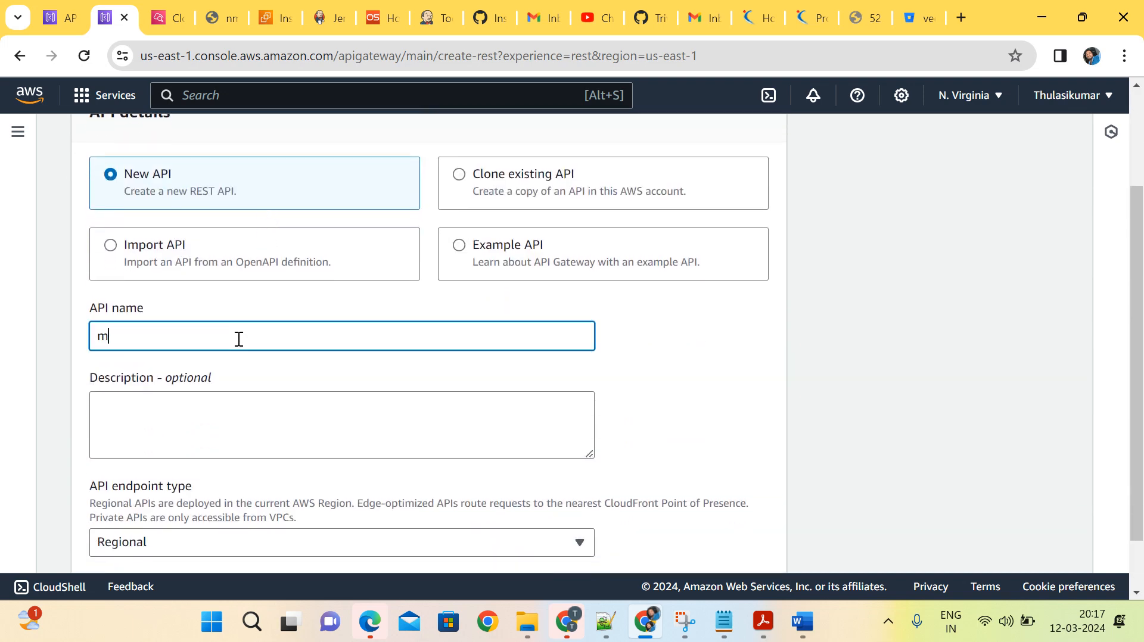
{"action": "type", "text": "y-res"}
{"action": "key", "text": "BackSpace"}
{"action": "key", "text": "BackSpace"}
{"action": "key", "text": "BackSpace"}
{"action": "scroll", "coordinate": [239, 339], "scroll_direction": "up", "scroll_amount": 3}
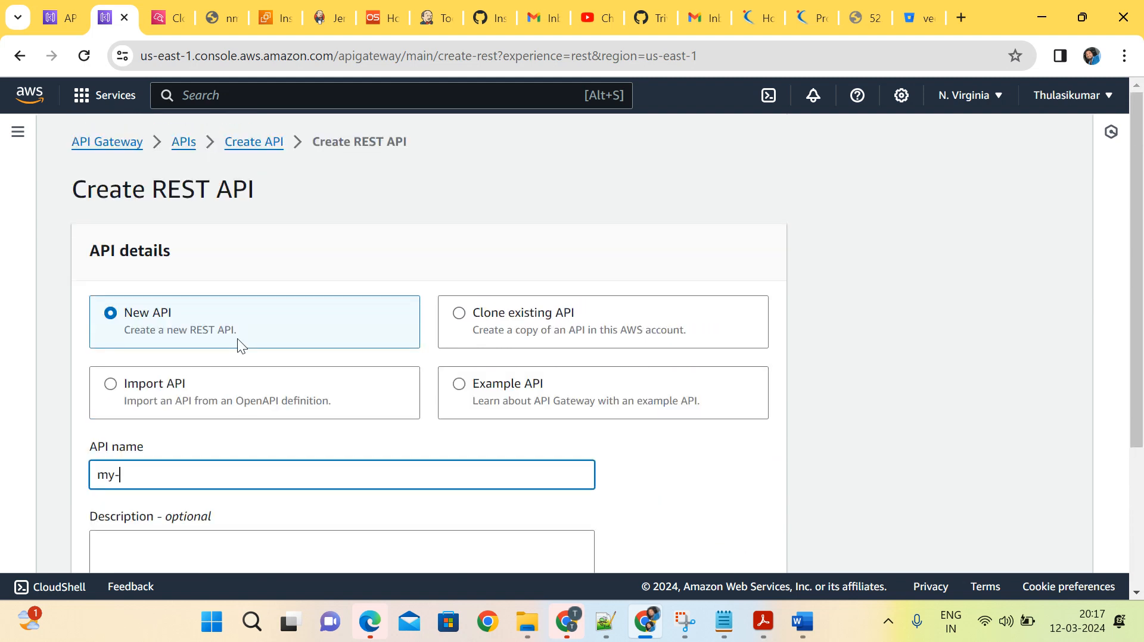
{"action": "scroll", "coordinate": [237, 339], "scroll_direction": "down", "scroll_amount": 1}
{"action": "scroll", "coordinate": [237, 338], "scroll_direction": "up", "scroll_amount": 1}
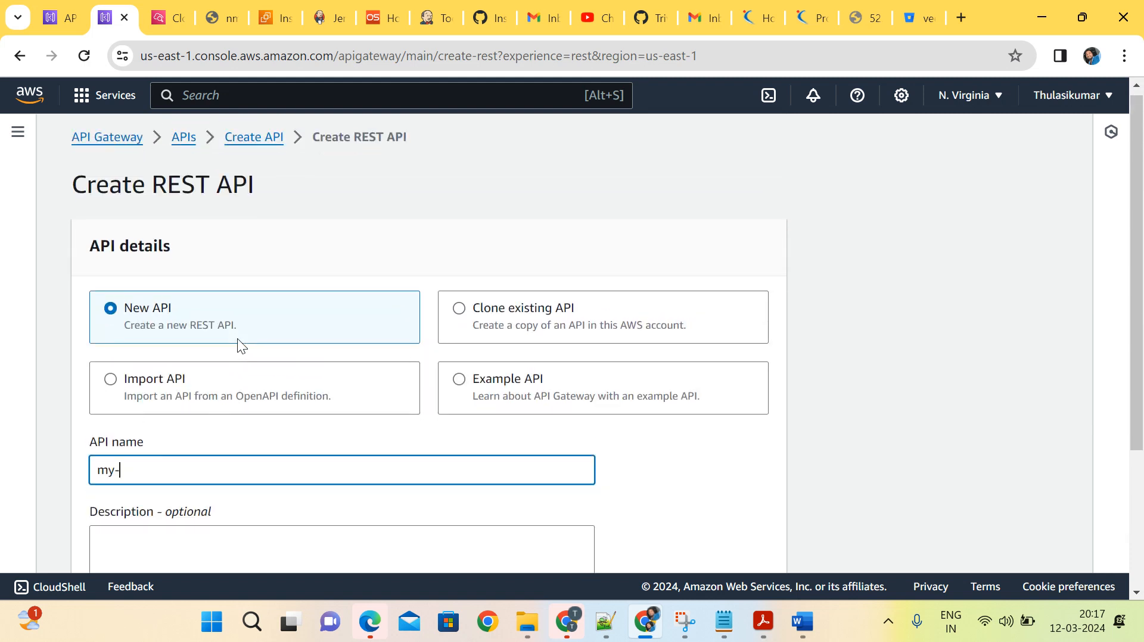
{"action": "scroll", "coordinate": [237, 339], "scroll_direction": "down", "scroll_amount": 3}
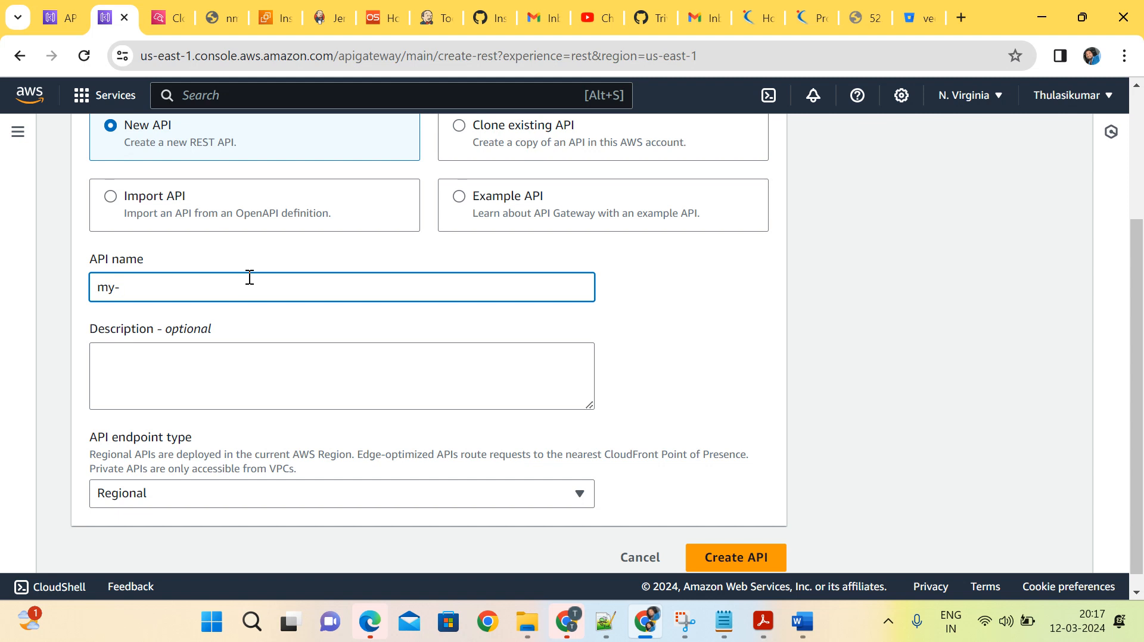
{"action": "type", "text": "gat"}
{"action": "key", "text": "BackSpace"}
{"action": "key", "text": "BackSpace"}
{"action": "key", "text": "BackSpace"}
{"action": "key", "text": "BackSpace"}
{"action": "type", "text": "f"}
{"action": "key", "text": "BackSpace"}
{"action": "key", "text": "BackSpace"}
{"action": "type", "text": "Y"}
{"action": "key", "text": "BackSpace"}
{"action": "key", "text": "BackSpace"}
{"action": "type", "text": "MYFirstgatew"}
{"action": "key", "text": "BackSpace"}
{"action": "type", "text": "wat"}
{"action": "type", "text": "y"}
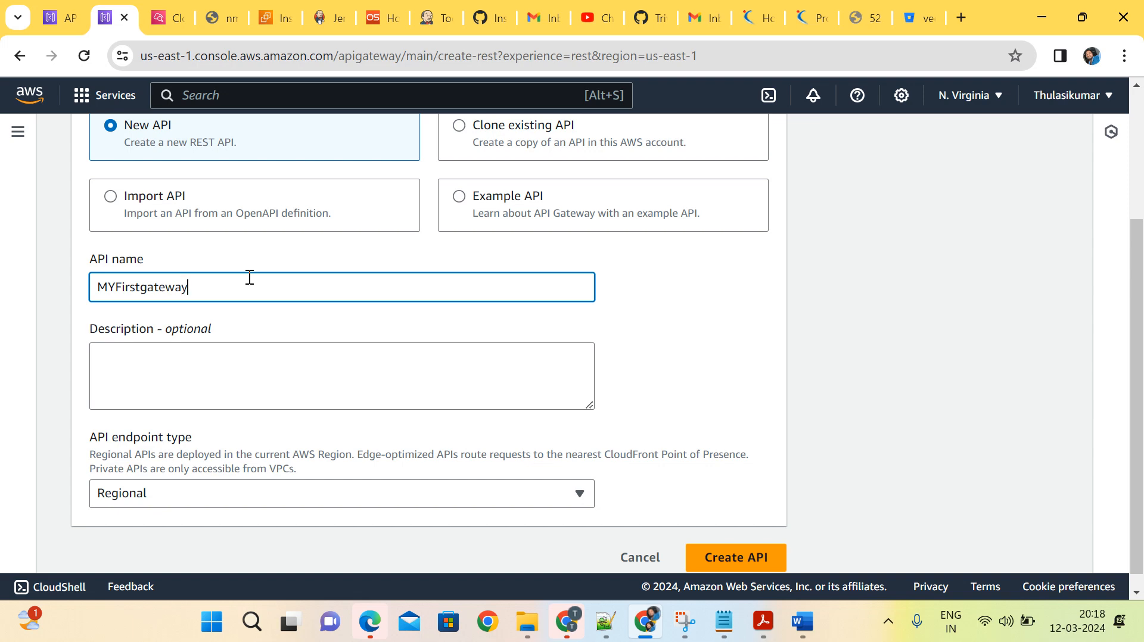
Create the REST API, keeping the Regional endpoint type and an empty description.
{"action": "scroll", "coordinate": [250, 277], "scroll_direction": "up", "scroll_amount": 1}
{"action": "scroll", "coordinate": [250, 277], "scroll_direction": "down", "scroll_amount": 2}
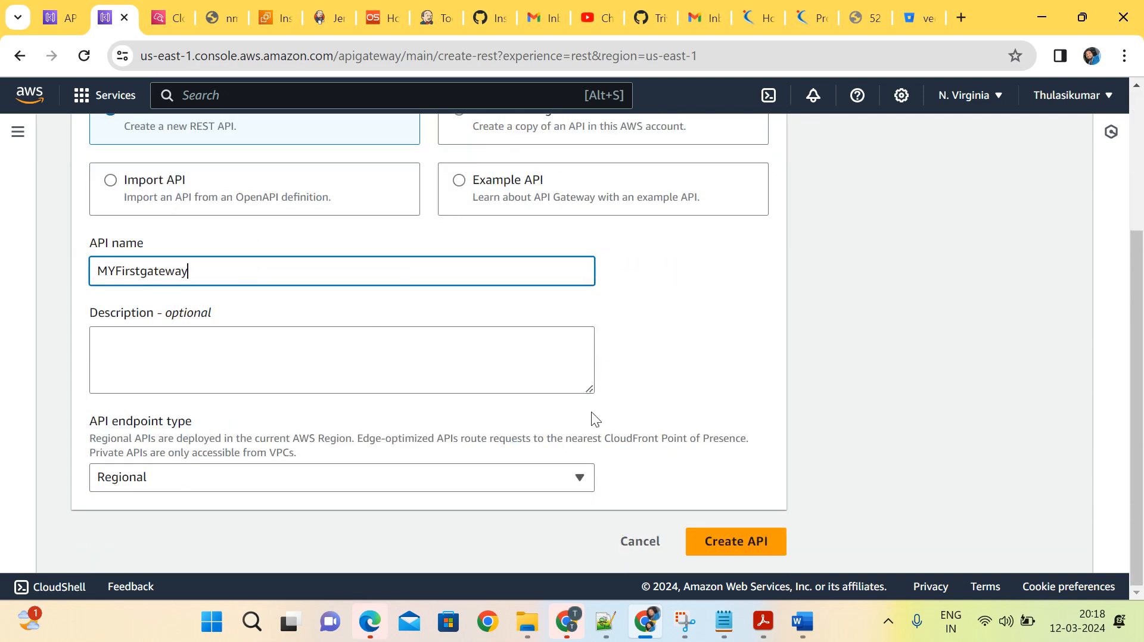
{"action": "left_click", "coordinate": [741, 541]}
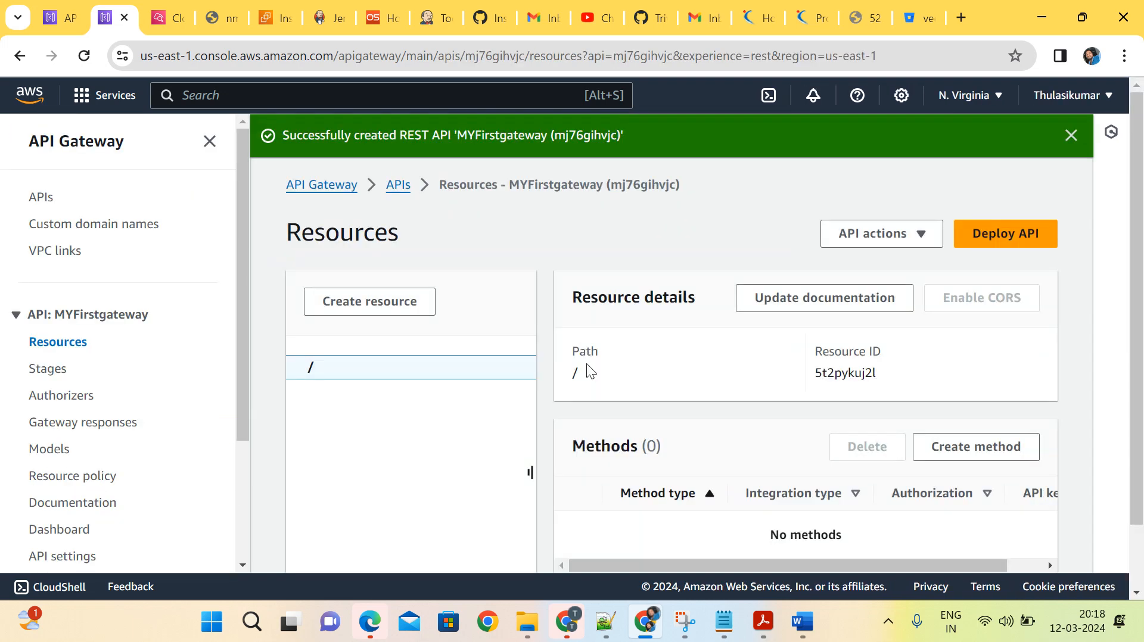
Examine the new API's Resources page and the navigation entries for stages, authorizers, usage plans and API keys.
{"action": "scroll", "coordinate": [586, 370], "scroll_direction": "down", "scroll_amount": 1}
{"action": "scroll", "coordinate": [586, 369], "scroll_direction": "up", "scroll_amount": 1}
{"action": "scroll", "coordinate": [586, 369], "scroll_direction": "down", "scroll_amount": 1}
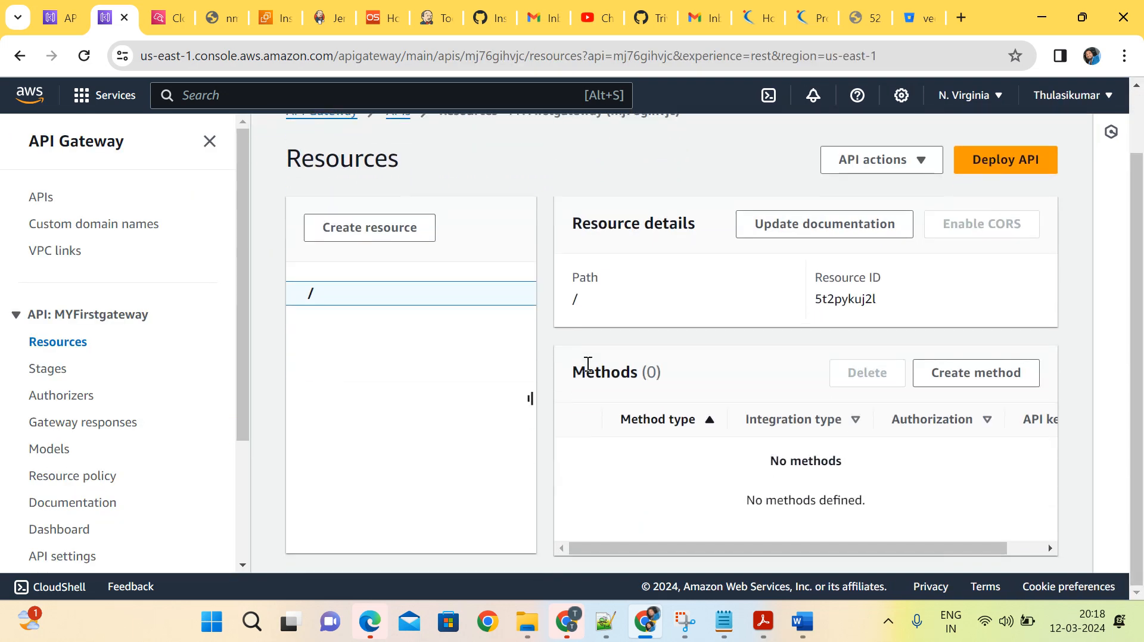
{"action": "scroll", "coordinate": [587, 369], "scroll_direction": "up", "scroll_amount": 1}
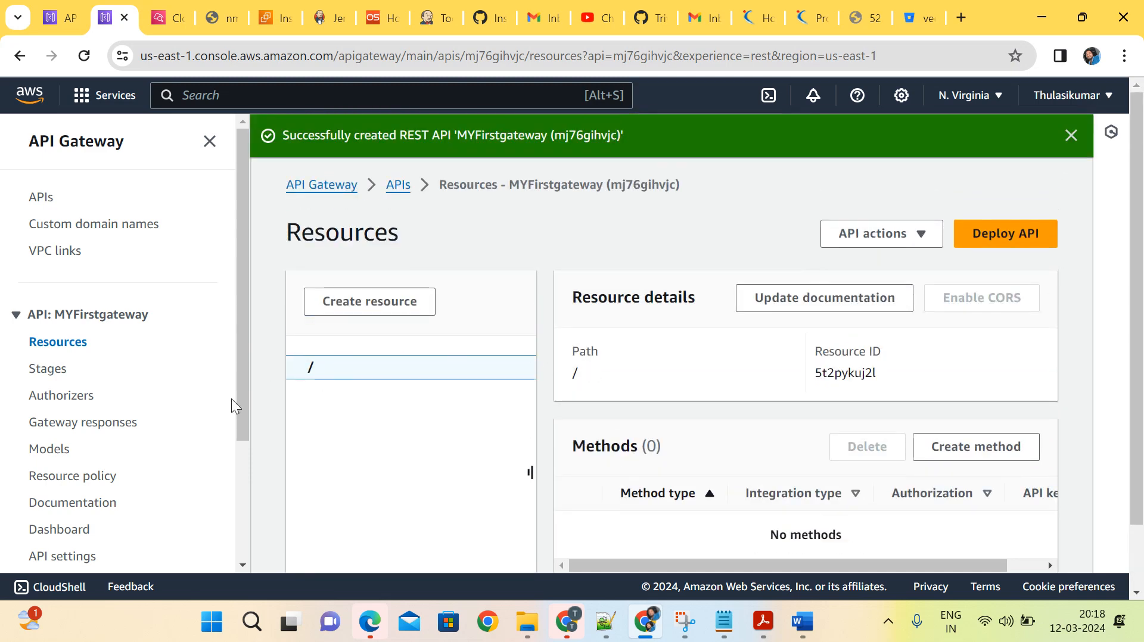
{"action": "scroll", "coordinate": [184, 421], "scroll_direction": "down", "scroll_amount": 1}
{"action": "scroll", "coordinate": [184, 415], "scroll_direction": "down", "scroll_amount": 1}
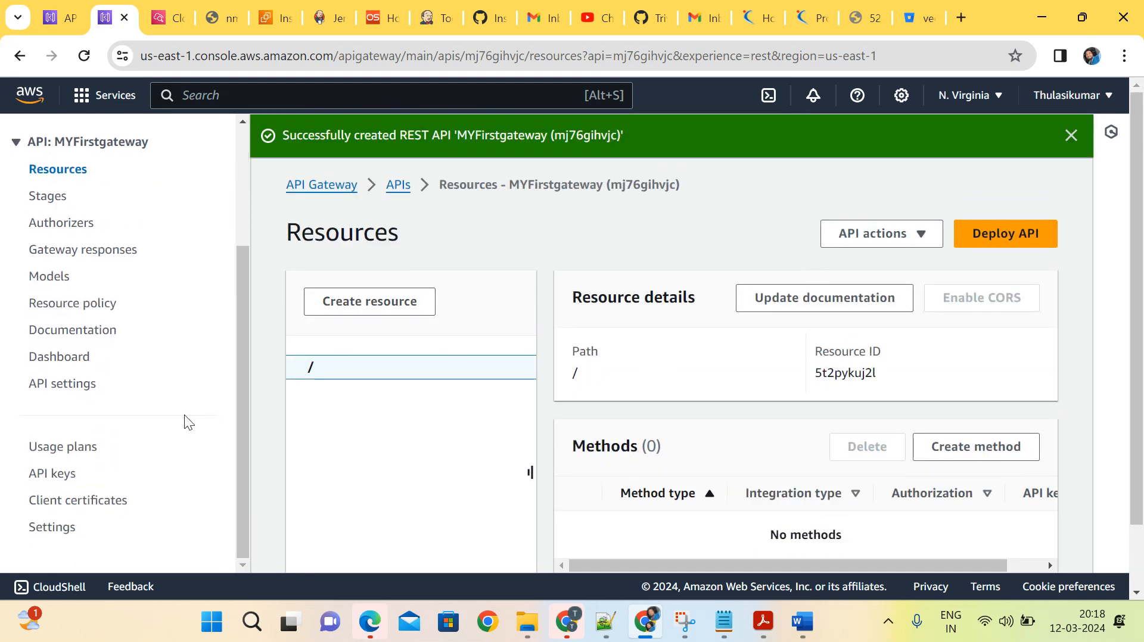
{"action": "scroll", "coordinate": [185, 415], "scroll_direction": "up", "scroll_amount": 3}
{"action": "scroll", "coordinate": [184, 415], "scroll_direction": "up", "scroll_amount": 2}
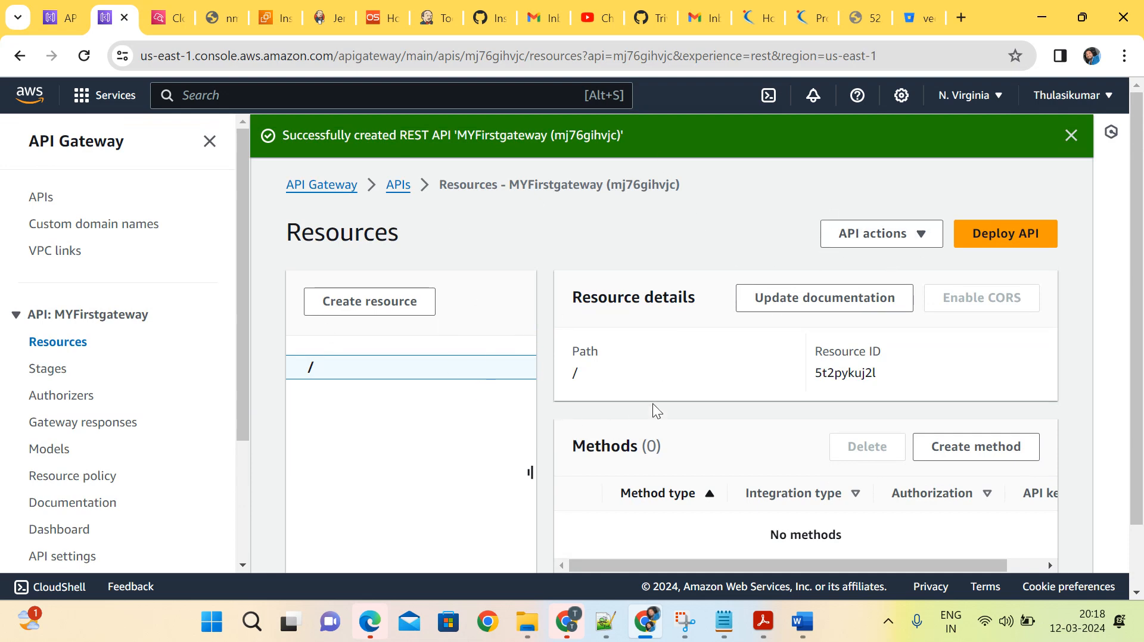
Start a new method on the root resource and set its method type to GET, keeping the Lambda function integration.
{"action": "scroll", "coordinate": [653, 405], "scroll_direction": "down", "scroll_amount": 1}
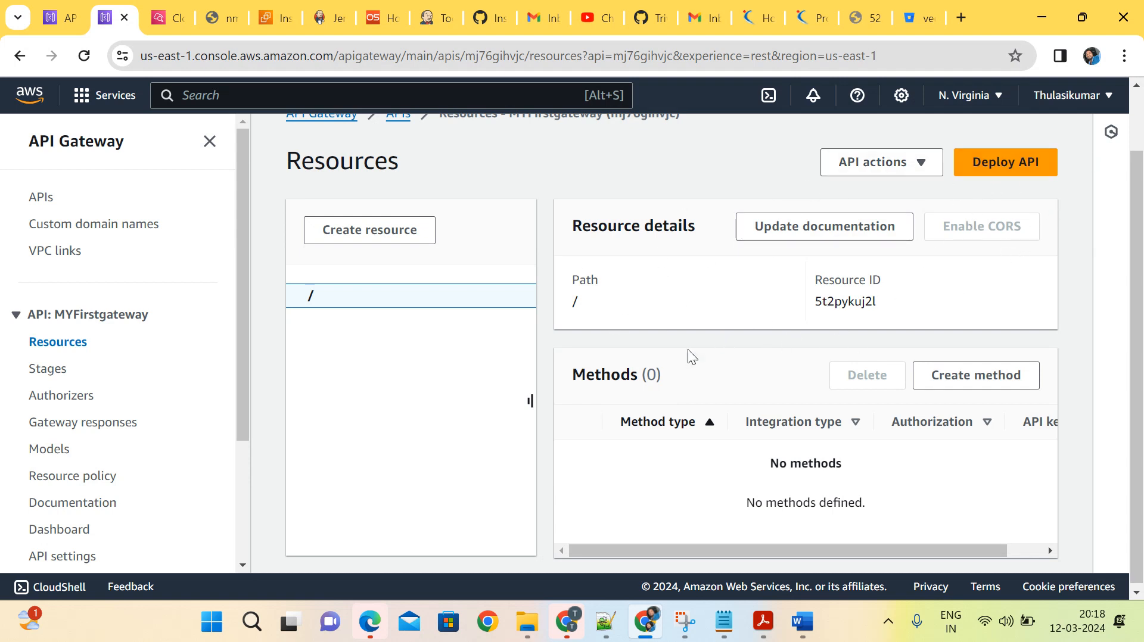
{"action": "scroll", "coordinate": [717, 436], "scroll_direction": "down", "scroll_amount": 1}
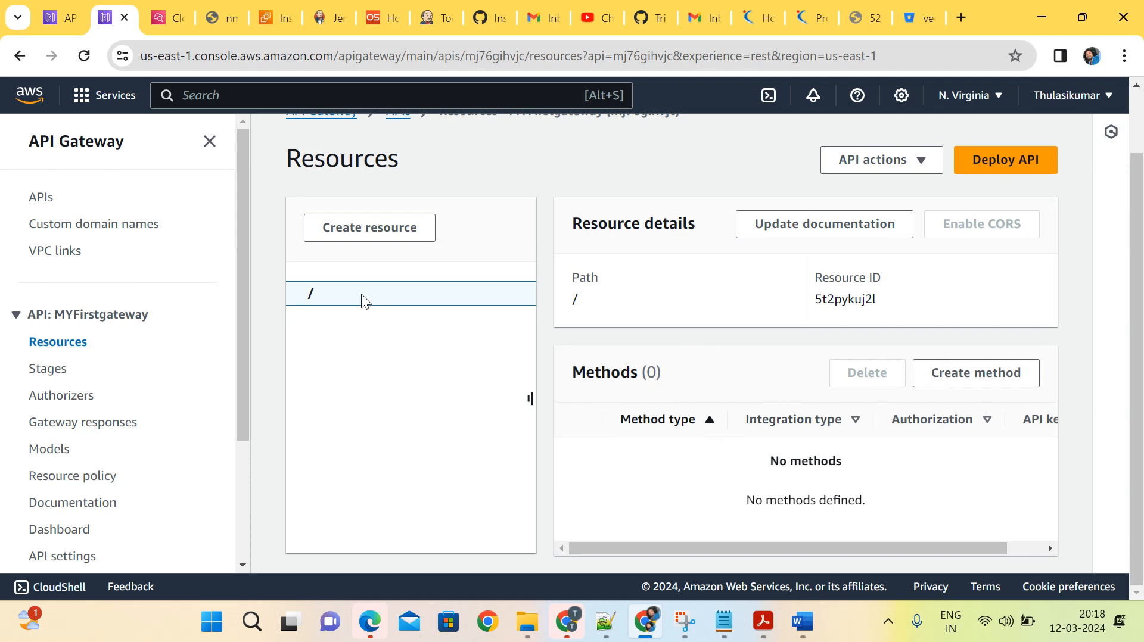
{"action": "left_click", "coordinate": [941, 373]}
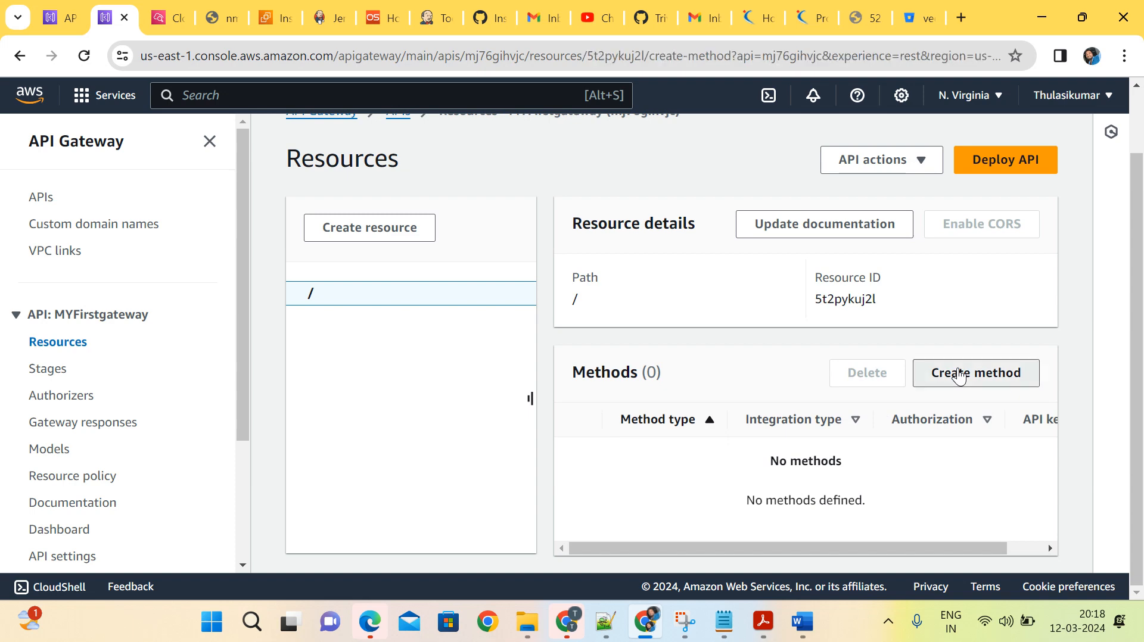
{"action": "left_click", "coordinate": [392, 277]}
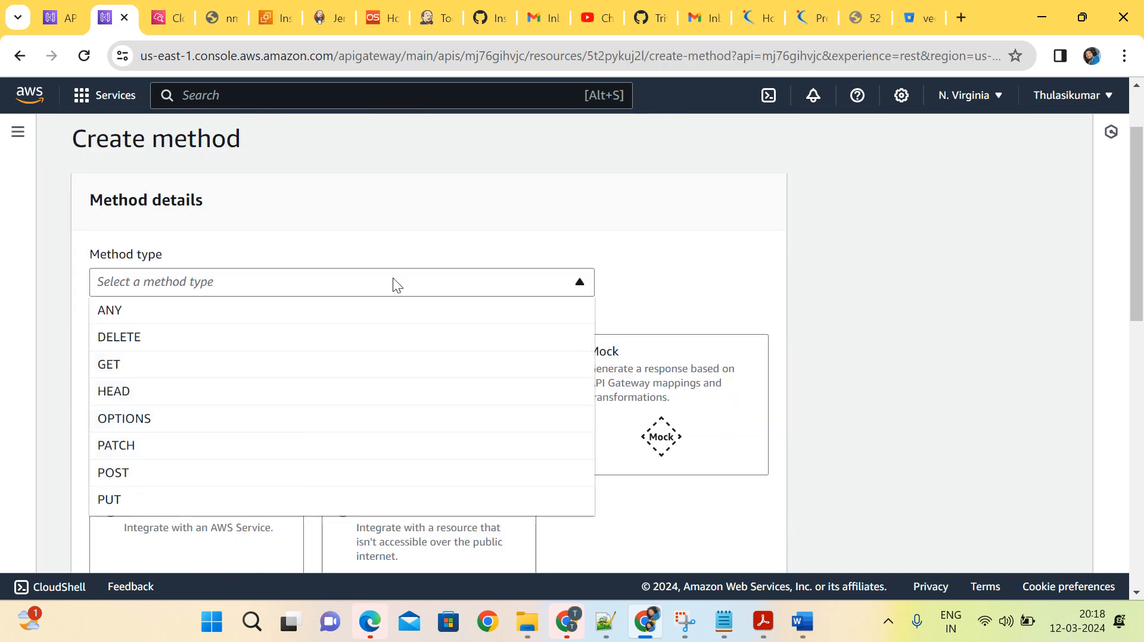
{"action": "left_click", "coordinate": [218, 370]}
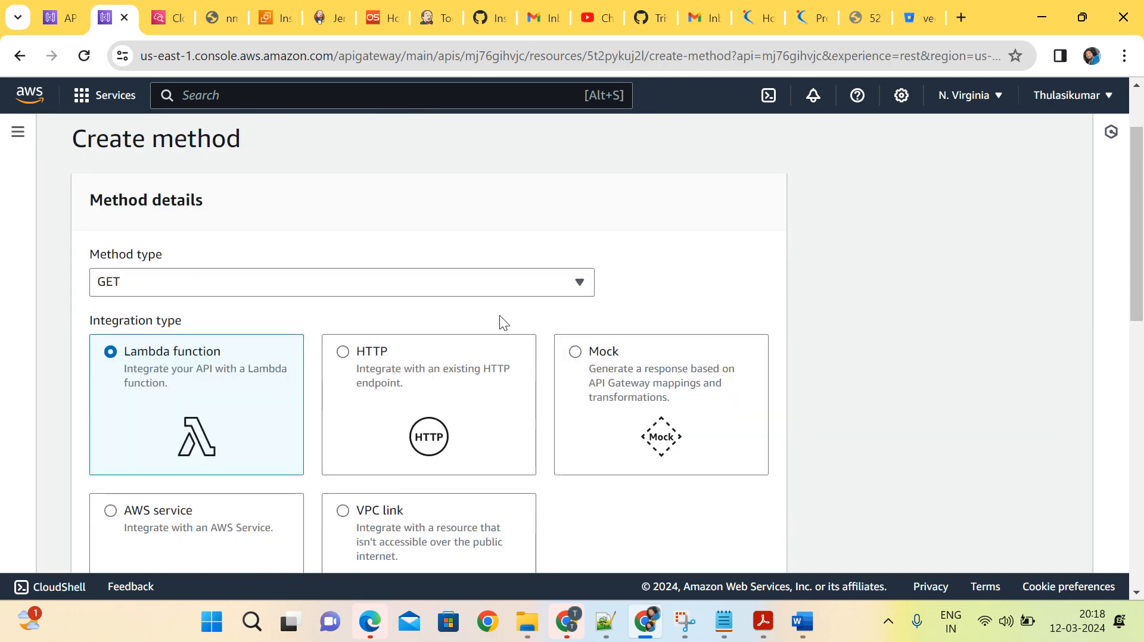
{"action": "scroll", "coordinate": [506, 313], "scroll_direction": "down", "scroll_amount": 2}
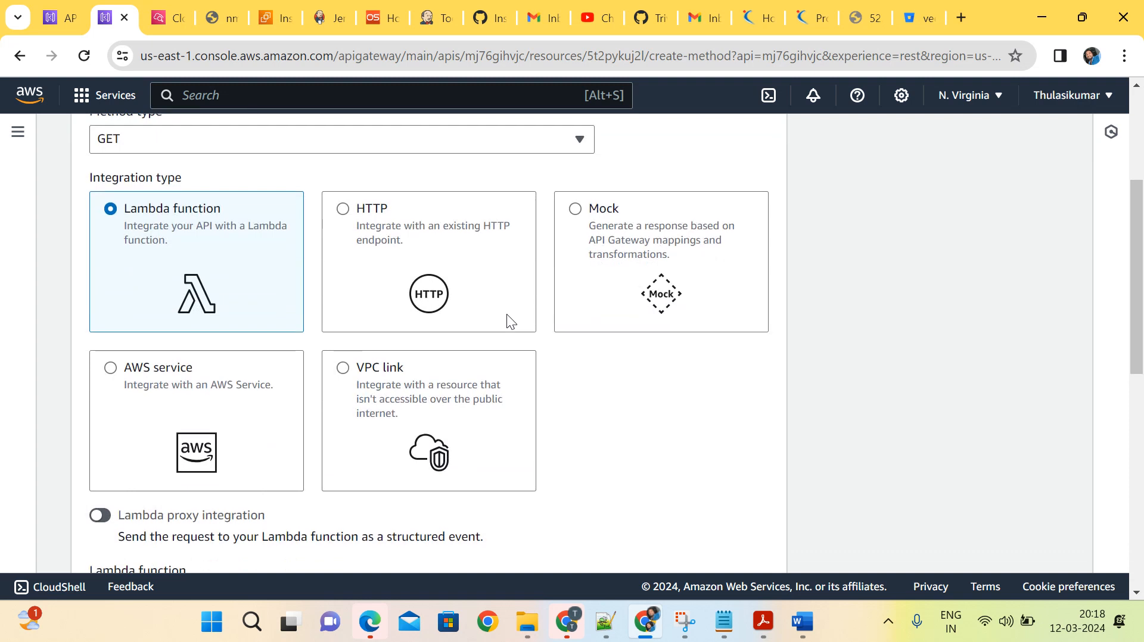
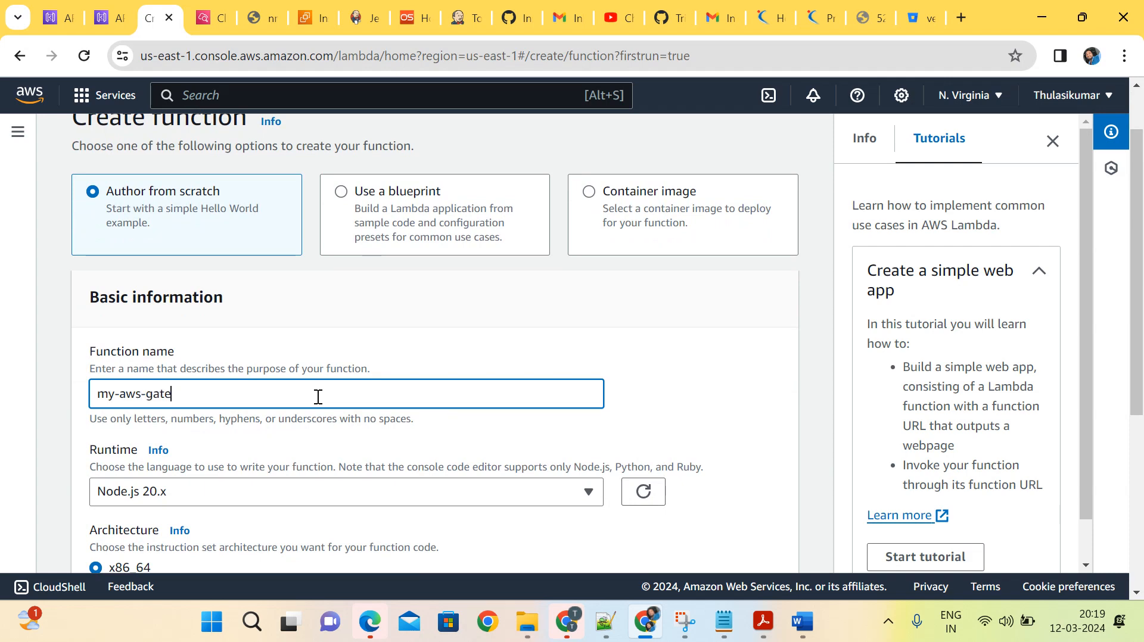
Complete the new Lambda function's name as my-aws-gateway-get.
{"action": "type", "text": "way-get"}
{"action": "scroll", "coordinate": [318, 397], "scroll_direction": "down", "scroll_amount": 3}
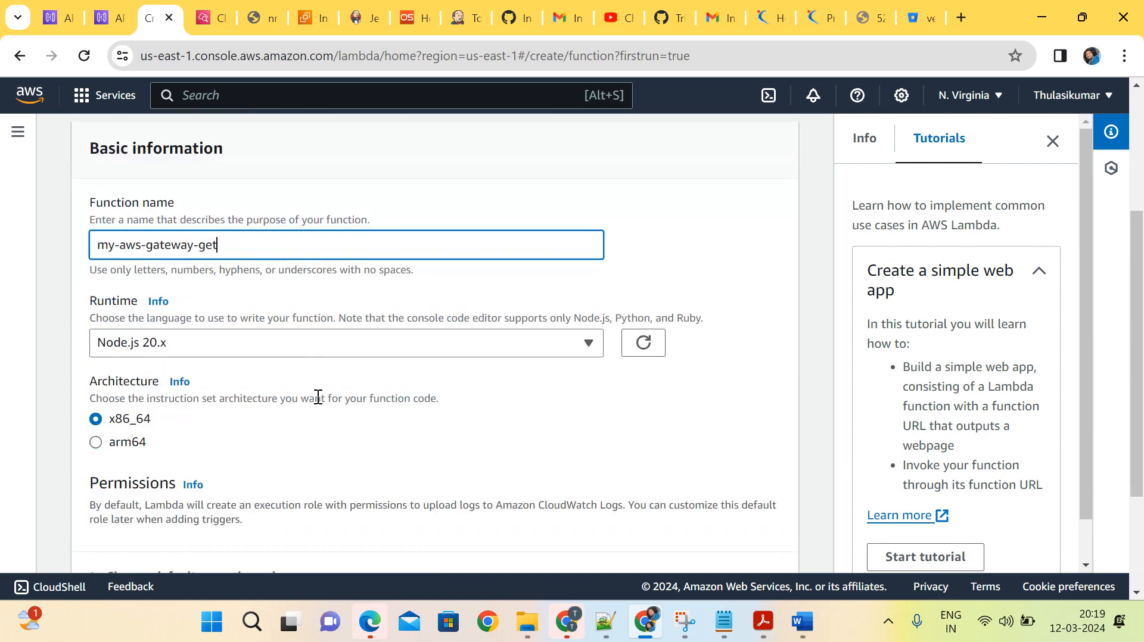
Set the runtime to Python 3.11 and create the function with the x86_64 architecture and default execution role.
{"action": "left_click", "coordinate": [428, 336]}
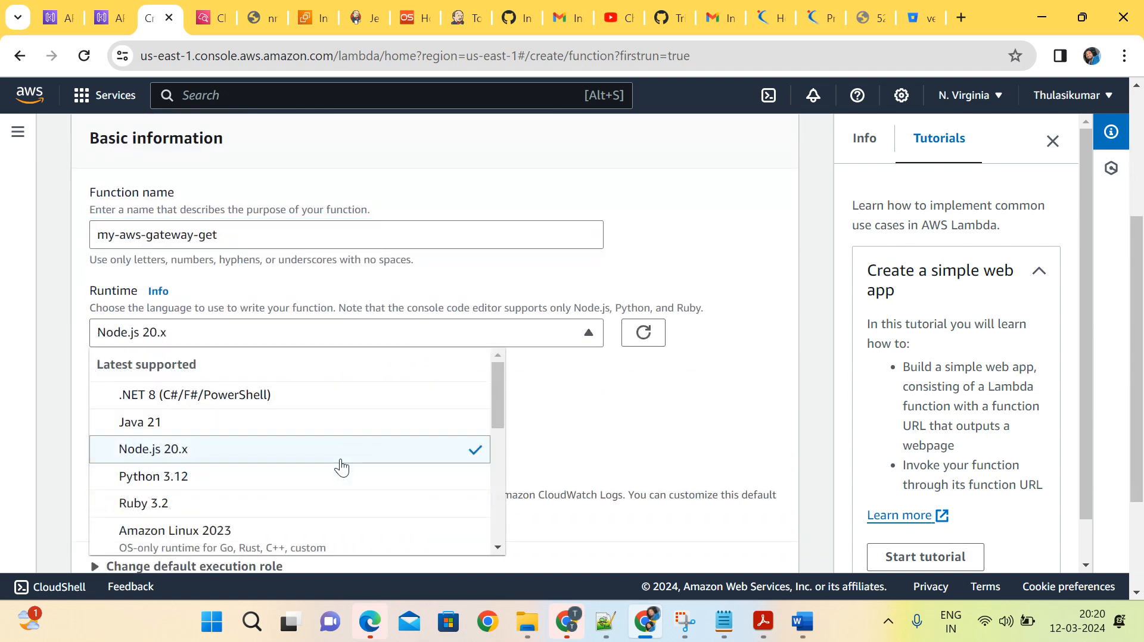
{"action": "scroll", "coordinate": [340, 465], "scroll_direction": "down", "scroll_amount": 2}
{"action": "scroll", "coordinate": [339, 467], "scroll_direction": "down", "scroll_amount": 3}
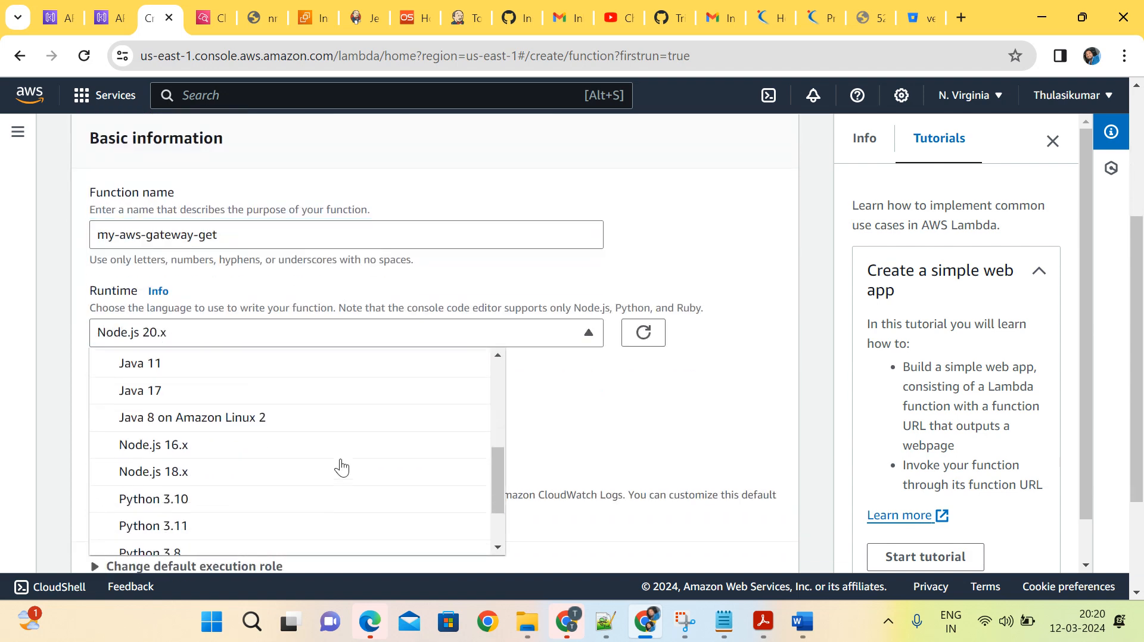
{"action": "left_click", "coordinate": [264, 506]}
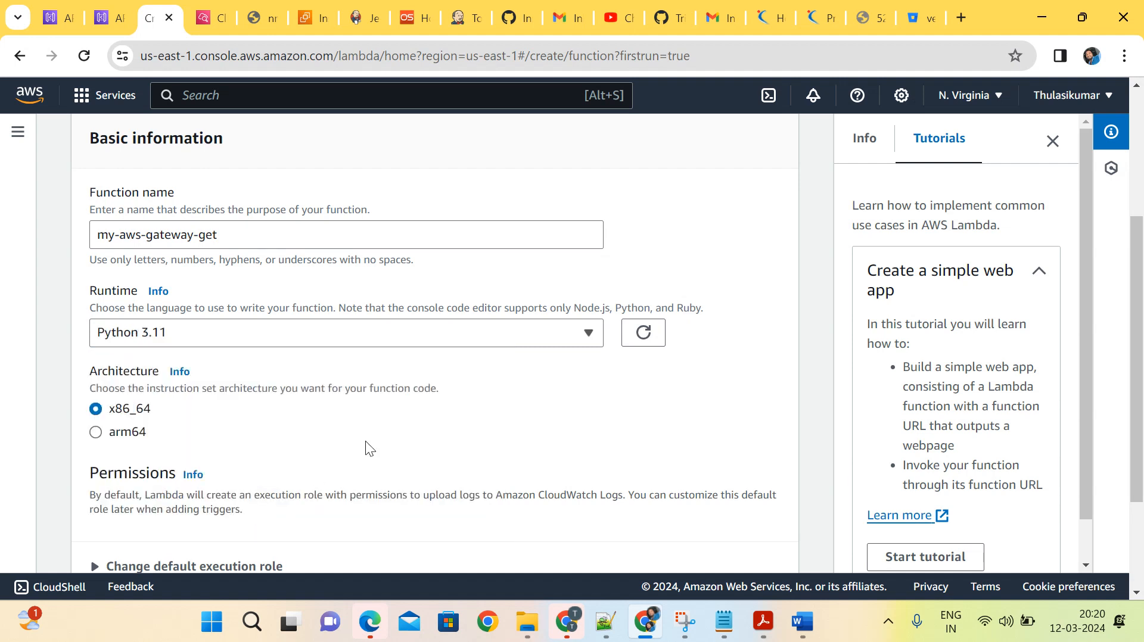
{"action": "scroll", "coordinate": [430, 405], "scroll_direction": "down", "scroll_amount": 2}
{"action": "scroll", "coordinate": [434, 409], "scroll_direction": "down", "scroll_amount": 1}
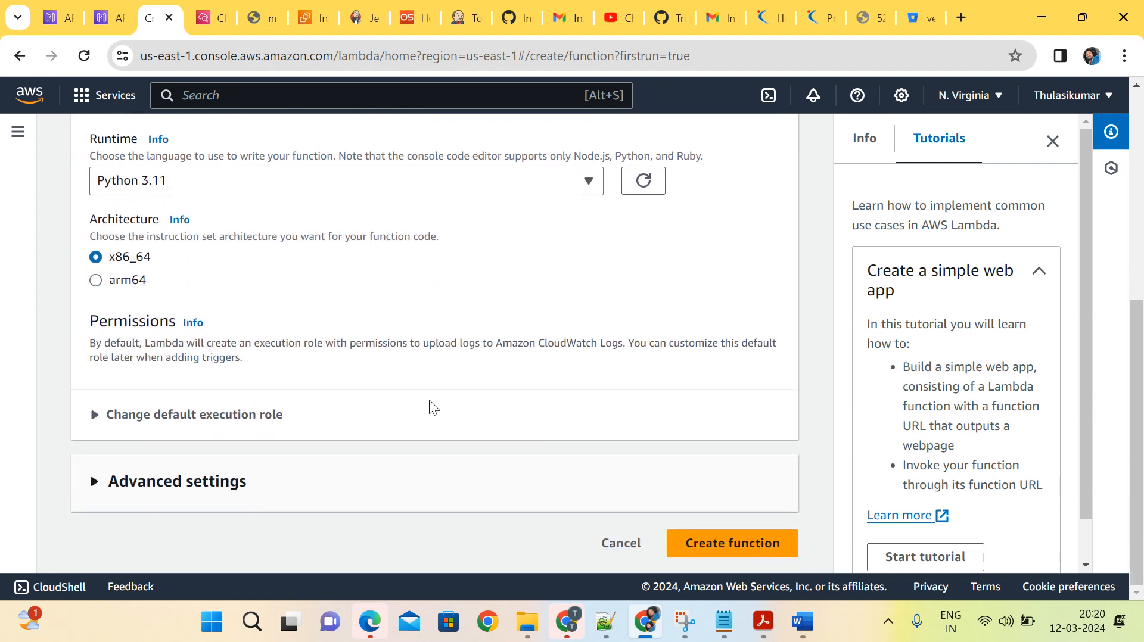
{"action": "left_click", "coordinate": [752, 547]}
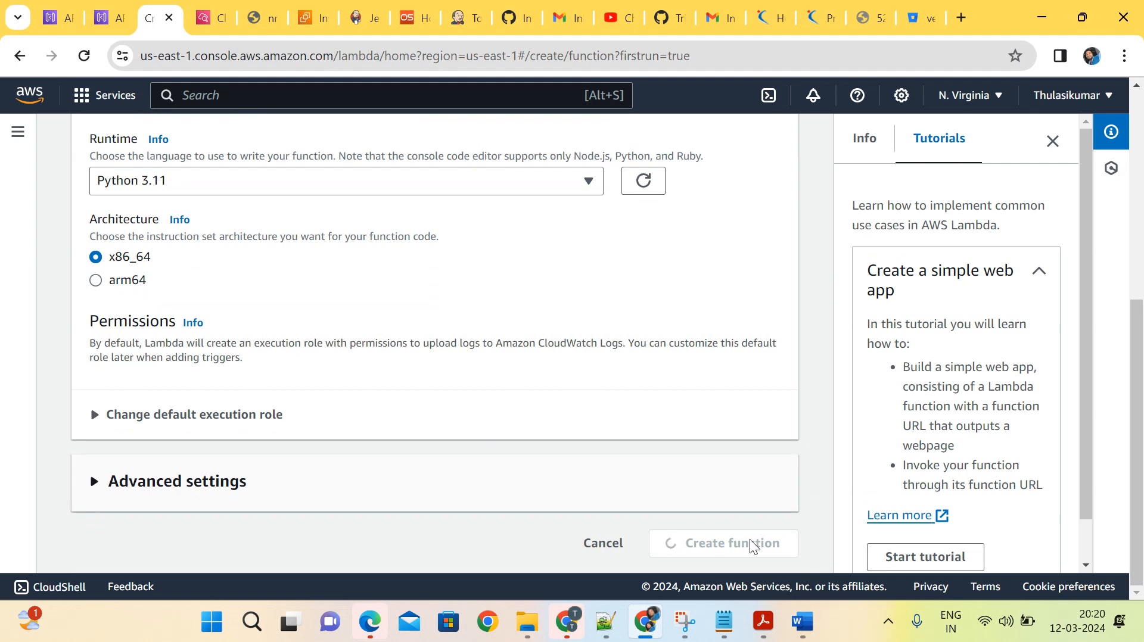
Switch to Notepad, review the prepared Python lambda_handler code and copy all of it.
{"action": "left_click", "coordinate": [724, 621]}
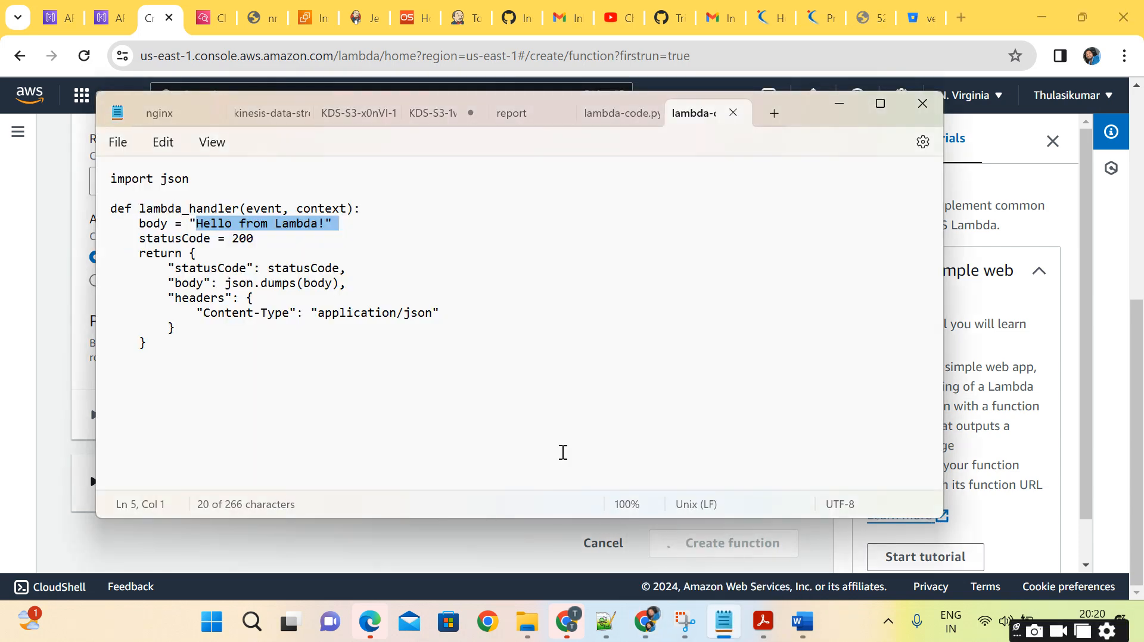
{"action": "left_click", "coordinate": [598, 296]}
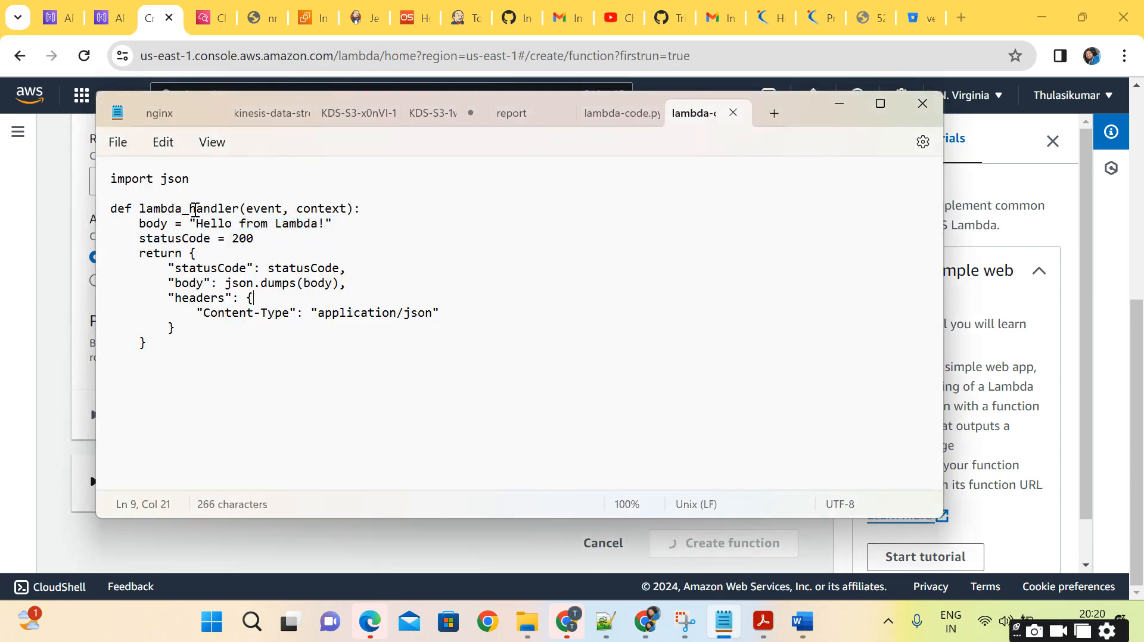
{"action": "left_click_drag", "start_coordinate": [197, 209], "coordinate": [349, 212]}
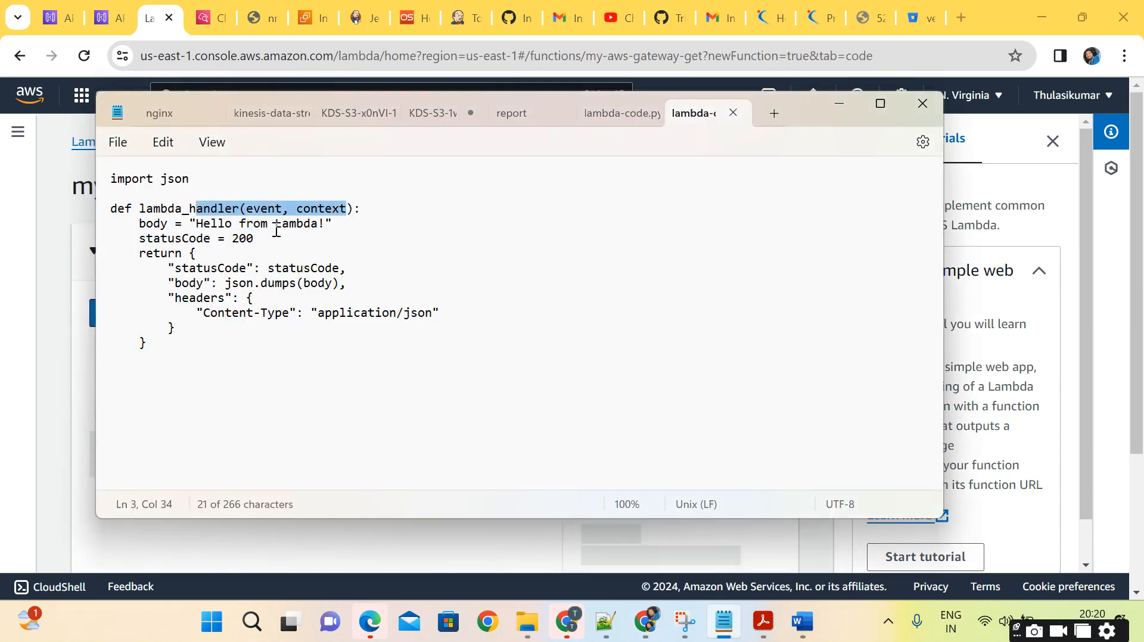
{"action": "left_click", "coordinate": [275, 226]}
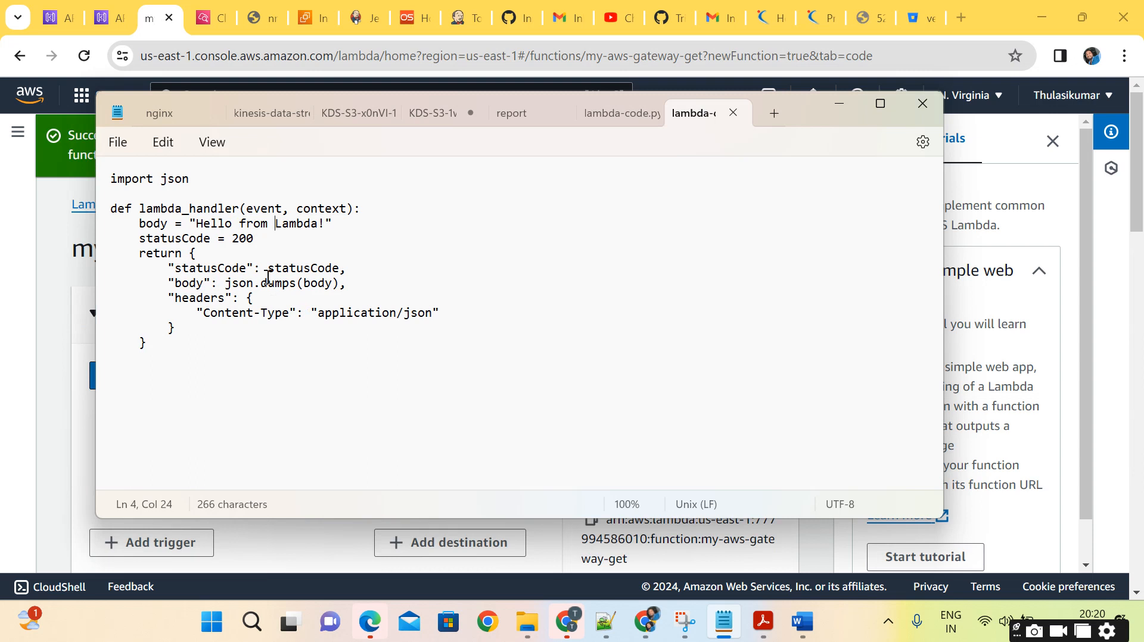
{"action": "double_click", "coordinate": [242, 283]}
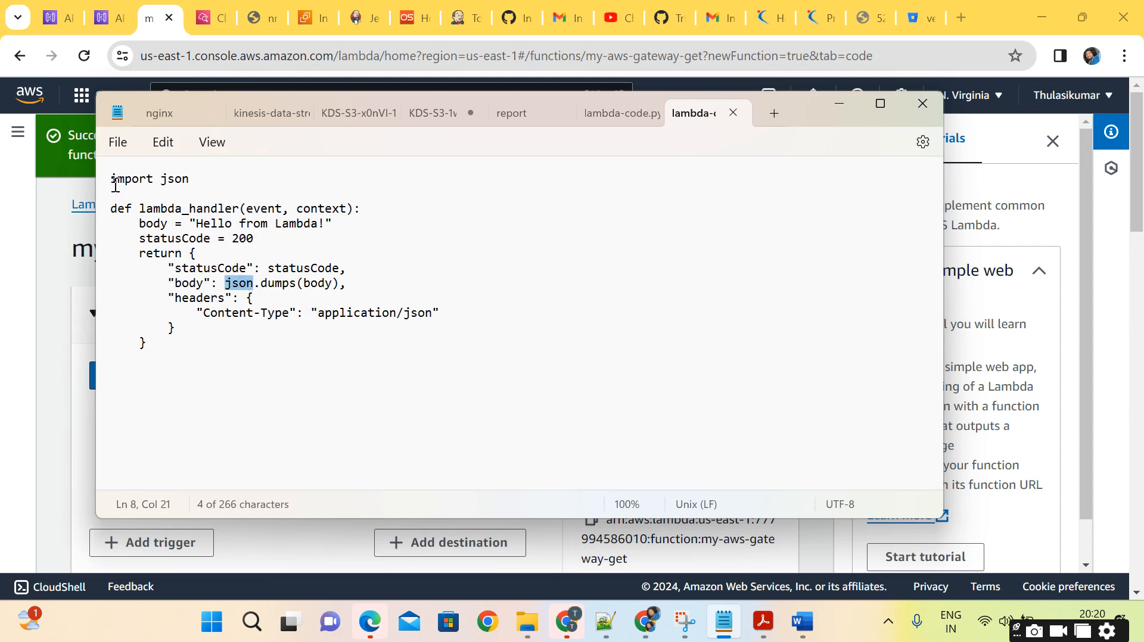
{"action": "left_click_drag", "start_coordinate": [111, 179], "coordinate": [149, 370]}
{"action": "key", "text": "ctrl+c"}
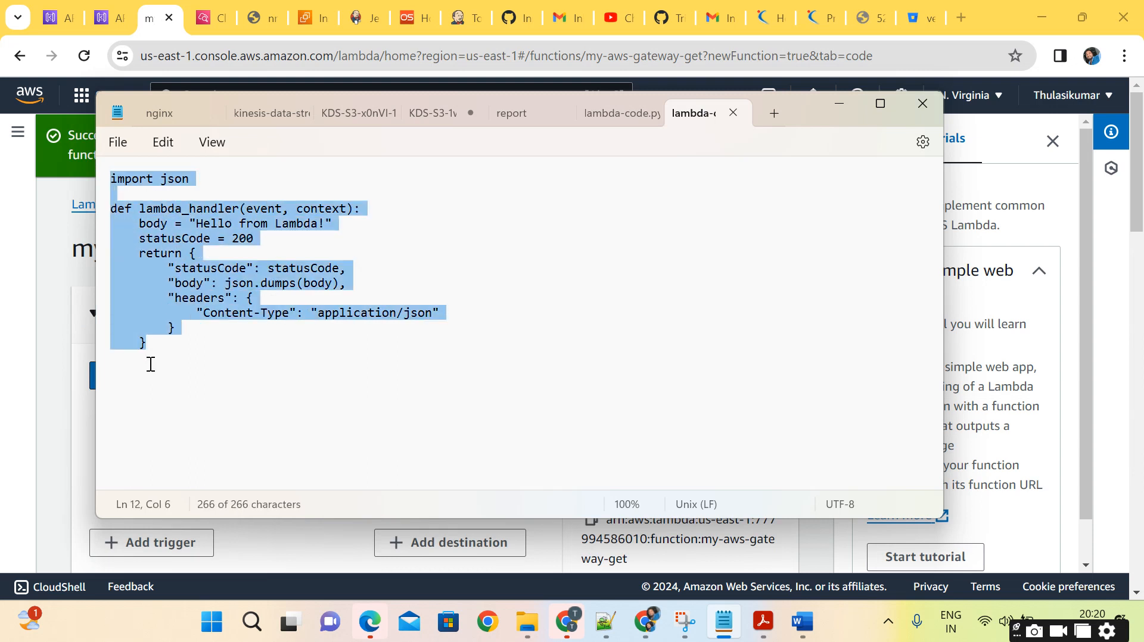
Return to the Lambda console and replace all default code in lambda_function with the copied handler code.
{"action": "left_click", "coordinate": [77, 442]}
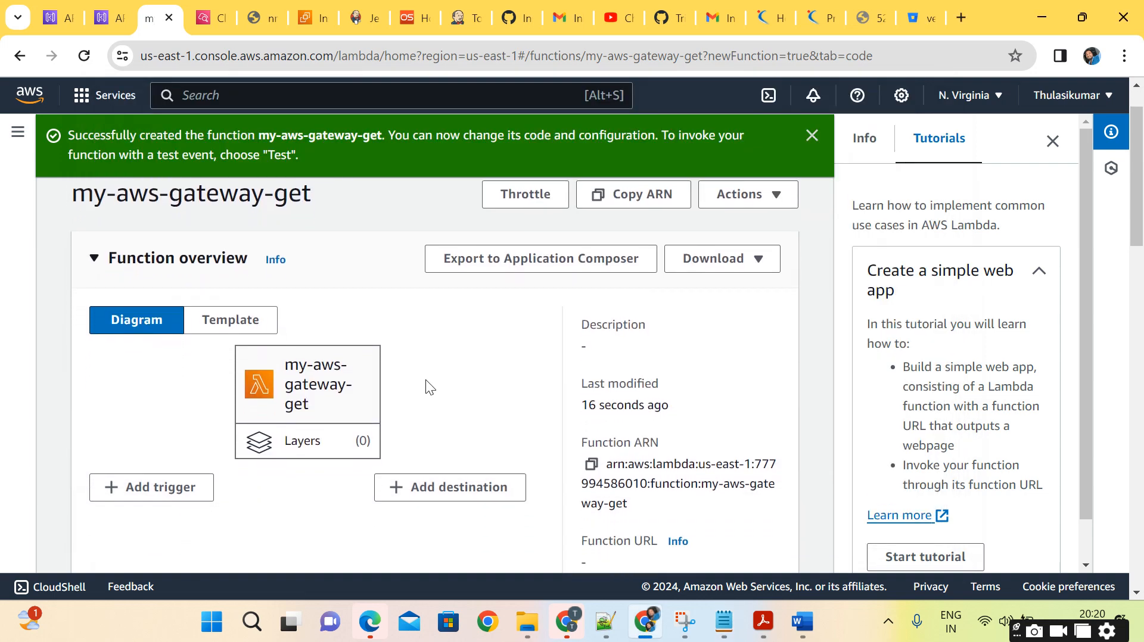
{"action": "scroll", "coordinate": [425, 380], "scroll_direction": "down", "scroll_amount": 5}
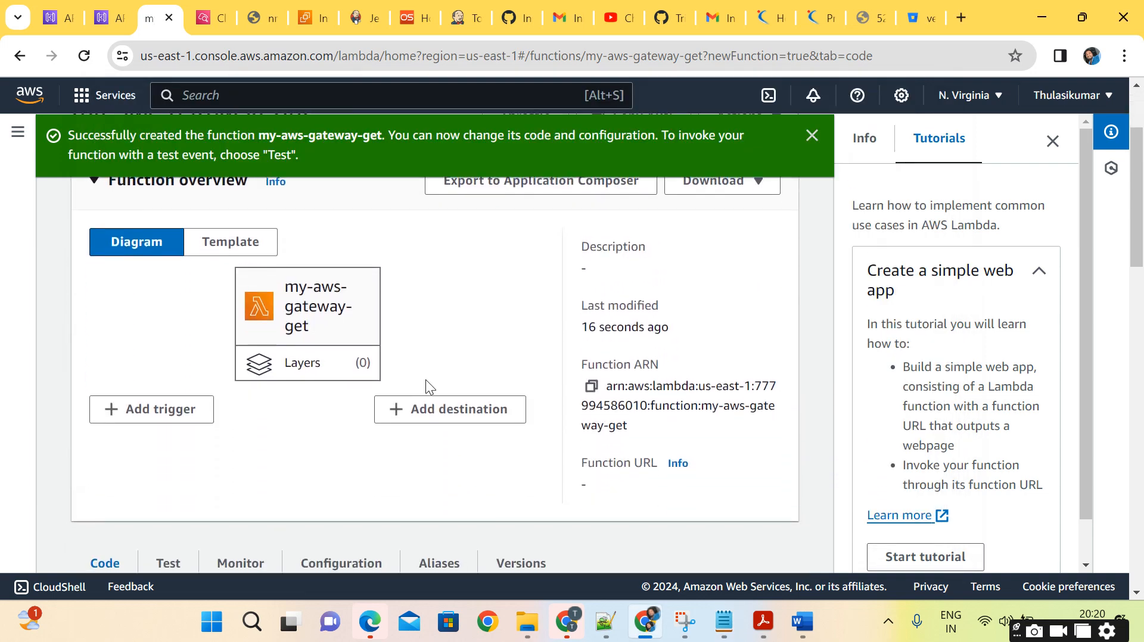
{"action": "scroll", "coordinate": [425, 386], "scroll_direction": "down", "scroll_amount": 4}
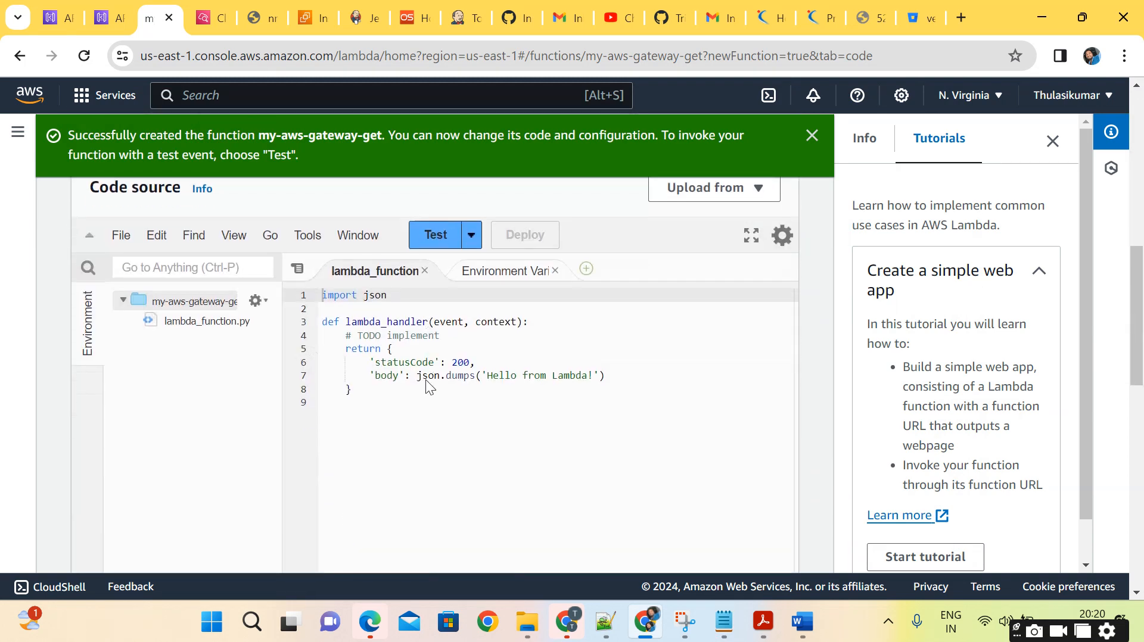
{"action": "left_click", "coordinate": [516, 392]}
{"action": "key", "text": "ctrl+a"}
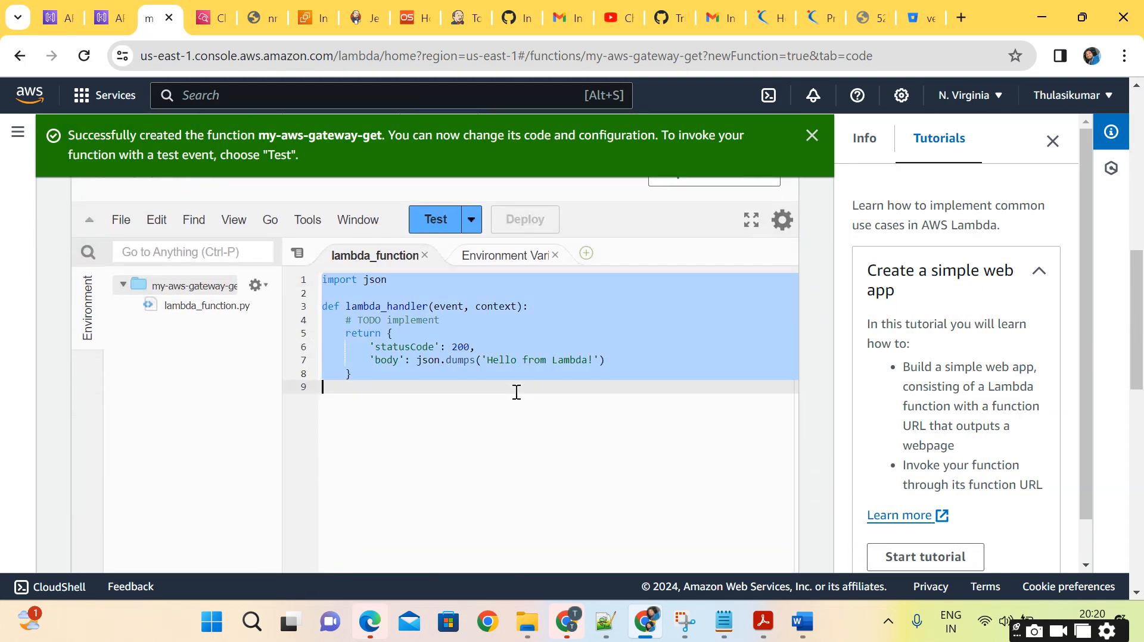
{"action": "key", "text": "ctrl+v"}
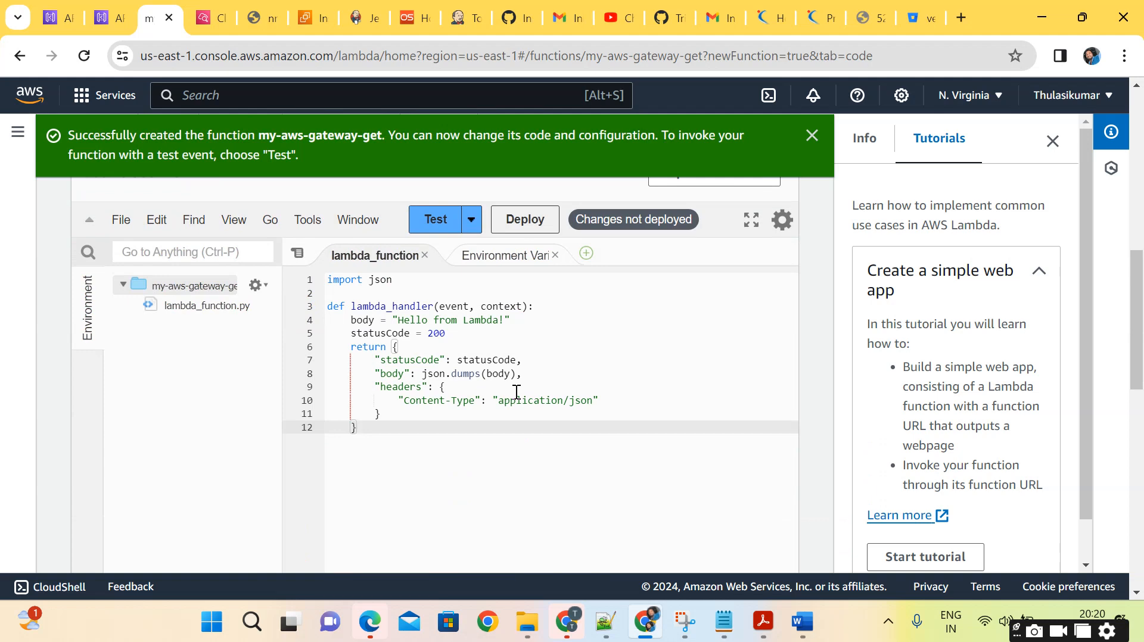
Create and save a private test event named firsttest, keeping the hello-world template and its sample JSON.
{"action": "left_click", "coordinate": [433, 227]}
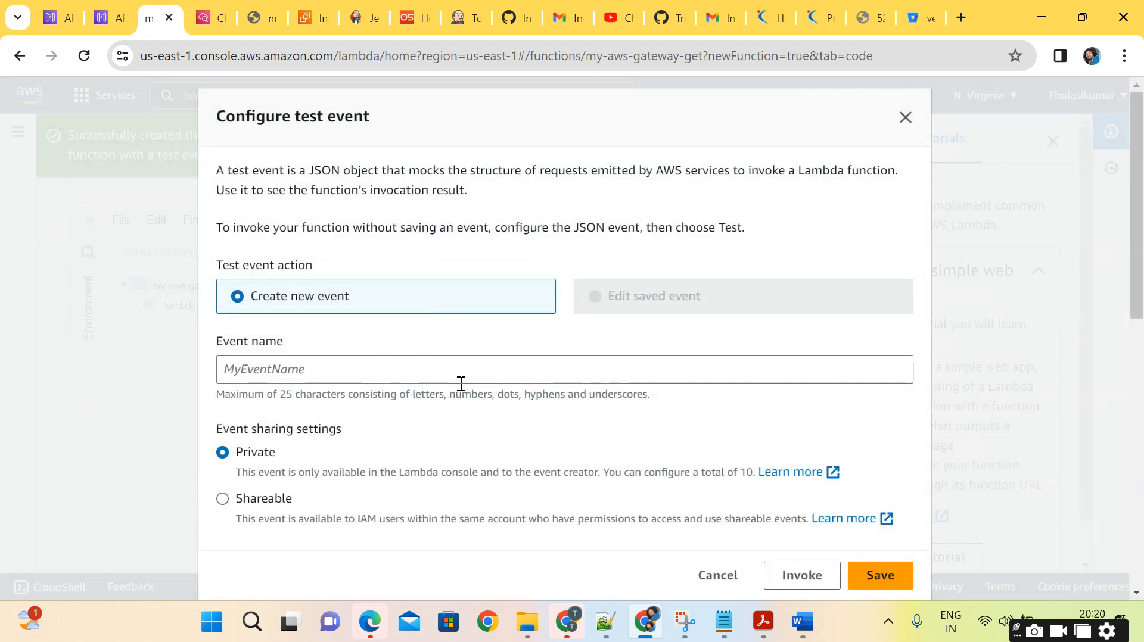
{"action": "scroll", "coordinate": [460, 383], "scroll_direction": "down", "scroll_amount": 3}
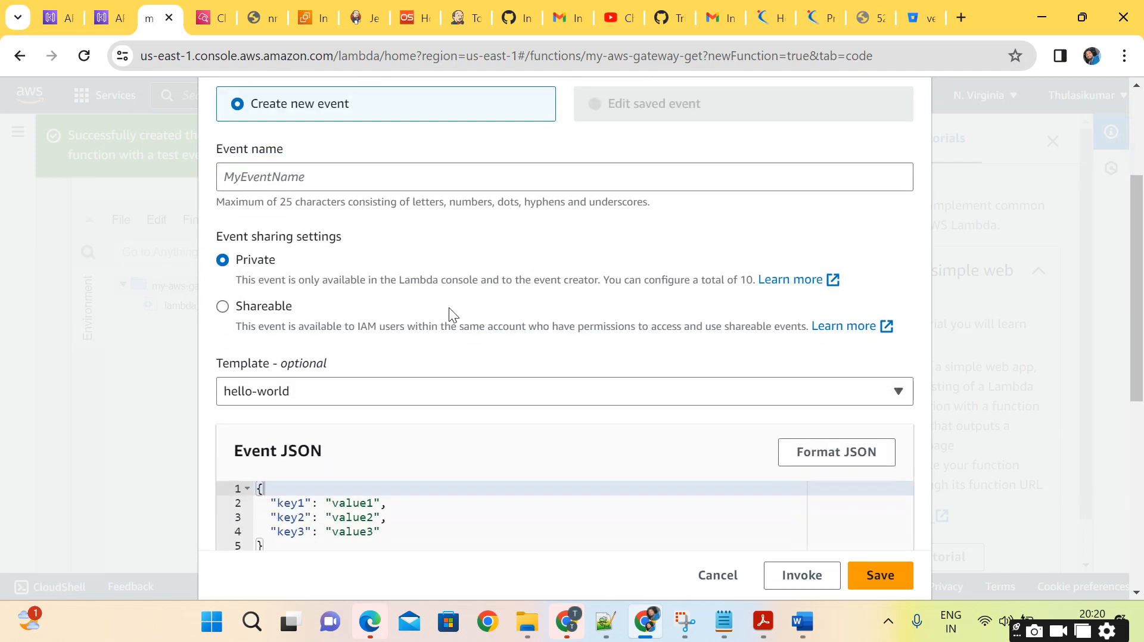
{"action": "scroll", "coordinate": [448, 308], "scroll_direction": "down", "scroll_amount": 5}
{"action": "scroll", "coordinate": [435, 316], "scroll_direction": "up", "scroll_amount": 5}
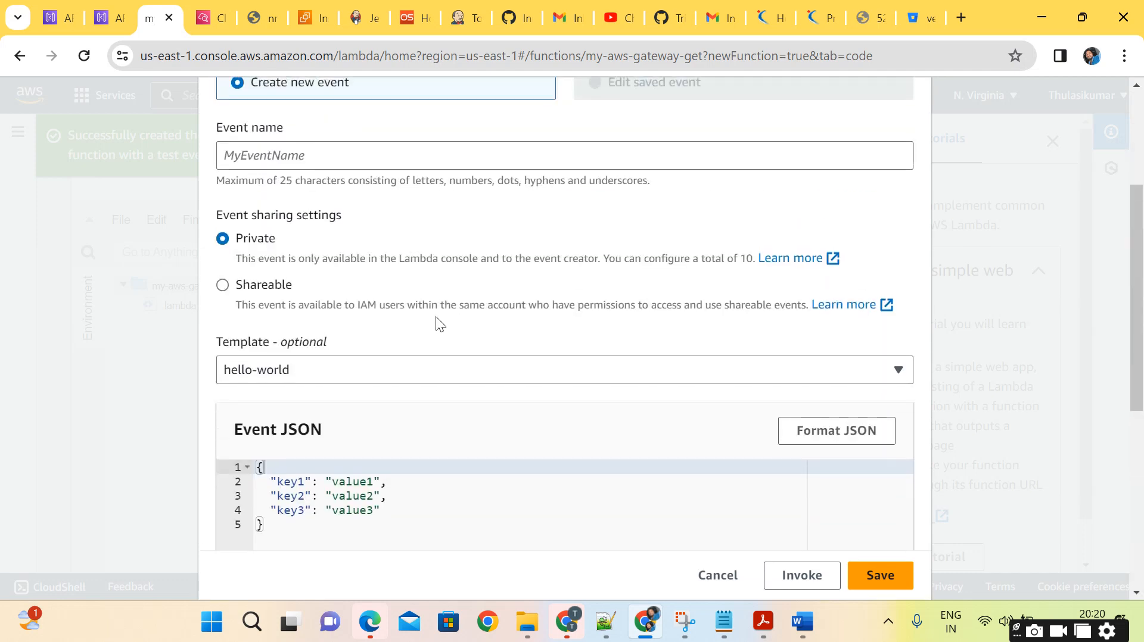
{"action": "scroll", "coordinate": [435, 317], "scroll_direction": "up", "scroll_amount": 3}
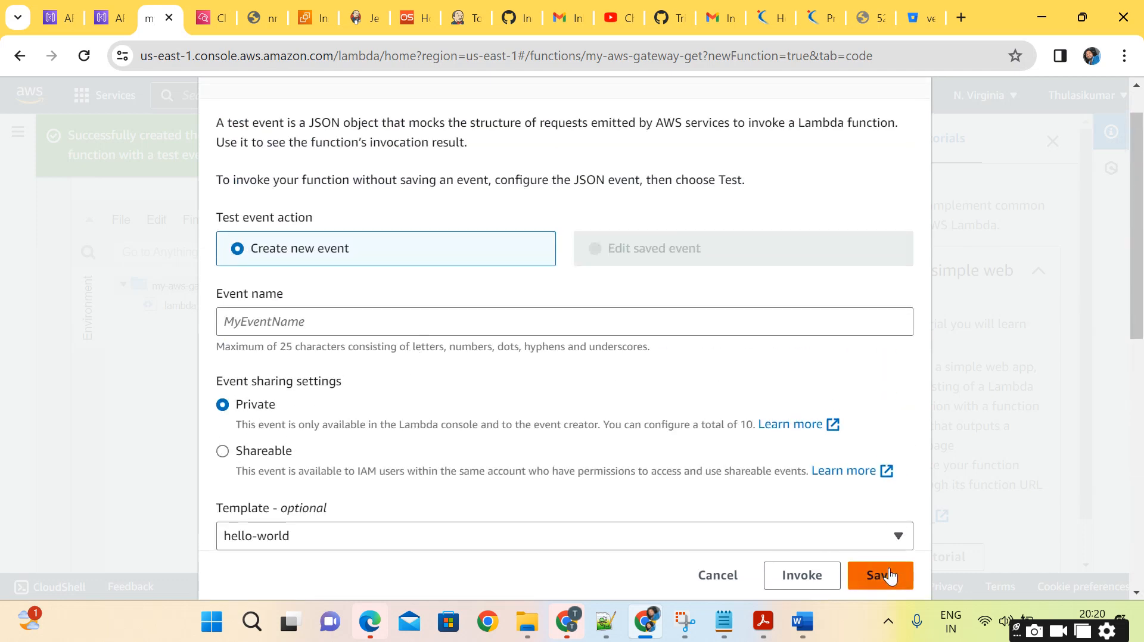
{"action": "left_click", "coordinate": [887, 575]}
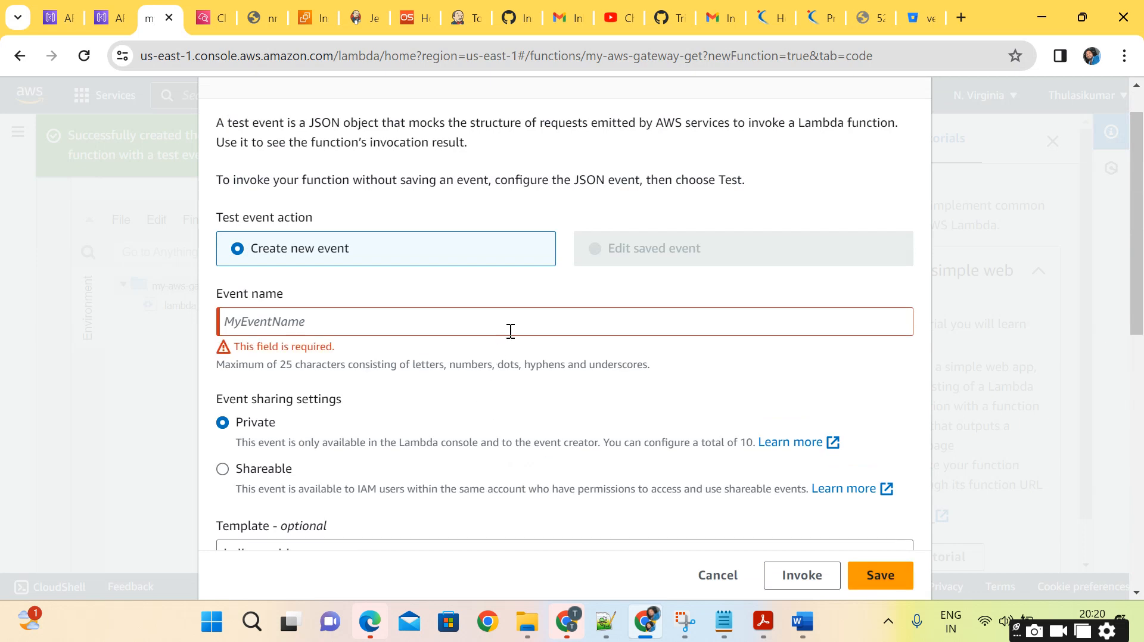
{"action": "key", "text": "Return"}
{"action": "left_click", "coordinate": [513, 324]}
{"action": "type", "text": "f"}
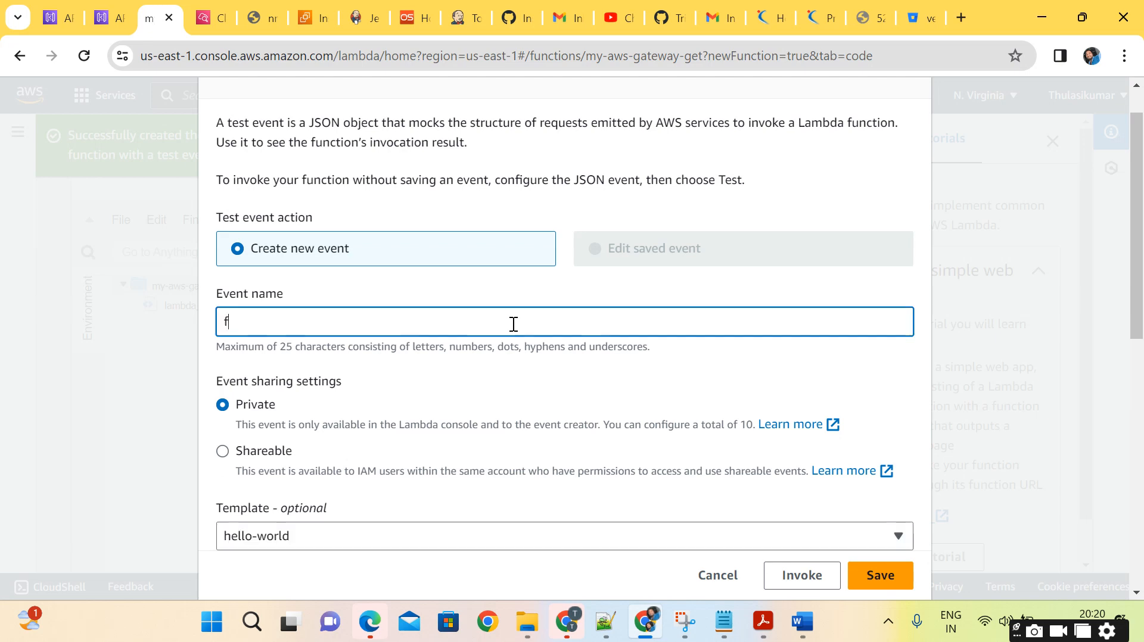
{"action": "type", "text": "irsttest"}
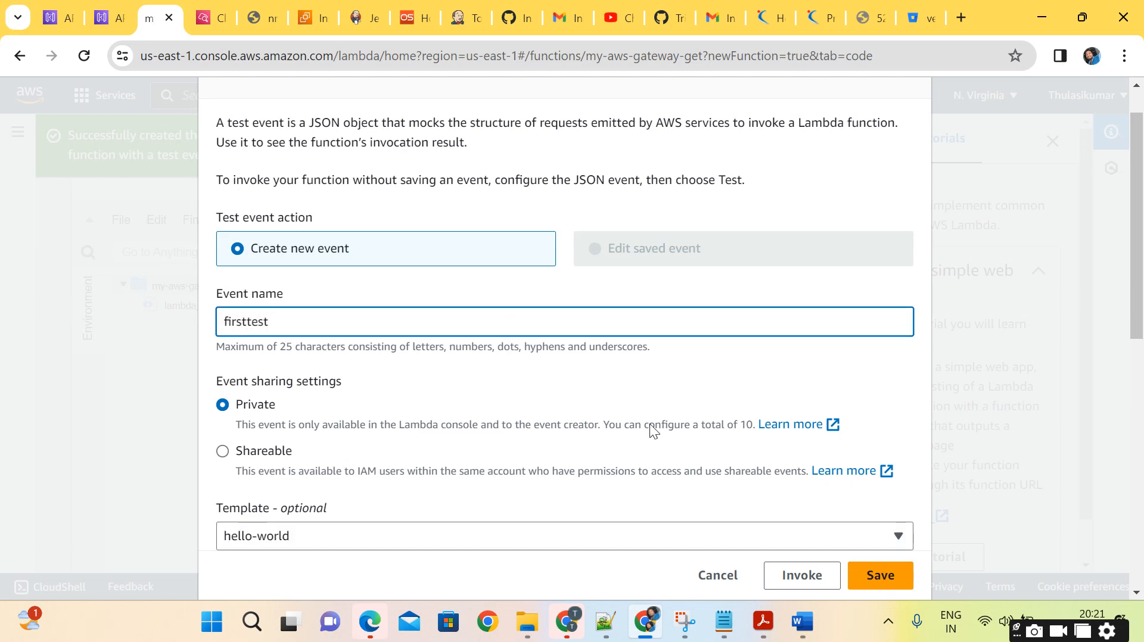
{"action": "scroll", "coordinate": [668, 456], "scroll_direction": "down", "scroll_amount": 7}
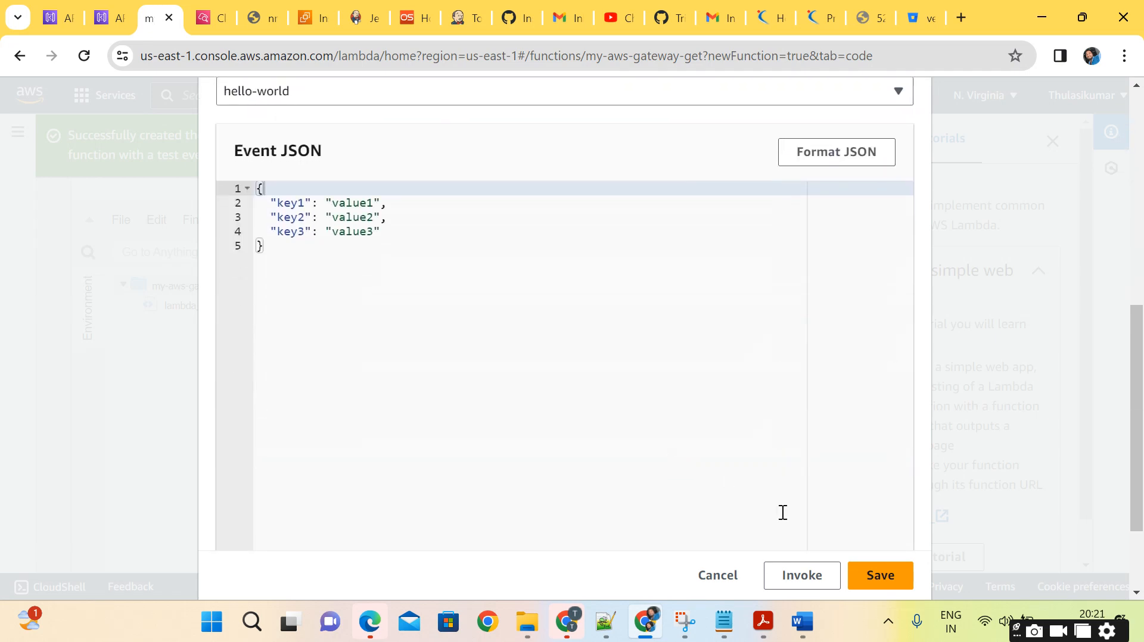
{"action": "left_click", "coordinate": [901, 587]}
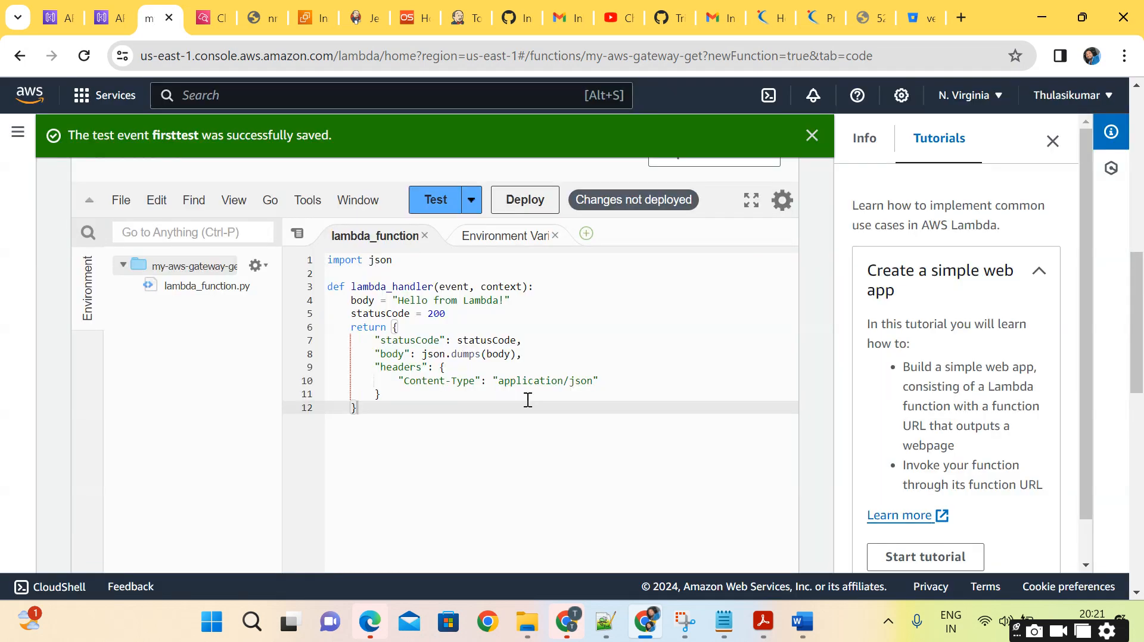
Run the function with the firsttest event, check the response, and deploy the code changes.
{"action": "left_click", "coordinate": [435, 200]}
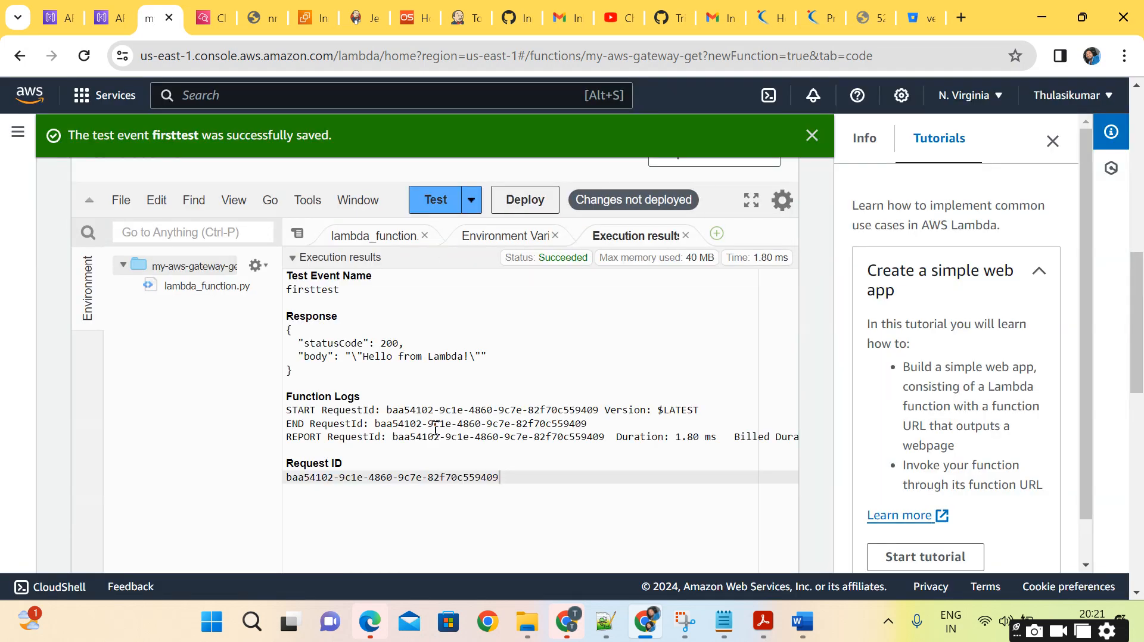
{"action": "left_click_drag", "start_coordinate": [300, 334], "coordinate": [452, 366]}
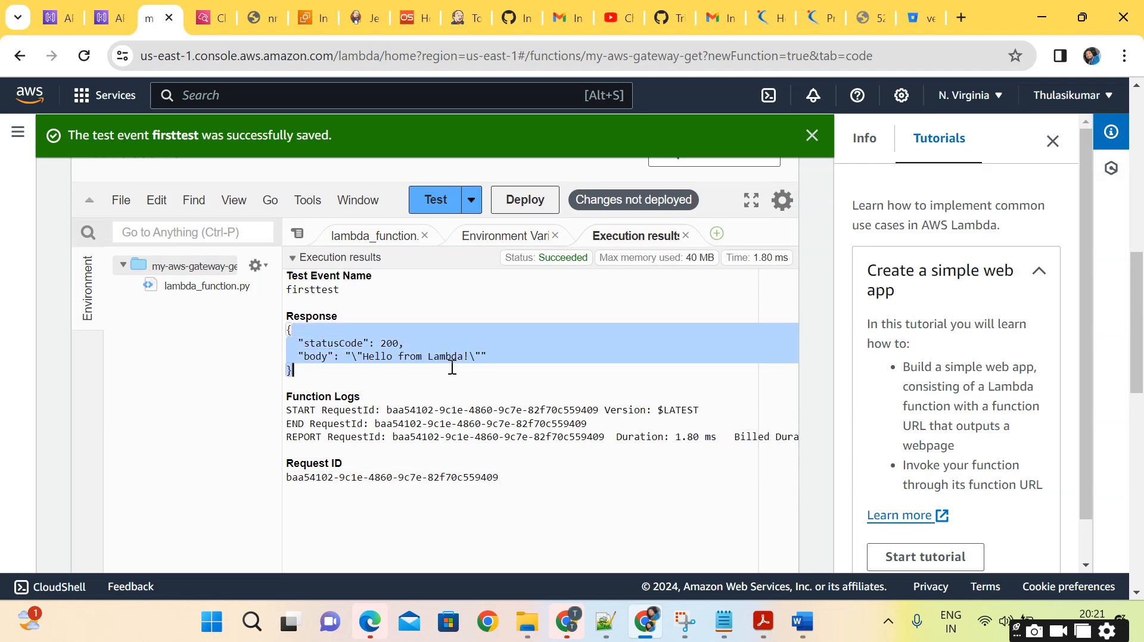
{"action": "left_click", "coordinate": [452, 366]}
{"action": "scroll", "coordinate": [492, 328], "scroll_direction": "up", "scroll_amount": 3}
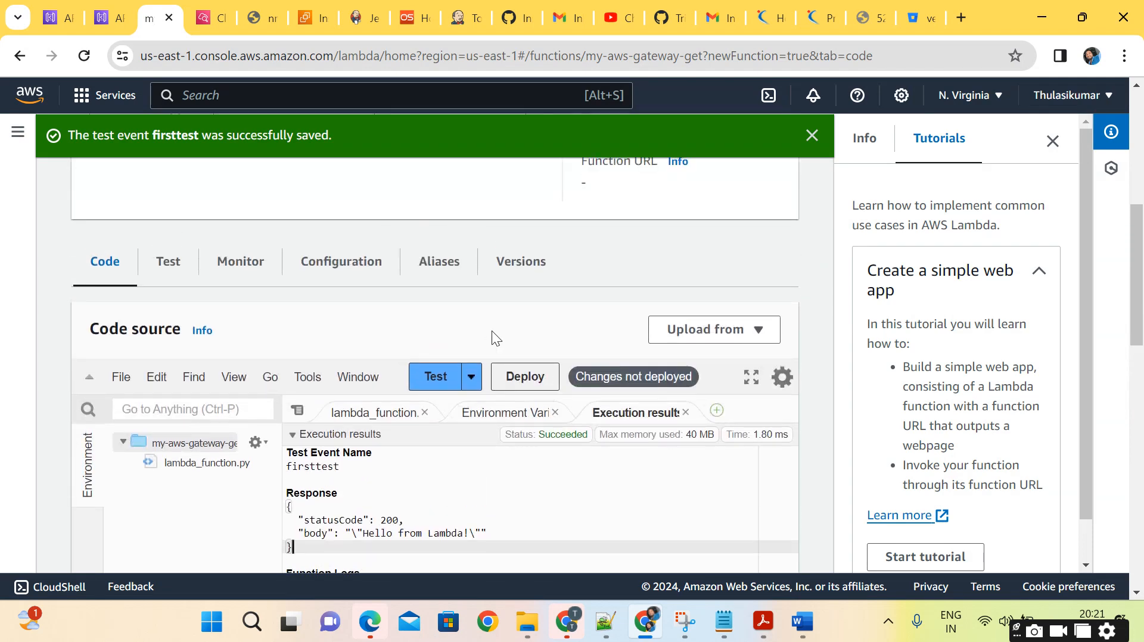
{"action": "left_click", "coordinate": [515, 377]}
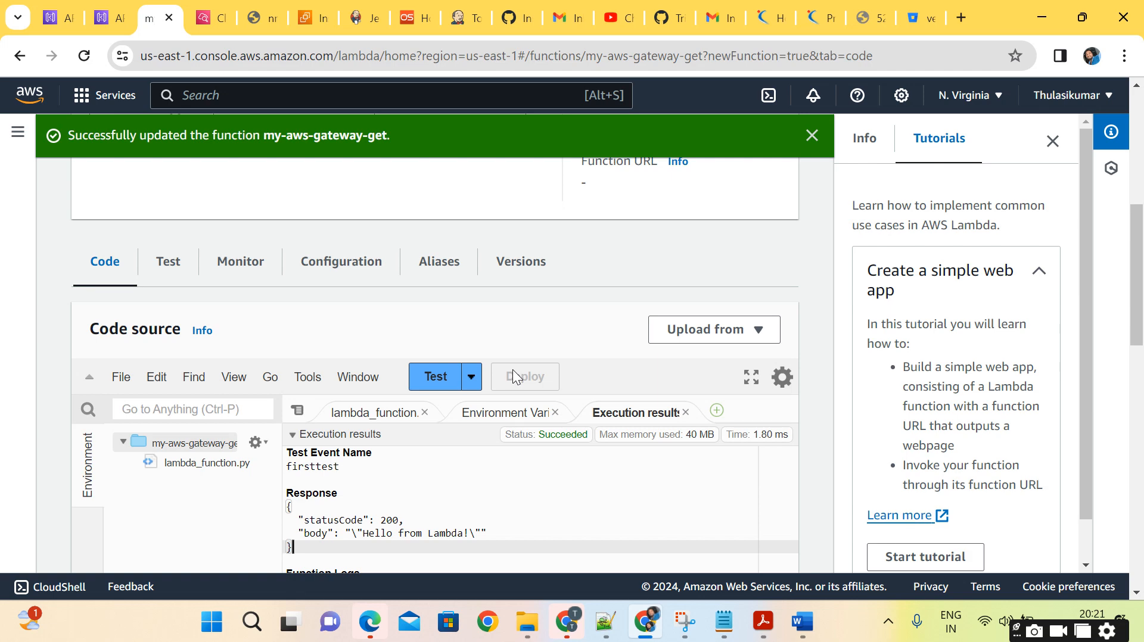
Copy the function's ARN from the function overview and return to the API Gateway method creation page.
{"action": "scroll", "coordinate": [523, 327], "scroll_direction": "up", "scroll_amount": 4}
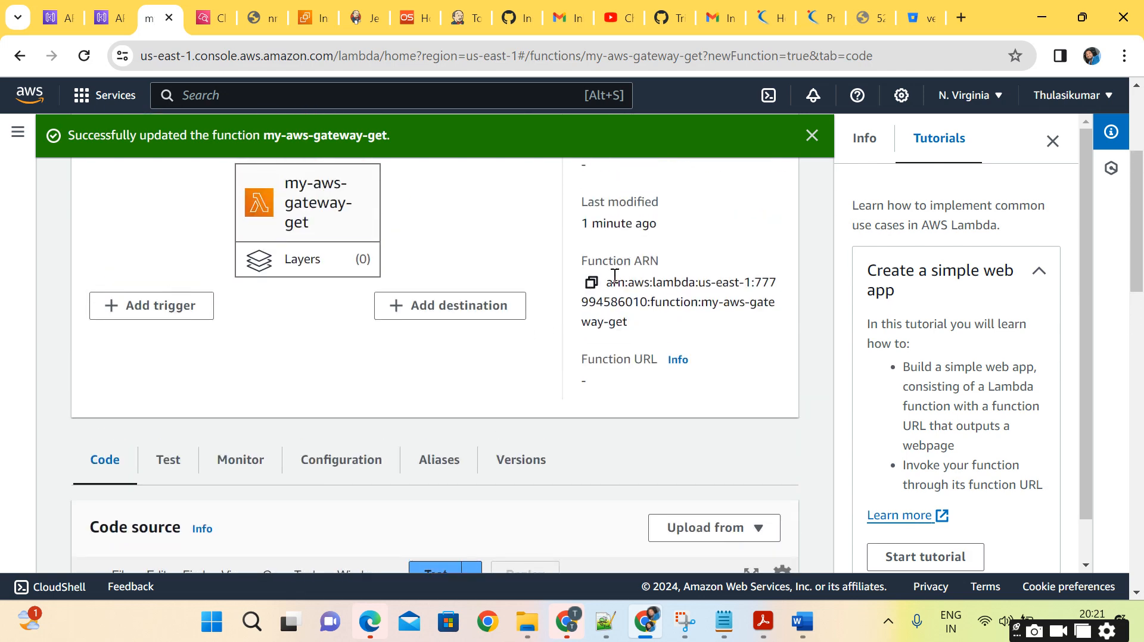
{"action": "scroll", "coordinate": [539, 322], "scroll_direction": "up", "scroll_amount": 2}
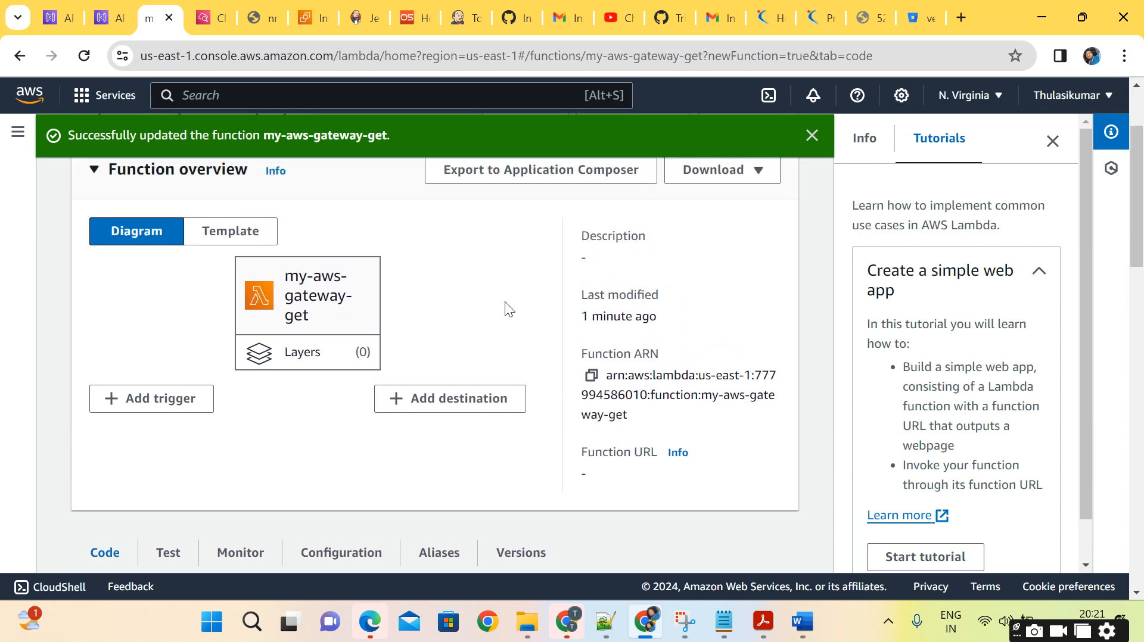
{"action": "scroll", "coordinate": [506, 308], "scroll_direction": "up", "scroll_amount": 1}
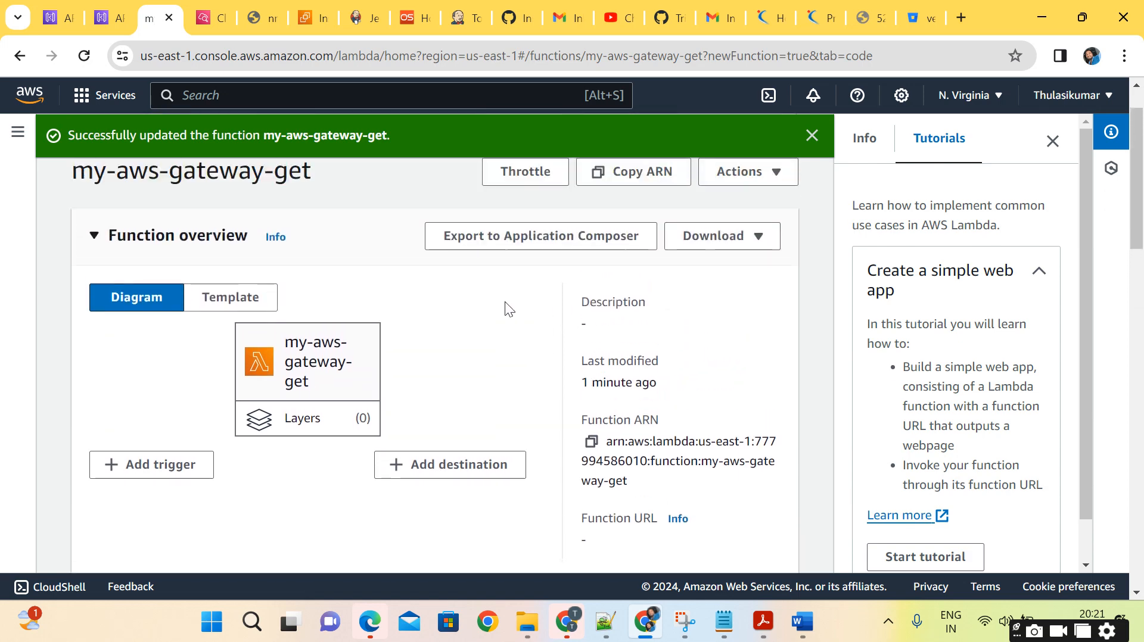
{"action": "left_click", "coordinate": [591, 444]}
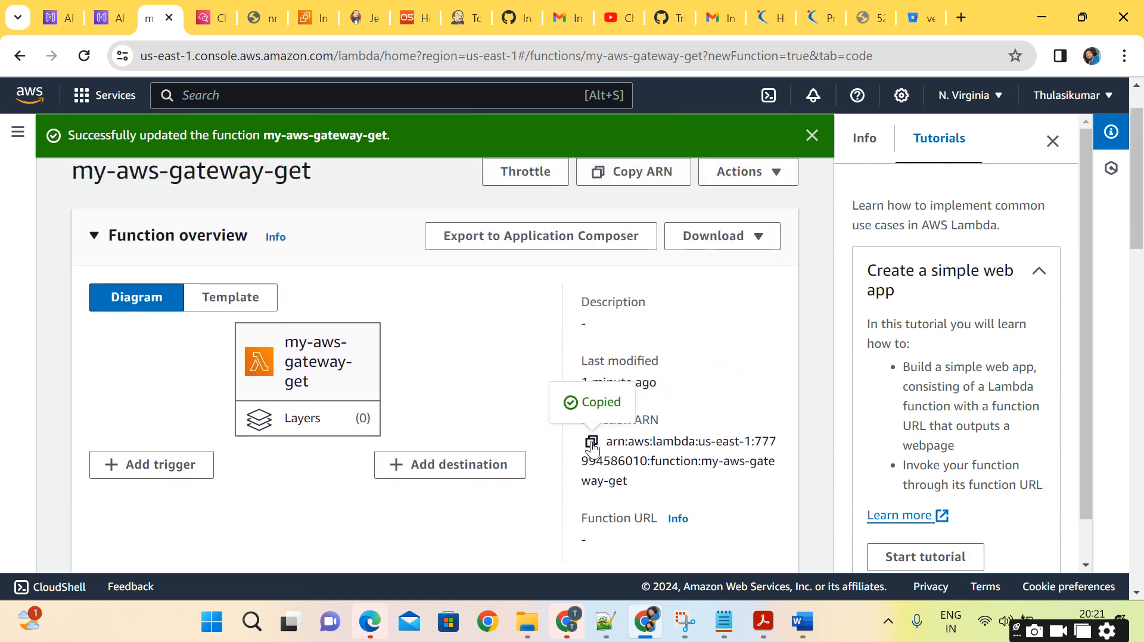
{"action": "left_click", "coordinate": [100, 22]}
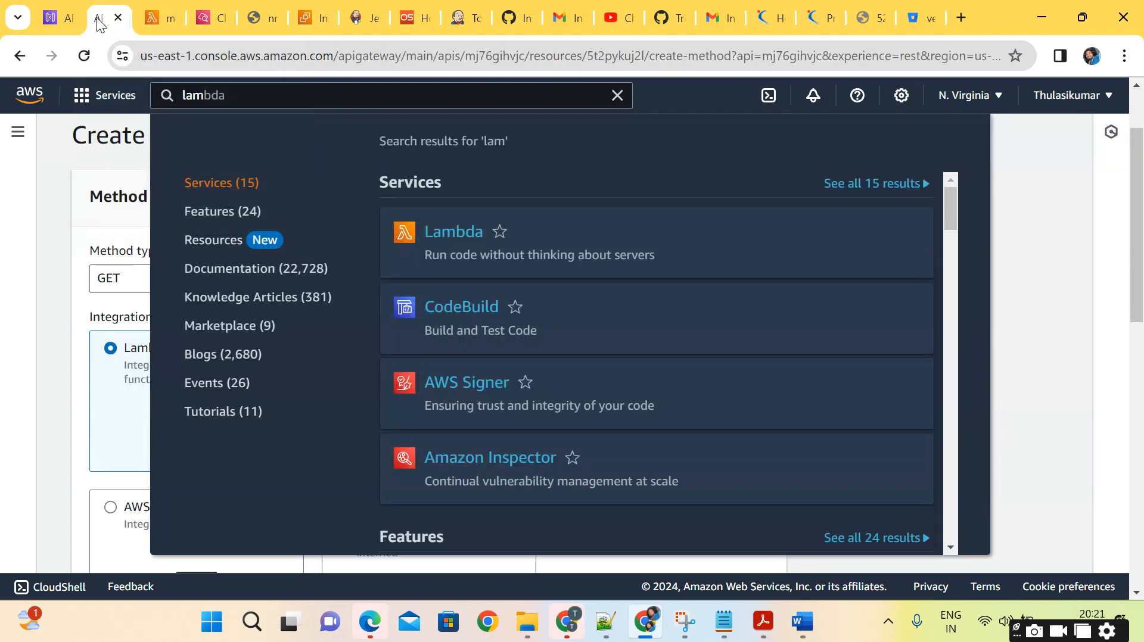
Set the GET method's Lambda function in us-east-1 to the copied ARN of my-aws-gateway-get.
{"action": "left_click", "coordinate": [1057, 328]}
{"action": "scroll", "coordinate": [533, 337], "scroll_direction": "down", "scroll_amount": 5}
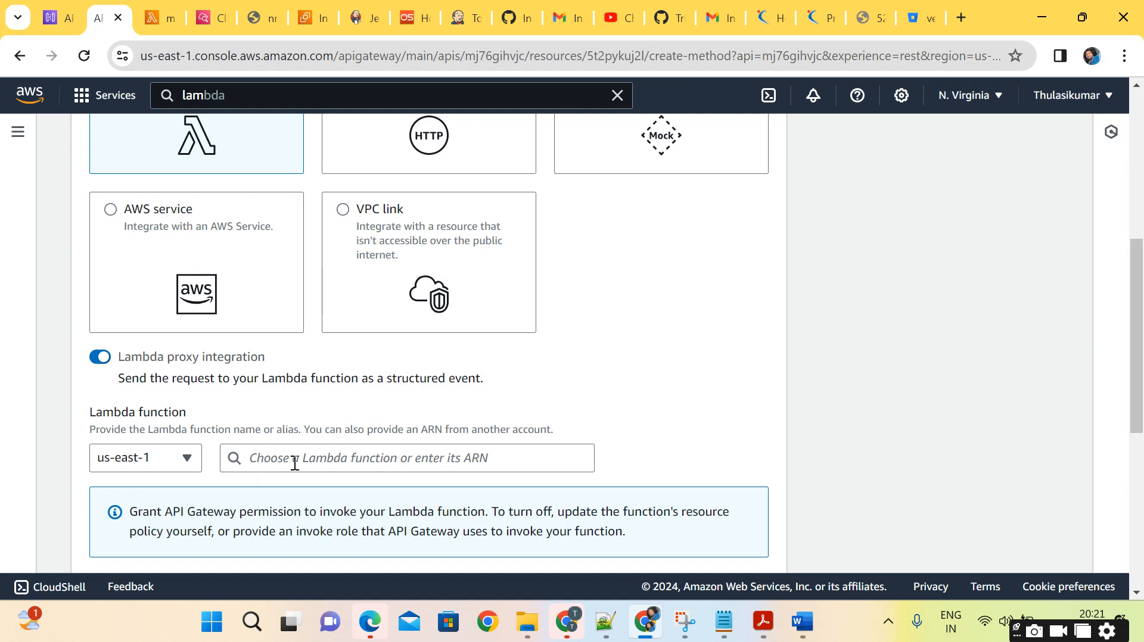
{"action": "left_click", "coordinate": [418, 456]}
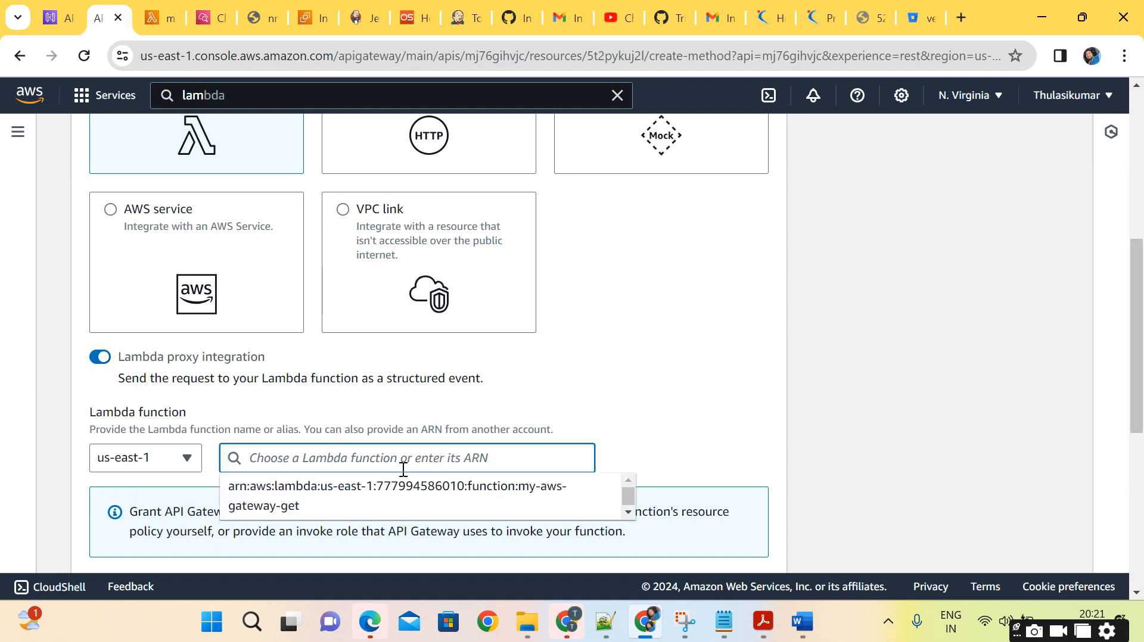
{"action": "key", "text": "ctrl+v"}
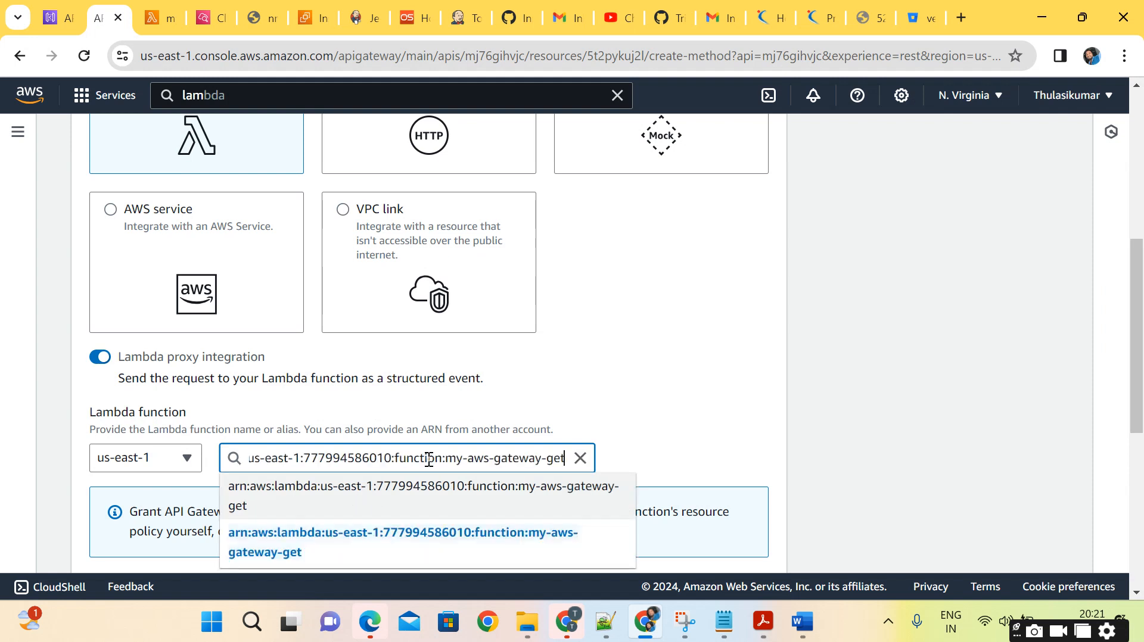
{"action": "left_click", "coordinate": [356, 535]}
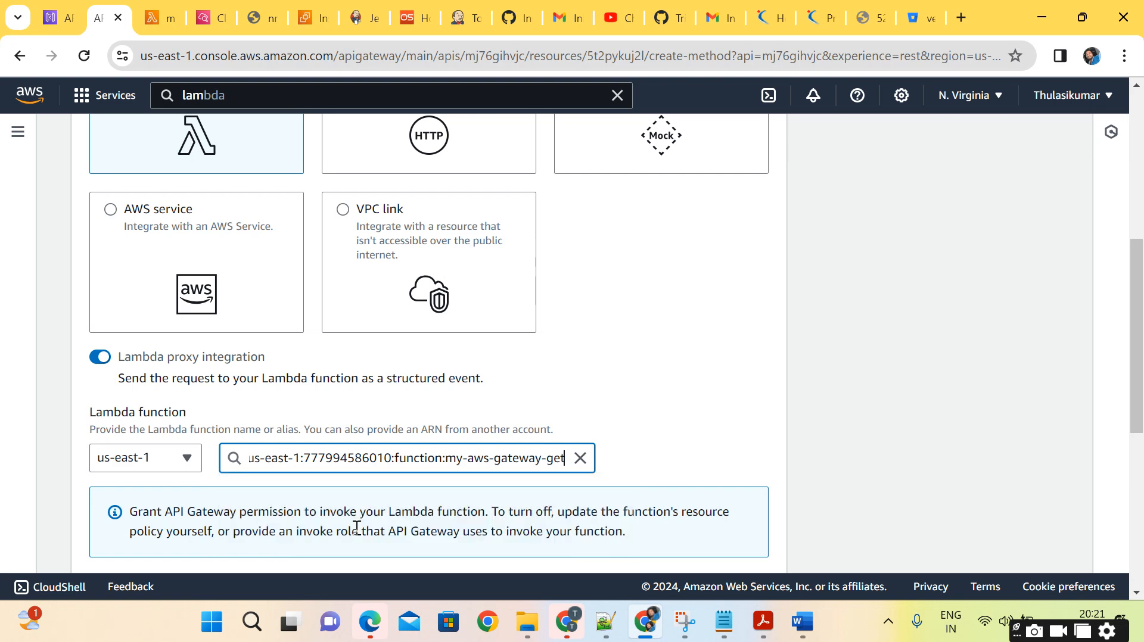
Review the method type, integration type and Lambda proxy settings, including the custom timeout option, leaving the default timeout enabled.
{"action": "scroll", "coordinate": [697, 418], "scroll_direction": "down", "scroll_amount": 3}
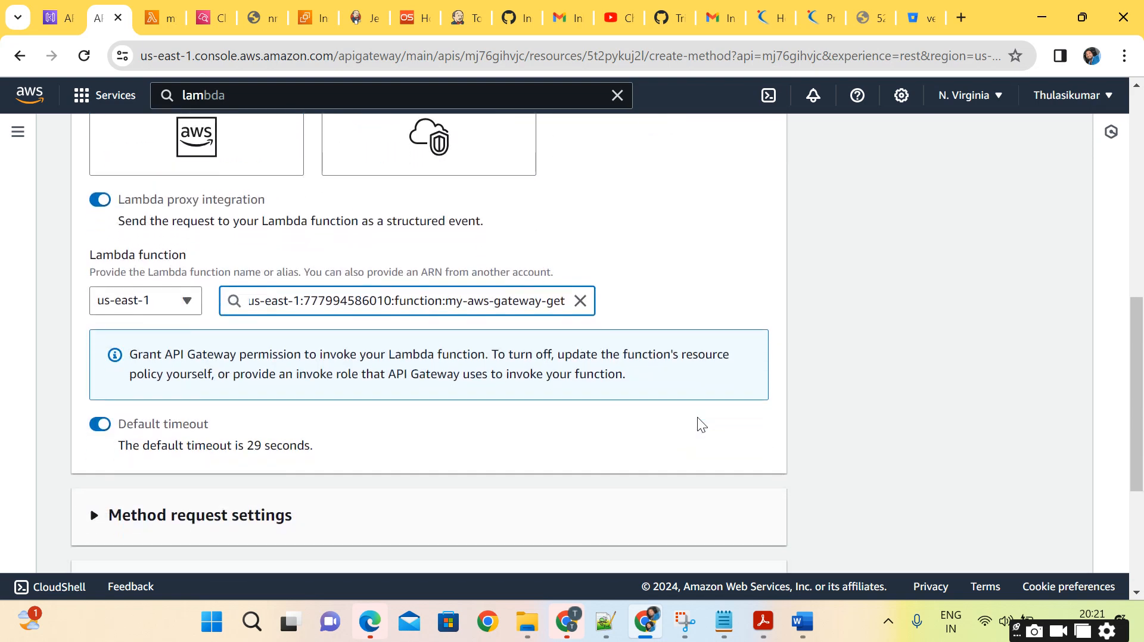
{"action": "scroll", "coordinate": [698, 419], "scroll_direction": "up", "scroll_amount": 4}
{"action": "scroll", "coordinate": [698, 418], "scroll_direction": "down", "scroll_amount": 4}
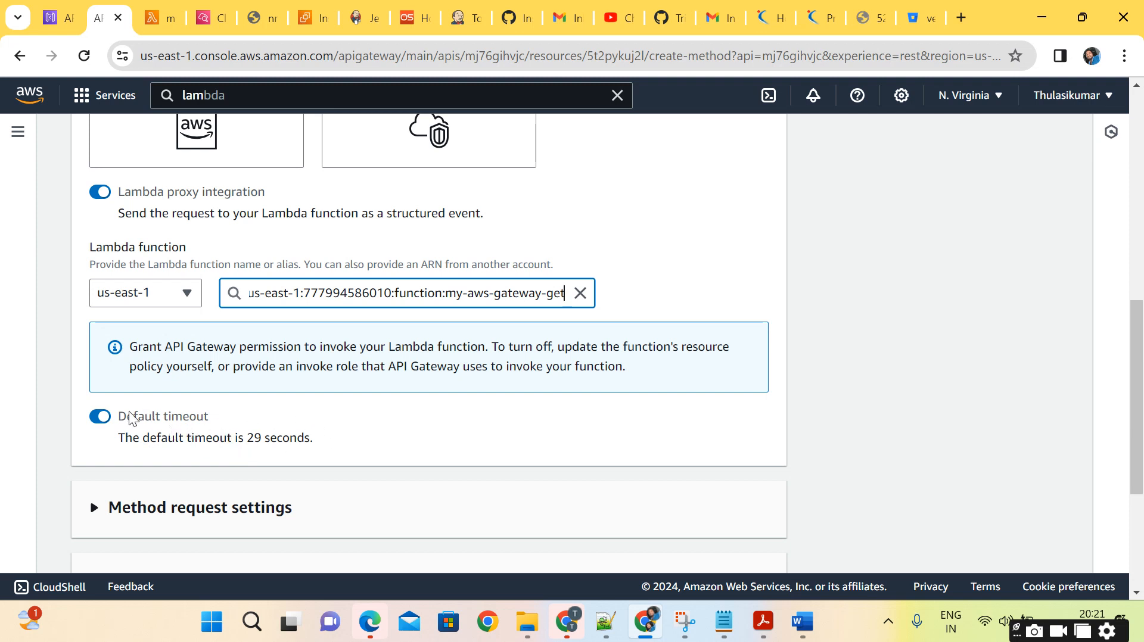
{"action": "left_click", "coordinate": [100, 416]}
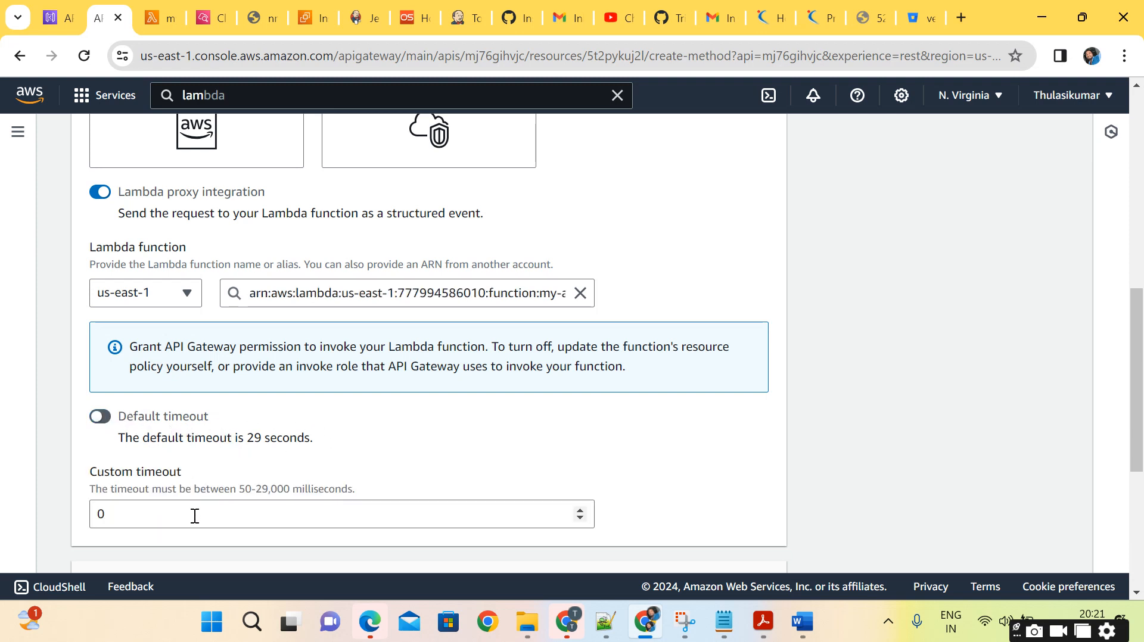
{"action": "left_click", "coordinate": [109, 419]}
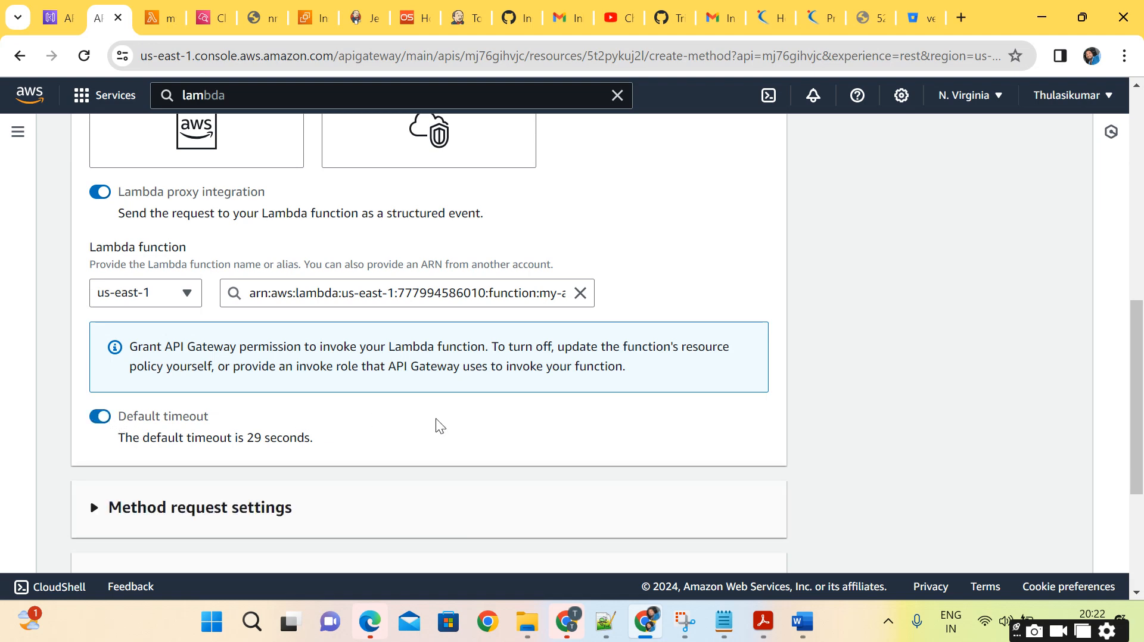
{"action": "scroll", "coordinate": [435, 418], "scroll_direction": "up", "scroll_amount": 2}
{"action": "scroll", "coordinate": [436, 419], "scroll_direction": "down", "scroll_amount": 1}
{"action": "scroll", "coordinate": [436, 419], "scroll_direction": "up", "scroll_amount": 6}
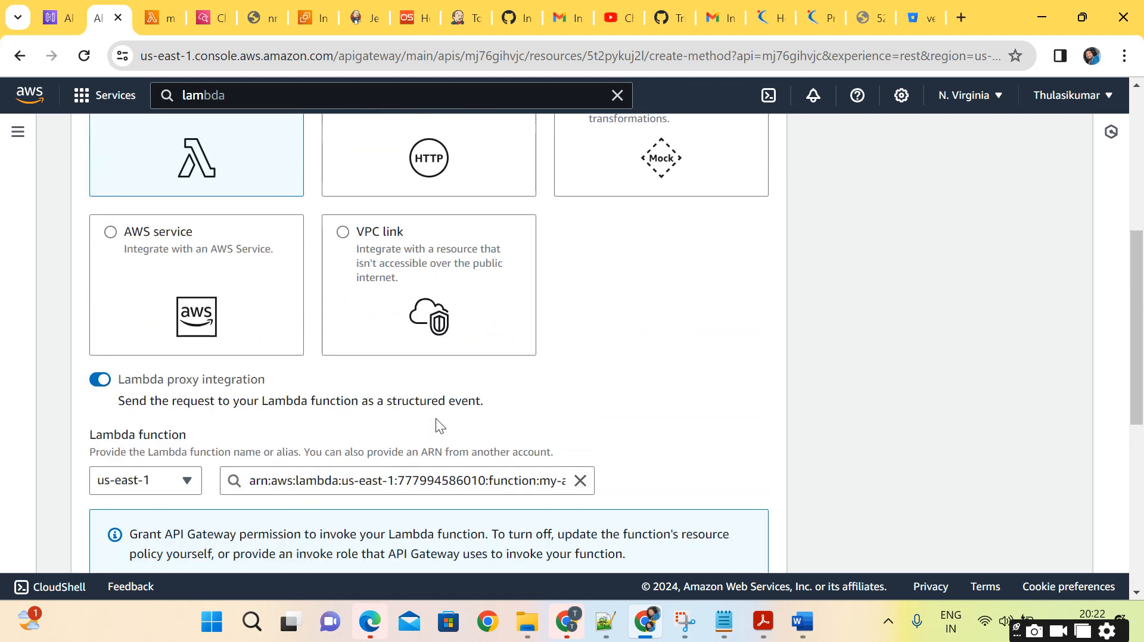
{"action": "scroll", "coordinate": [435, 418], "scroll_direction": "up", "scroll_amount": 1}
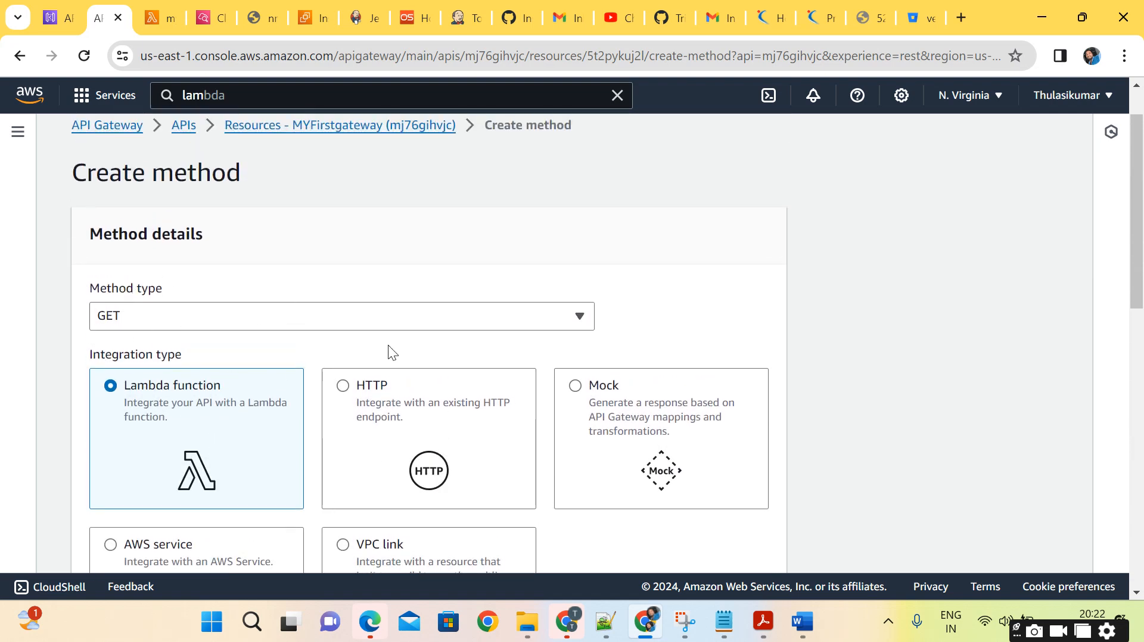
{"action": "scroll", "coordinate": [388, 345], "scroll_direction": "down", "scroll_amount": 6}
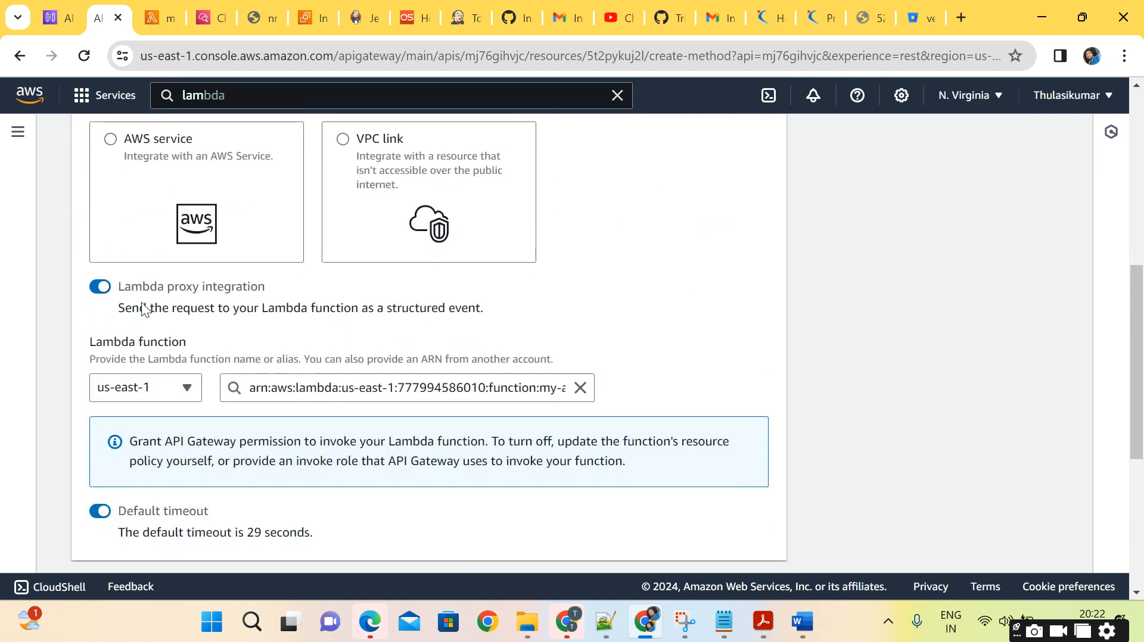
{"action": "scroll", "coordinate": [374, 344], "scroll_direction": "down", "scroll_amount": 2}
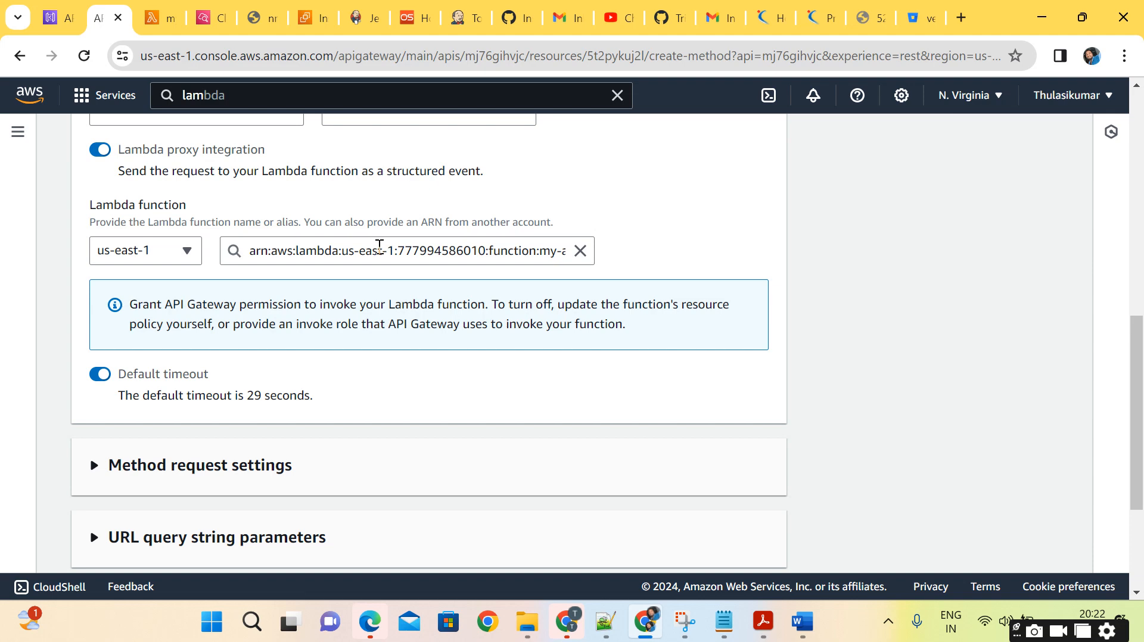
Switch to the my-aws-gateway-get function page and check its overview and the firsttest execution results.
{"action": "left_click", "coordinate": [165, 20]}
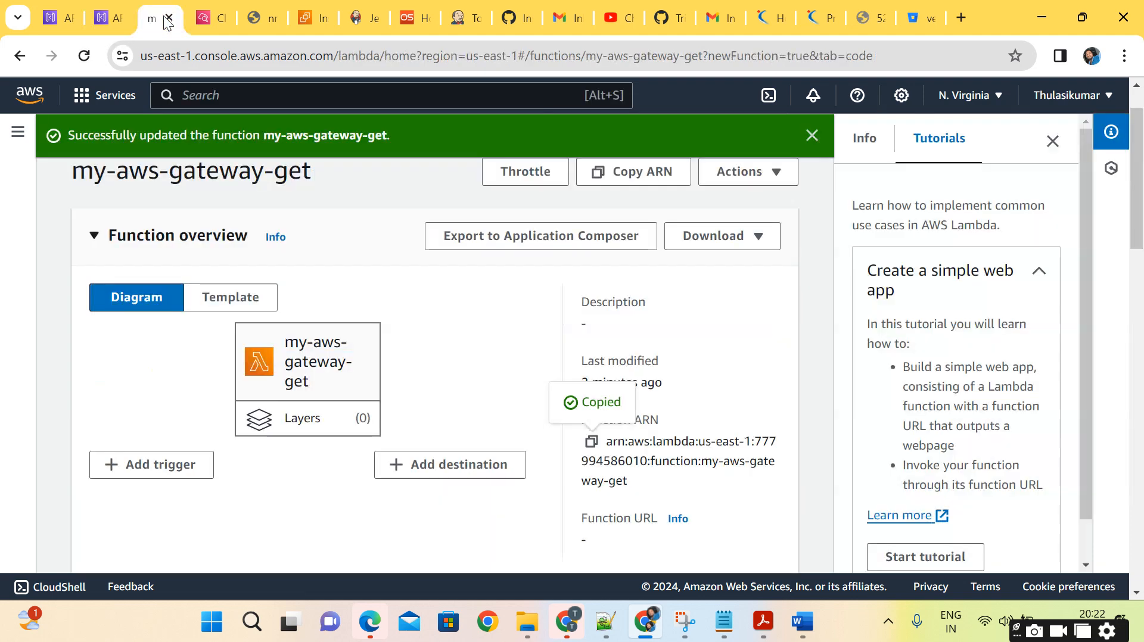
{"action": "scroll", "coordinate": [369, 269], "scroll_direction": "down", "scroll_amount": 2}
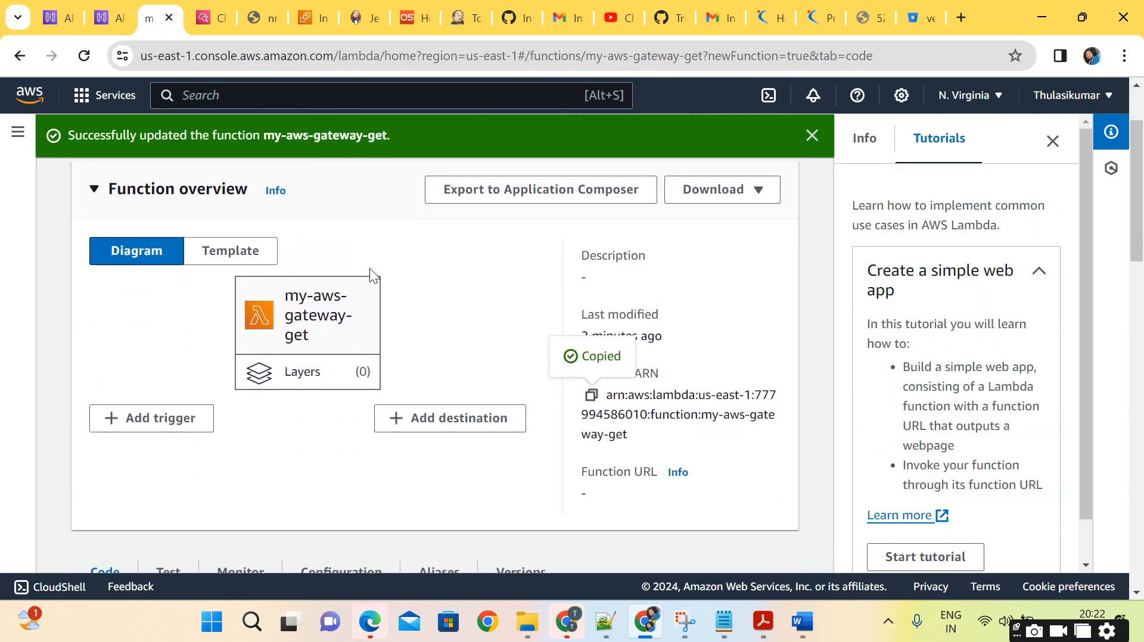
{"action": "scroll", "coordinate": [370, 268], "scroll_direction": "down", "scroll_amount": 5}
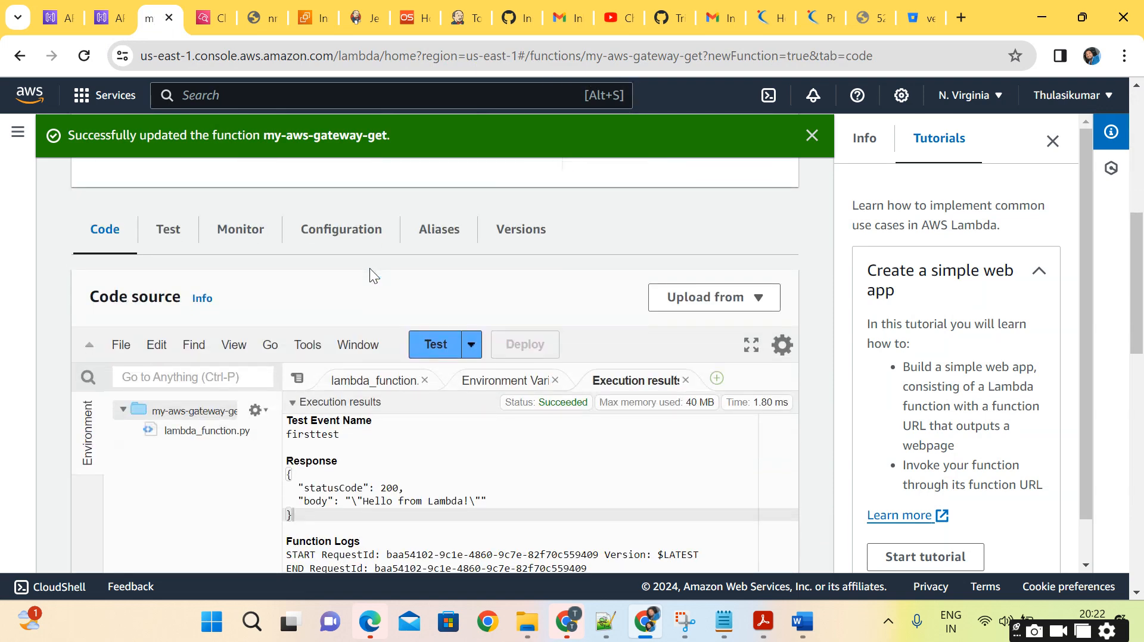
{"action": "scroll", "coordinate": [370, 268], "scroll_direction": "down", "scroll_amount": 2}
{"action": "scroll", "coordinate": [369, 268], "scroll_direction": "up", "scroll_amount": 2}
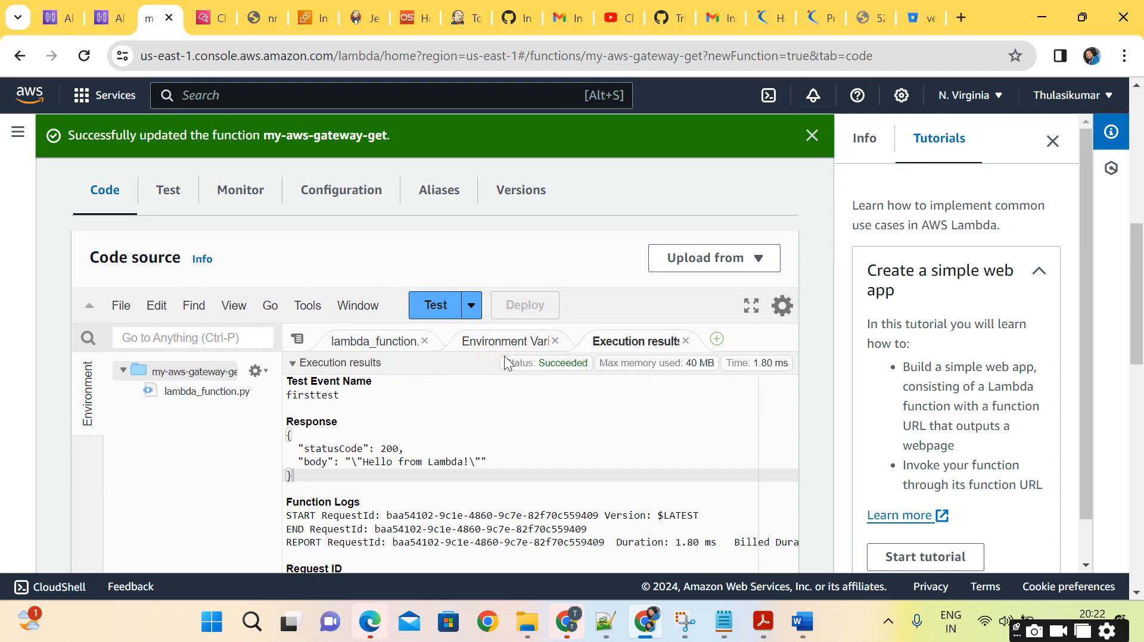
Return to the API Gateway method form and create the GET method with the remaining settings at their defaults.
{"action": "left_click", "coordinate": [109, 21]}
{"action": "scroll", "coordinate": [371, 349], "scroll_direction": "down", "scroll_amount": 3}
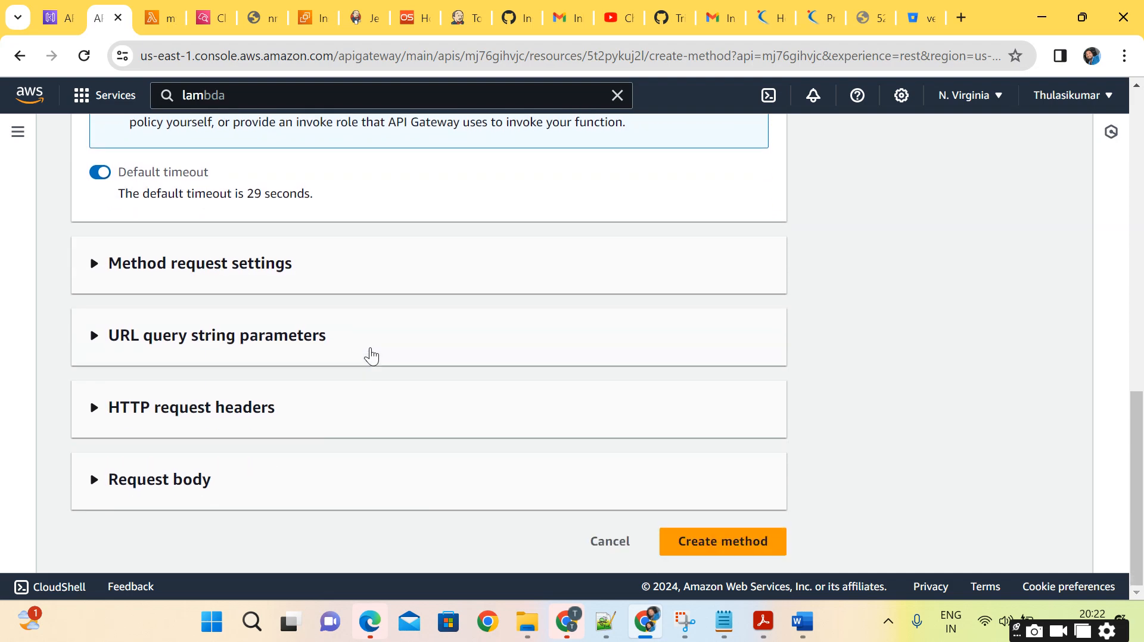
{"action": "left_click", "coordinate": [769, 544]}
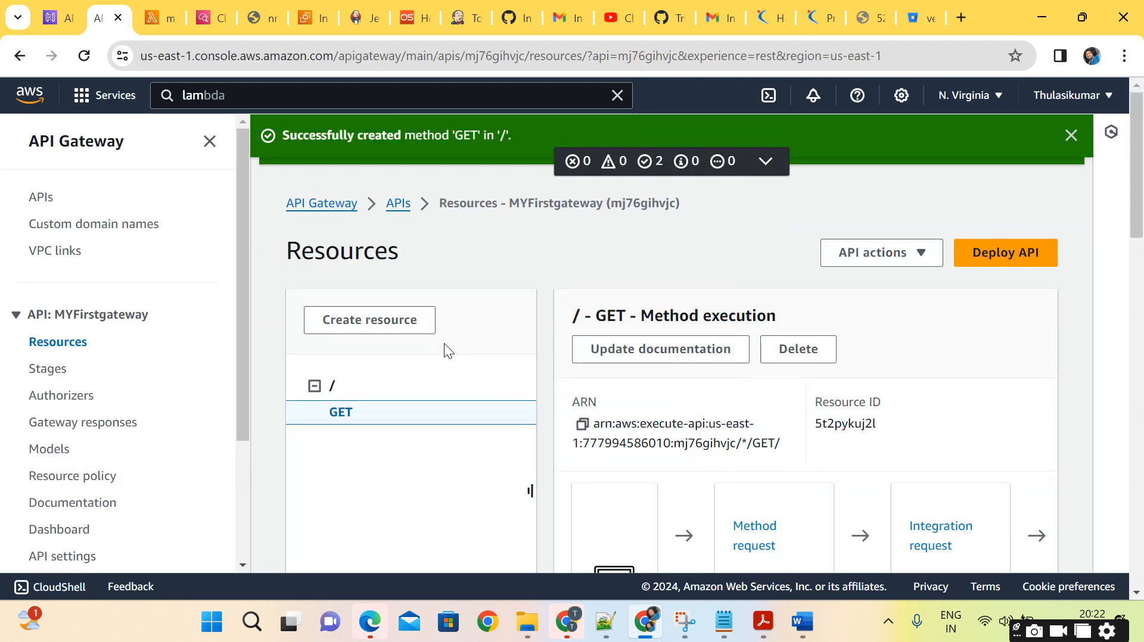
Examine the GET method's execution diagram, from the client through the request and response stages.
{"action": "scroll", "coordinate": [713, 435], "scroll_direction": "down", "scroll_amount": 3}
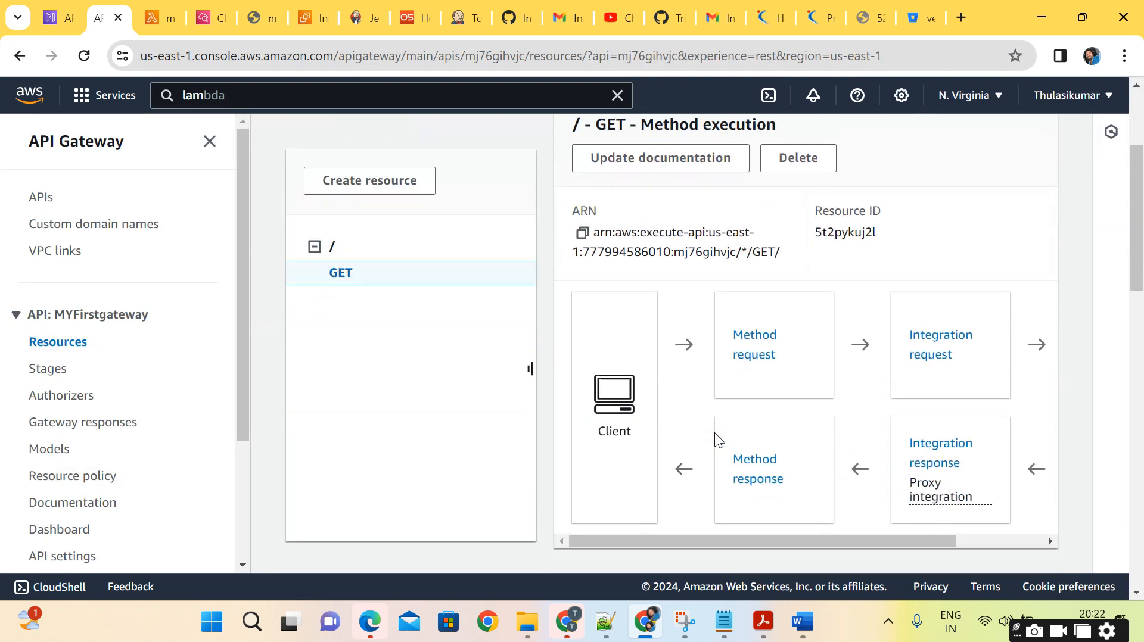
{"action": "scroll", "coordinate": [714, 432], "scroll_direction": "down", "scroll_amount": 2}
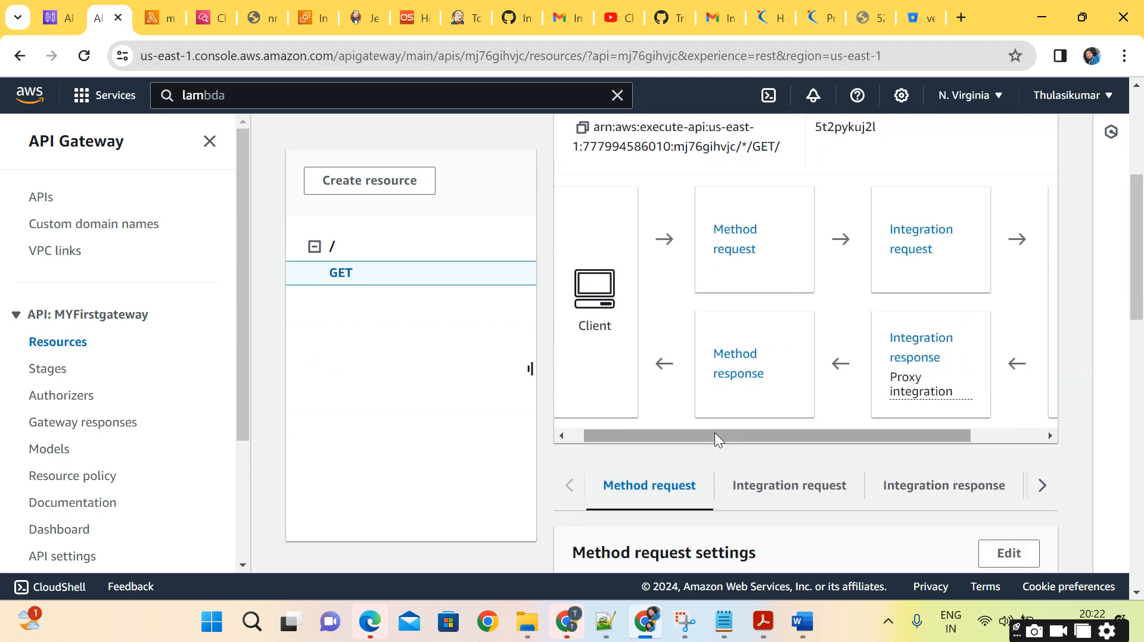
{"action": "scroll", "coordinate": [714, 433], "scroll_direction": "left", "scroll_amount": 1}
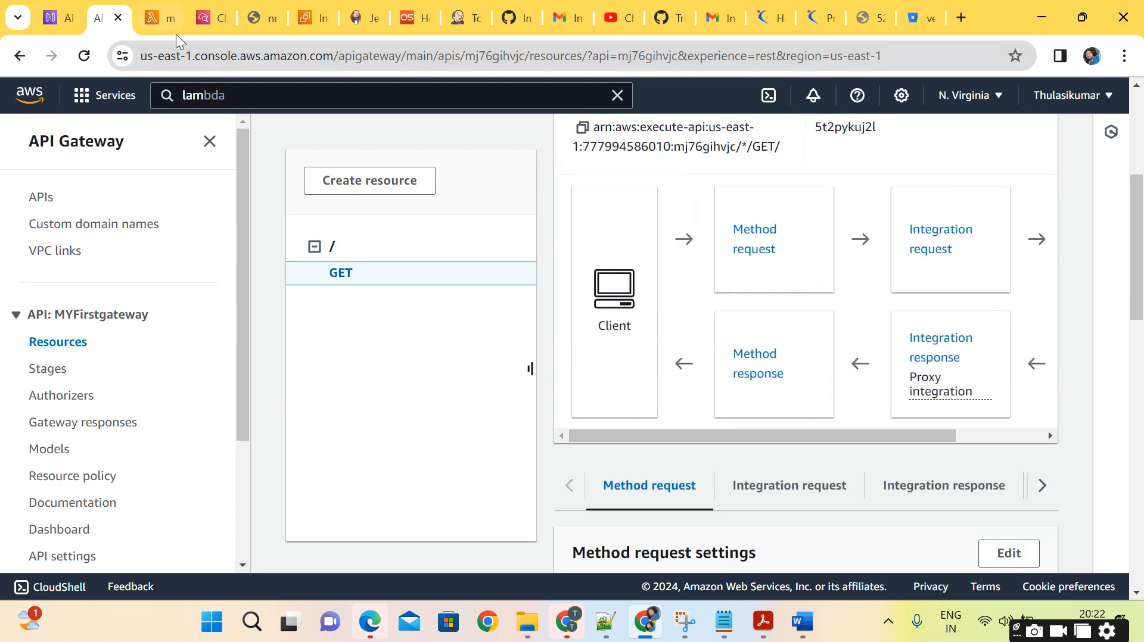
Reload the my-aws-gateway-get function page in Lambda and check the function overview diagram for its trigger.
{"action": "left_click", "coordinate": [160, 19]}
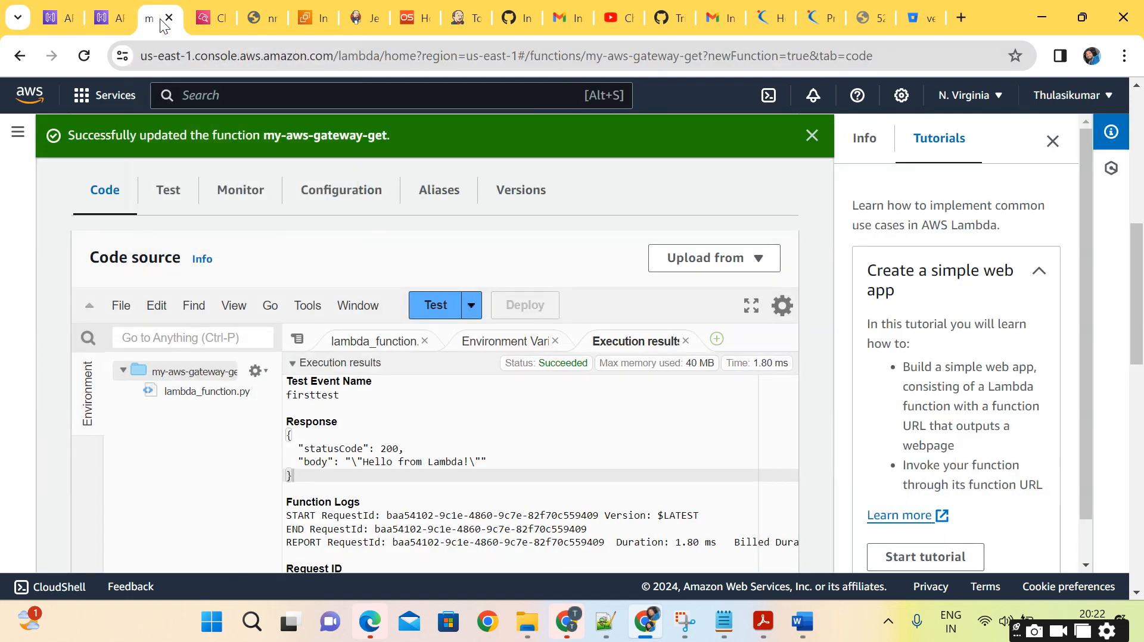
{"action": "left_click", "coordinate": [83, 56]}
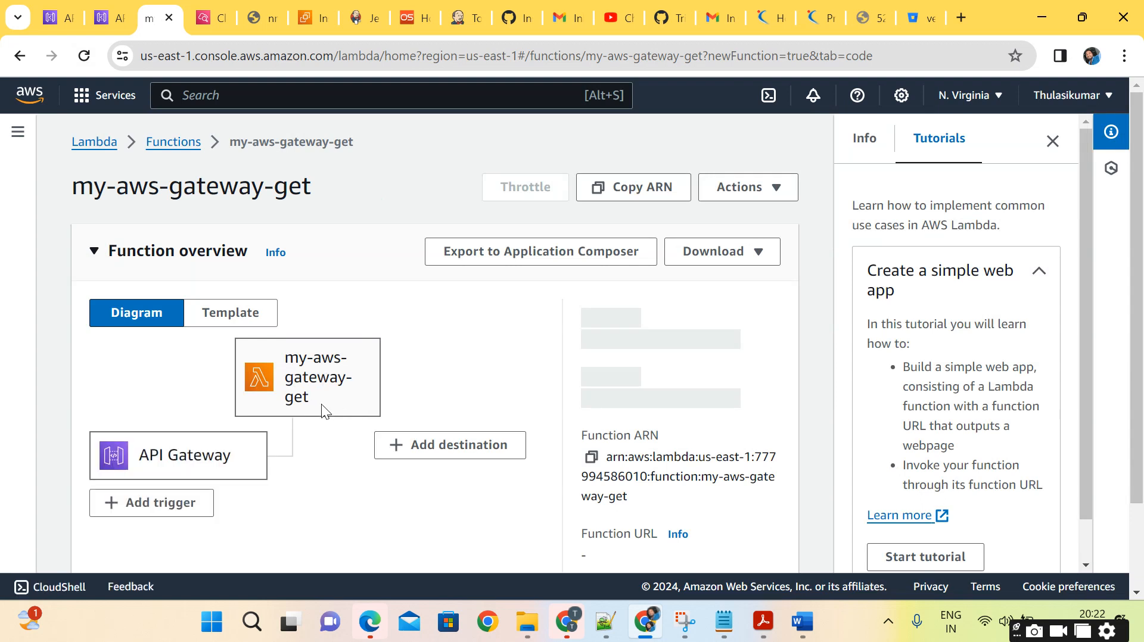
{"action": "scroll", "coordinate": [317, 404], "scroll_direction": "down", "scroll_amount": 1}
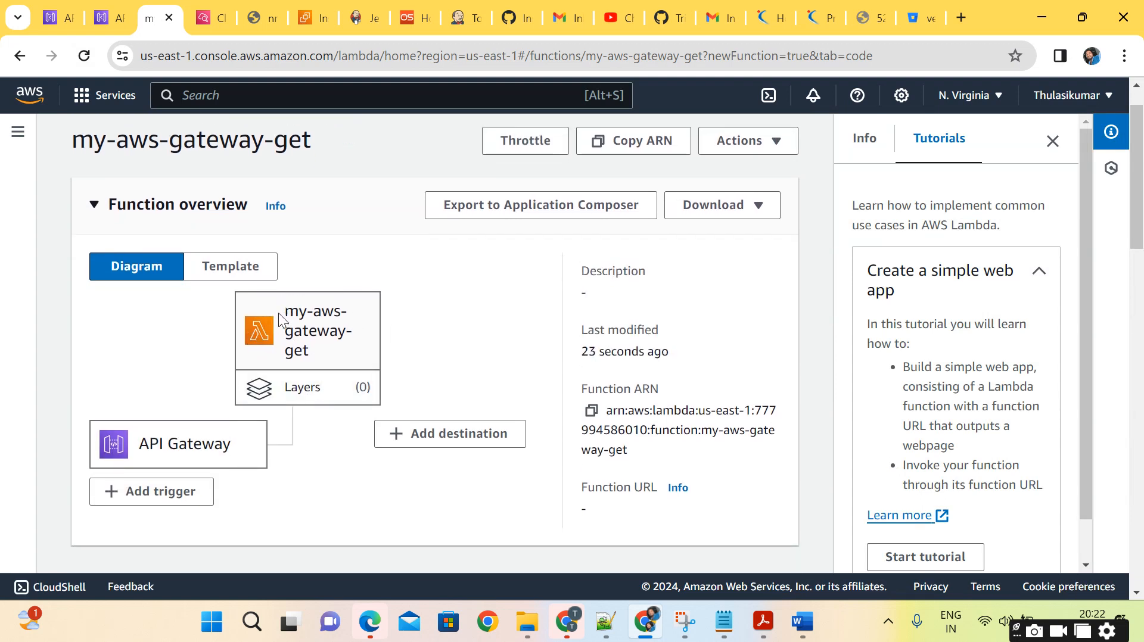
{"action": "left_click_drag", "start_coordinate": [93, 138], "coordinate": [266, 129]}
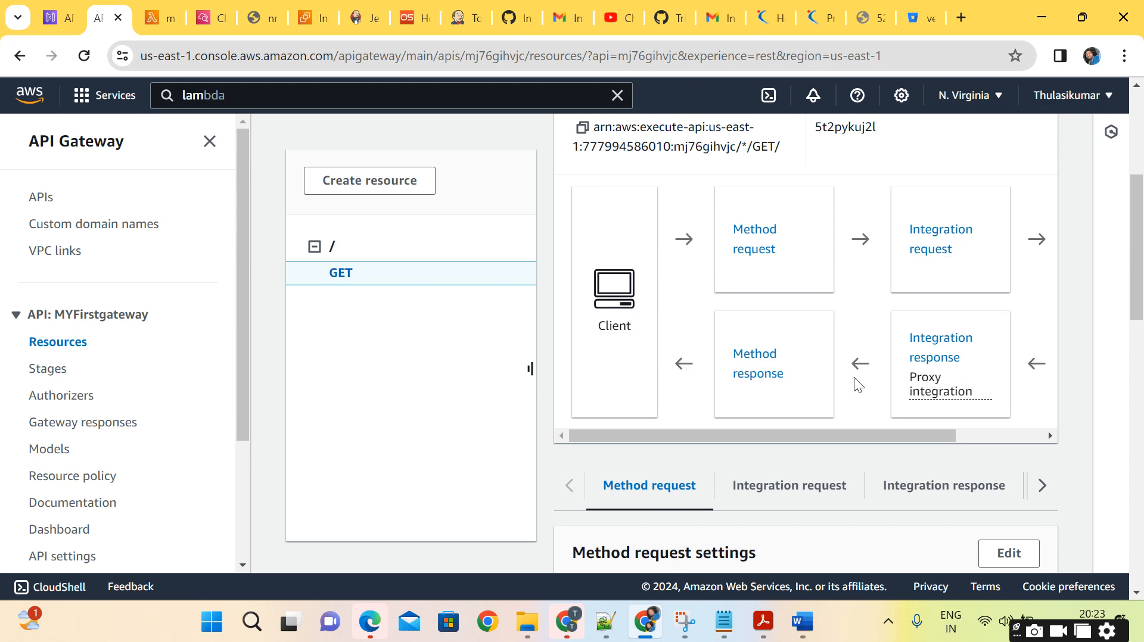
Run a test call of the GET method in API Gateway without query strings or headers, and check the response.
{"action": "scroll", "coordinate": [854, 377], "scroll_direction": "down", "scroll_amount": 5}
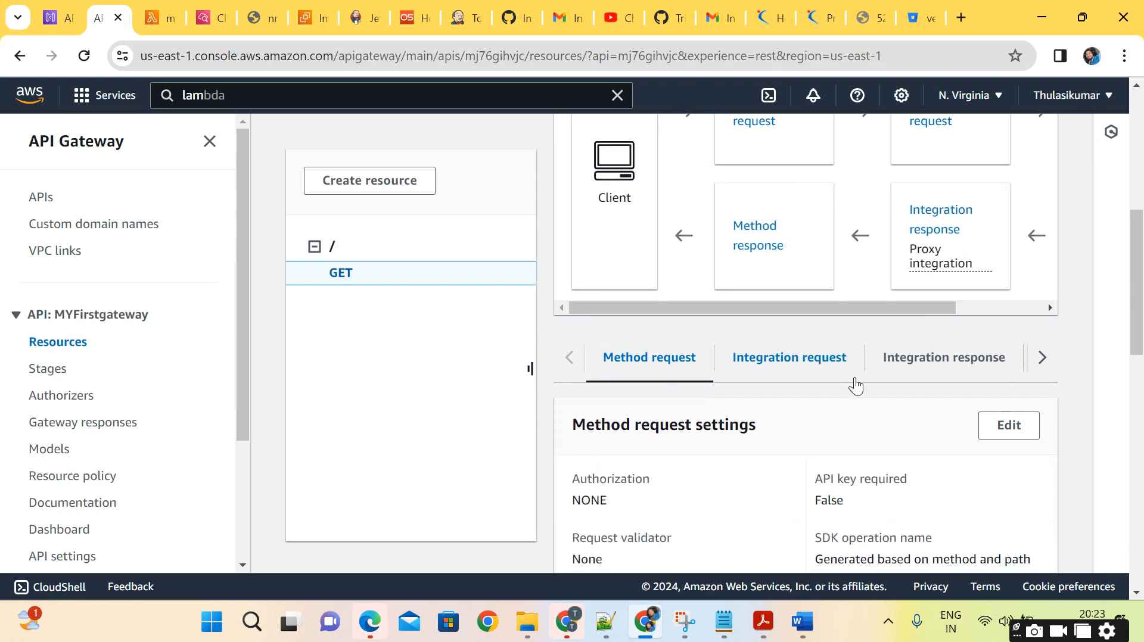
{"action": "scroll", "coordinate": [854, 377], "scroll_direction": "up", "scroll_amount": 4}
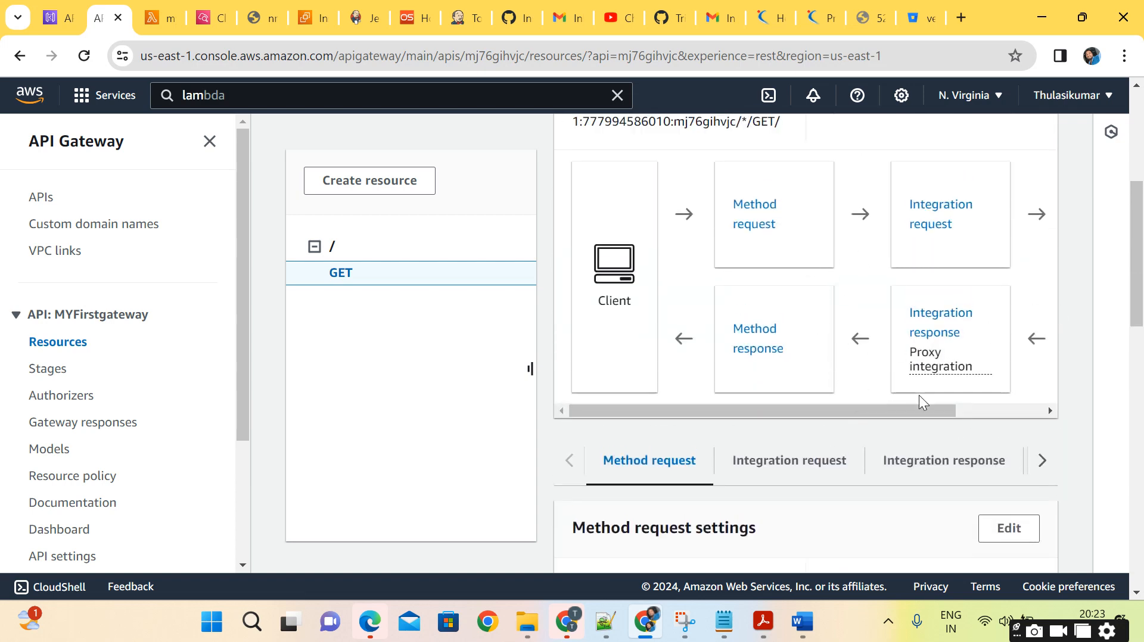
{"action": "scroll", "coordinate": [919, 395], "scroll_direction": "down", "scroll_amount": 1}
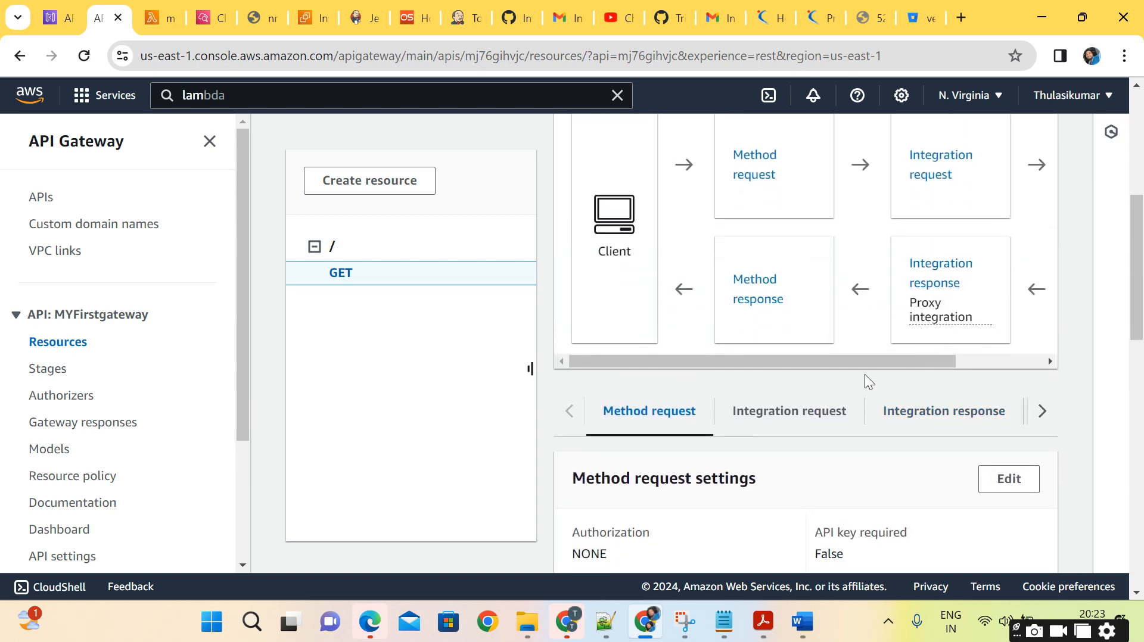
{"action": "left_click_drag", "start_coordinate": [873, 374], "coordinate": [930, 363]}
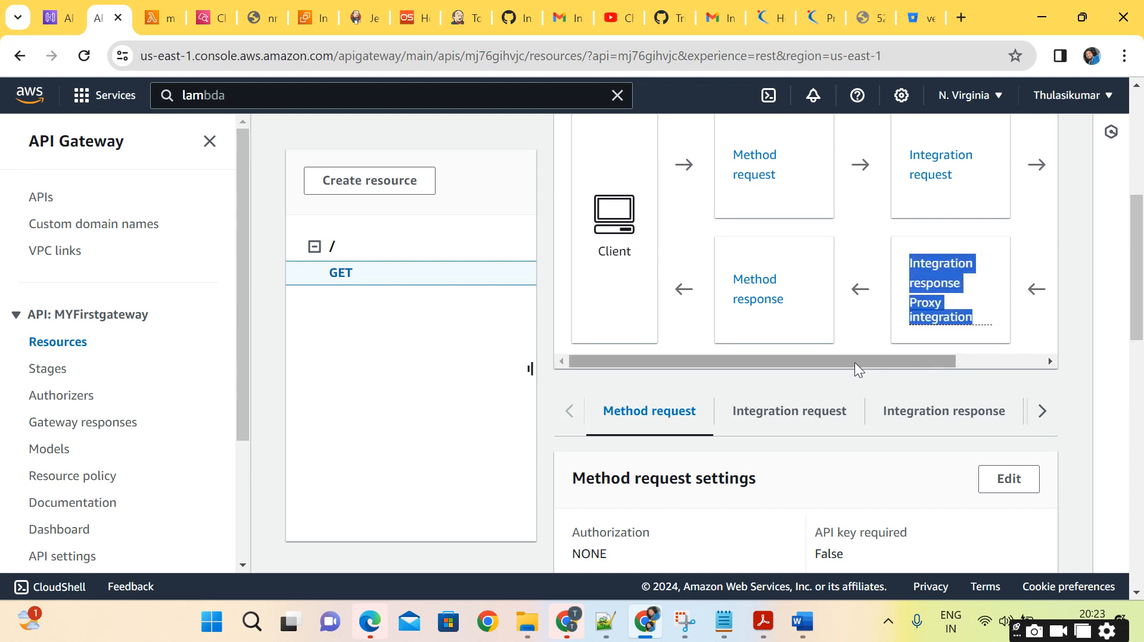
{"action": "scroll", "coordinate": [845, 428], "scroll_direction": "right", "scroll_amount": 3}
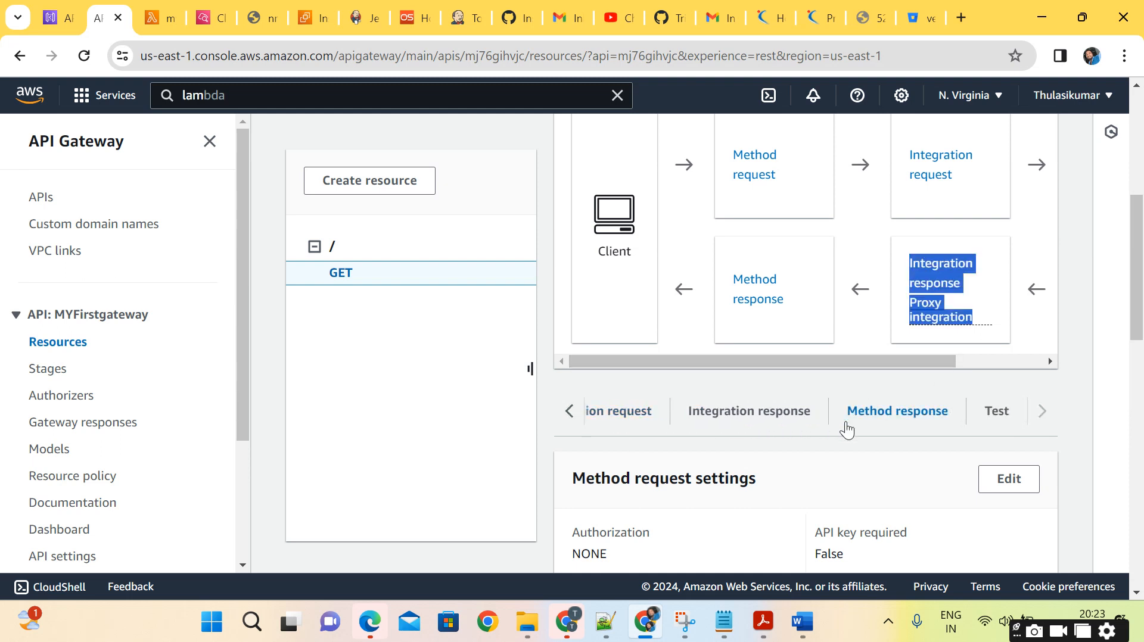
{"action": "left_click", "coordinate": [1001, 410]}
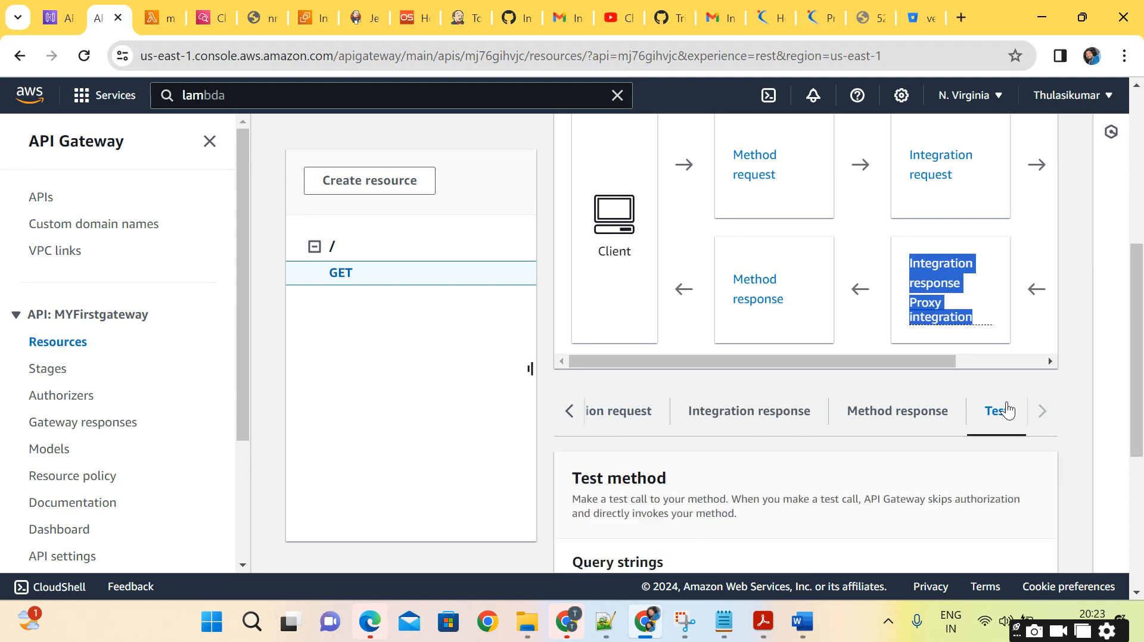
{"action": "scroll", "coordinate": [833, 446], "scroll_direction": "down", "scroll_amount": 5}
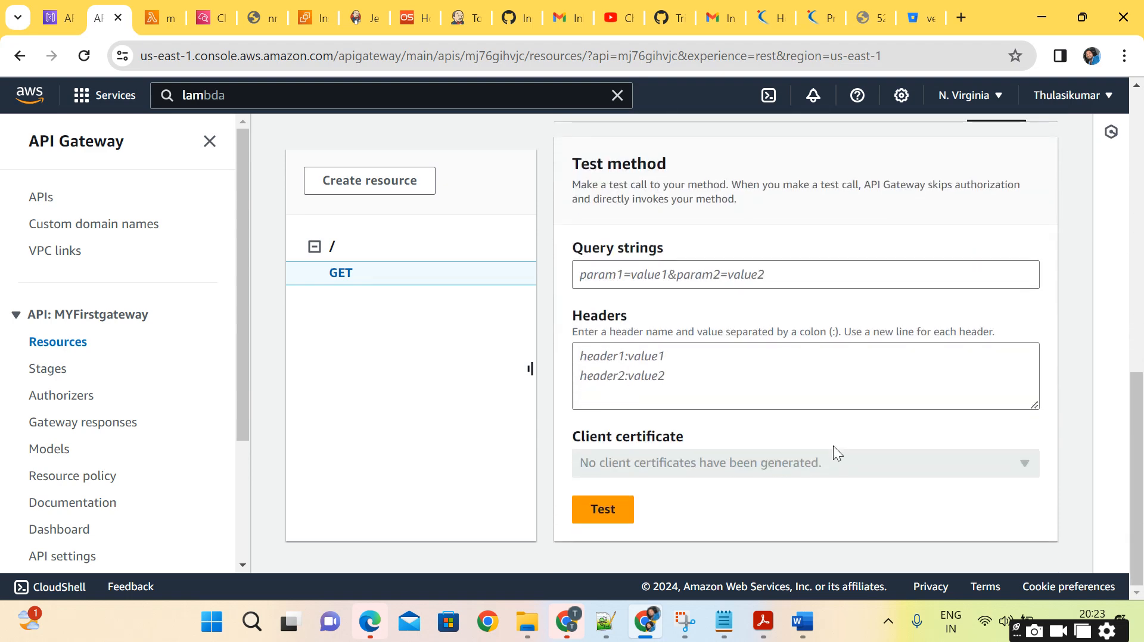
{"action": "left_click", "coordinate": [613, 527]}
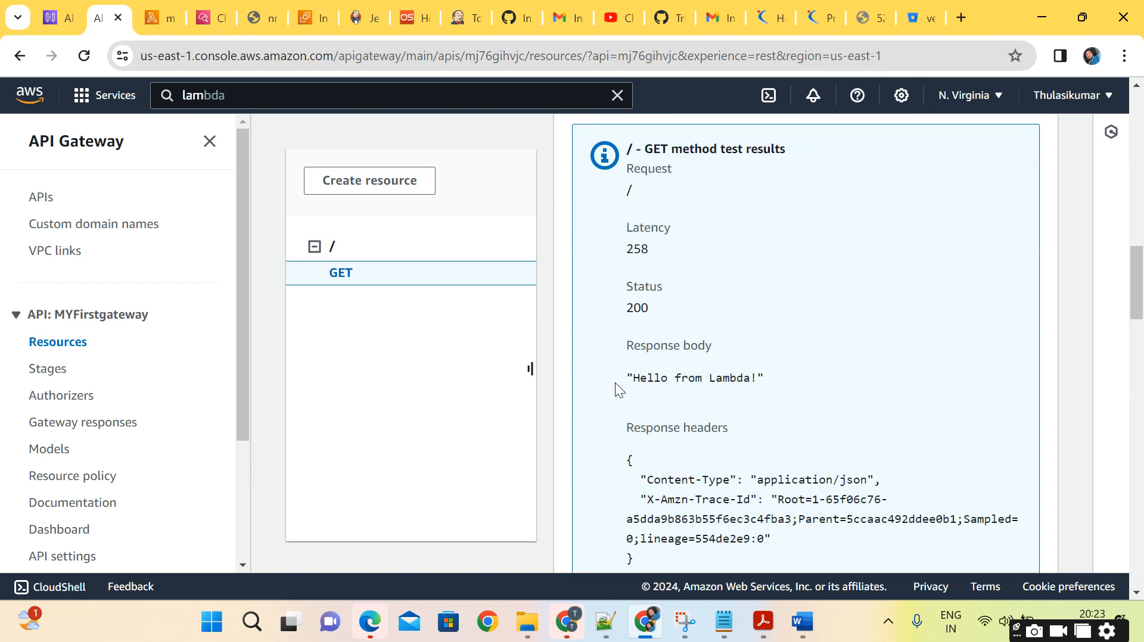
{"action": "left_click_drag", "start_coordinate": [626, 143], "coordinate": [802, 374]}
{"action": "left_click", "coordinate": [802, 375]}
Switch to the my-aws-gateway-get function in Lambda and check the body text defined in the lambda_function code.
{"action": "left_click", "coordinate": [148, 23]}
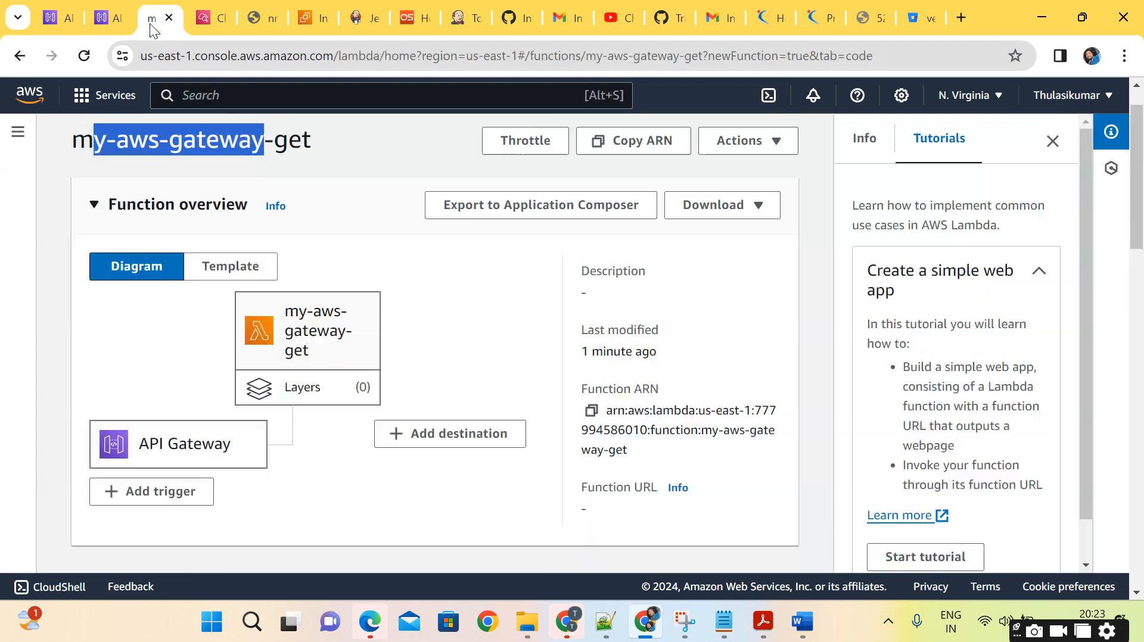
{"action": "scroll", "coordinate": [343, 277], "scroll_direction": "down", "scroll_amount": 7}
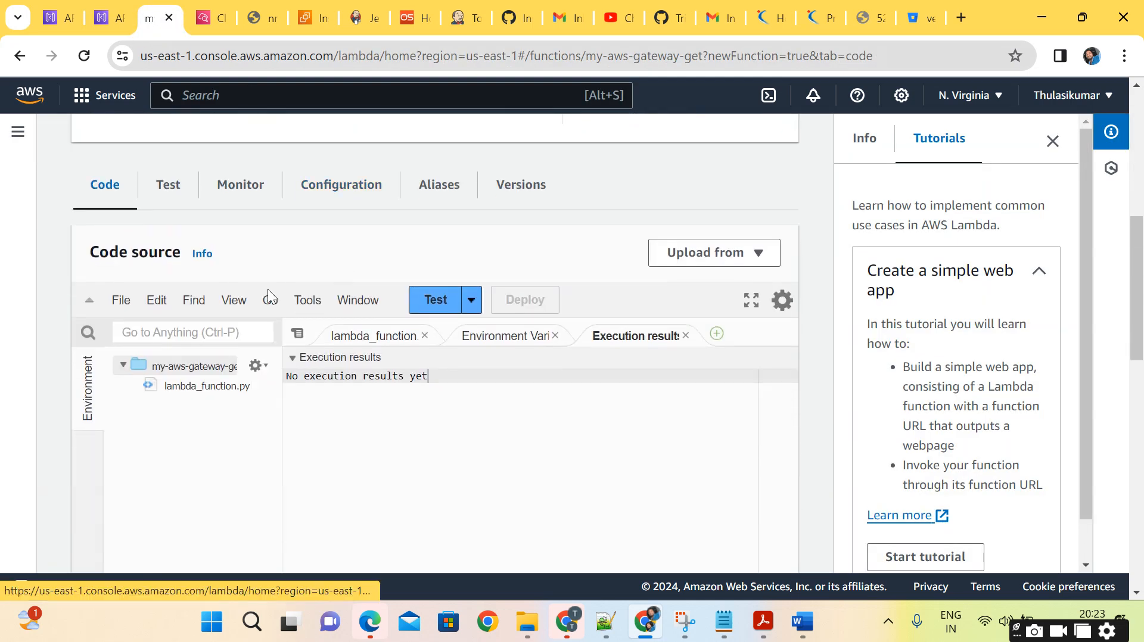
{"action": "left_click", "coordinate": [404, 341]}
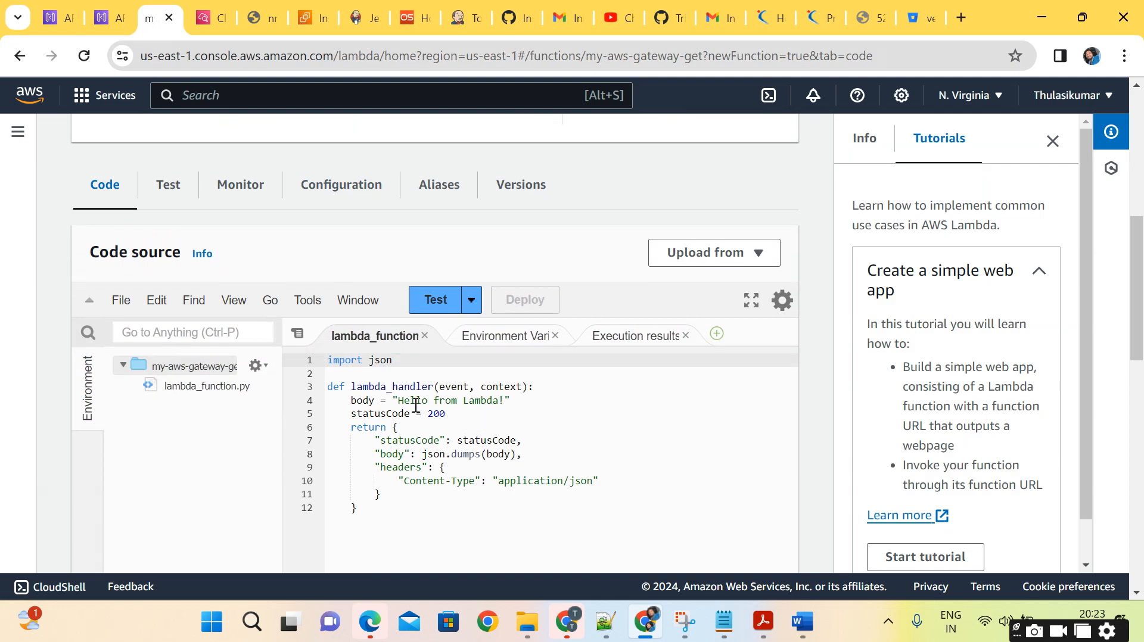
{"action": "left_click_drag", "start_coordinate": [393, 401], "coordinate": [528, 399]}
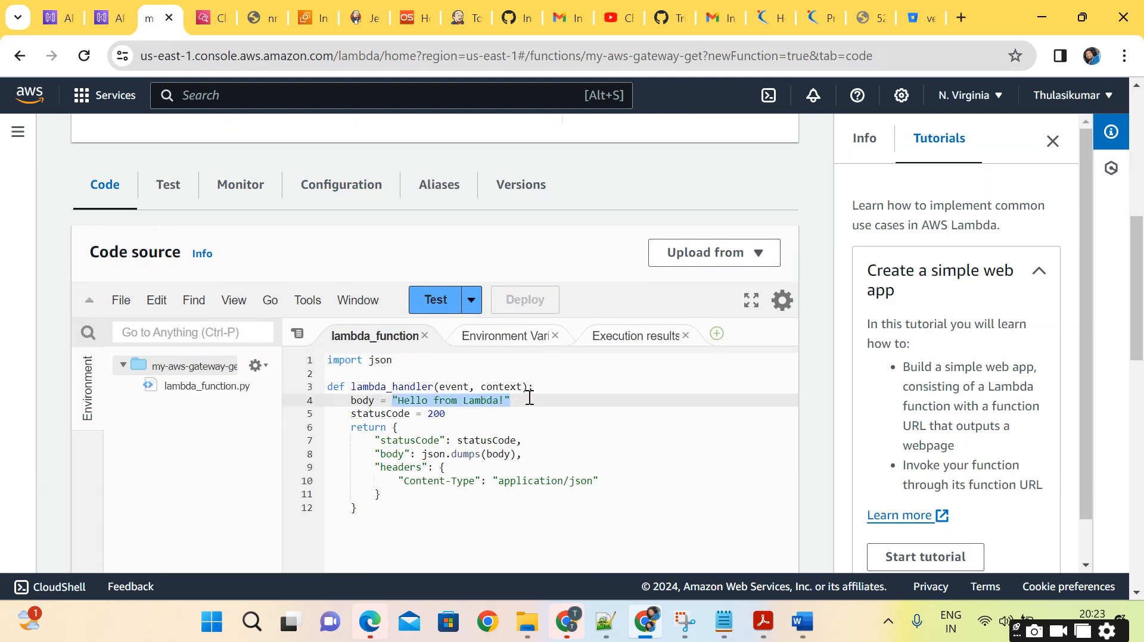
{"action": "left_click", "coordinate": [571, 412]}
Add the line print (event) as the first statement of lambda_handler and deploy the function.
{"action": "left_click", "coordinate": [542, 388]}
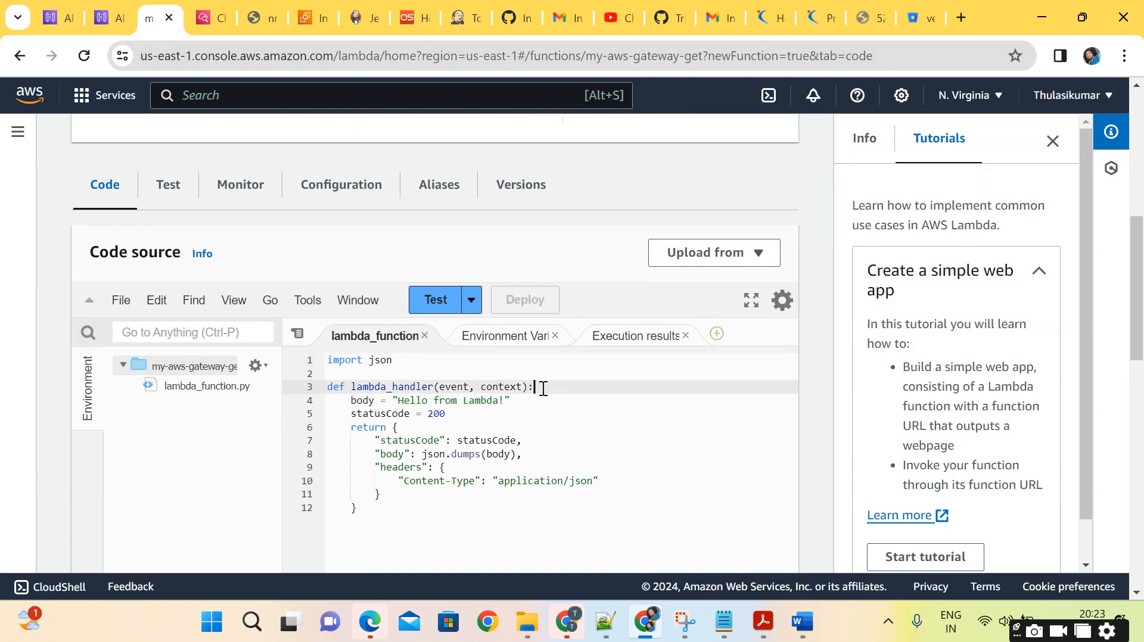
{"action": "key", "text": "Return"}
{"action": "type", "text": "pri"}
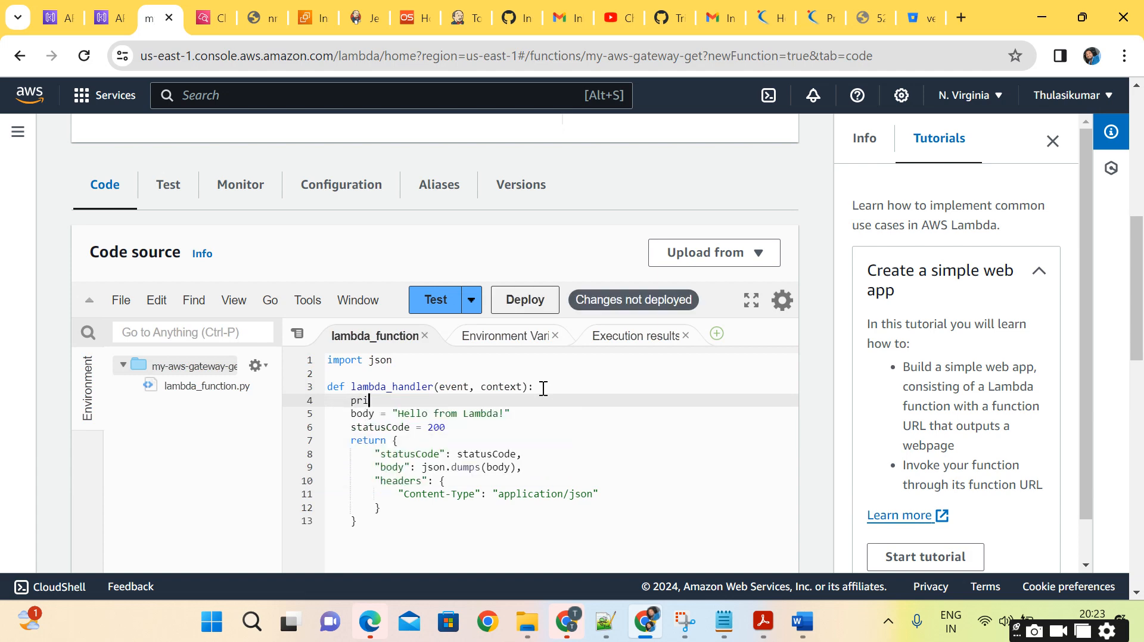
{"action": "type", "text": "nt (e"}
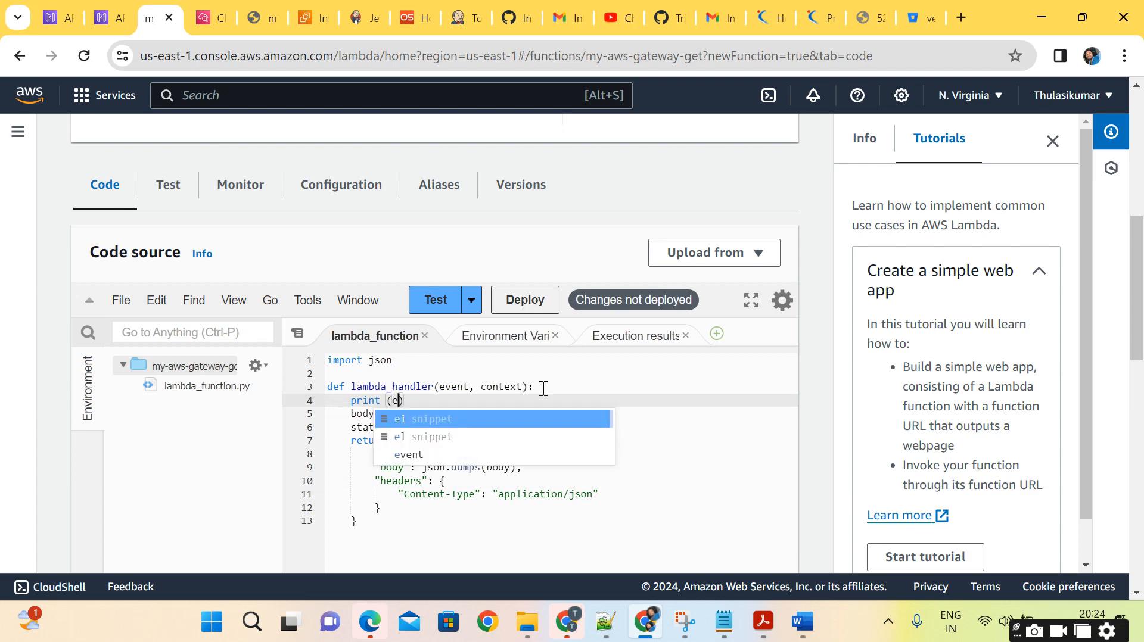
{"action": "type", "text": "v"}
{"action": "key", "text": "Escape"}
{"action": "key", "text": "Down"}
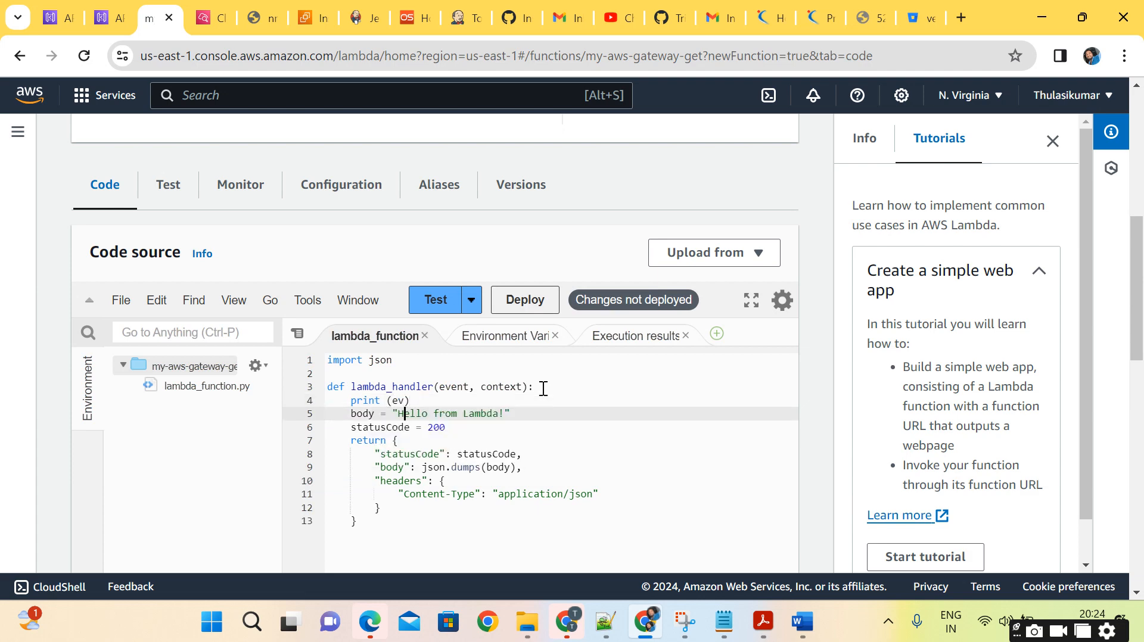
{"action": "key", "text": "Up"}
{"action": "type", "text": "ent"}
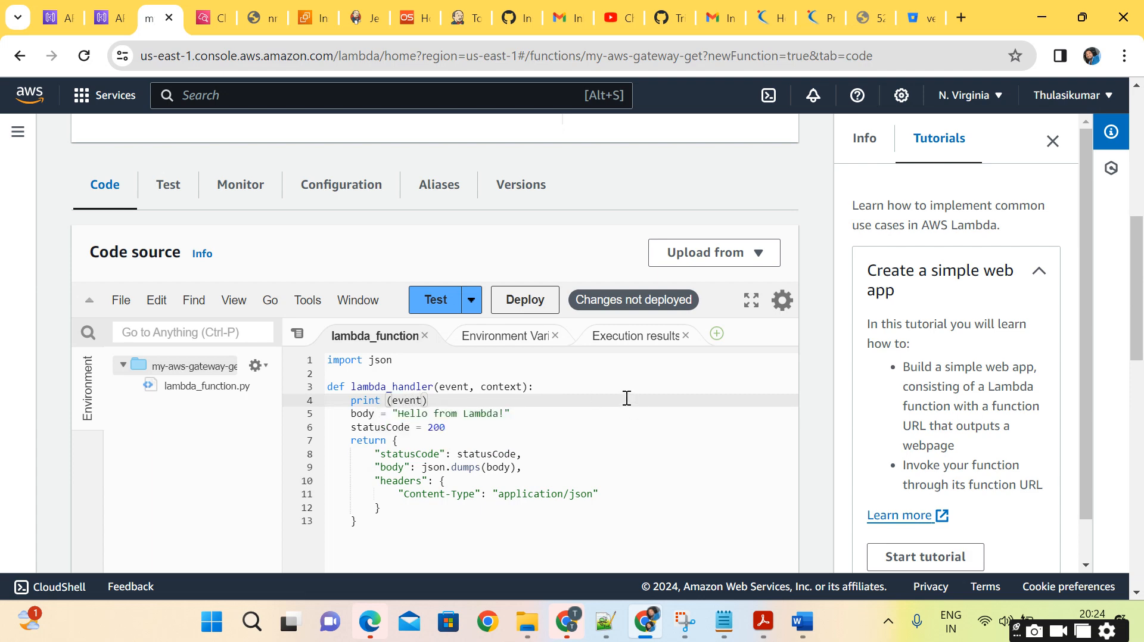
{"action": "left_click", "coordinate": [511, 298]}
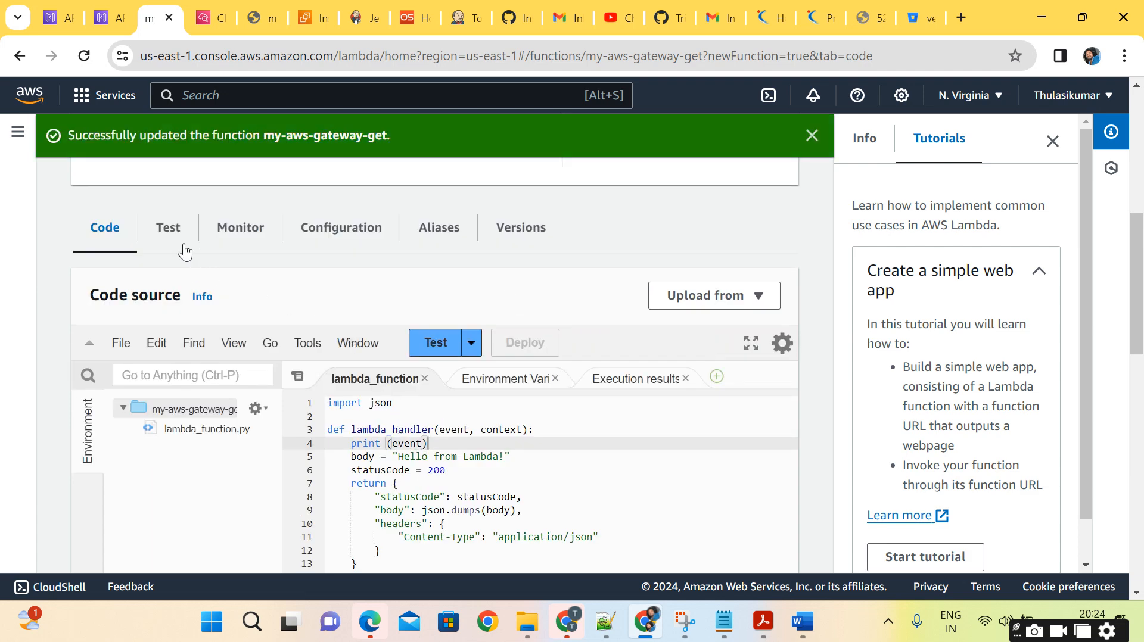
Open the function's CloudWatch log group from its monitoring page and show the most recent log stream.
{"action": "left_click", "coordinate": [238, 225]}
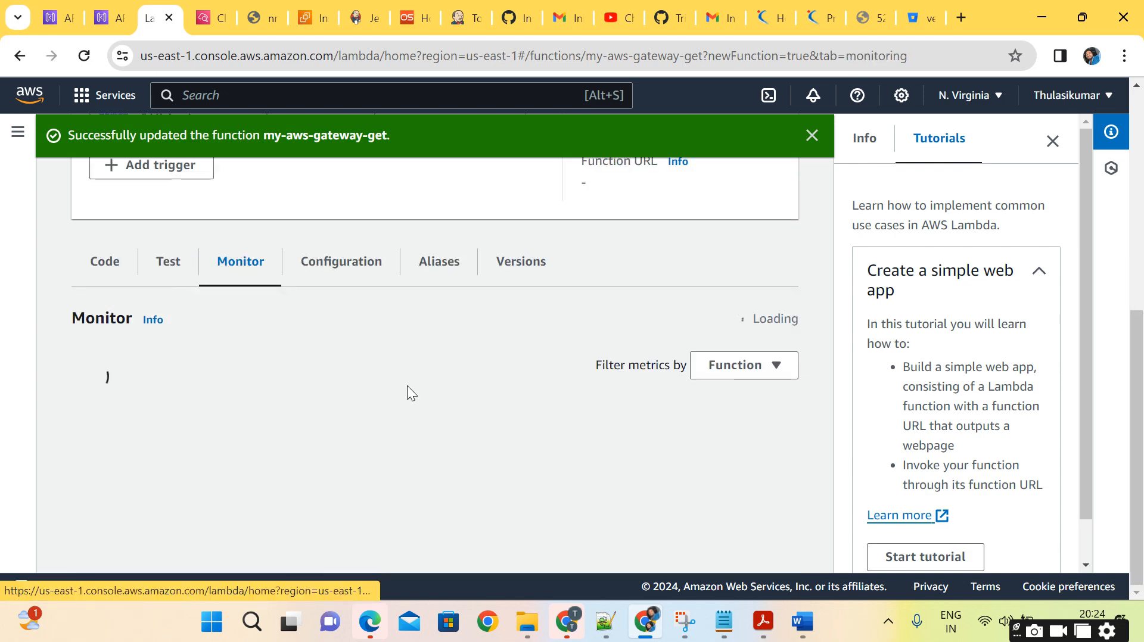
{"action": "scroll", "coordinate": [407, 385], "scroll_direction": "down", "scroll_amount": 1}
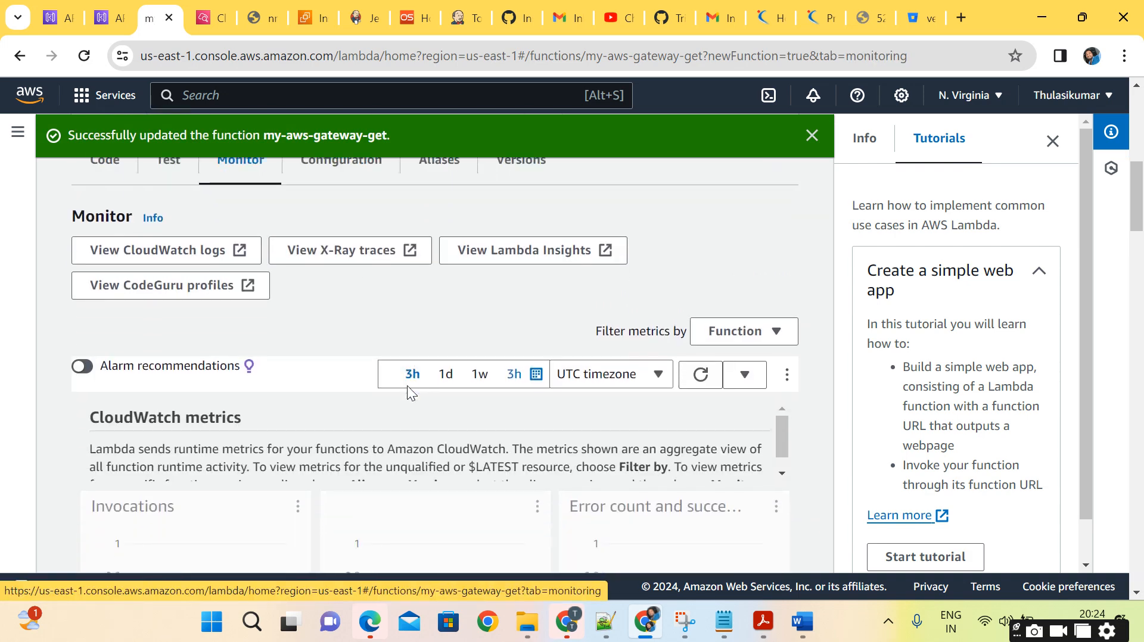
{"action": "scroll", "coordinate": [407, 384], "scroll_direction": "down", "scroll_amount": 4}
{"action": "scroll", "coordinate": [407, 385], "scroll_direction": "up", "scroll_amount": 5}
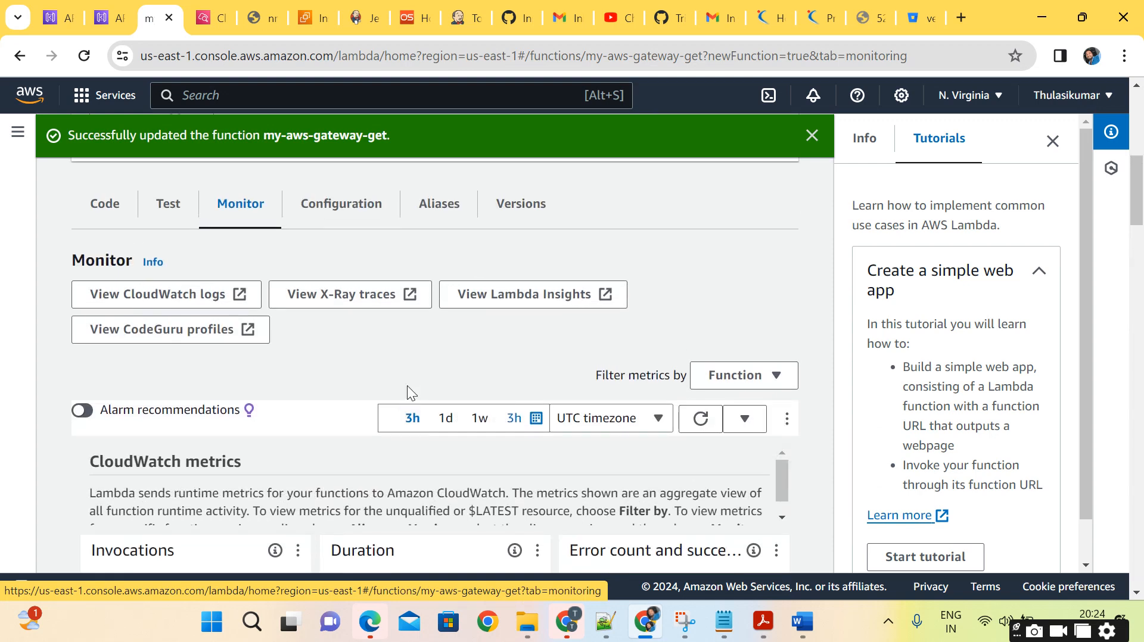
{"action": "left_click", "coordinate": [176, 295]}
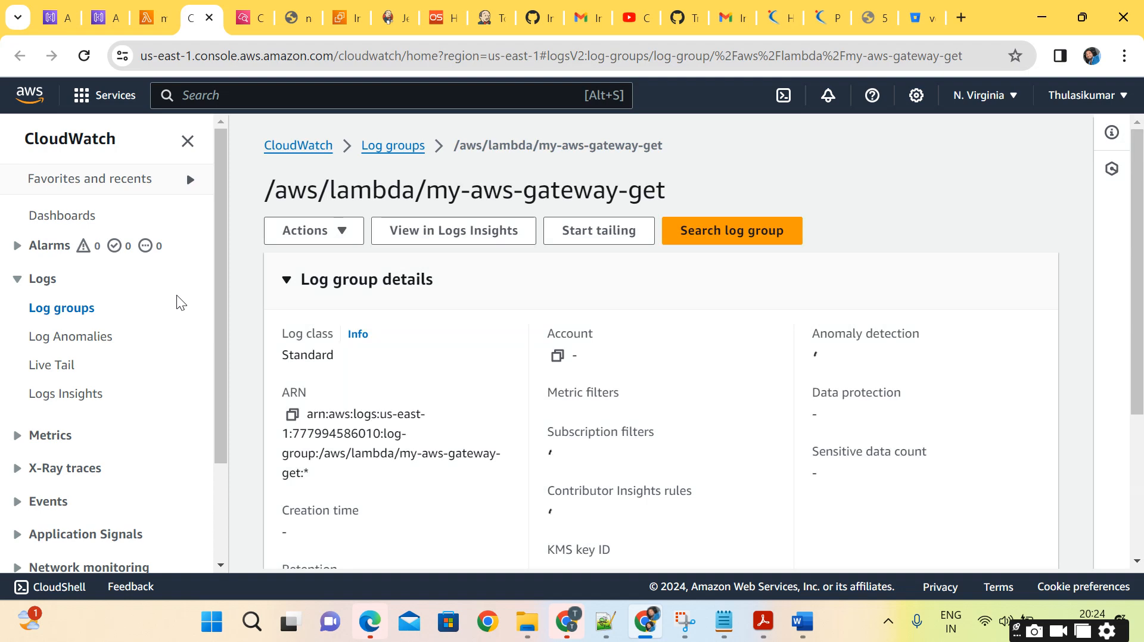
{"action": "scroll", "coordinate": [440, 433], "scroll_direction": "down", "scroll_amount": 6}
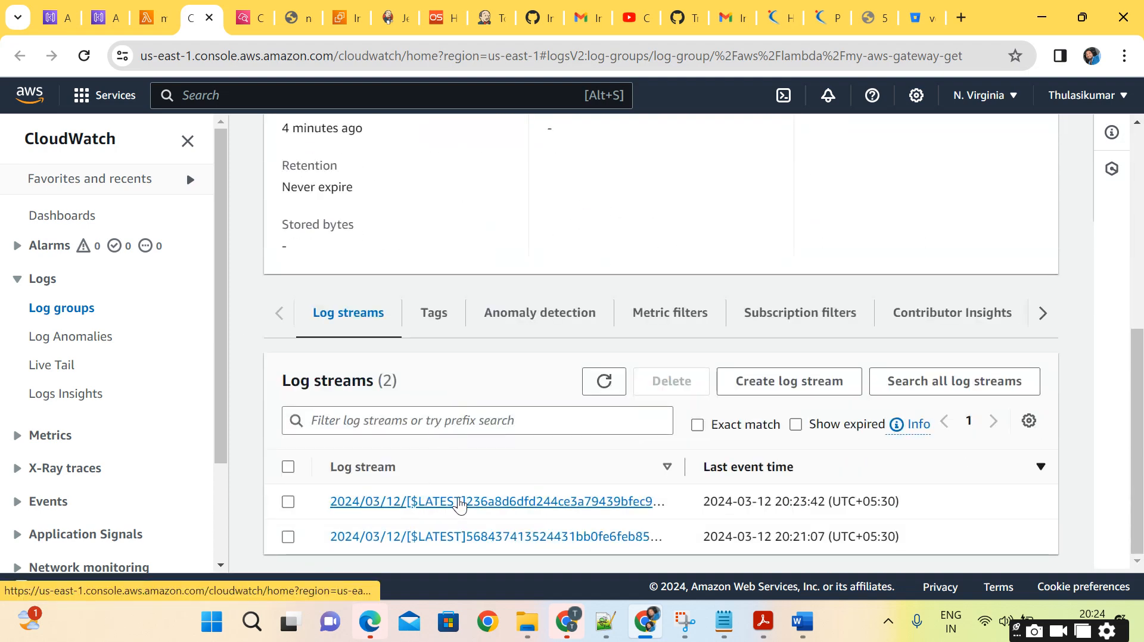
{"action": "left_click", "coordinate": [460, 505]}
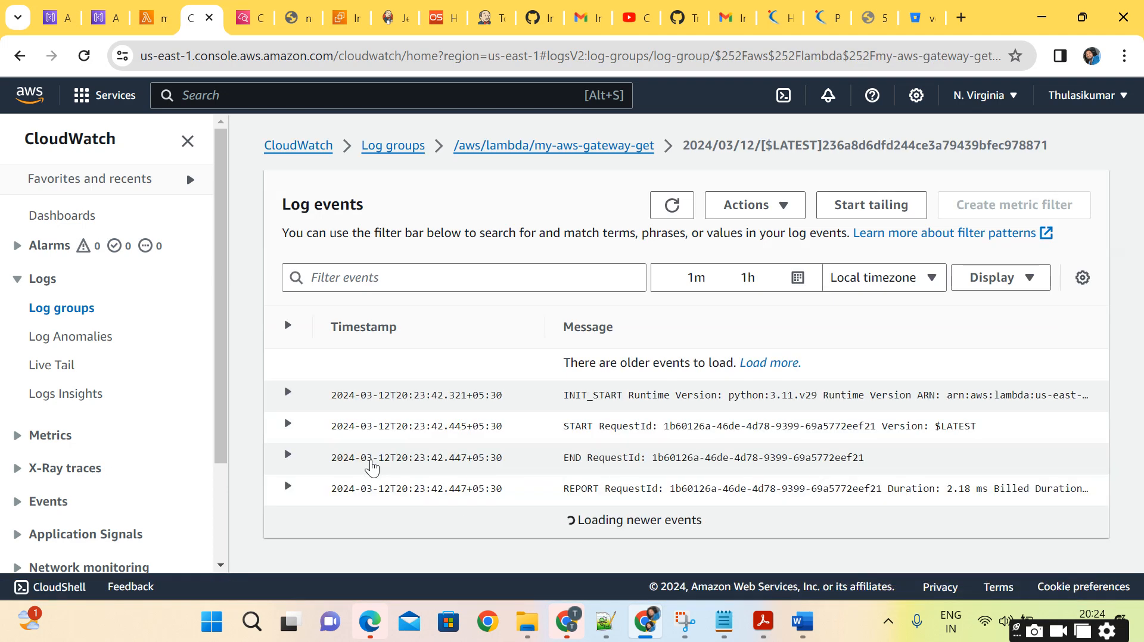
Expand the END and INIT_START log events and examine the request ID and the runtime version ARN.
{"action": "left_click", "coordinate": [288, 462]}
{"action": "scroll", "coordinate": [596, 474], "scroll_direction": "down", "scroll_amount": 1}
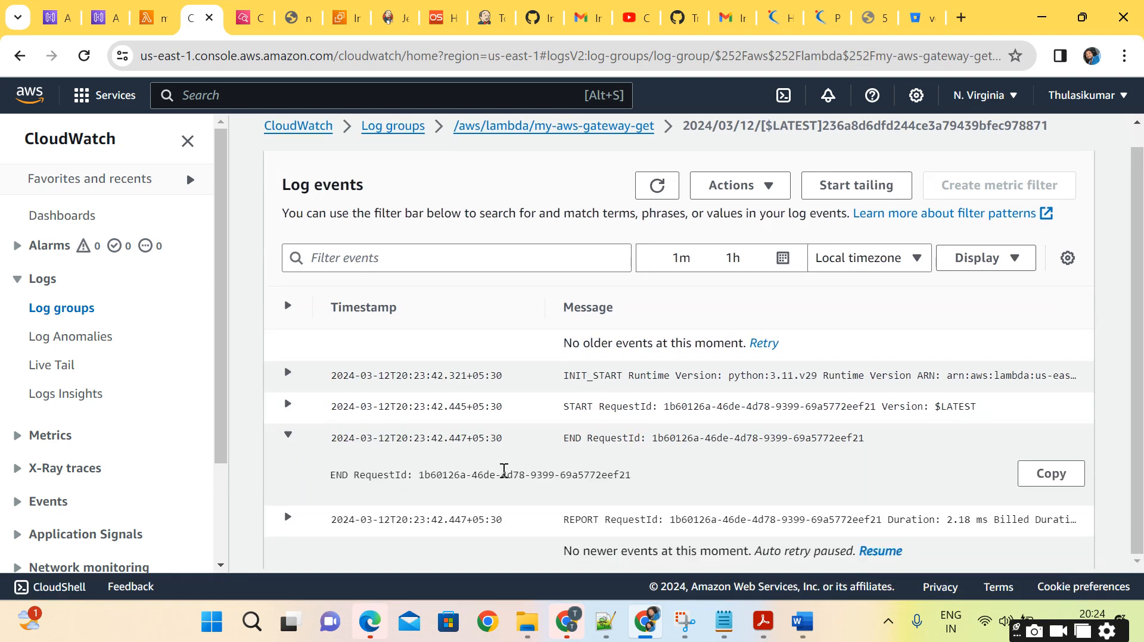
{"action": "double_click", "coordinate": [503, 475]}
{"action": "left_click", "coordinate": [287, 373]}
{"action": "scroll", "coordinate": [596, 454], "scroll_direction": "down", "scroll_amount": 1}
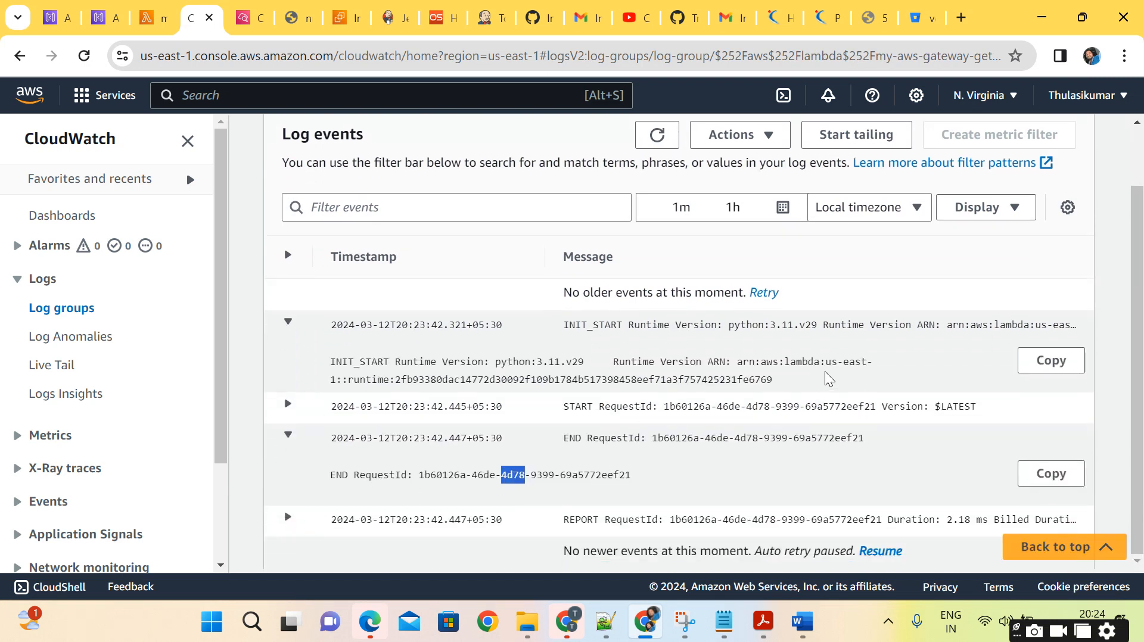
{"action": "double_click", "coordinate": [665, 381]}
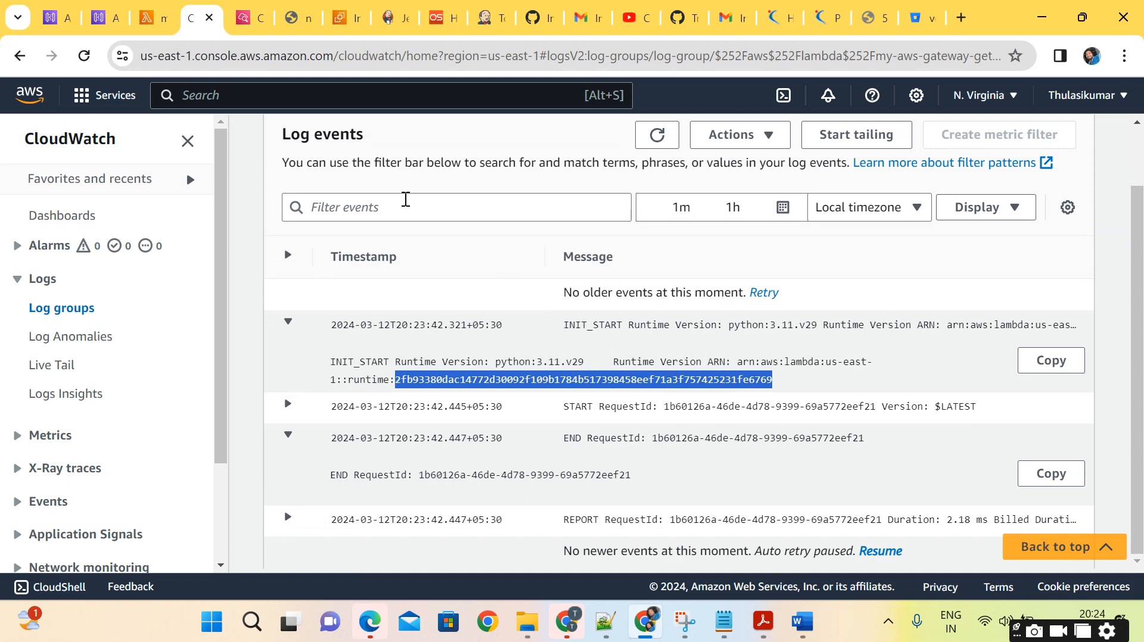
Return to the my-aws-gateway-get function in Lambda and look over its function overview diagram.
{"action": "left_click", "coordinate": [153, 29]}
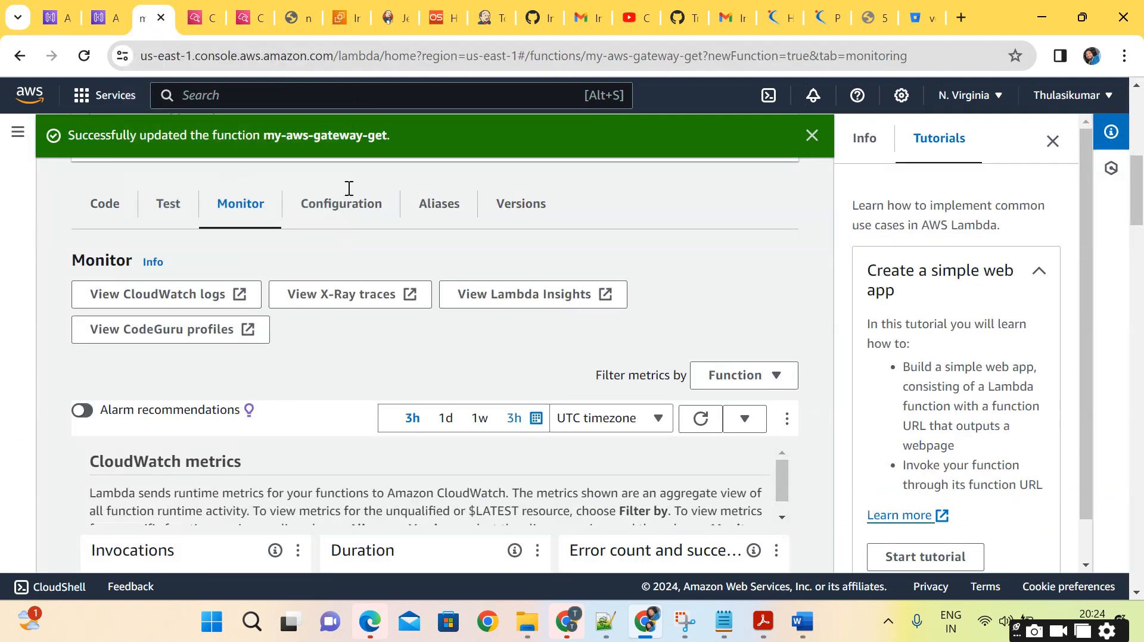
{"action": "scroll", "coordinate": [349, 399], "scroll_direction": "up", "scroll_amount": 5}
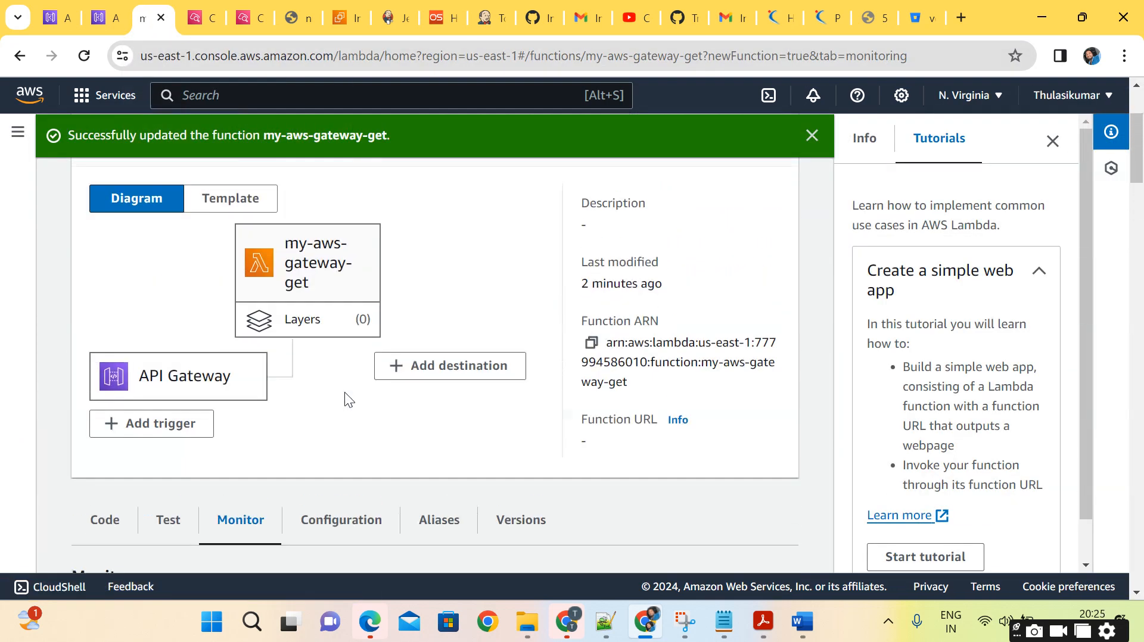
{"action": "scroll", "coordinate": [344, 392], "scroll_direction": "up", "scroll_amount": 3}
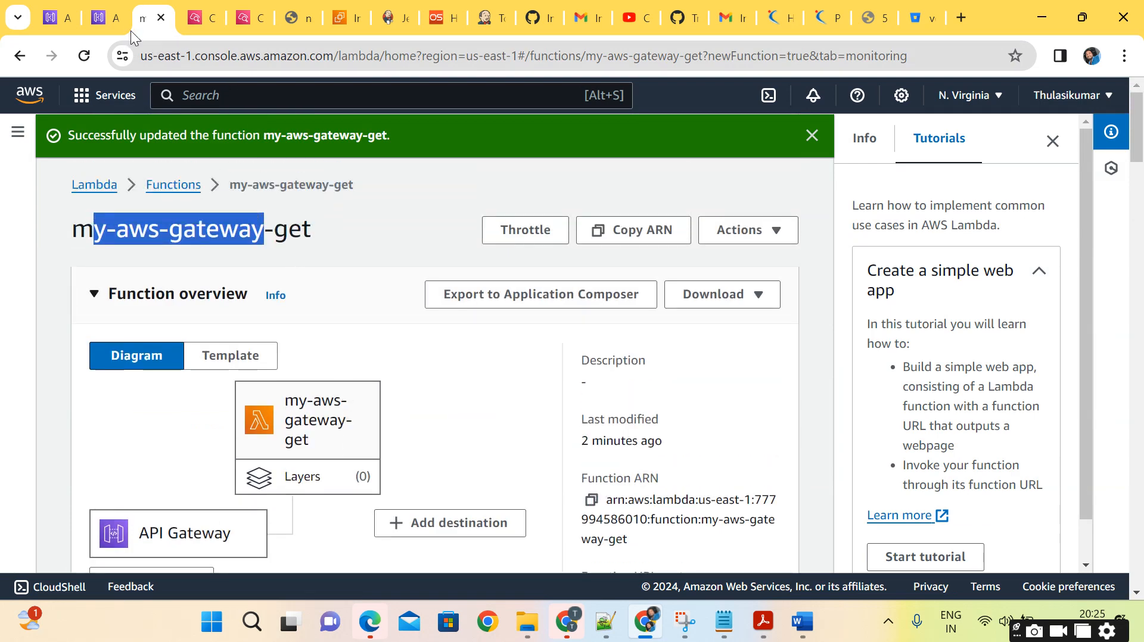
Switch to MYFirstgateway in API Gateway and try to create a resource named /houses under the root path /.
{"action": "left_click", "coordinate": [108, 18]}
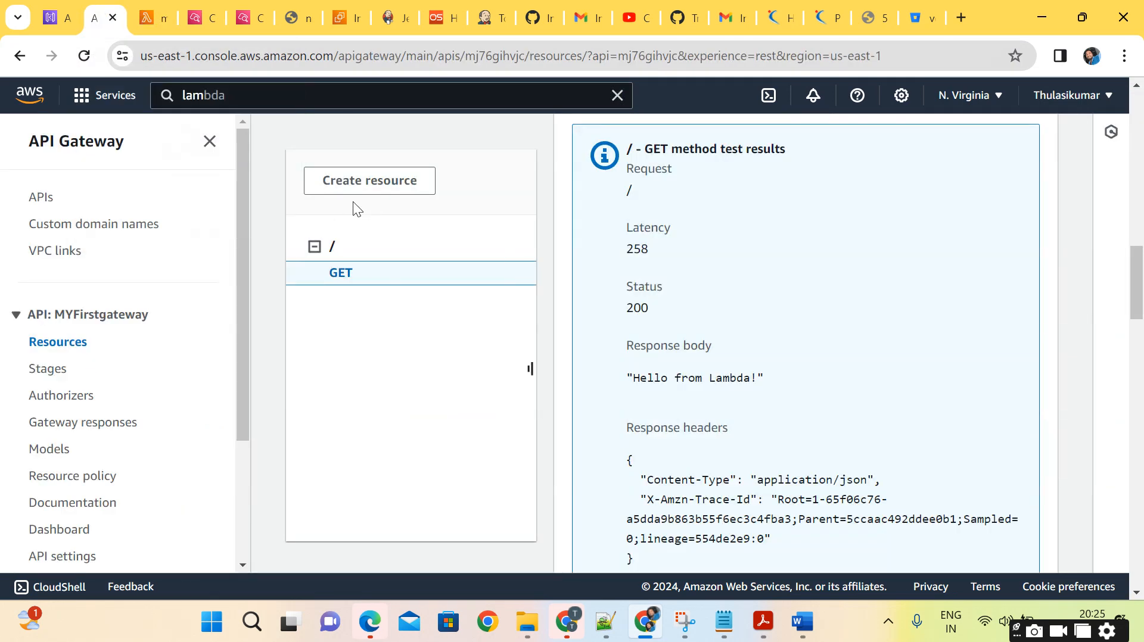
{"action": "left_click", "coordinate": [356, 180]}
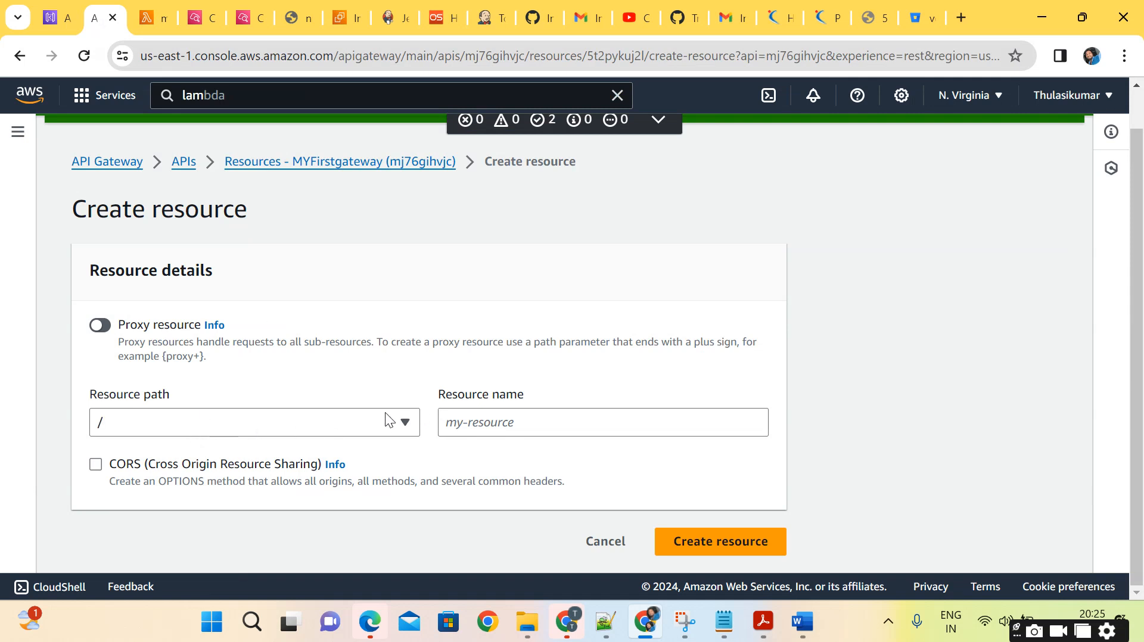
{"action": "left_click", "coordinate": [357, 422]}
{"action": "left_click", "coordinate": [218, 485]}
{"action": "left_click", "coordinate": [492, 417]}
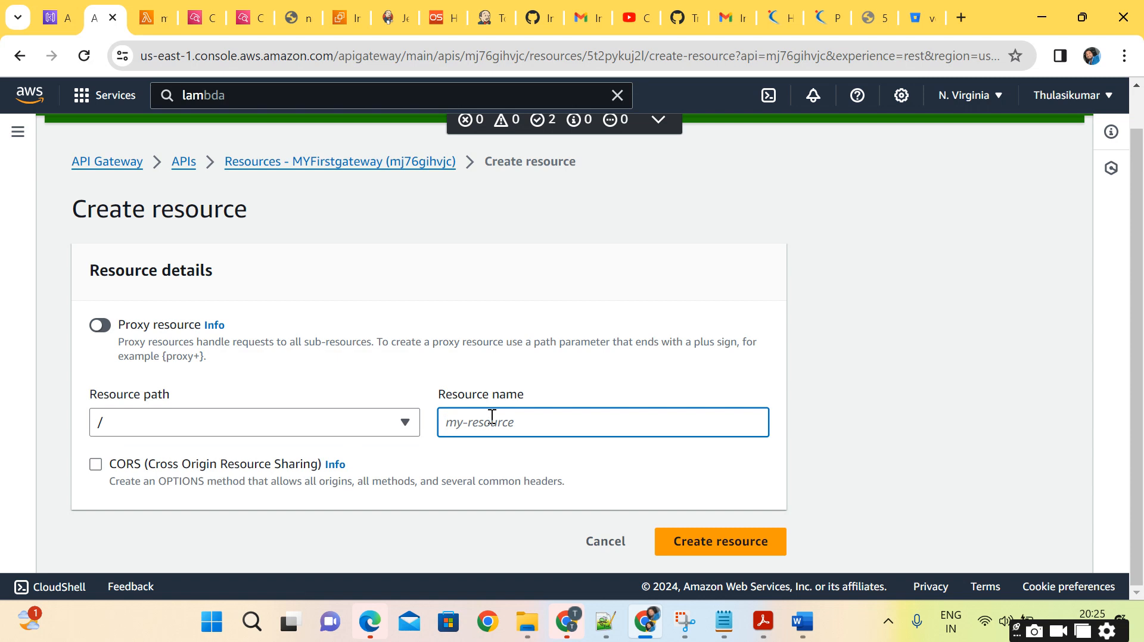
{"action": "type", "text": "/houses"}
{"action": "left_click_drag", "start_coordinate": [501, 420], "coordinate": [420, 444]}
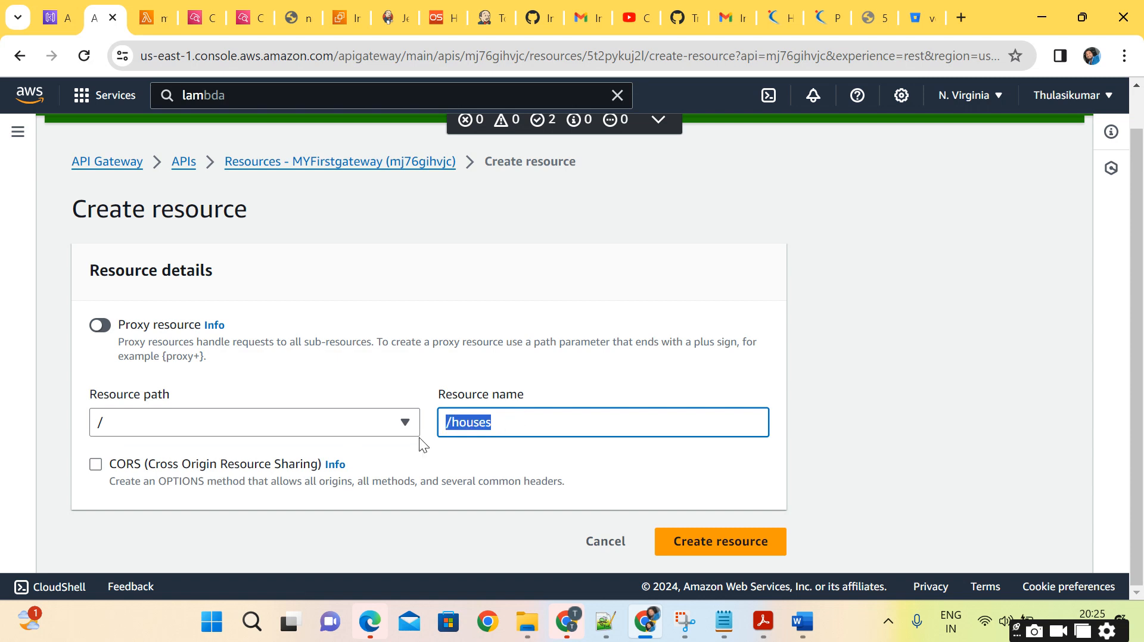
{"action": "left_click", "coordinate": [684, 487]}
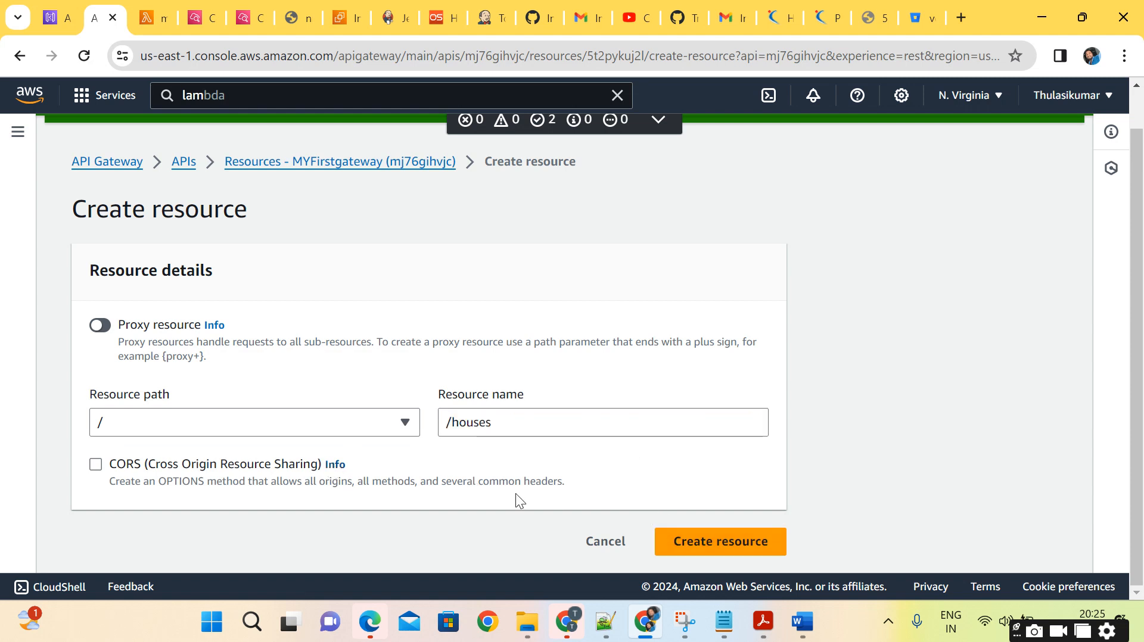
{"action": "left_click", "coordinate": [720, 539]}
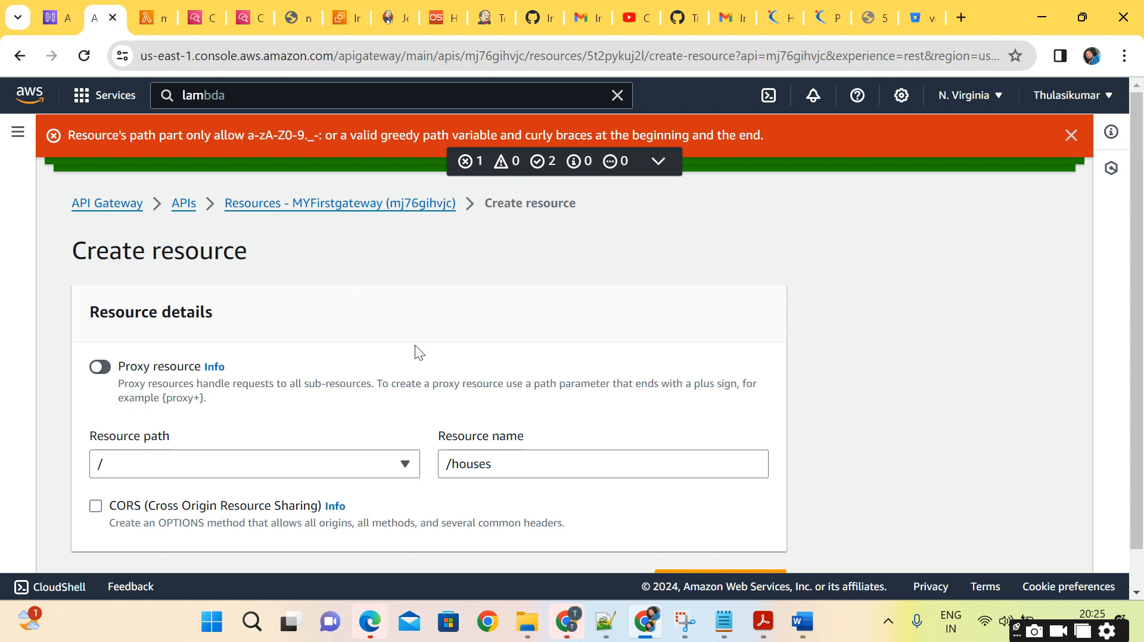
Correct the resource name to houses without the slash, keep the path /, and create the resource.
{"action": "scroll", "coordinate": [424, 362], "scroll_direction": "down", "scroll_amount": 1}
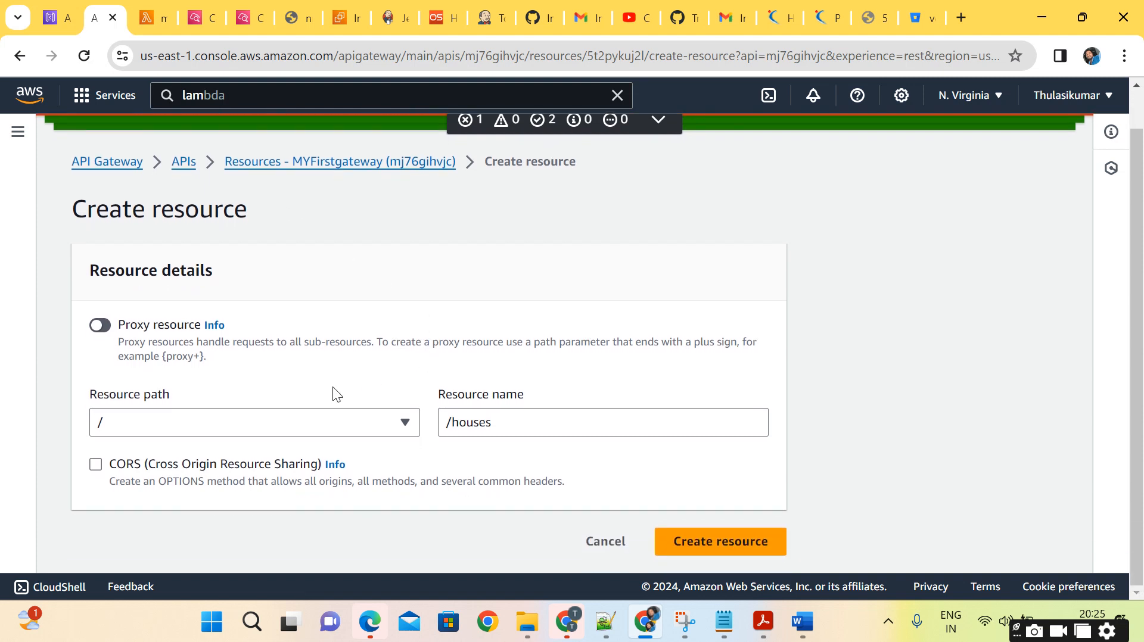
{"action": "left_click", "coordinate": [258, 422]}
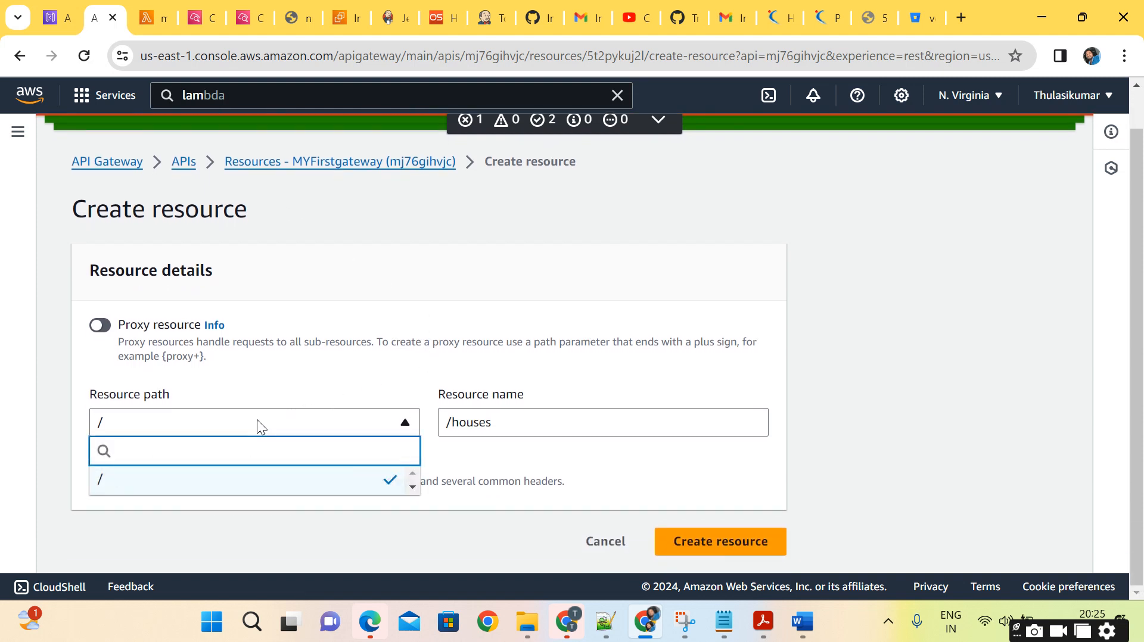
{"action": "left_click", "coordinate": [257, 424]}
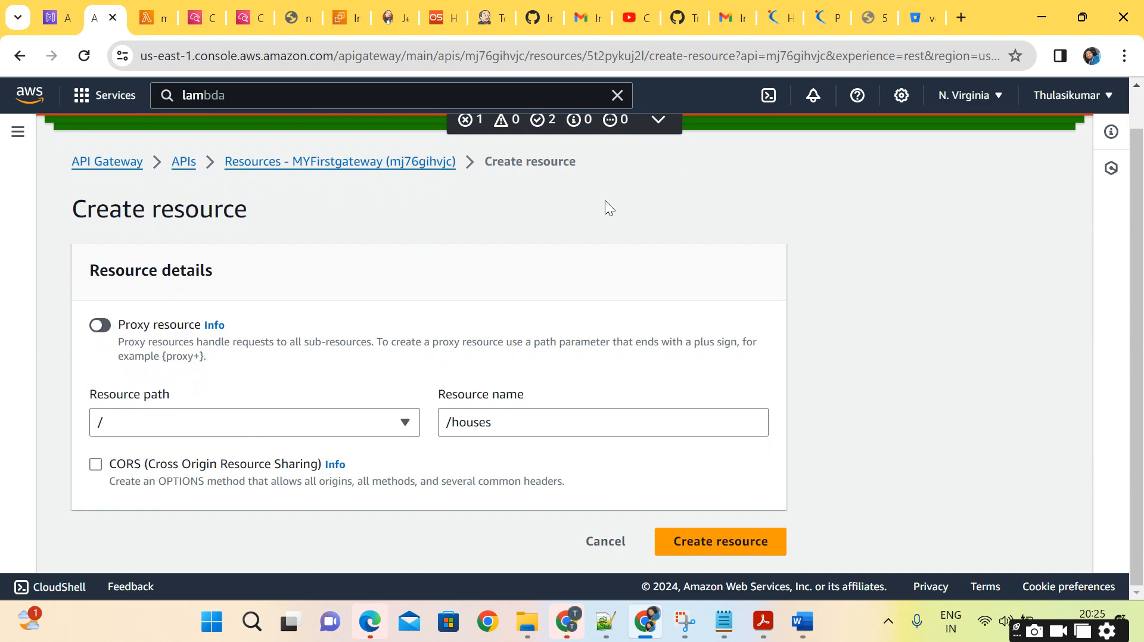
{"action": "scroll", "coordinate": [961, 215], "scroll_direction": "up", "scroll_amount": 1}
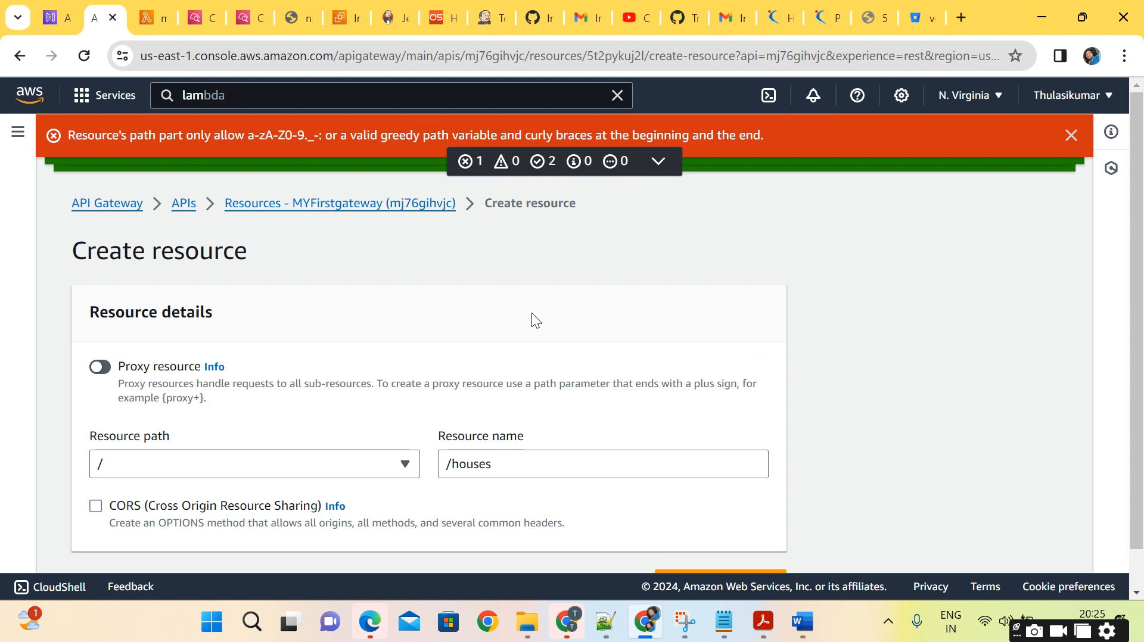
{"action": "left_click", "coordinate": [454, 463]}
{"action": "key", "text": "BackSpace"}
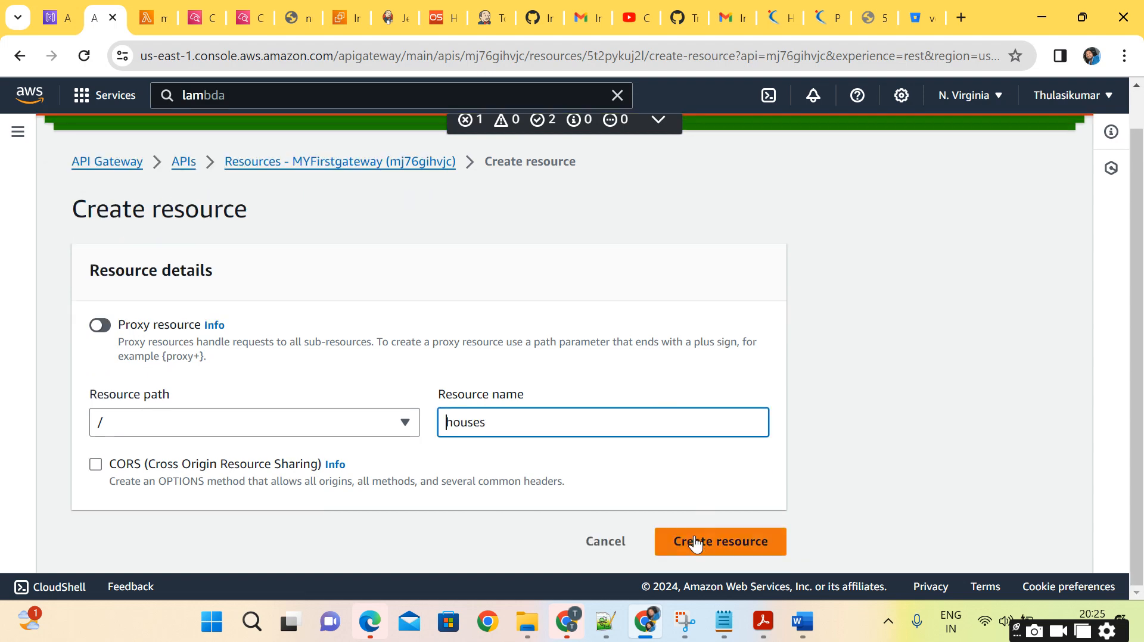
{"action": "left_click", "coordinate": [695, 535]}
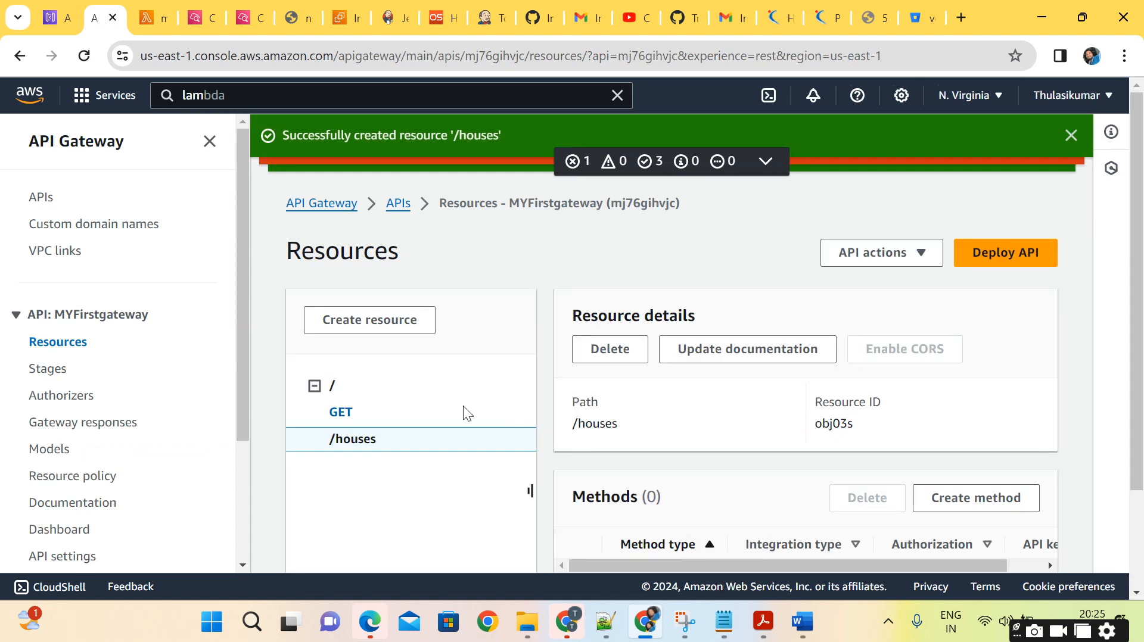
{"action": "scroll", "coordinate": [465, 411], "scroll_direction": "down", "scroll_amount": 2}
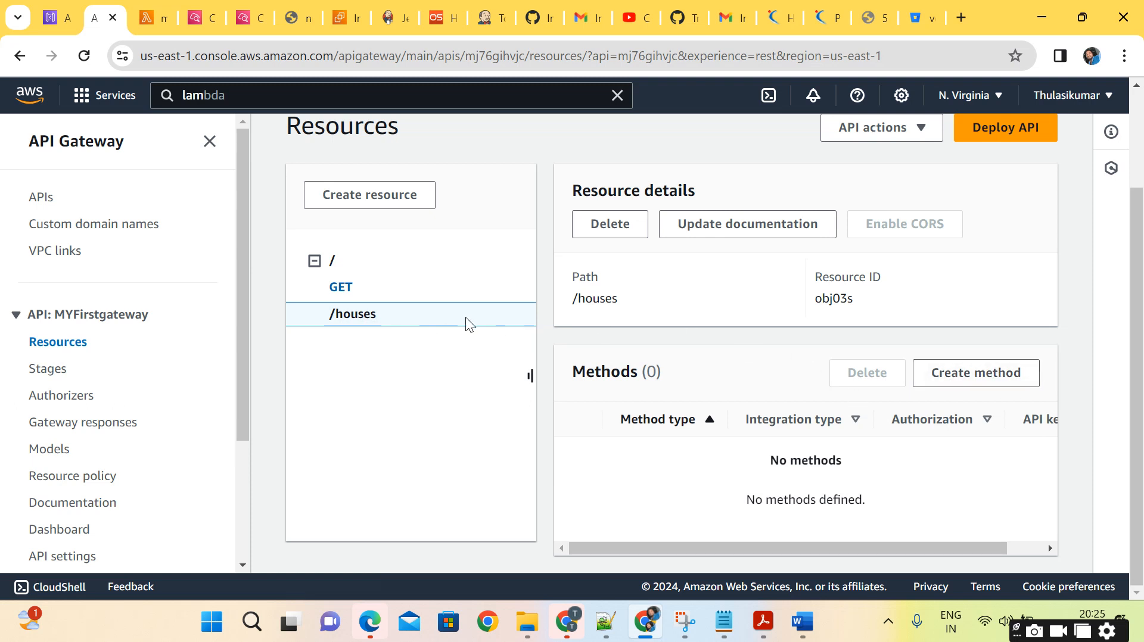
Start a method on /houses with method type GET and Lambda function integration, and turn on Lambda proxy integration.
{"action": "left_click", "coordinate": [1003, 376]}
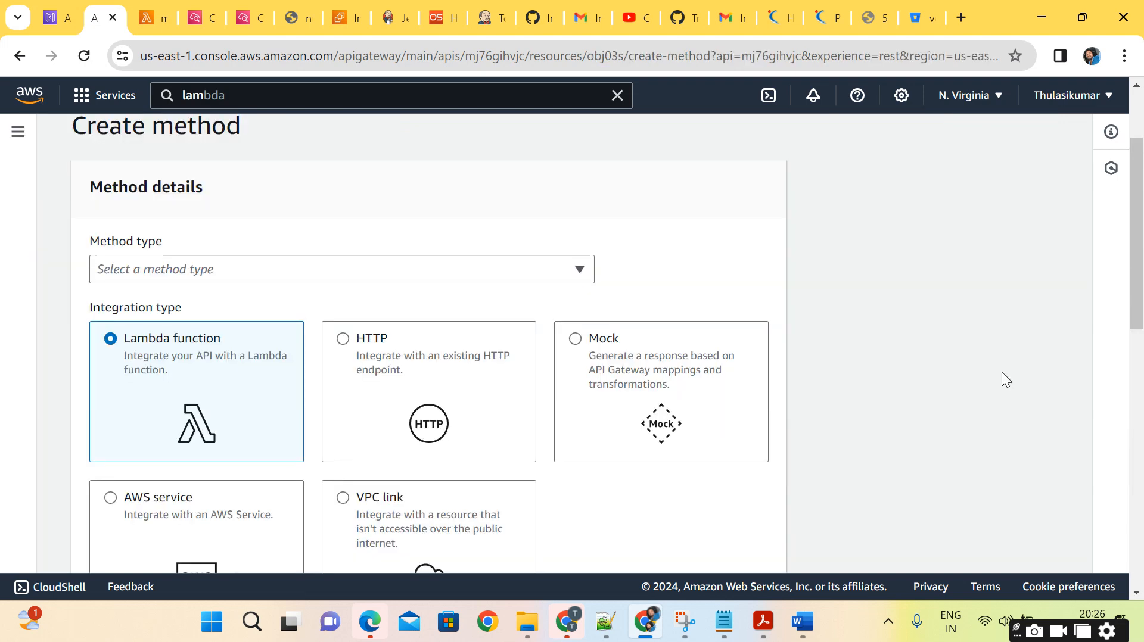
{"action": "scroll", "coordinate": [583, 312], "scroll_direction": "down", "scroll_amount": 1}
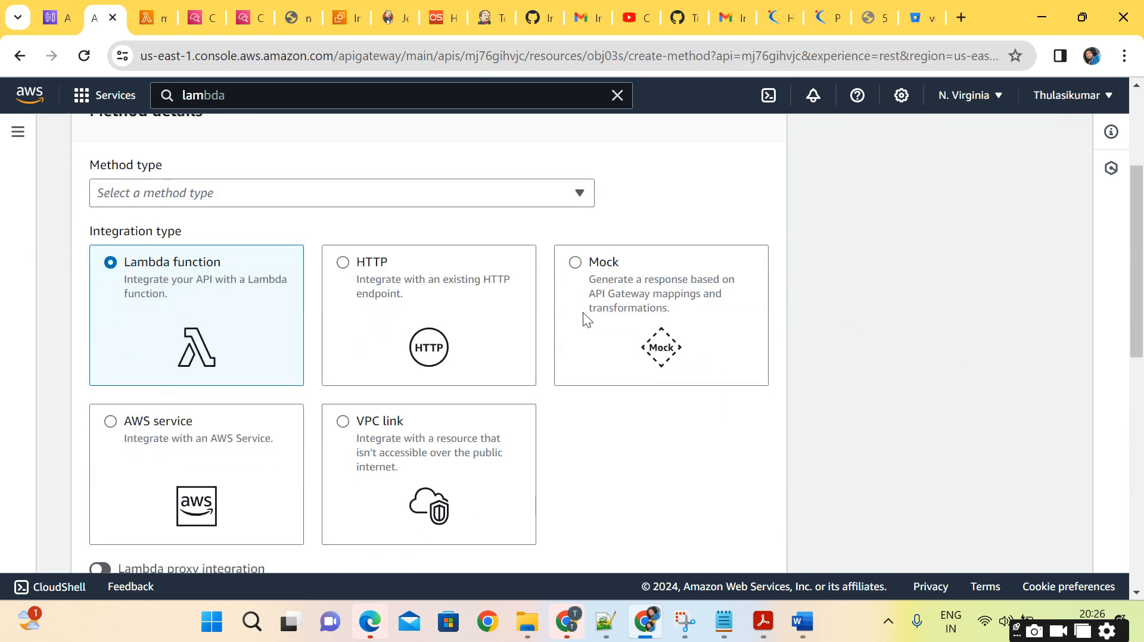
{"action": "left_click", "coordinate": [424, 189]}
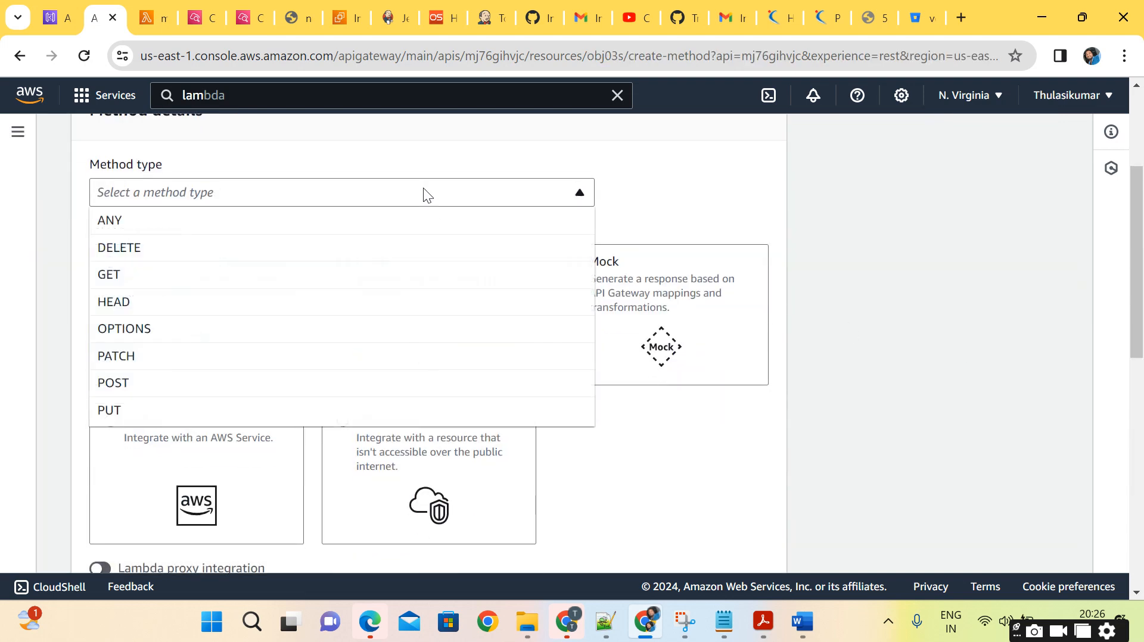
{"action": "left_click", "coordinate": [188, 286]}
{"action": "scroll", "coordinate": [359, 366], "scroll_direction": "down", "scroll_amount": 1}
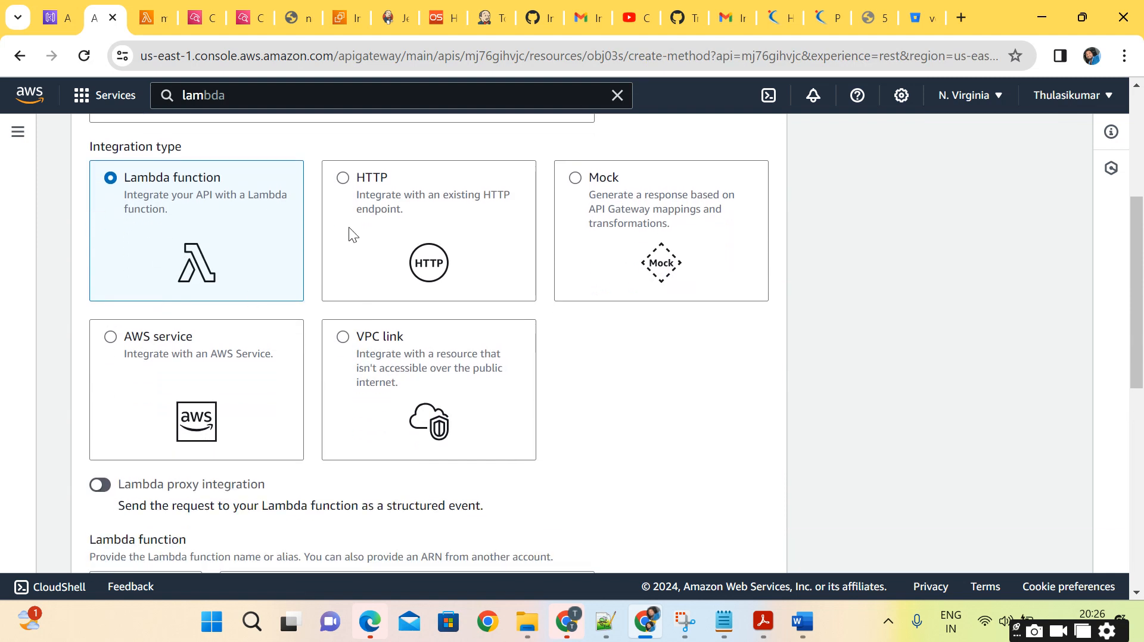
{"action": "scroll", "coordinate": [266, 437], "scroll_direction": "down", "scroll_amount": 1}
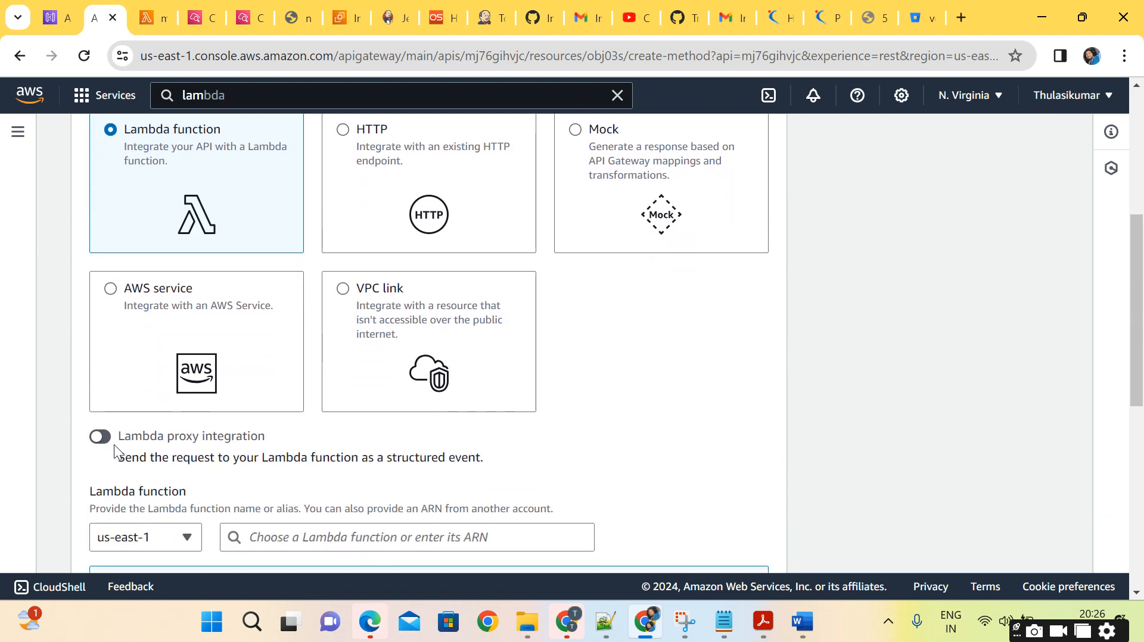
{"action": "left_click", "coordinate": [100, 437]}
{"action": "scroll", "coordinate": [416, 462], "scroll_direction": "down", "scroll_amount": 2}
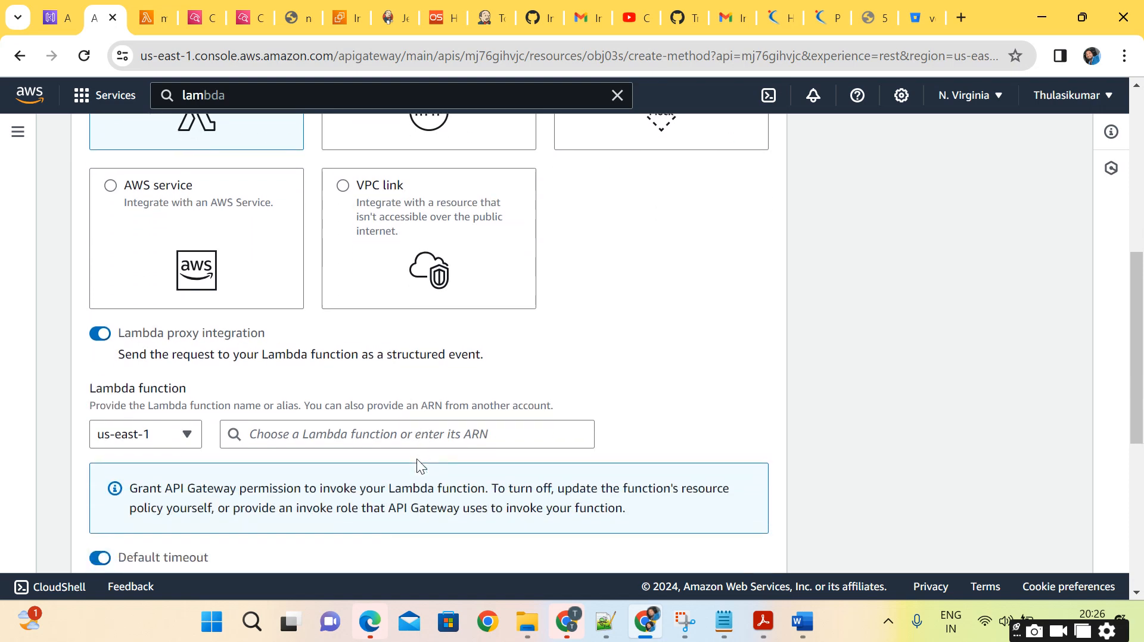
Switch to Lambda and start a new function authored from scratch with the name my-function-houses.
{"action": "left_click", "coordinate": [723, 621]}
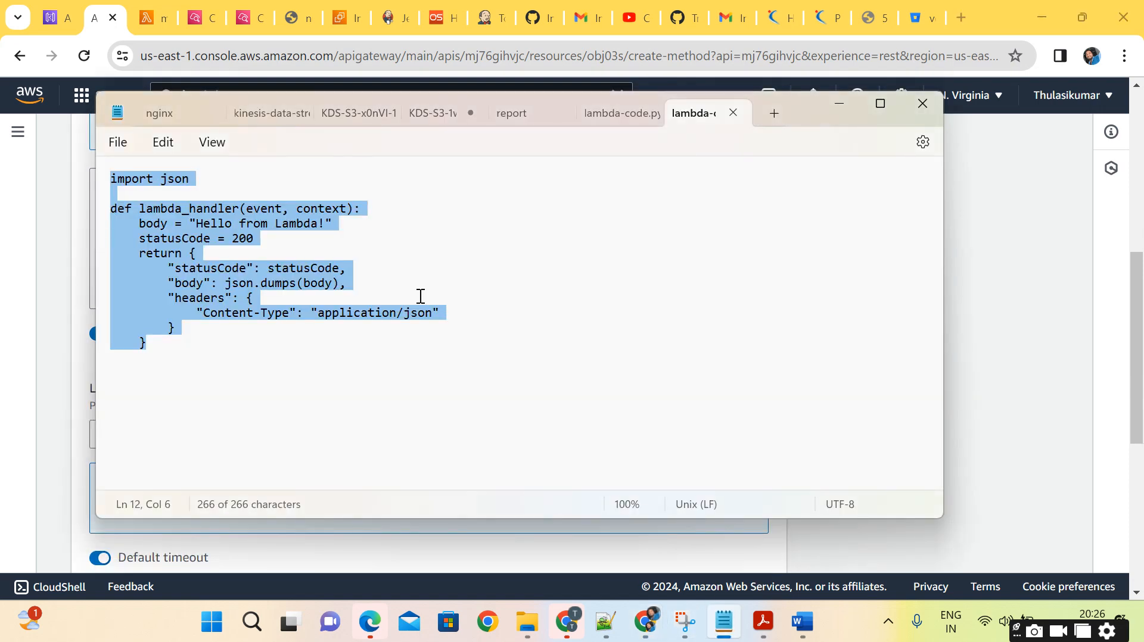
{"action": "left_click", "coordinate": [999, 379]}
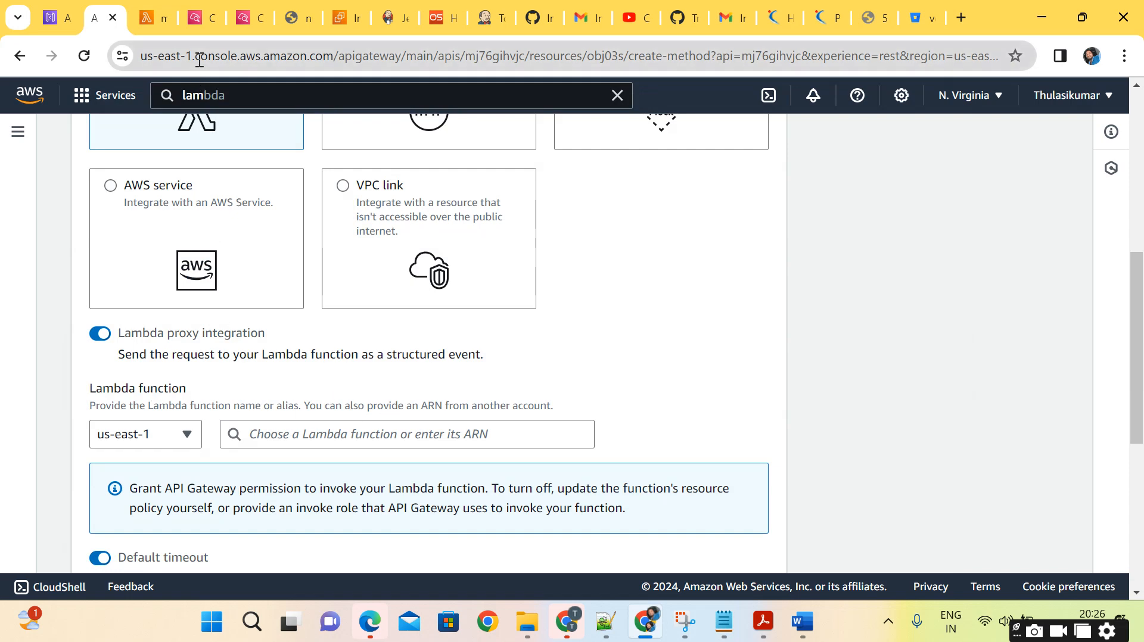
{"action": "left_click", "coordinate": [143, 16]}
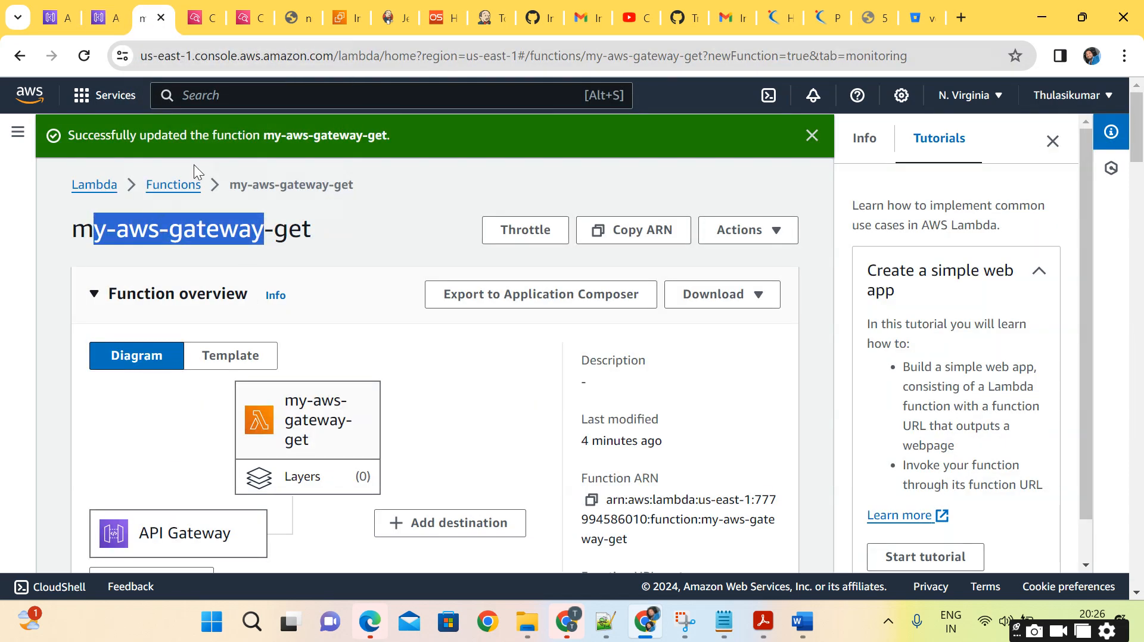
{"action": "left_click", "coordinate": [182, 184]}
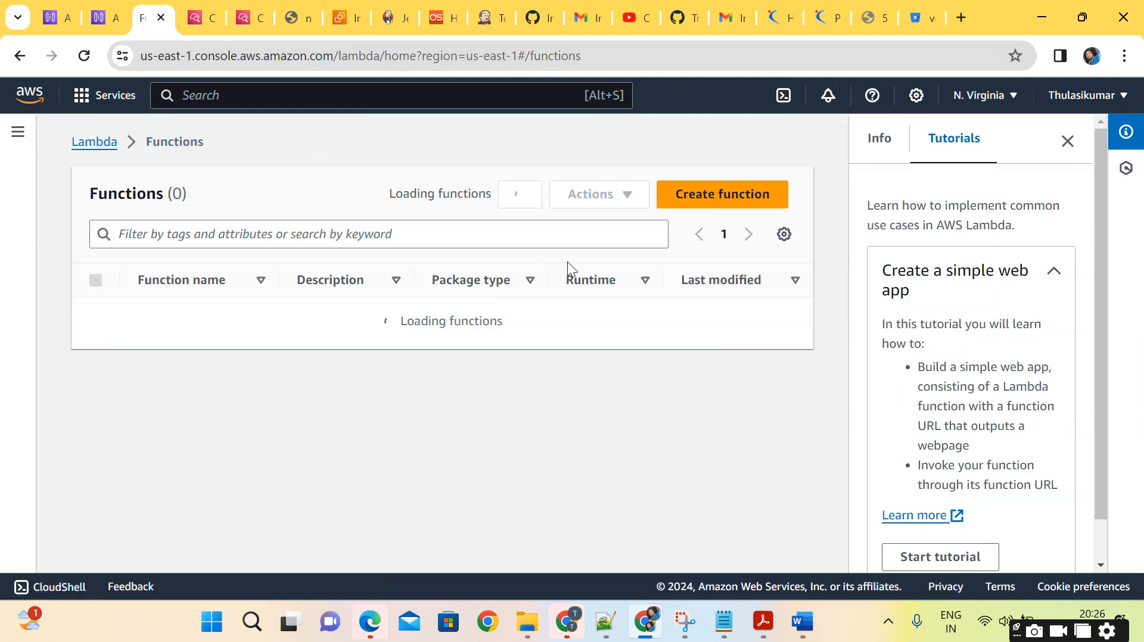
{"action": "left_click", "coordinate": [738, 194]}
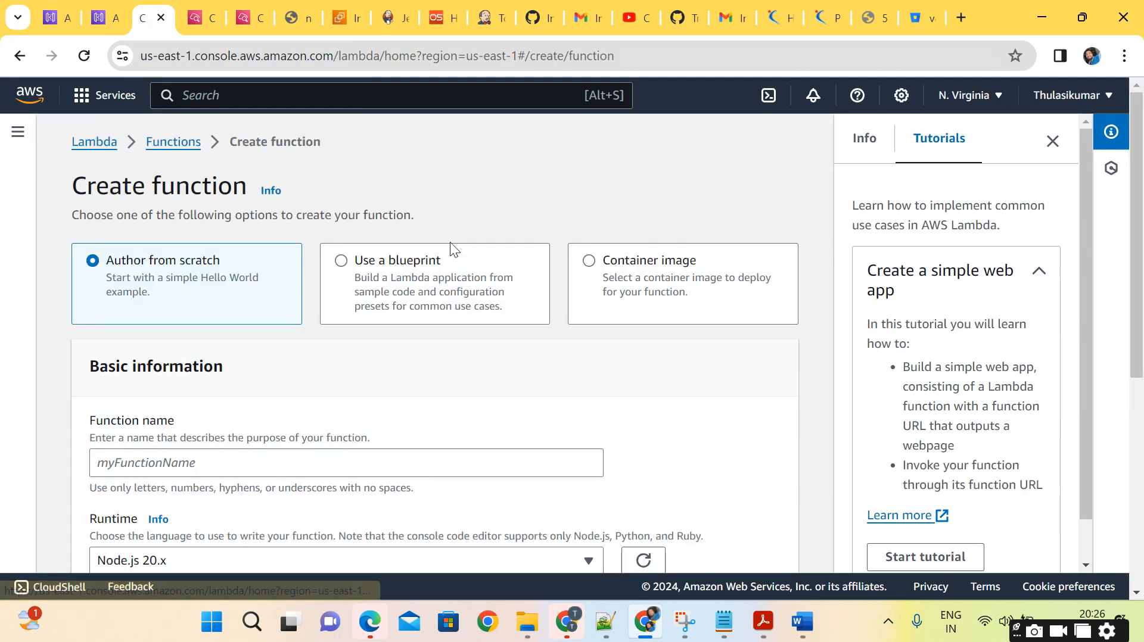
{"action": "left_click", "coordinate": [320, 453]}
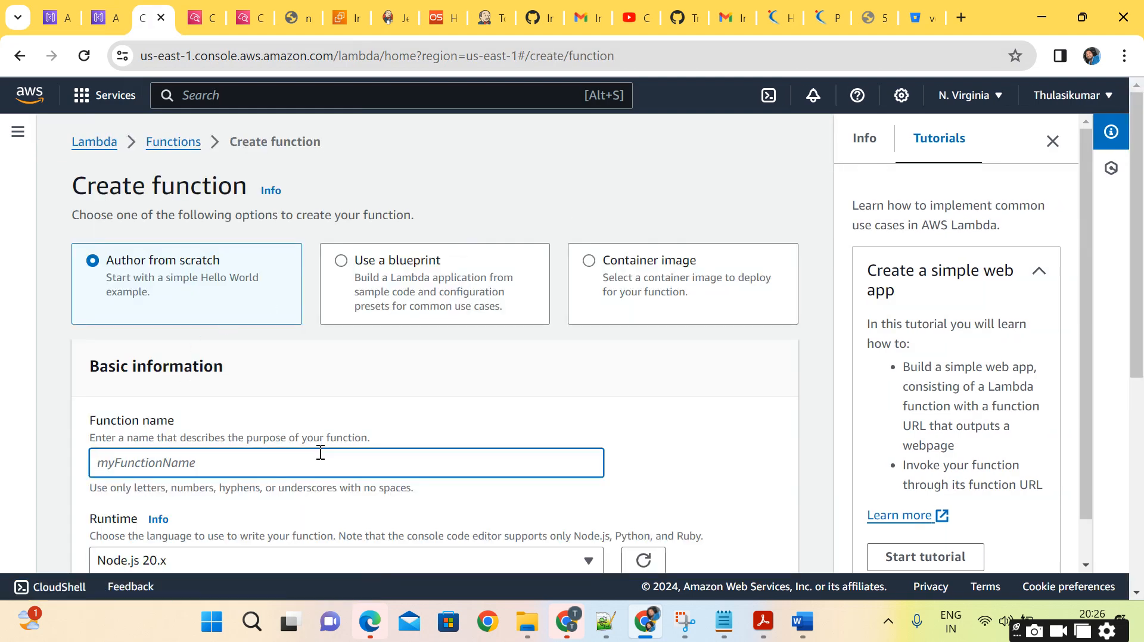
{"action": "type", "text": "my-funct"}
{"action": "type", "text": "ion-houses"}
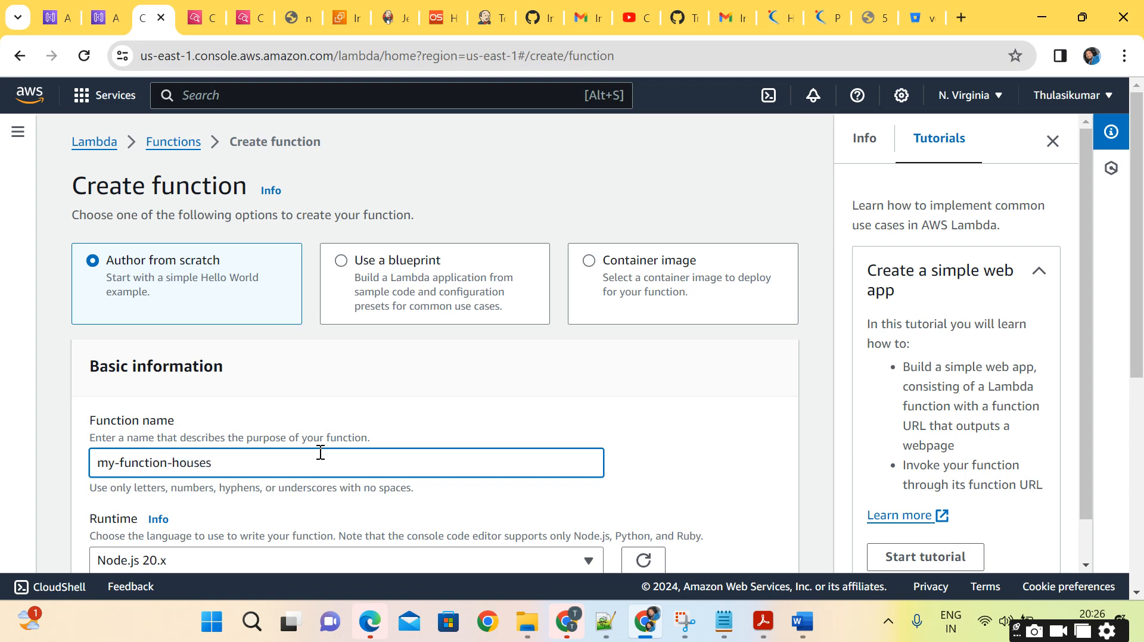
Set the runtime of my-function-houses to Python 3.11 and create the function.
{"action": "scroll", "coordinate": [320, 453], "scroll_direction": "down", "scroll_amount": 3}
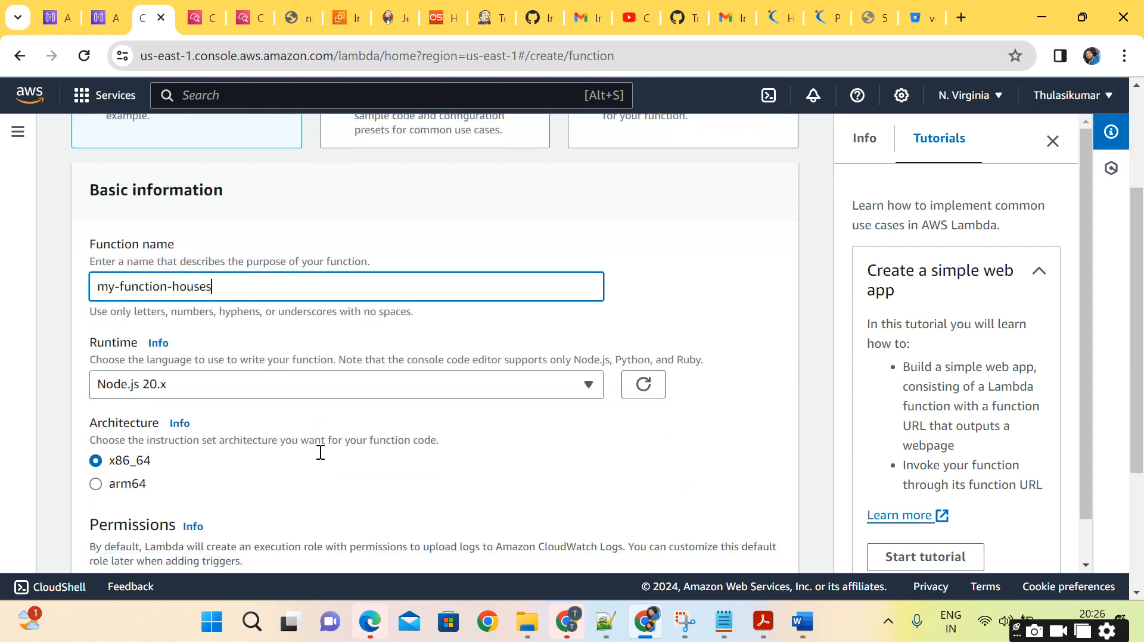
{"action": "left_click", "coordinate": [359, 388]}
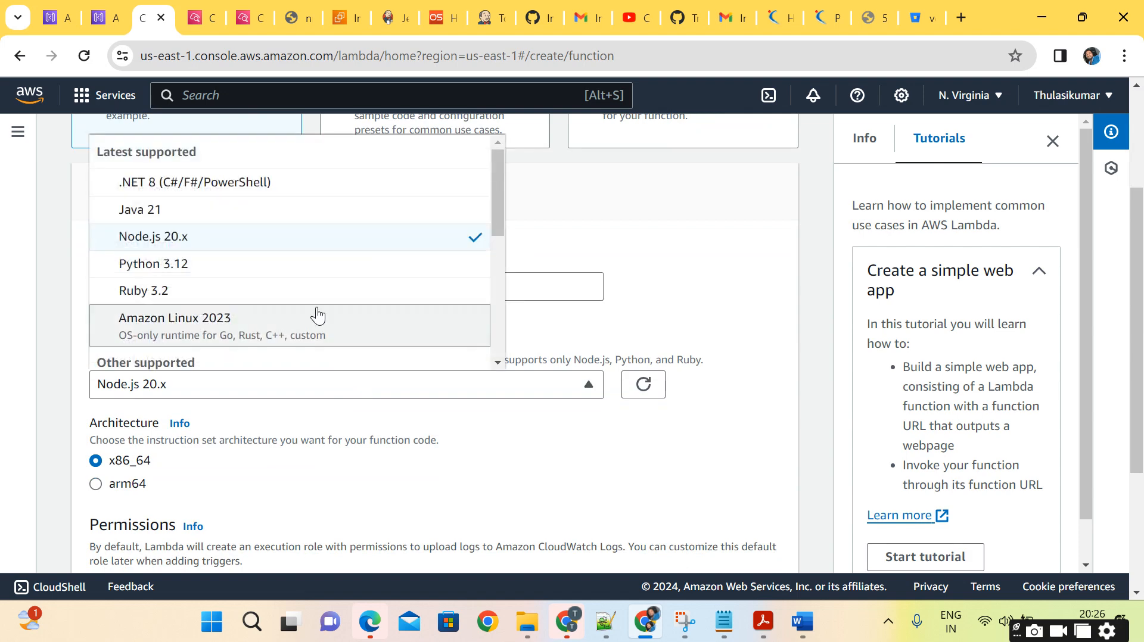
{"action": "scroll", "coordinate": [316, 315], "scroll_direction": "down", "scroll_amount": 2}
{"action": "scroll", "coordinate": [318, 316], "scroll_direction": "down", "scroll_amount": 2}
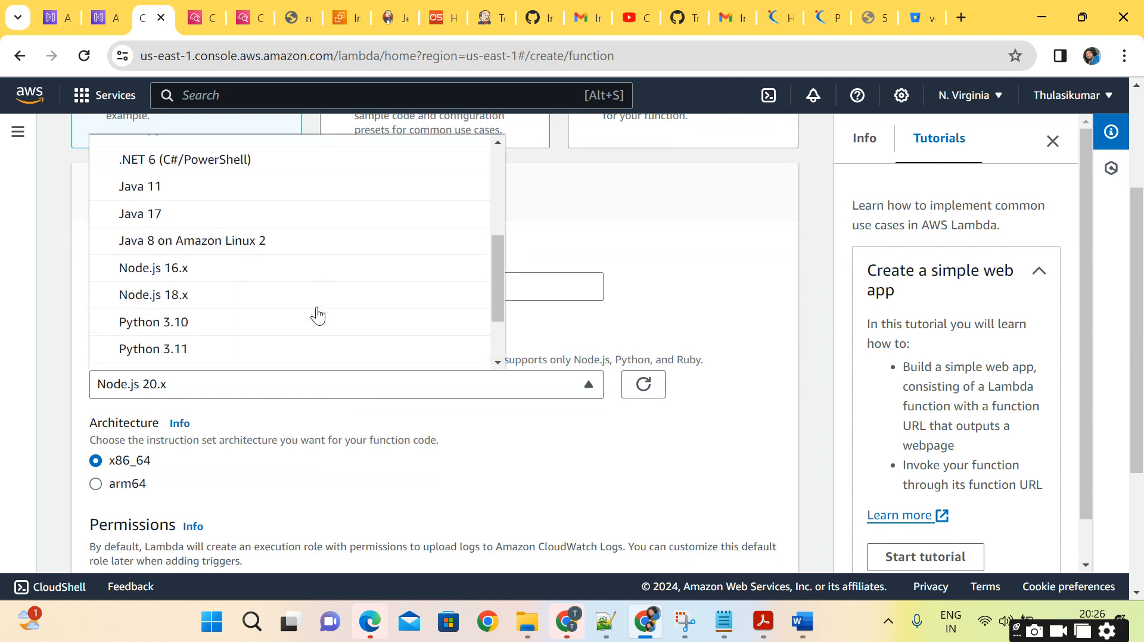
{"action": "left_click", "coordinate": [219, 341]}
{"action": "scroll", "coordinate": [218, 337], "scroll_direction": "down", "scroll_amount": 3}
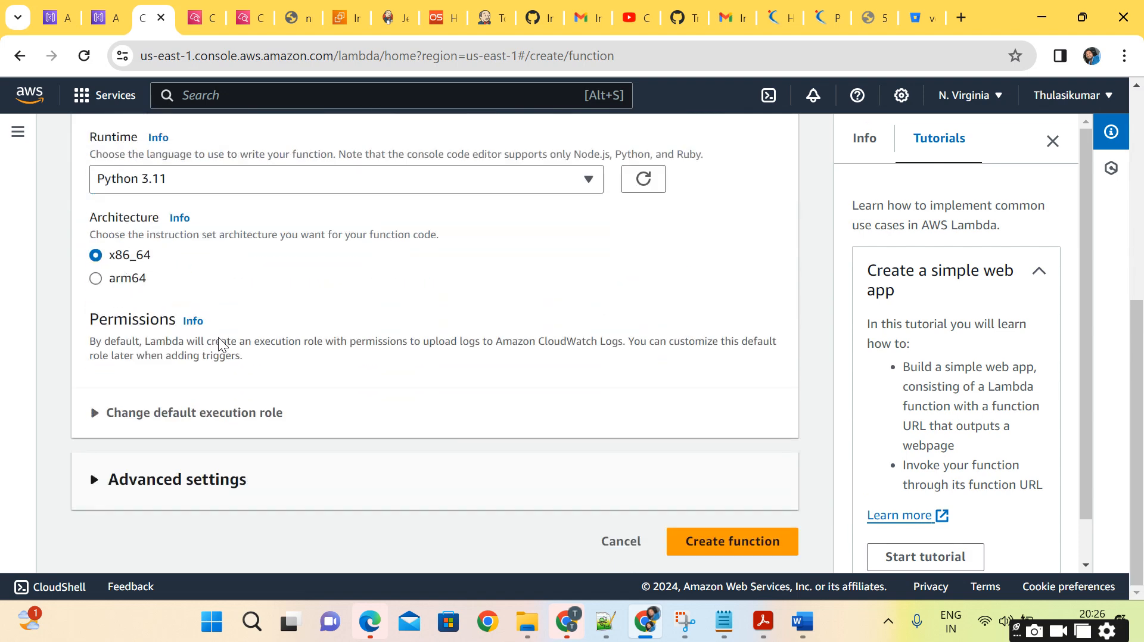
{"action": "left_click", "coordinate": [742, 542]}
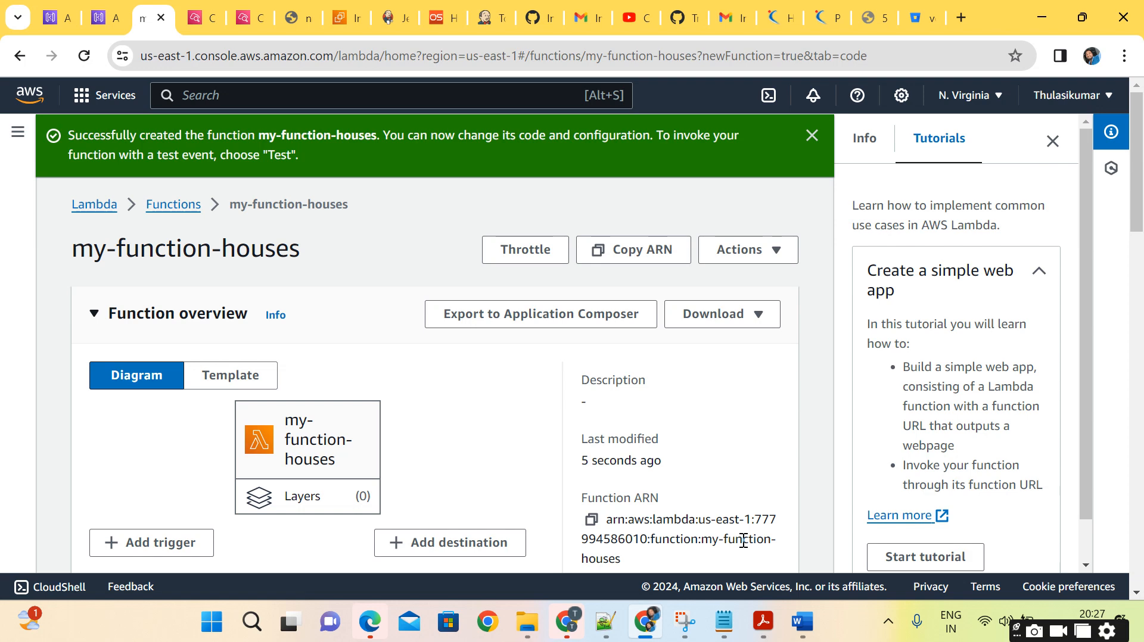
Replace the default code in lambda_function.py with the copied handler that returns body, statusCode and an application/json Content-Type header.
{"action": "scroll", "coordinate": [440, 424], "scroll_direction": "down", "scroll_amount": 2}
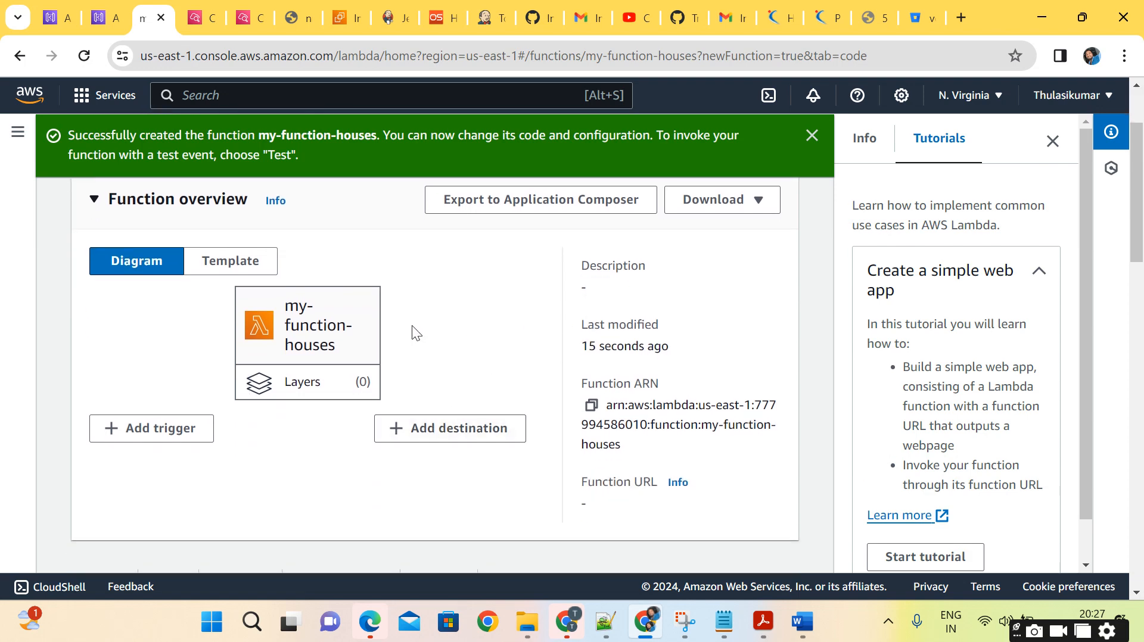
{"action": "scroll", "coordinate": [412, 326], "scroll_direction": "down", "scroll_amount": 3}
{"action": "scroll", "coordinate": [396, 532], "scroll_direction": "down", "scroll_amount": 3}
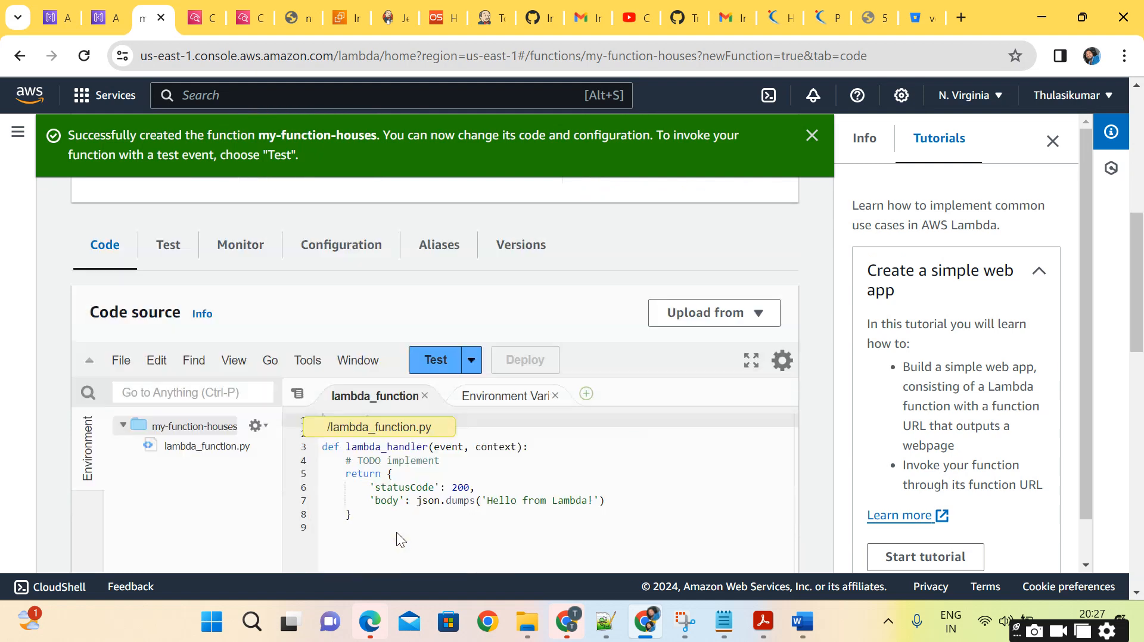
{"action": "left_click", "coordinate": [440, 450]}
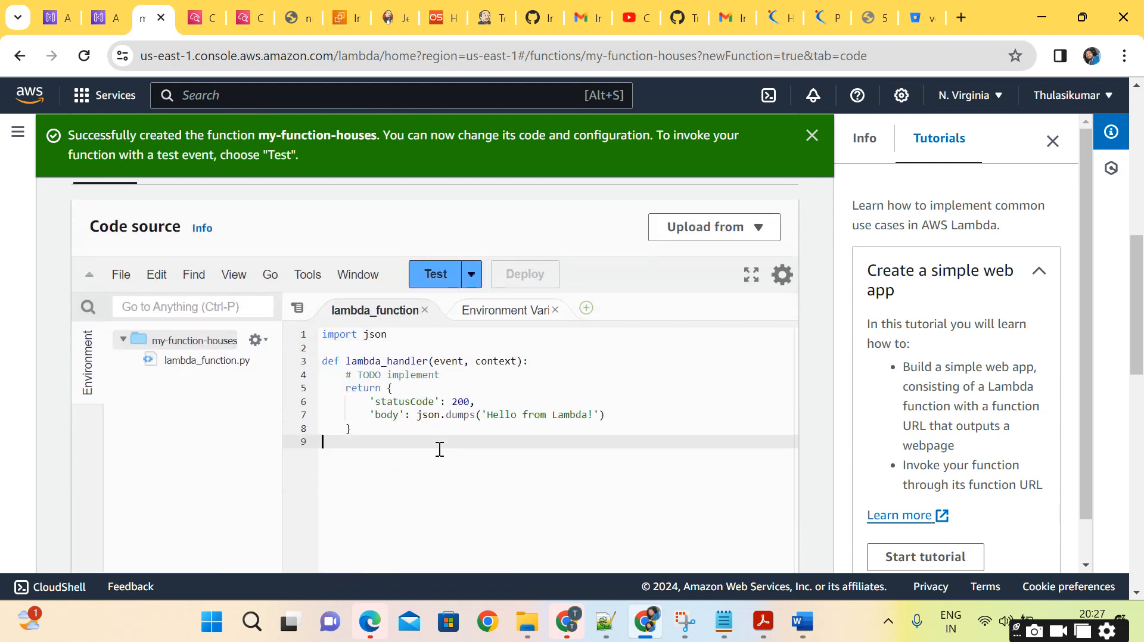
{"action": "key", "text": "ctrl+a"}
{"action": "key", "text": "BackSpace"}
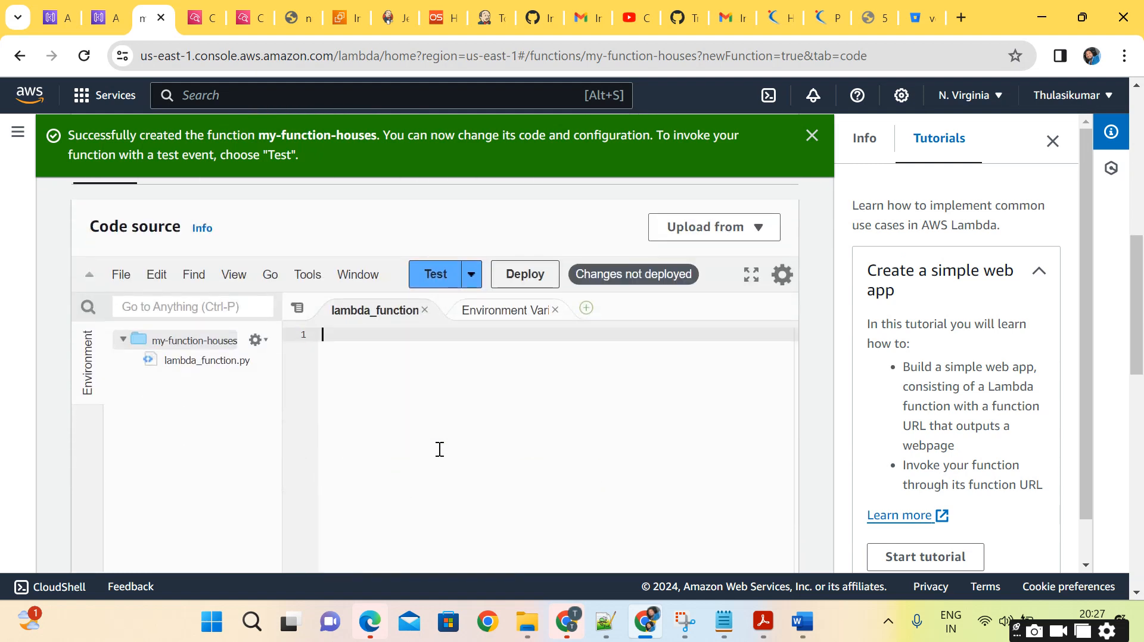
{"action": "type", "text": "import json  def lambda_handler(event, context):     body = \"Hello from Lambda!\"     statusCode = 200     return {         \"statusCode\": statusCode,         \"body\": json.dumps(body),         \"headers\": {             \"Content-Type\": \"application/json\"         }     }"}
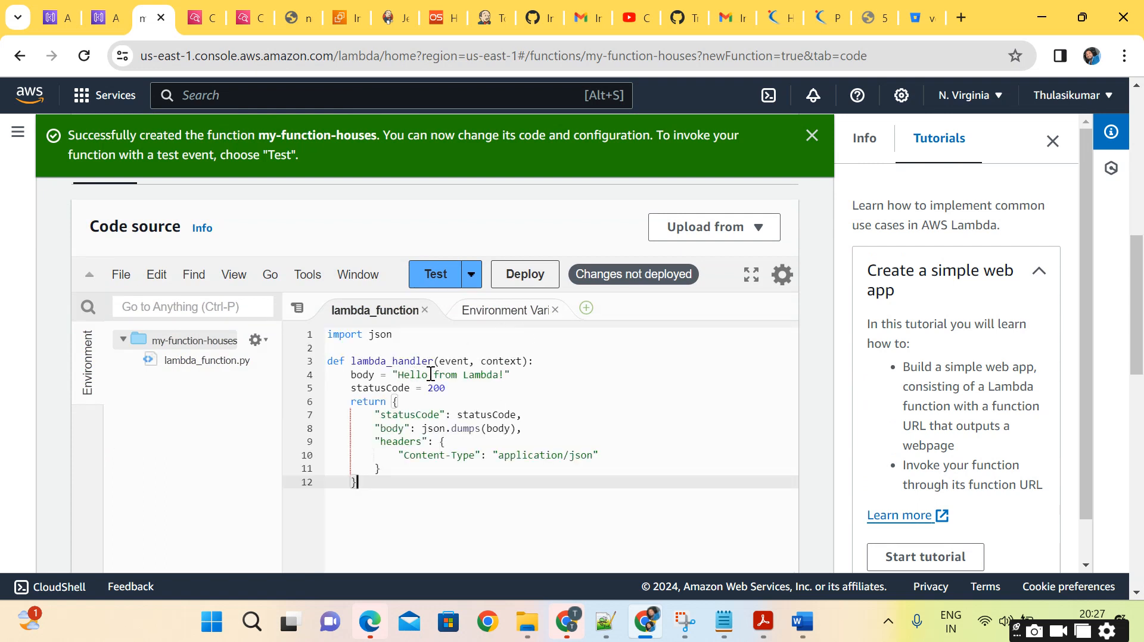
Change the body string in the handler to "Hello from my pretty house!".
{"action": "left_click_drag", "start_coordinate": [436, 374], "coordinate": [496, 374]}
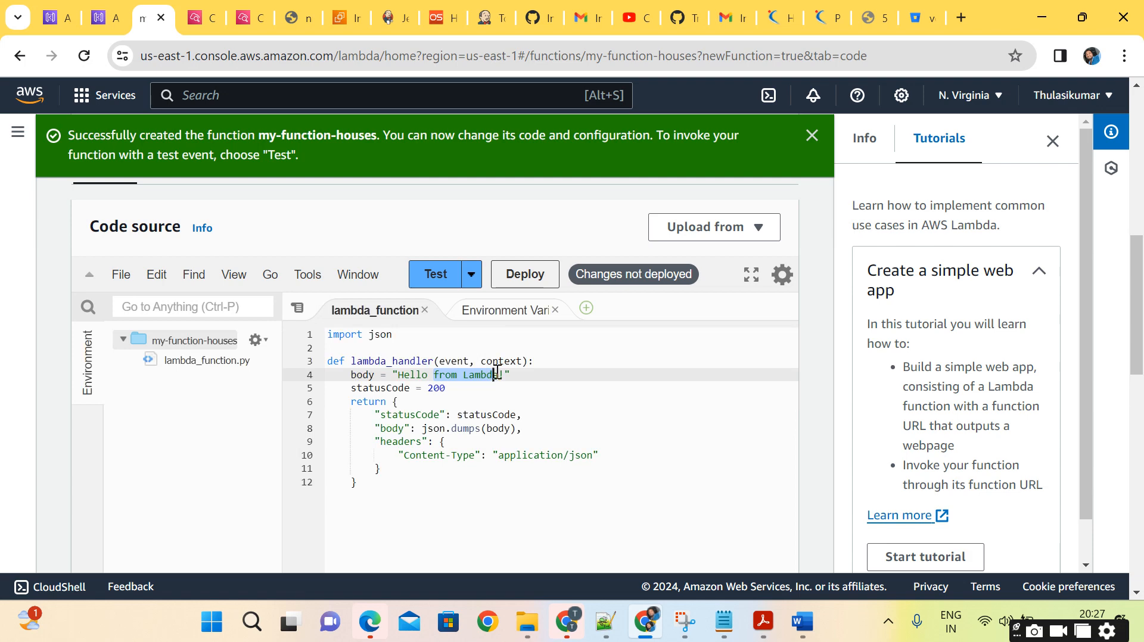
{"action": "left_click", "coordinate": [495, 374]}
{"action": "left_click_drag", "start_coordinate": [463, 376], "coordinate": [500, 376]}
{"action": "key", "text": "BackSpace"}
{"action": "key", "text": "BackSpace"}
{"action": "key", "text": "BackSpace"}
{"action": "key", "text": "BackSpace"}
{"action": "key", "text": "BackSpace"}
{"action": "key", "text": "BackSpace"}
{"action": "type", "text": "m"}
{"action": "key", "text": "BackSpace"}
{"action": "type", "text": "from my pretty house"}
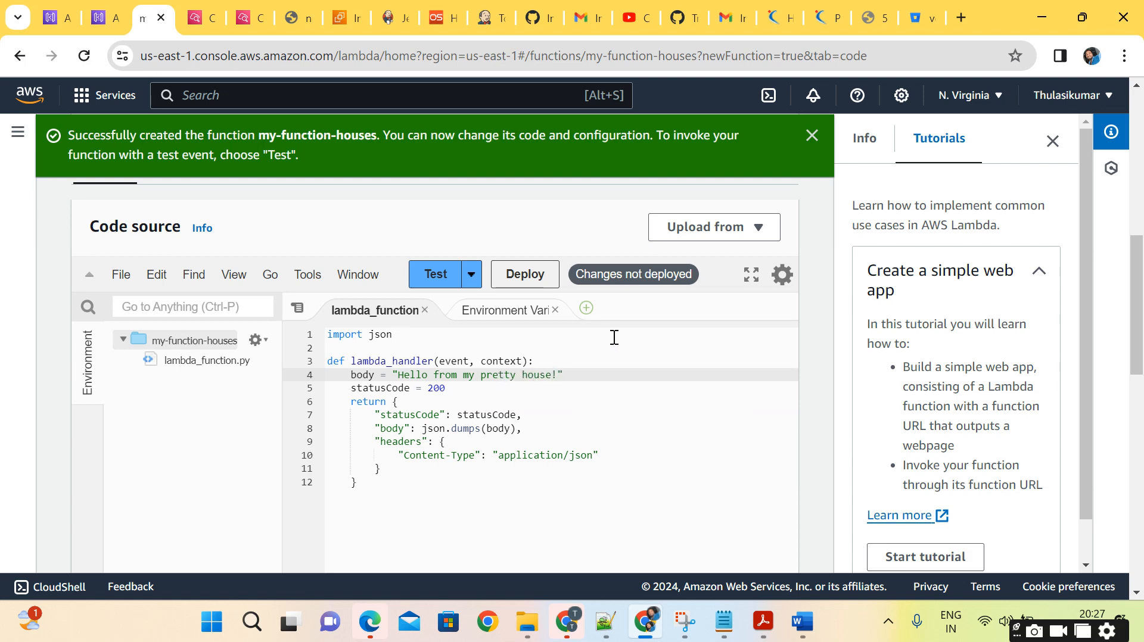
Deploy the edited code of my-function-houses without configuring a test event.
{"action": "left_click", "coordinate": [430, 275]}
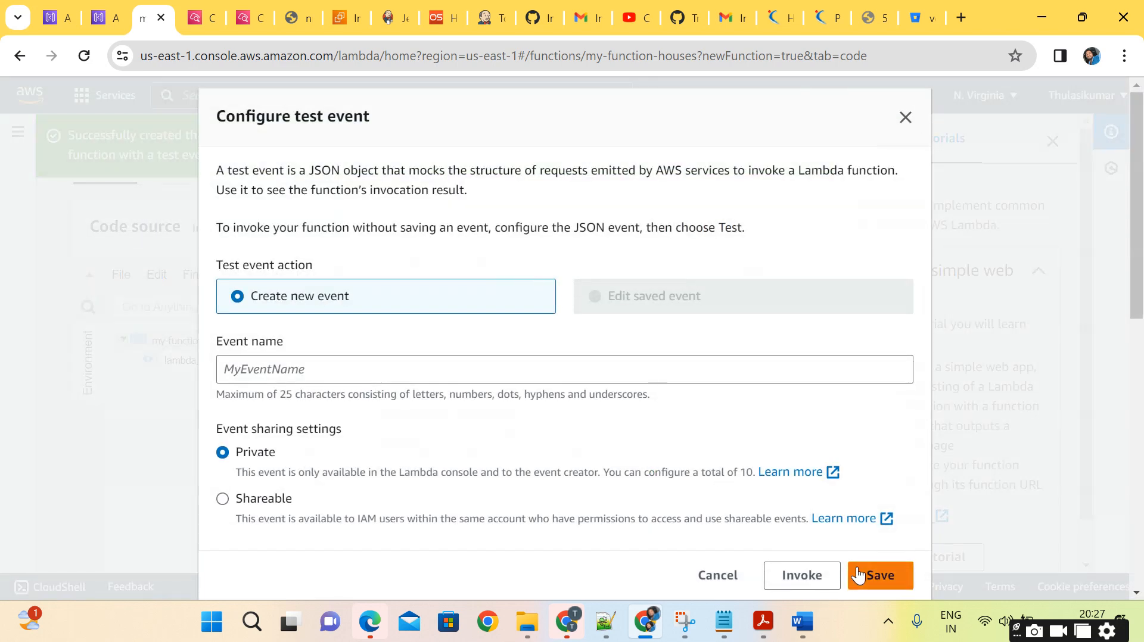
{"action": "left_click", "coordinate": [718, 576]}
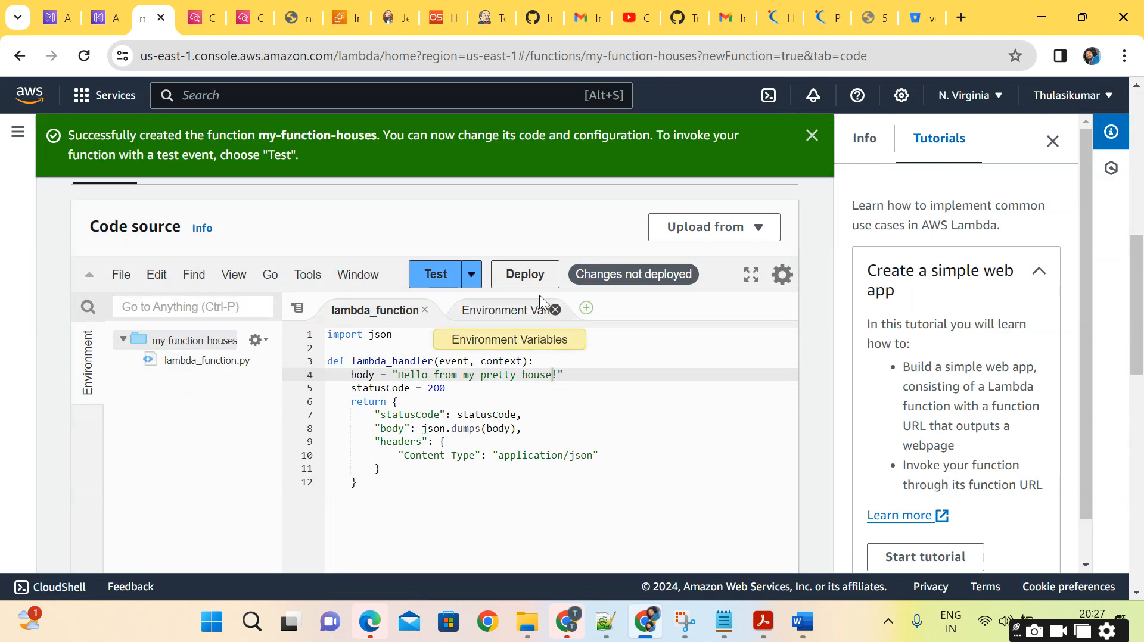
{"action": "left_click", "coordinate": [530, 273]}
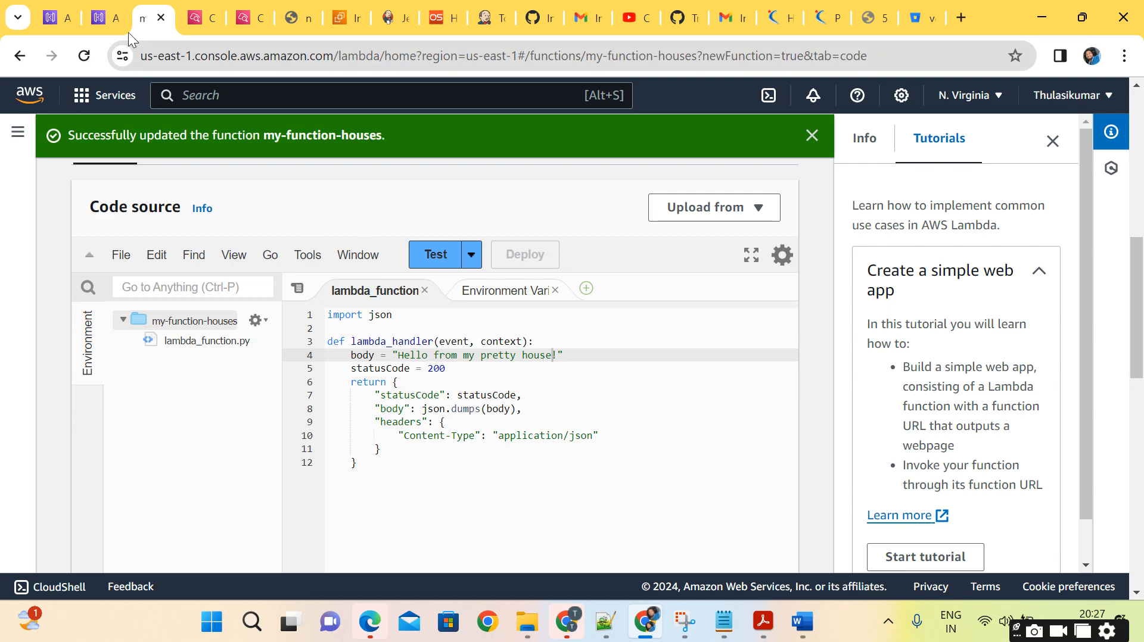
Copy the function ARN of my-function-houses from its function overview.
{"action": "left_click", "coordinate": [110, 18]}
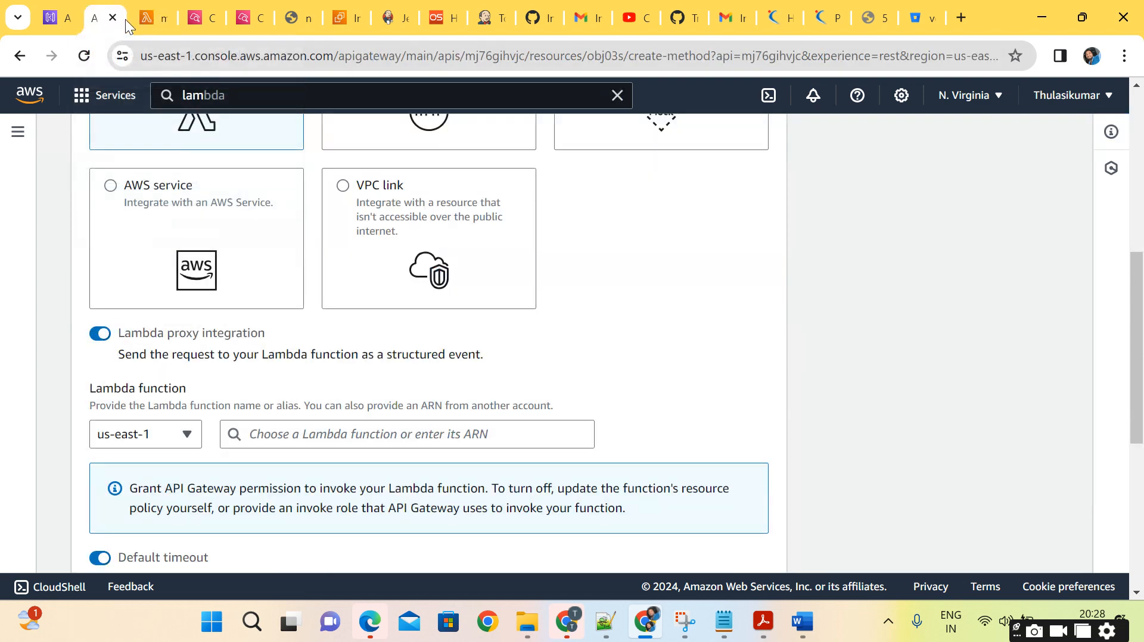
{"action": "left_click", "coordinate": [143, 16]}
{"action": "scroll", "coordinate": [492, 358], "scroll_direction": "up", "scroll_amount": 5}
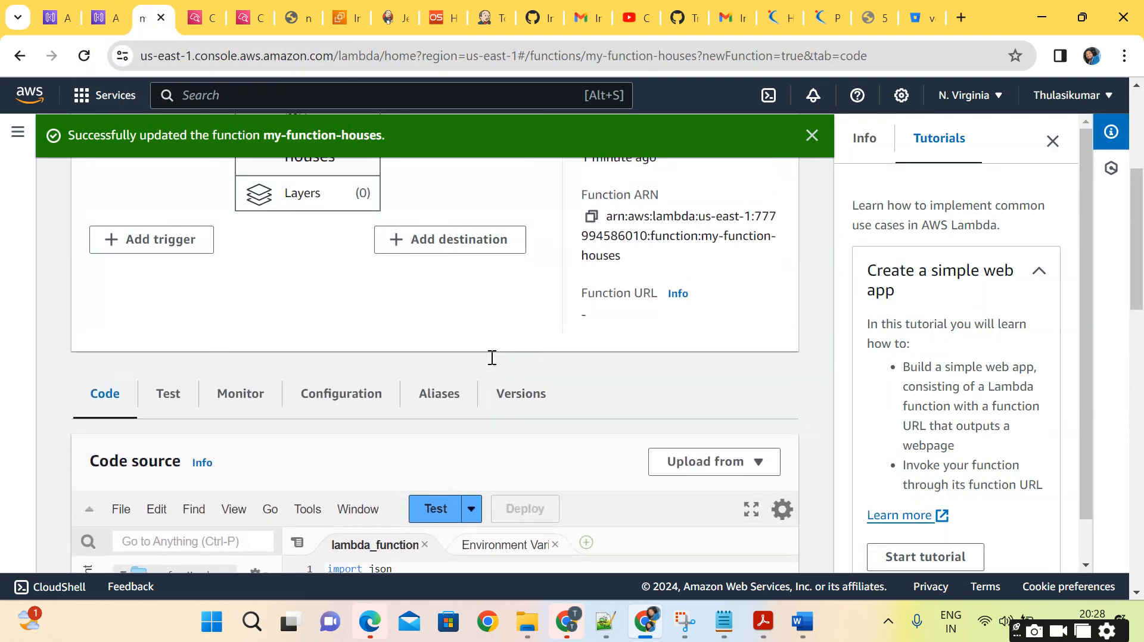
{"action": "scroll", "coordinate": [492, 357], "scroll_direction": "up", "scroll_amount": 2}
{"action": "left_click", "coordinate": [591, 367]}
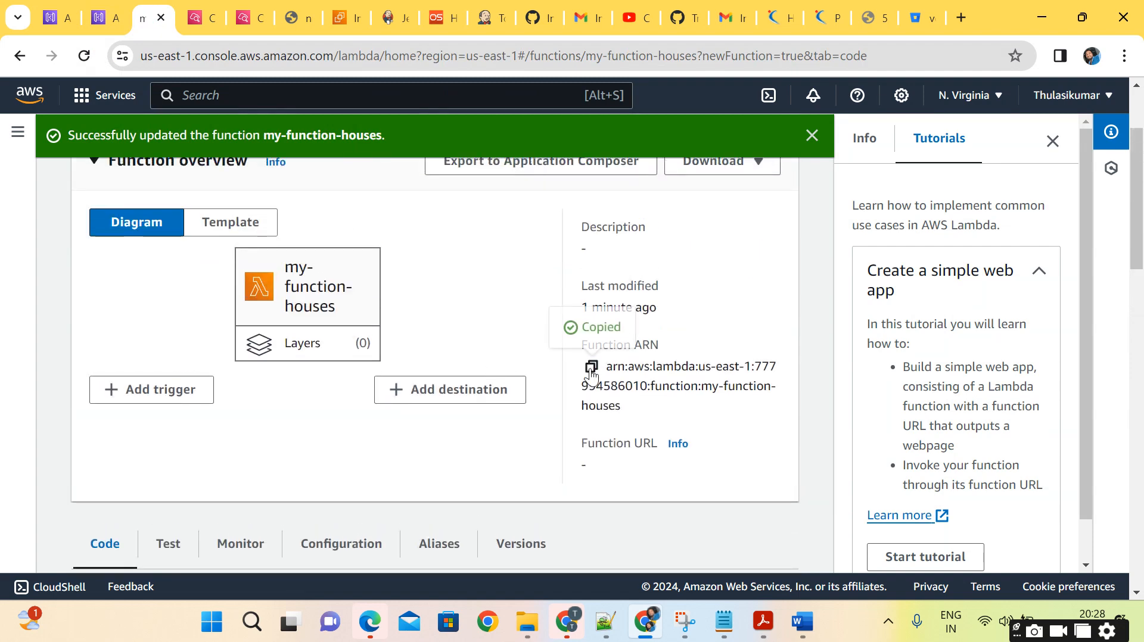
Return to the Create method form in API Gateway and set the Lambda function to the copied ARN of my-function-houses.
{"action": "left_click", "coordinate": [108, 19]}
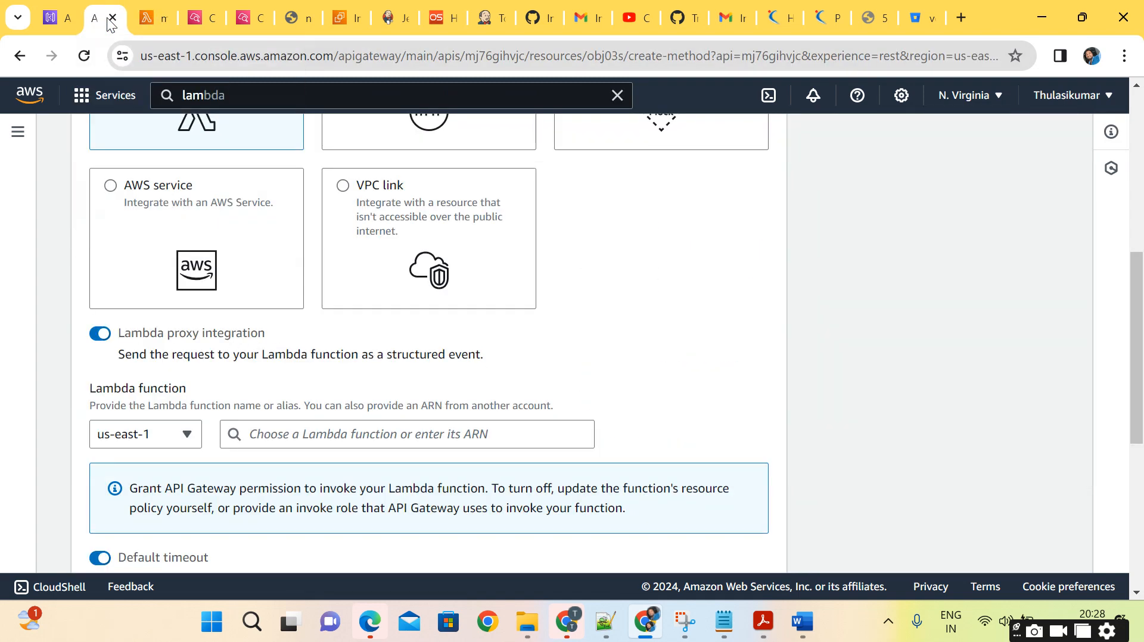
{"action": "left_click", "coordinate": [324, 436]}
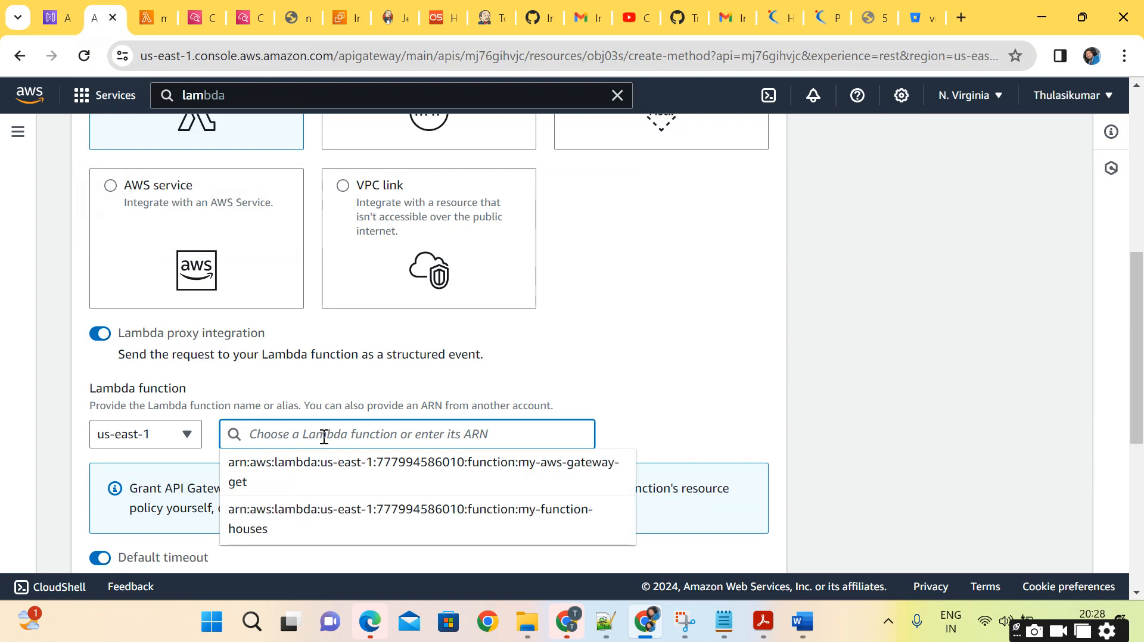
{"action": "key", "text": "ctrl+v"}
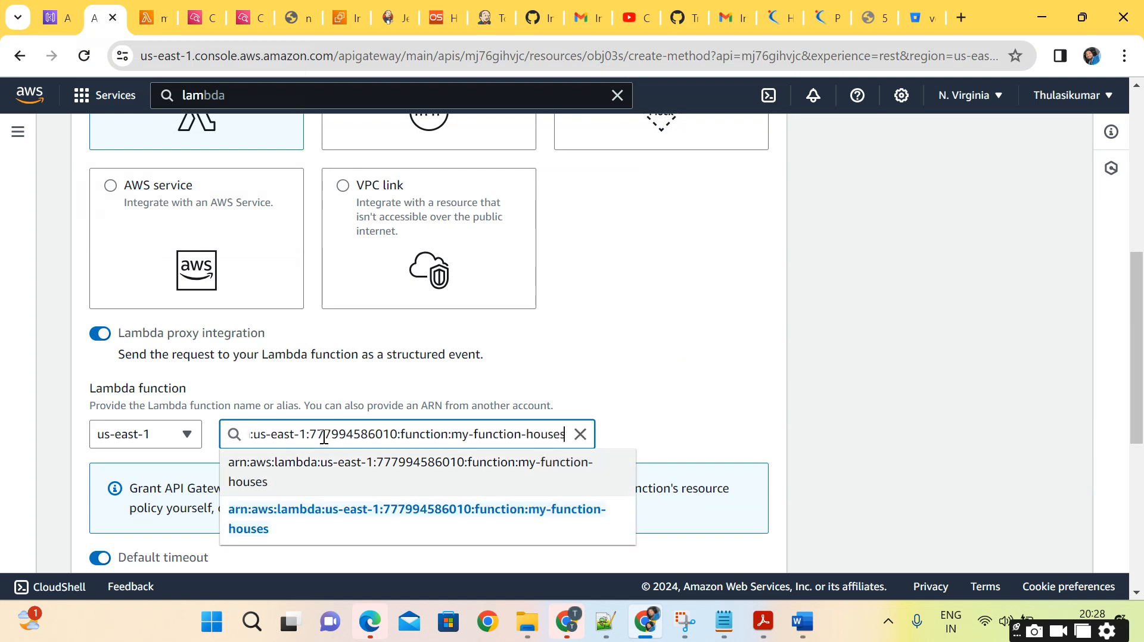
{"action": "left_click", "coordinate": [357, 513]}
{"action": "scroll", "coordinate": [488, 346], "scroll_direction": "up", "scroll_amount": 4}
{"action": "scroll", "coordinate": [487, 347], "scroll_direction": "down", "scroll_amount": 4}
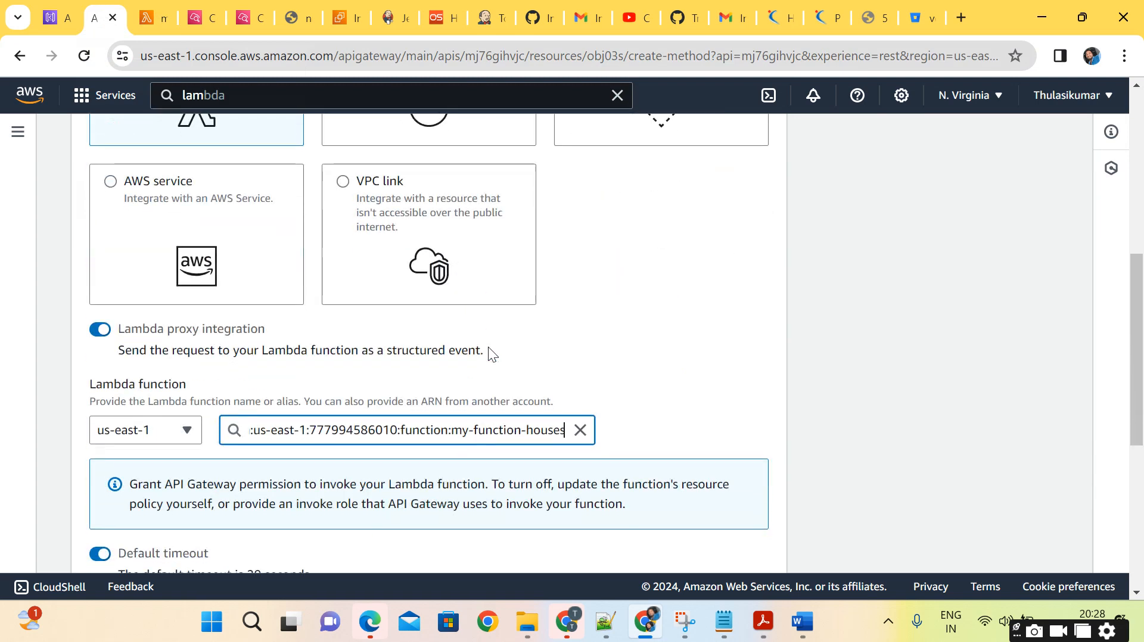
Review the remaining method settings and create the Lambda-integrated GET method on /houses.
{"action": "scroll", "coordinate": [488, 351], "scroll_direction": "down", "scroll_amount": 6}
{"action": "scroll", "coordinate": [488, 355], "scroll_direction": "up", "scroll_amount": 6}
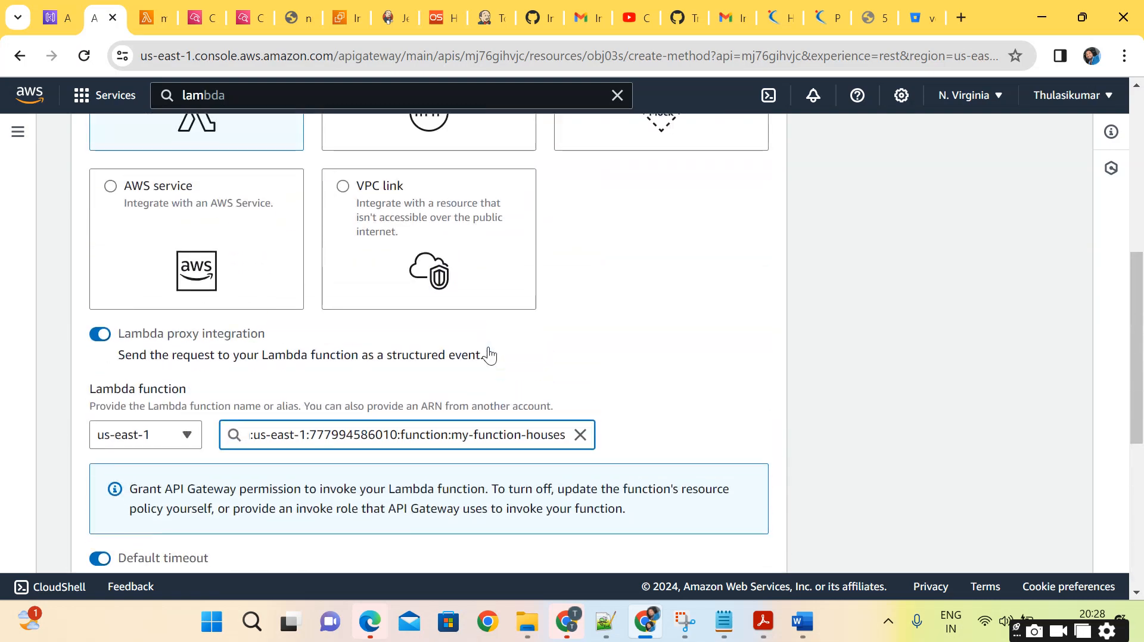
{"action": "scroll", "coordinate": [488, 351], "scroll_direction": "down", "scroll_amount": 3}
{"action": "scroll", "coordinate": [500, 332], "scroll_direction": "down", "scroll_amount": 3}
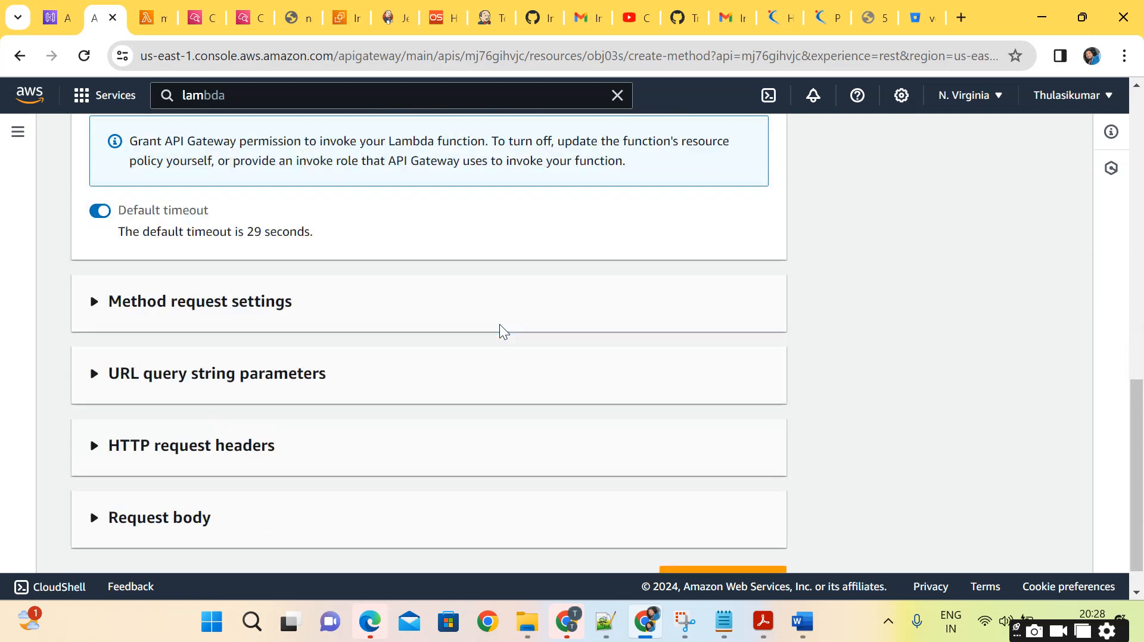
{"action": "scroll", "coordinate": [501, 331], "scroll_direction": "down", "scroll_amount": 1}
{"action": "left_click", "coordinate": [739, 544]}
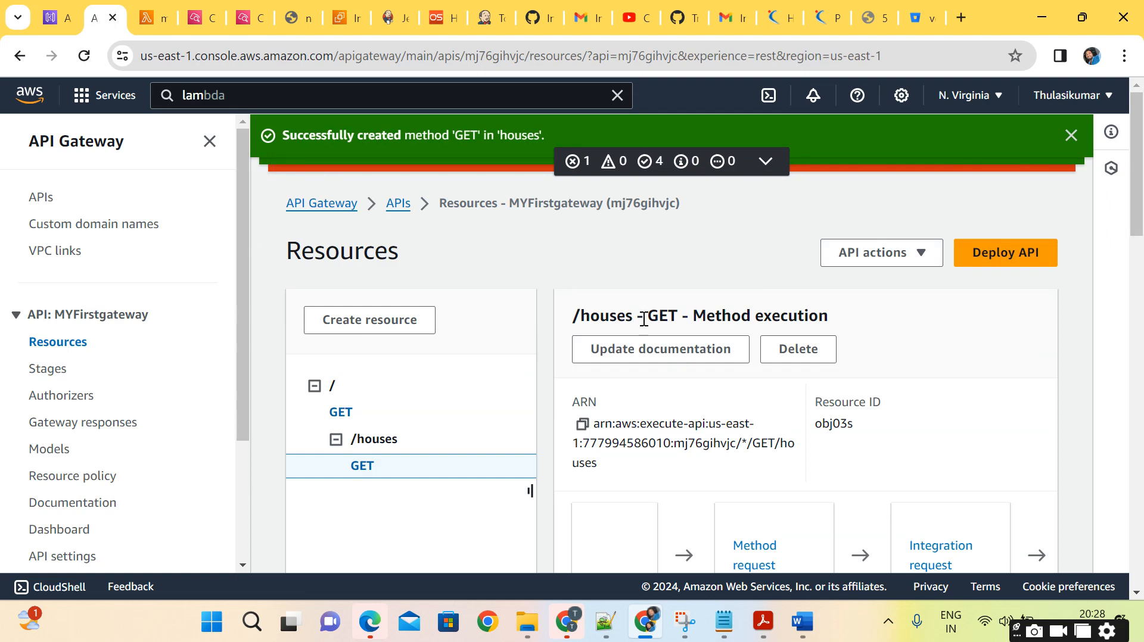
Run a test call of the /houses GET method without query strings or headers and check the response body.
{"action": "scroll", "coordinate": [481, 242], "scroll_direction": "down", "scroll_amount": 5}
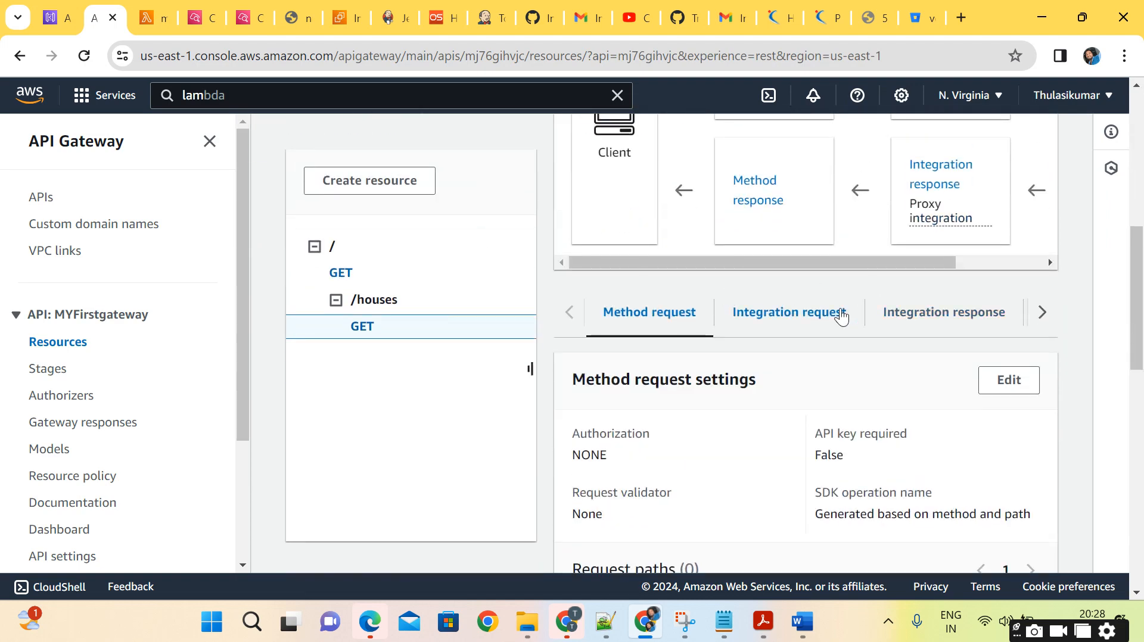
{"action": "scroll", "coordinate": [840, 315], "scroll_direction": "right", "scroll_amount": 3}
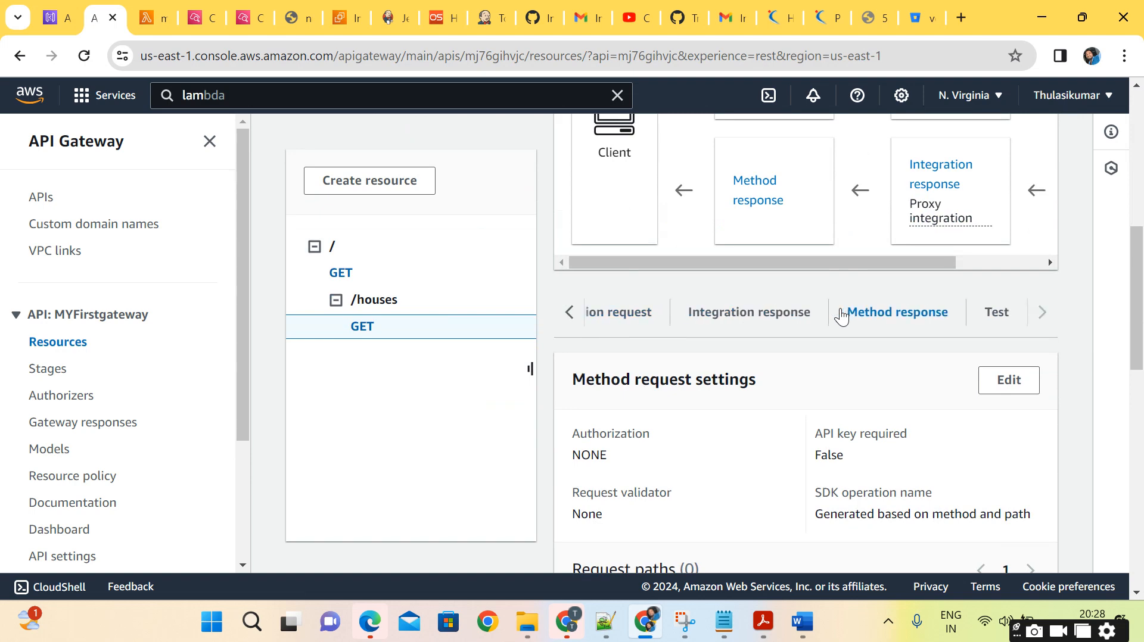
{"action": "left_click", "coordinate": [999, 315]}
{"action": "scroll", "coordinate": [883, 417], "scroll_direction": "down", "scroll_amount": 3}
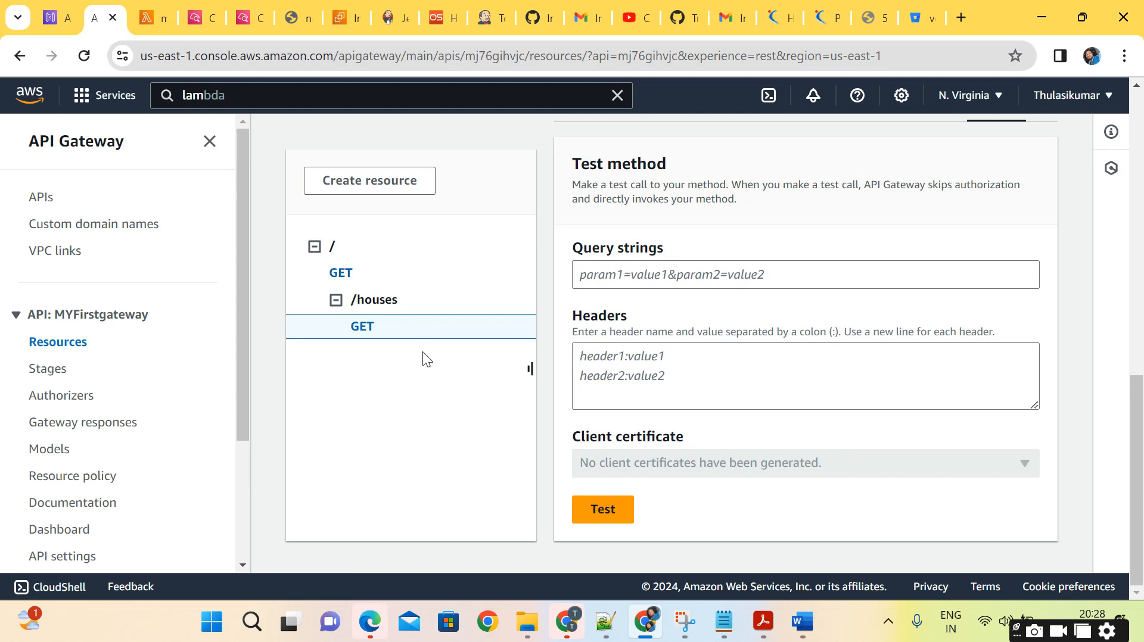
{"action": "left_click", "coordinate": [611, 511]}
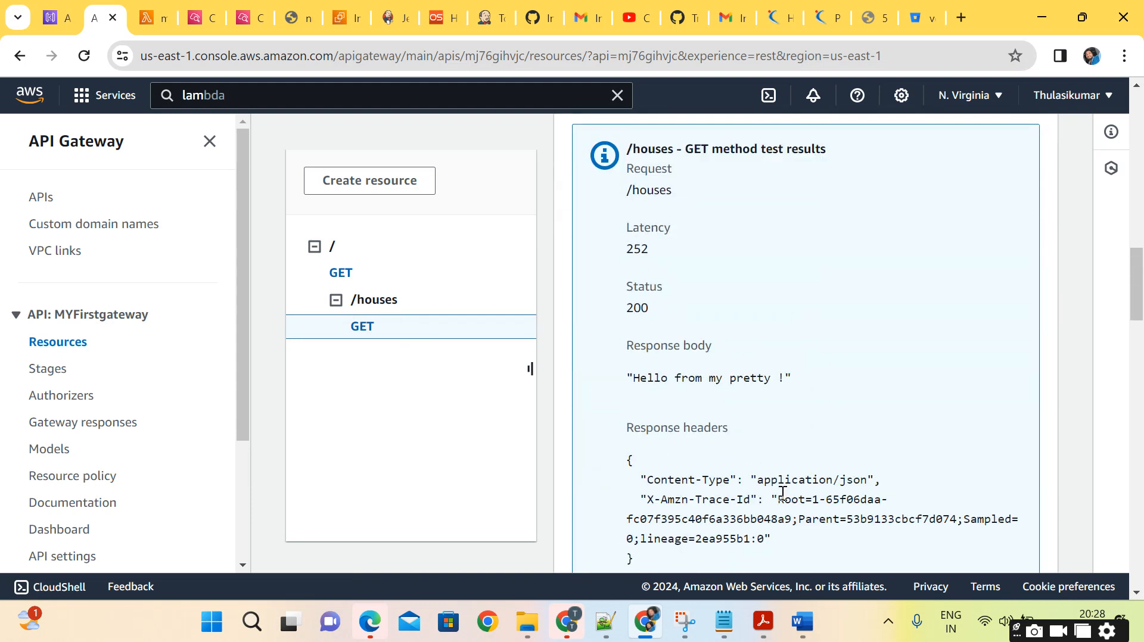
{"action": "left_click_drag", "start_coordinate": [634, 375], "coordinate": [844, 393]}
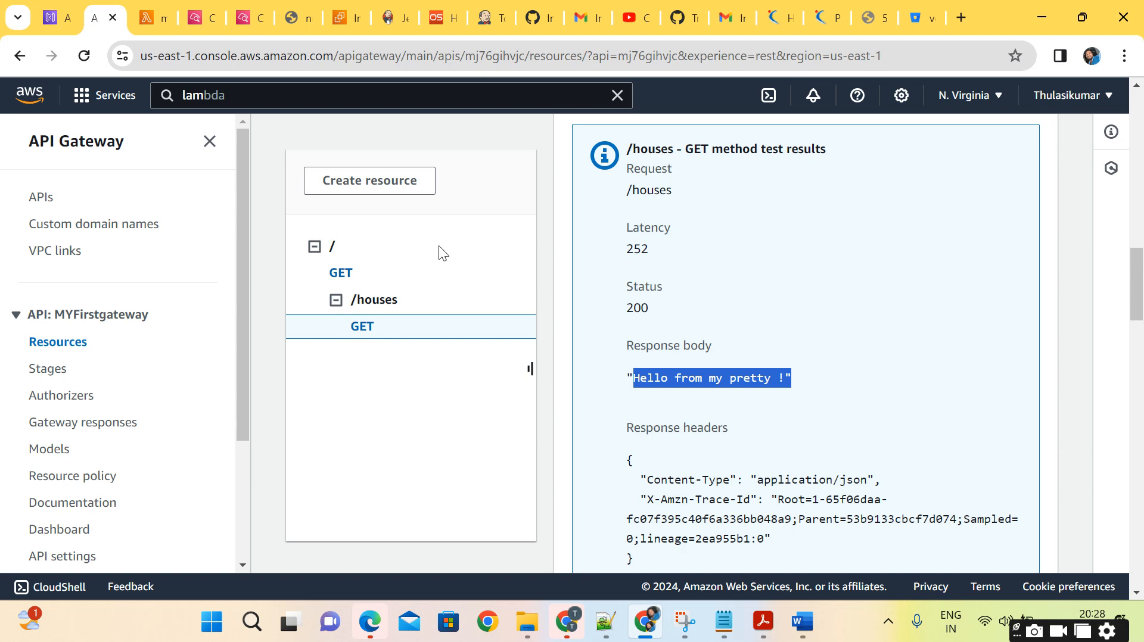
Return to my-function-houses, change the handler's body string to "Hello my prettyhouse!" and deploy the code.
{"action": "left_click", "coordinate": [143, 20]}
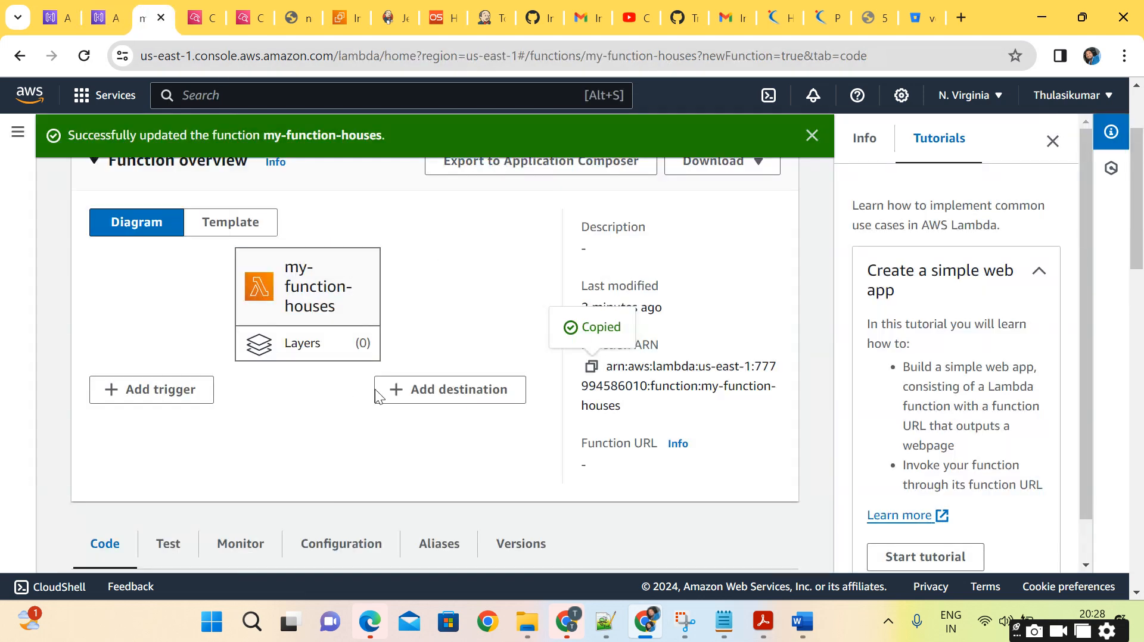
{"action": "scroll", "coordinate": [423, 409], "scroll_direction": "down", "scroll_amount": 5}
{"action": "scroll", "coordinate": [423, 410], "scroll_direction": "down", "scroll_amount": 1}
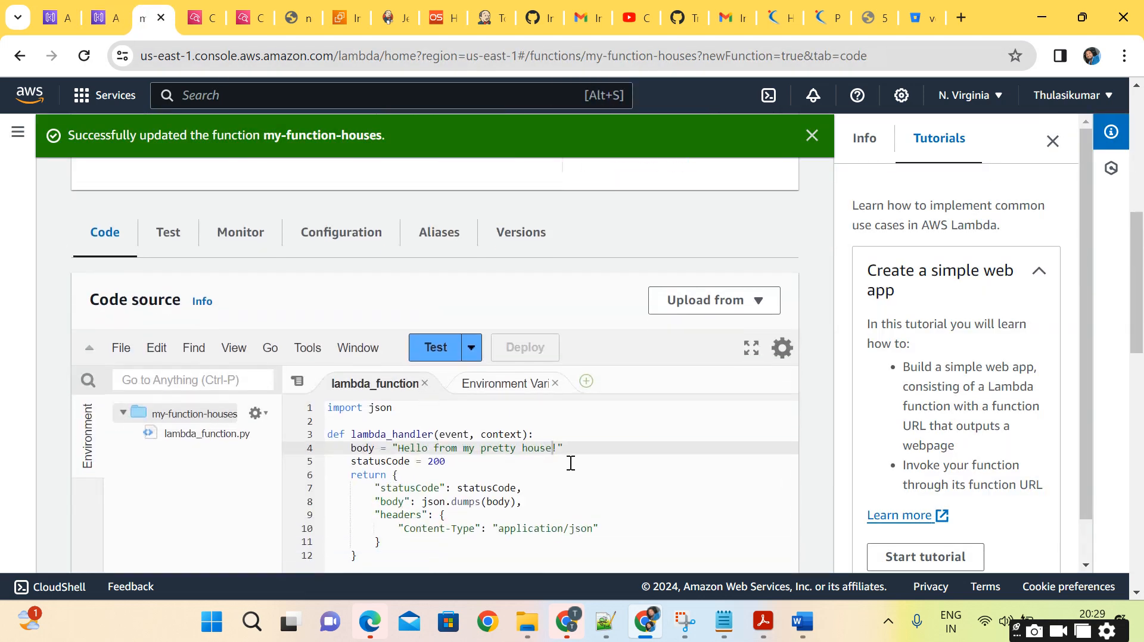
{"action": "left_click", "coordinate": [535, 458]}
{"action": "left_click", "coordinate": [522, 449]}
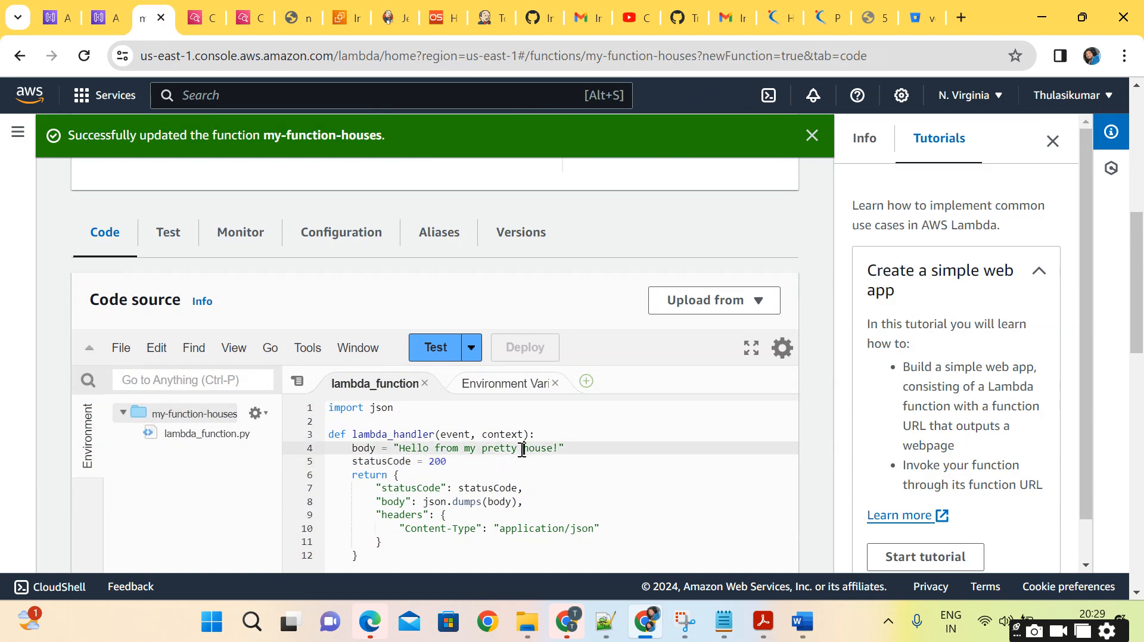
{"action": "key", "text": "BackSpace"}
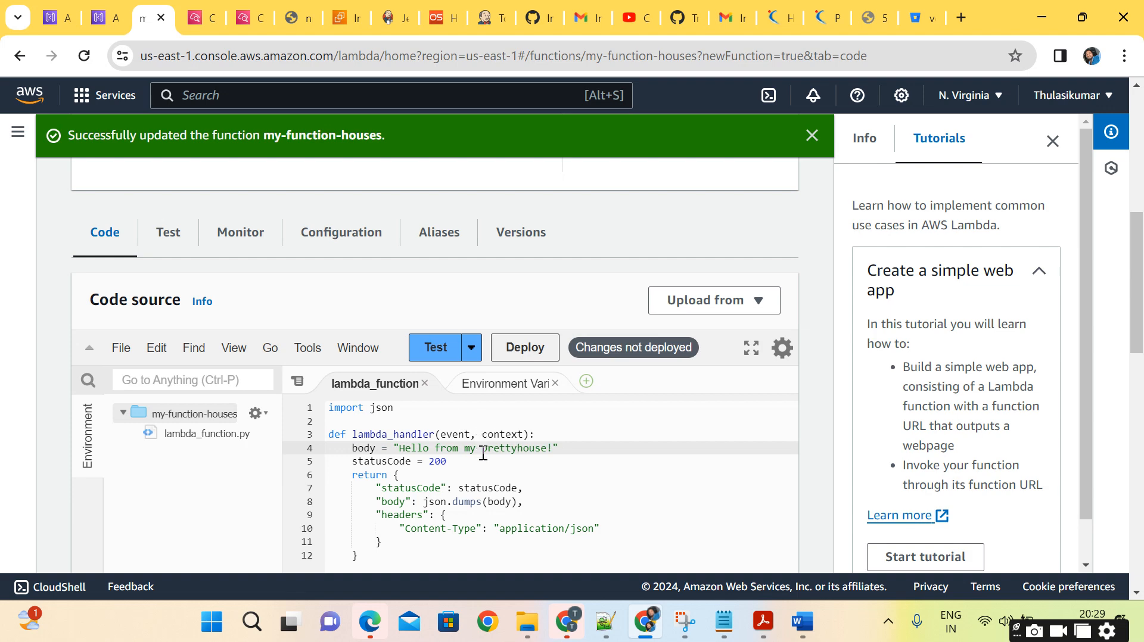
{"action": "left_click", "coordinate": [465, 447]}
{"action": "key", "text": "BackSpace"}
{"action": "key", "text": "BackSpace"}
{"action": "key", "text": "BackSpace"}
{"action": "key", "text": "BackSpace"}
{"action": "key", "text": "BackSpace"}
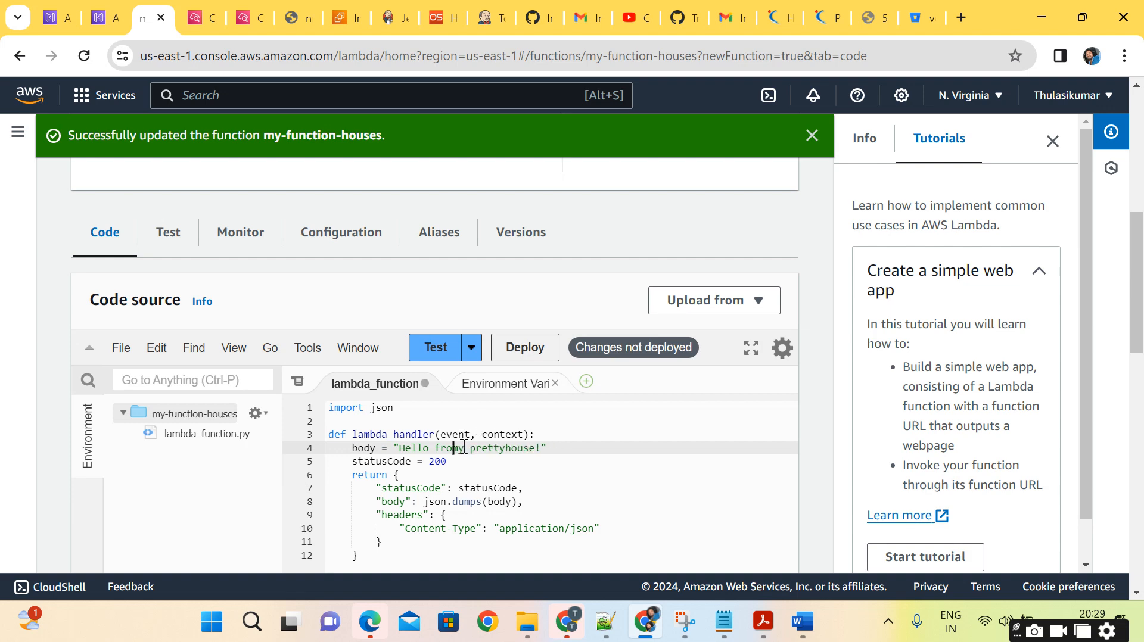
{"action": "left_click", "coordinate": [527, 345]}
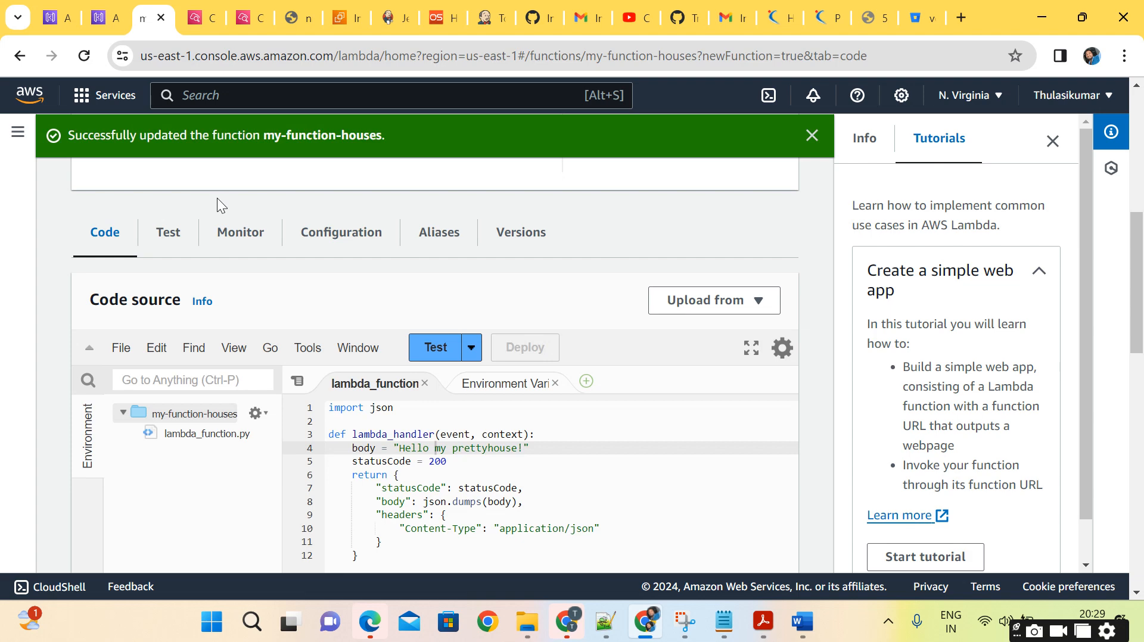
Return to API Gateway, rerun the /houses GET method test and check the response body and status.
{"action": "left_click", "coordinate": [106, 24]}
{"action": "scroll", "coordinate": [646, 277], "scroll_direction": "up", "scroll_amount": 10}
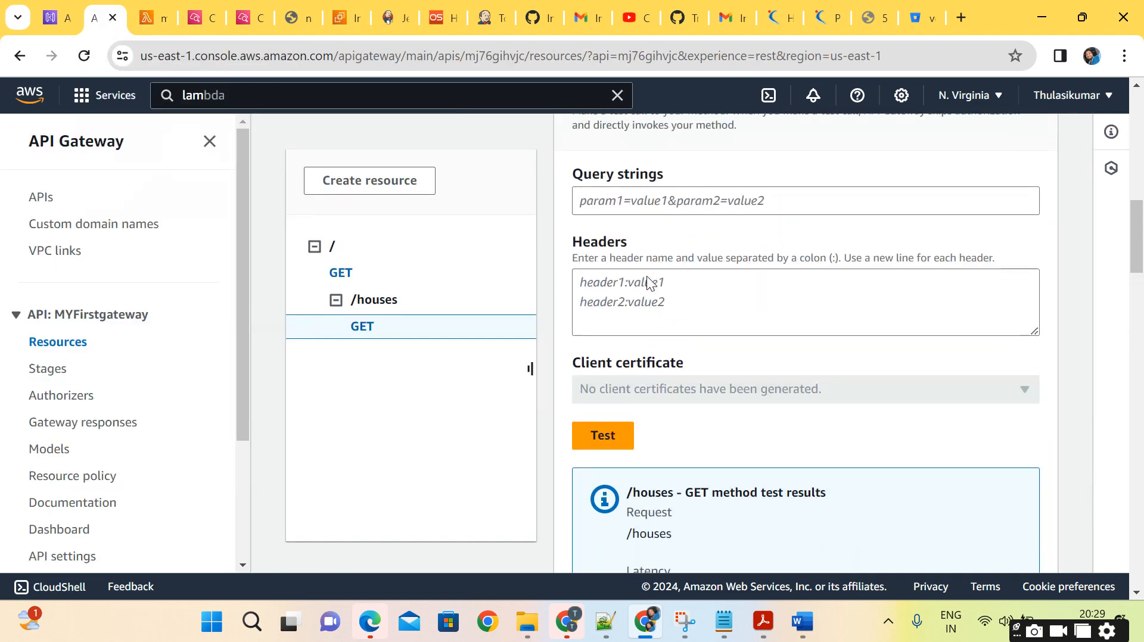
{"action": "scroll", "coordinate": [896, 376], "scroll_direction": "down", "scroll_amount": 5}
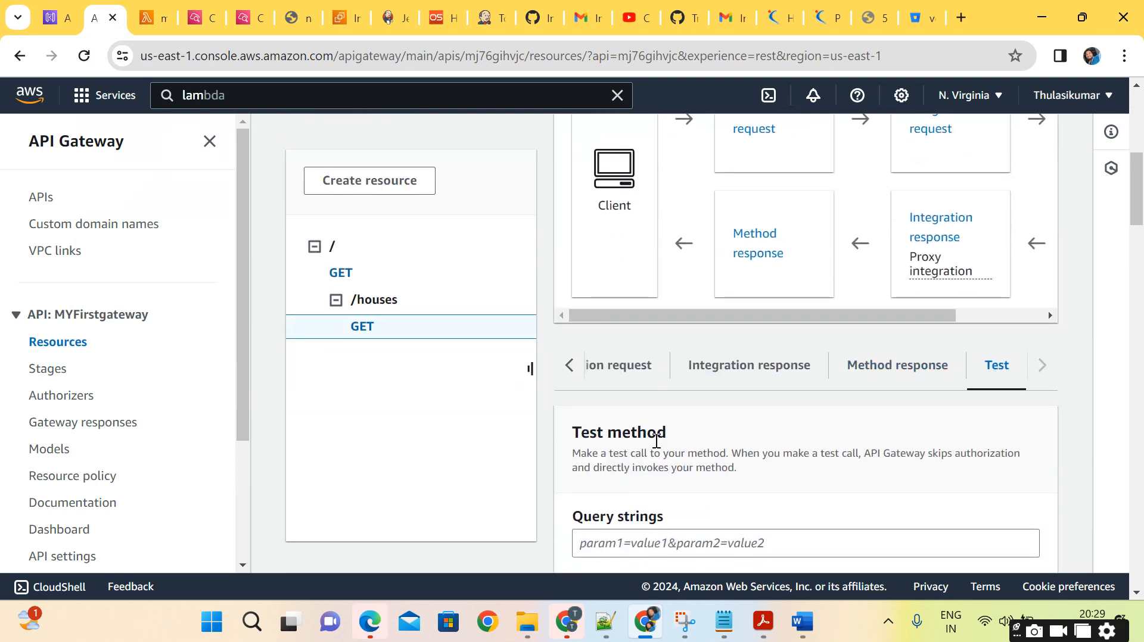
{"action": "scroll", "coordinate": [768, 452], "scroll_direction": "down", "scroll_amount": 8}
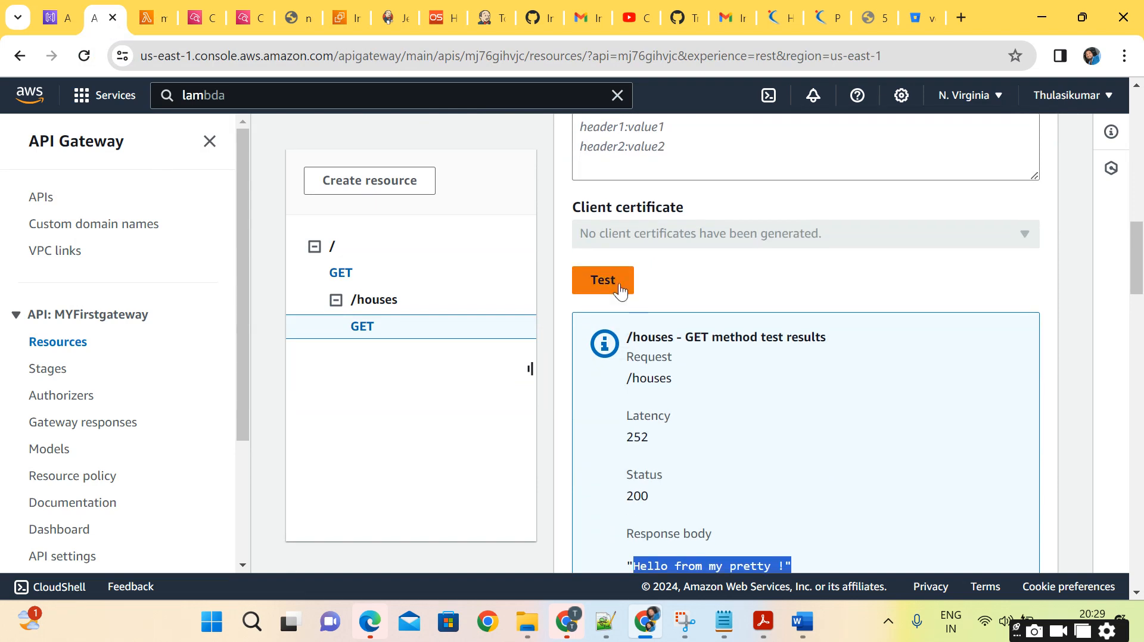
{"action": "left_click", "coordinate": [597, 277]}
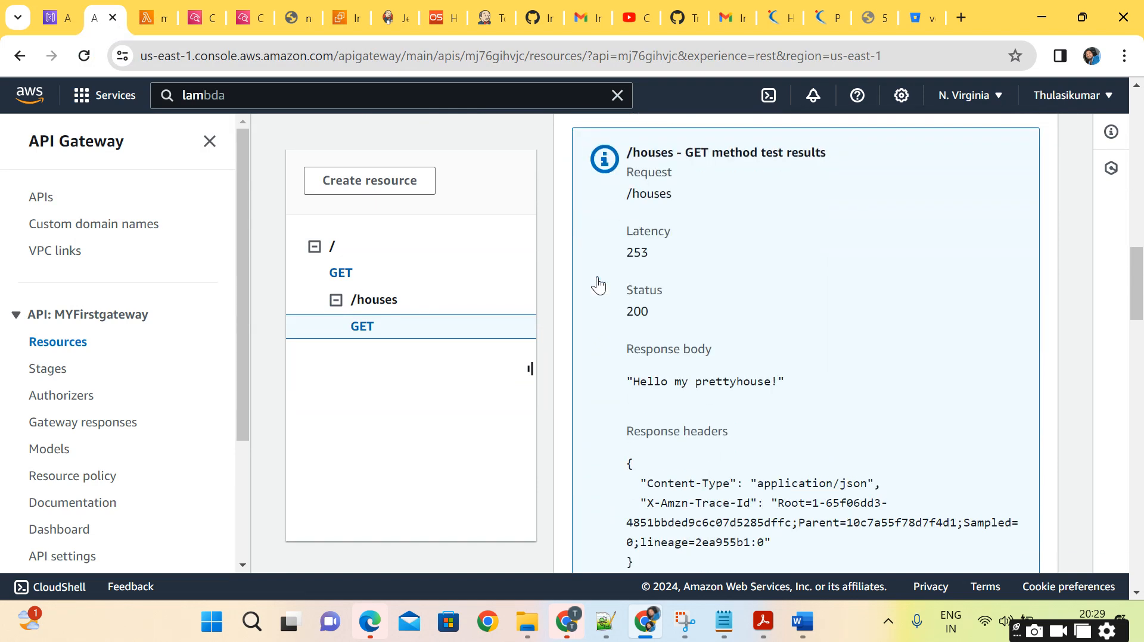
{"action": "left_click_drag", "start_coordinate": [644, 379], "coordinate": [802, 369]}
{"action": "left_click", "coordinate": [803, 372]}
{"action": "scroll", "coordinate": [802, 372], "scroll_direction": "up", "scroll_amount": 1}
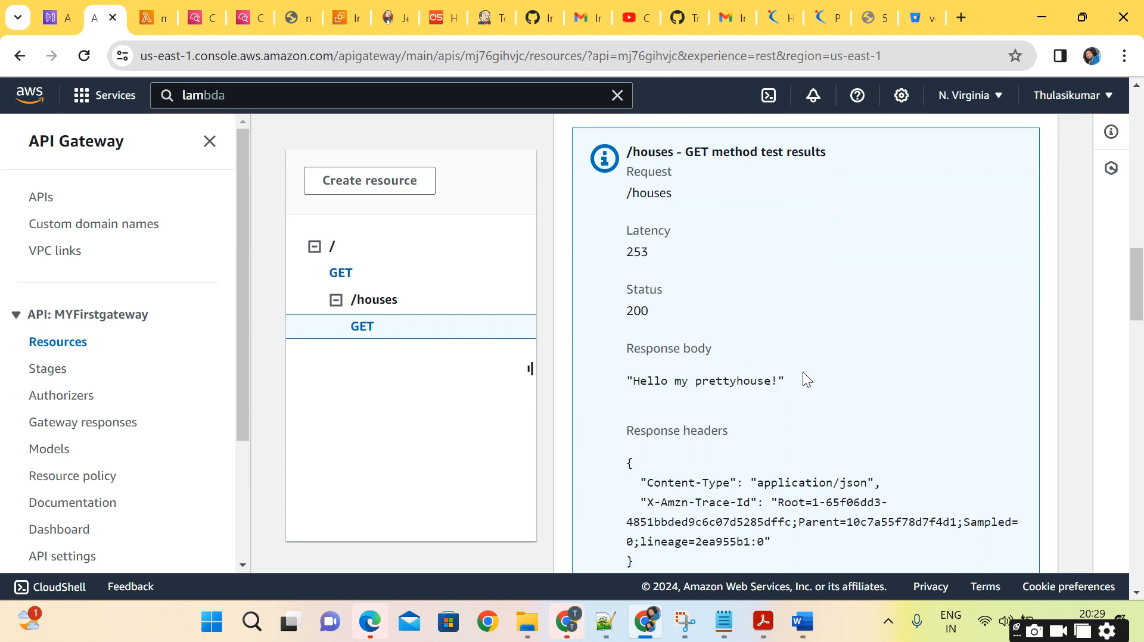
{"action": "left_click_drag", "start_coordinate": [655, 330], "coordinate": [634, 329]}
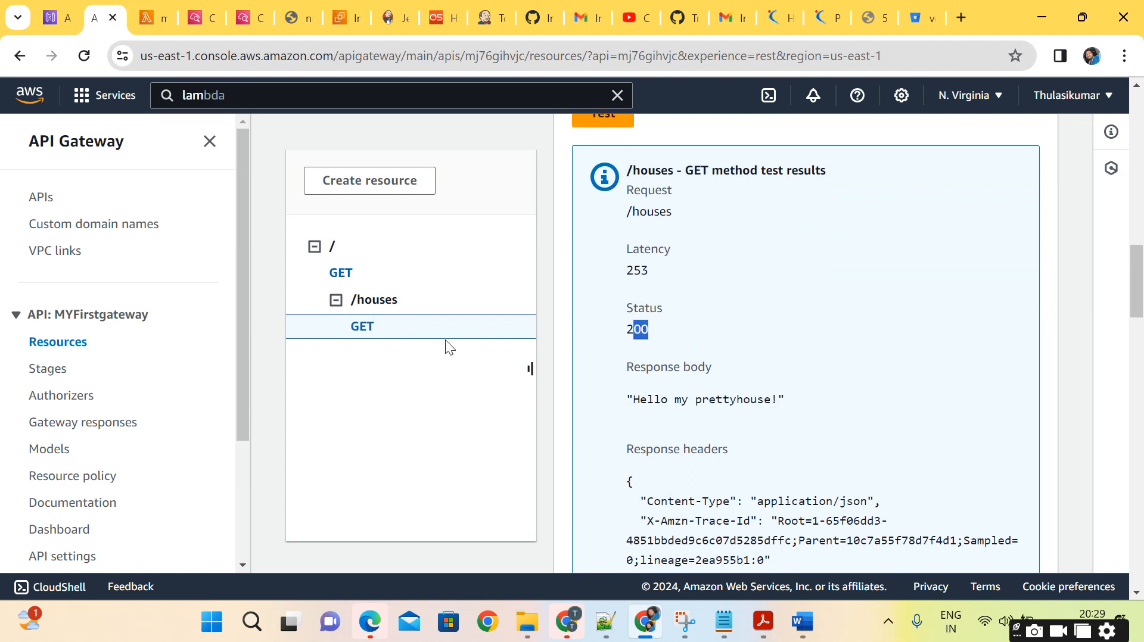
Switch to Word to review the "Building a Serverless API" diagram, and return to the API's resources in the browser.
{"action": "scroll", "coordinate": [700, 358], "scroll_direction": "up", "scroll_amount": 10}
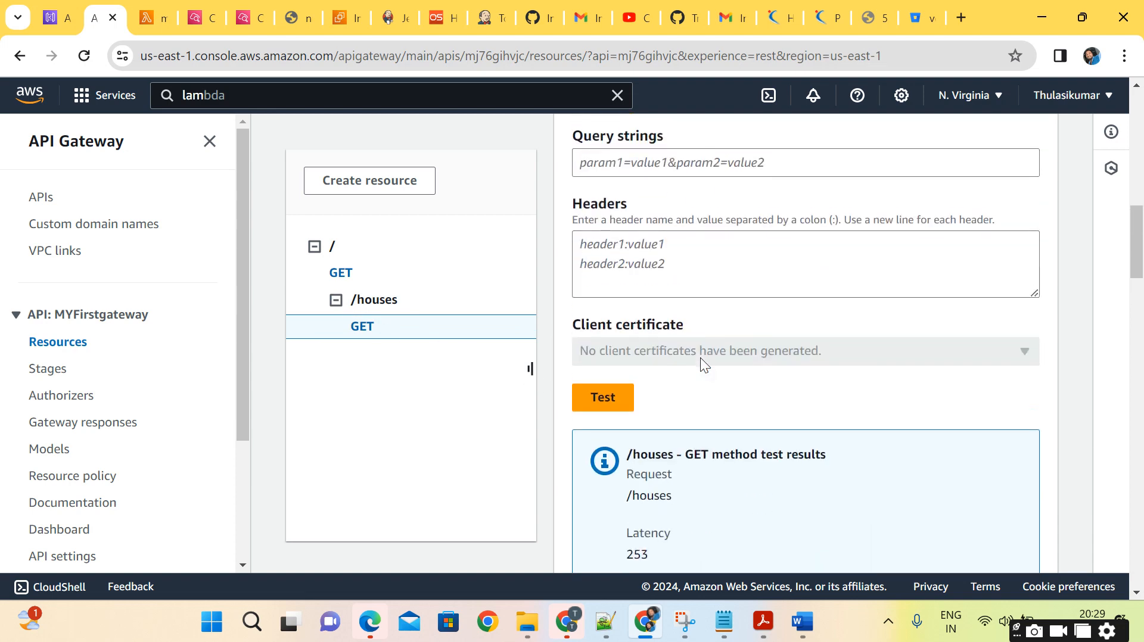
{"action": "scroll", "coordinate": [700, 357], "scroll_direction": "up", "scroll_amount": 1}
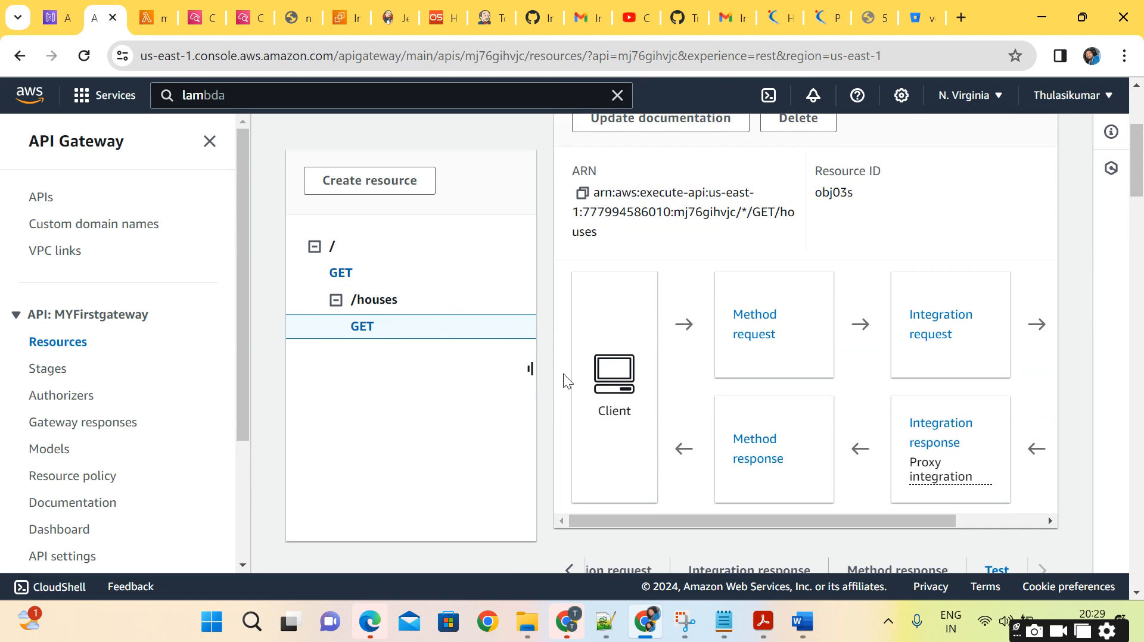
{"action": "scroll", "coordinate": [544, 245], "scroll_direction": "up", "scroll_amount": 4}
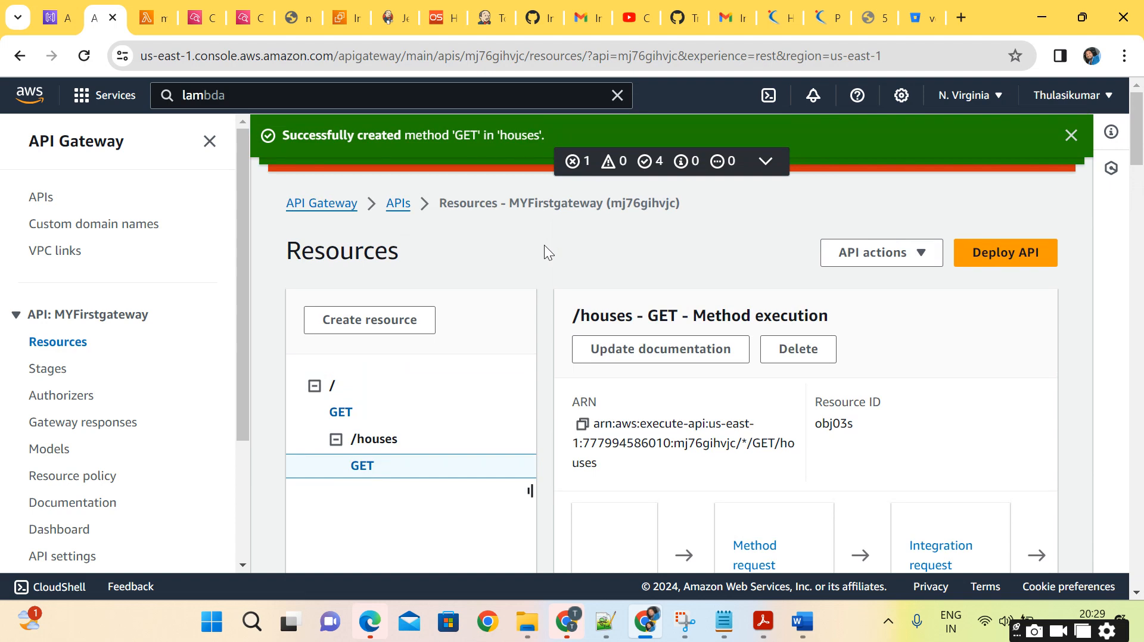
{"action": "left_click", "coordinate": [802, 622]}
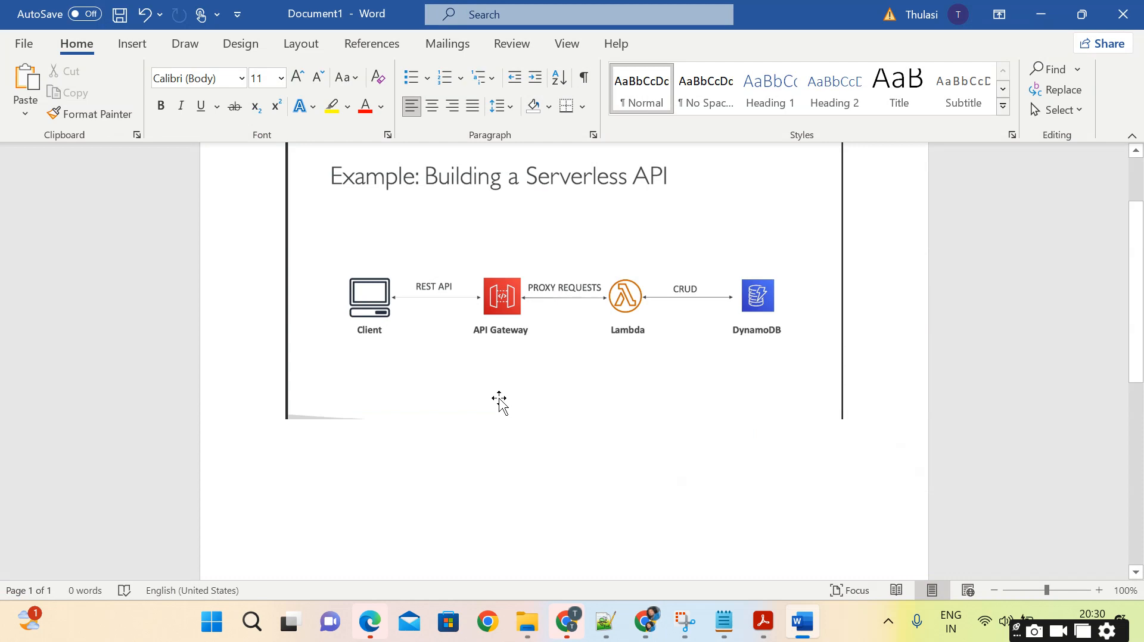
{"action": "key", "text": "alt+Tab"}
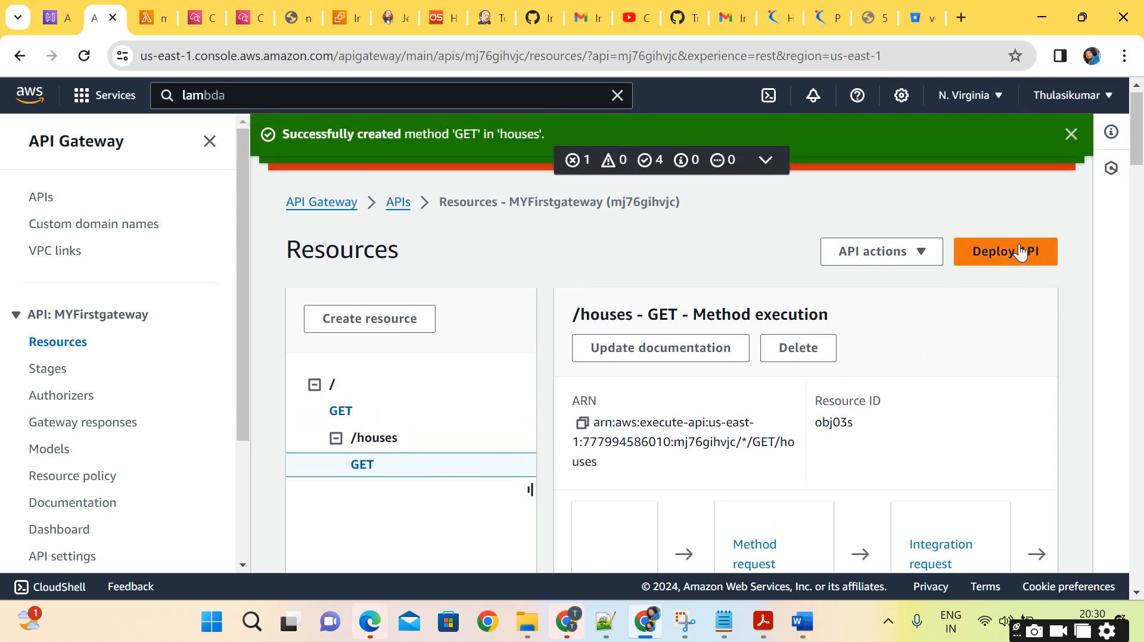
Deploy the API to a new stage named dev, leaving the deployment description empty.
{"action": "left_click", "coordinate": [1020, 252]}
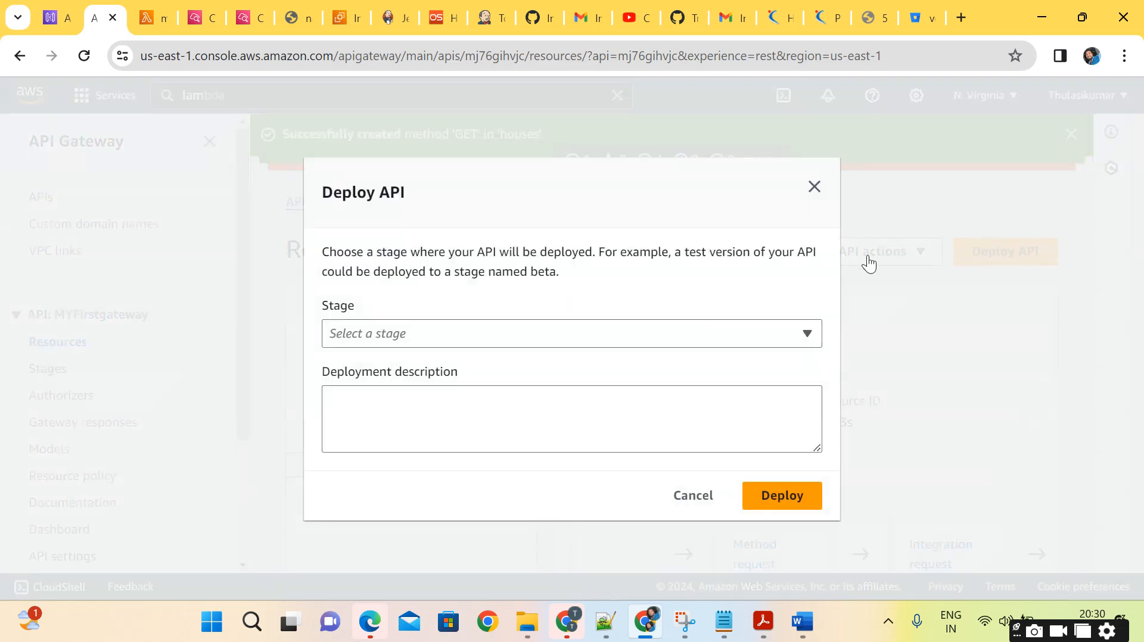
{"action": "left_click", "coordinate": [673, 332]}
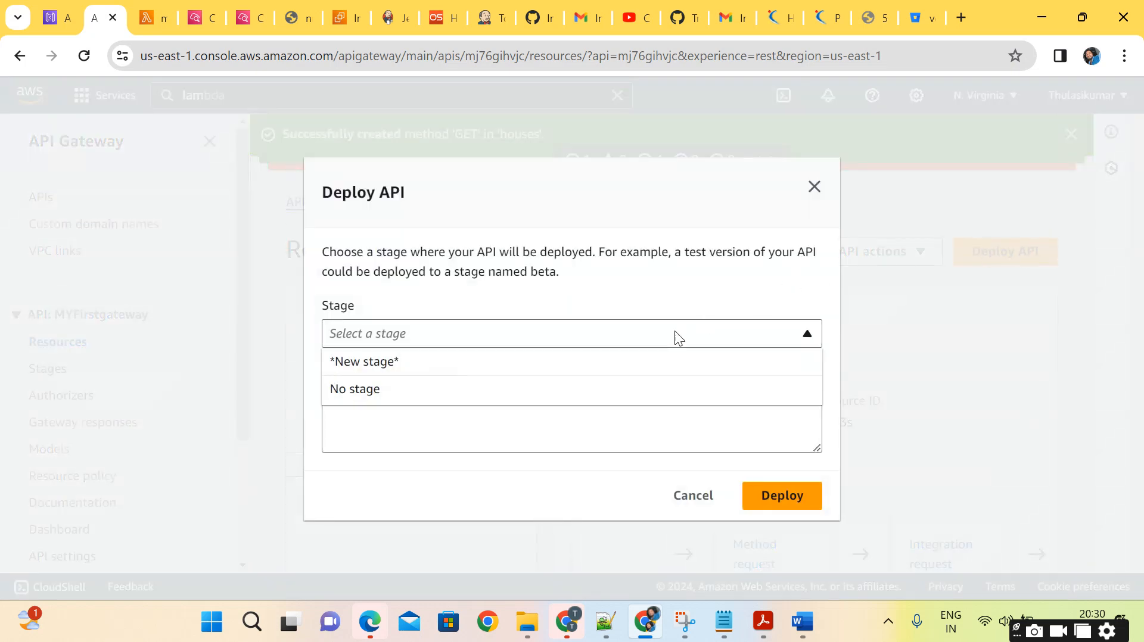
{"action": "left_click", "coordinate": [448, 363]}
{"action": "left_click", "coordinate": [462, 339]}
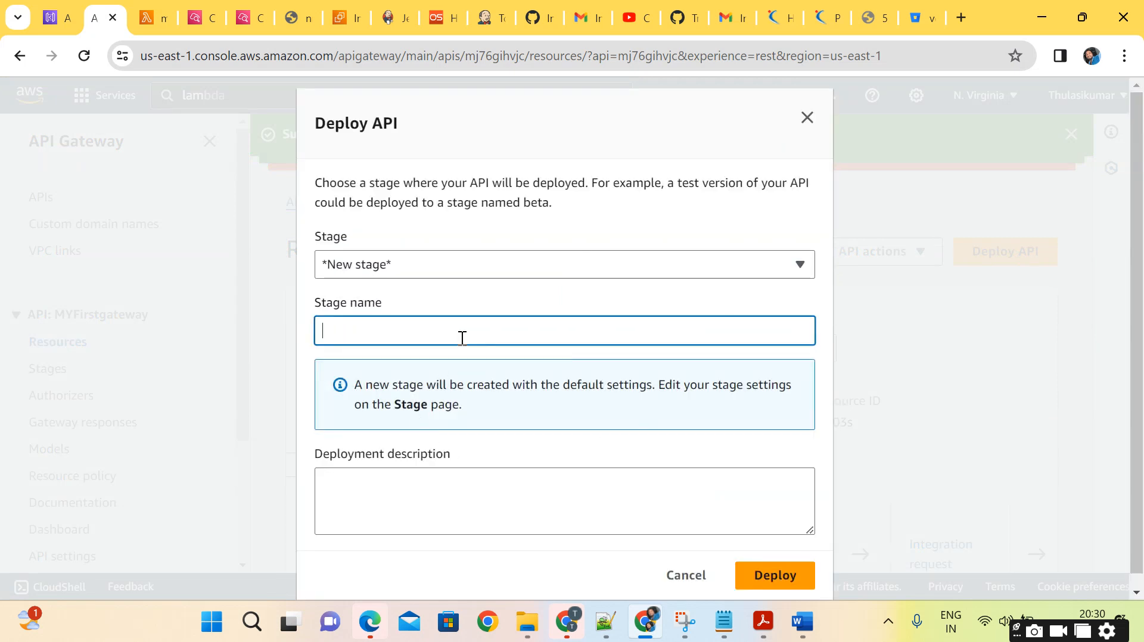
{"action": "type", "text": "dev"}
{"action": "left_click", "coordinate": [766, 583]}
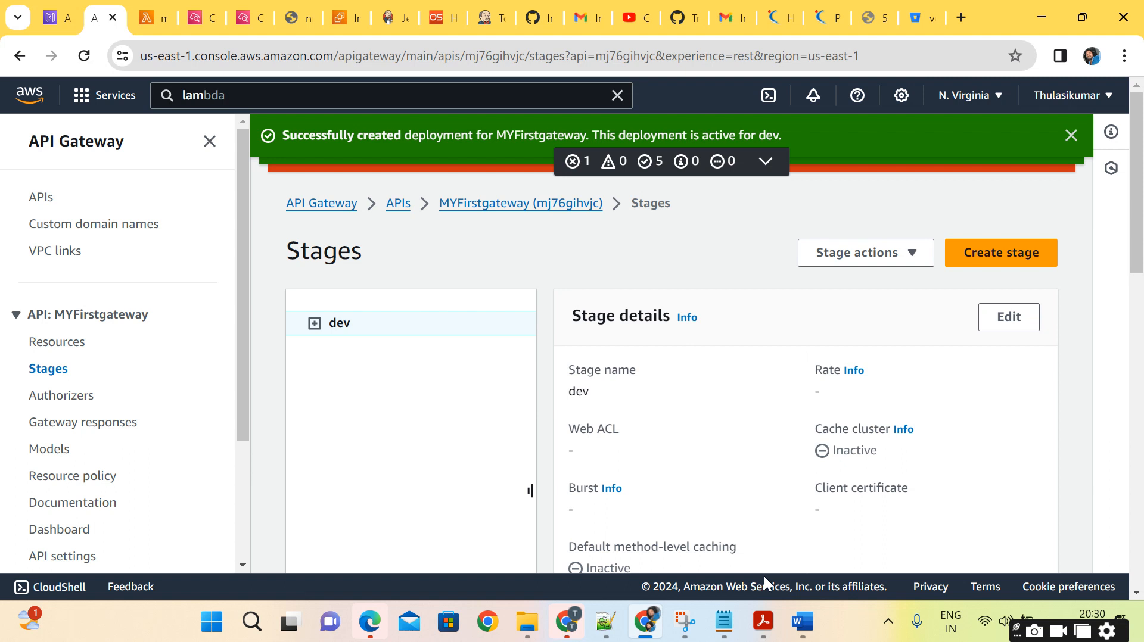
Copy the Invoke URL of the dev stage from its stage details.
{"action": "scroll", "coordinate": [766, 402], "scroll_direction": "down", "scroll_amount": 2}
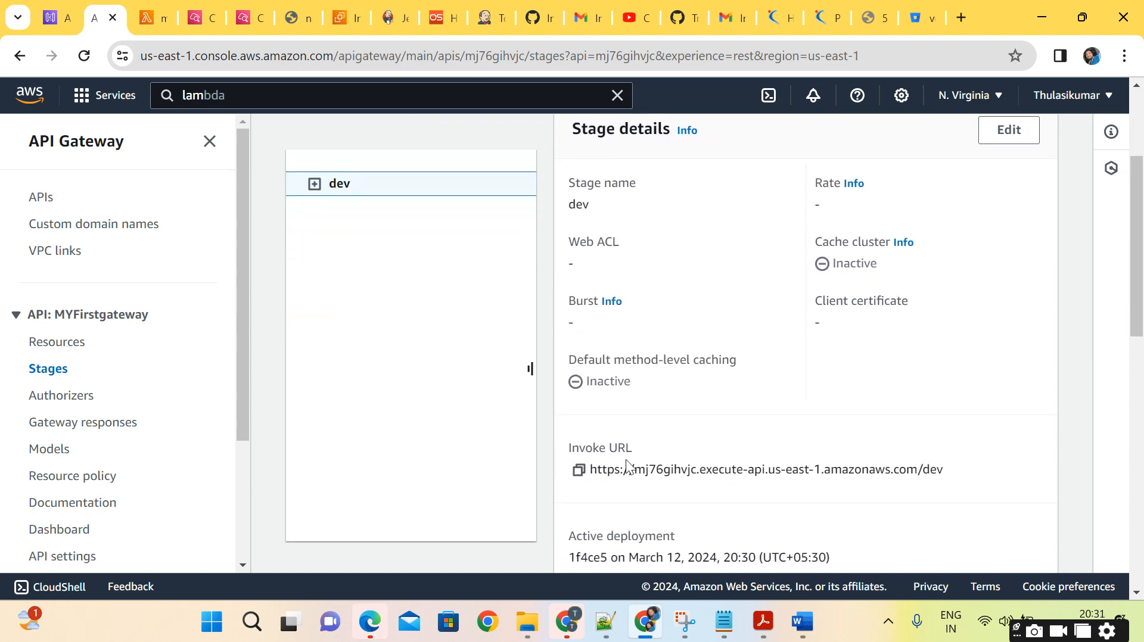
{"action": "left_click", "coordinate": [579, 470]}
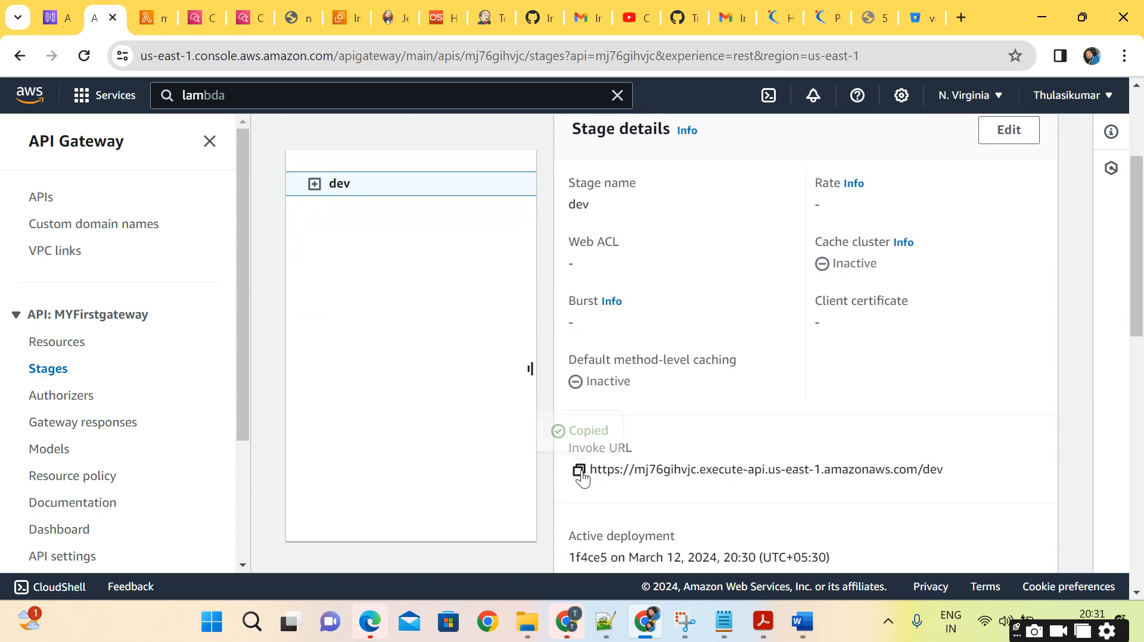
{"action": "scroll", "coordinate": [582, 472], "scroll_direction": "down", "scroll_amount": 5}
{"action": "scroll", "coordinate": [583, 470], "scroll_direction": "down", "scroll_amount": 3}
{"action": "scroll", "coordinate": [584, 471], "scroll_direction": "up", "scroll_amount": 9}
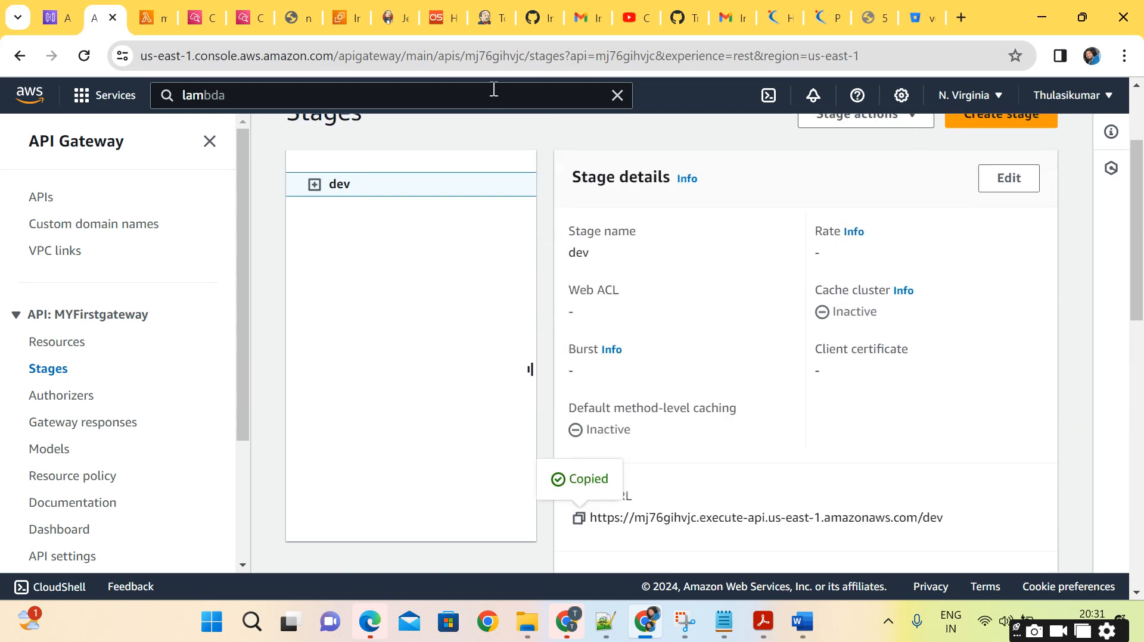
Open the copied dev stage Invoke URL in the EC2 Instances browser tab to check the root response.
{"action": "left_click", "coordinate": [328, 19]}
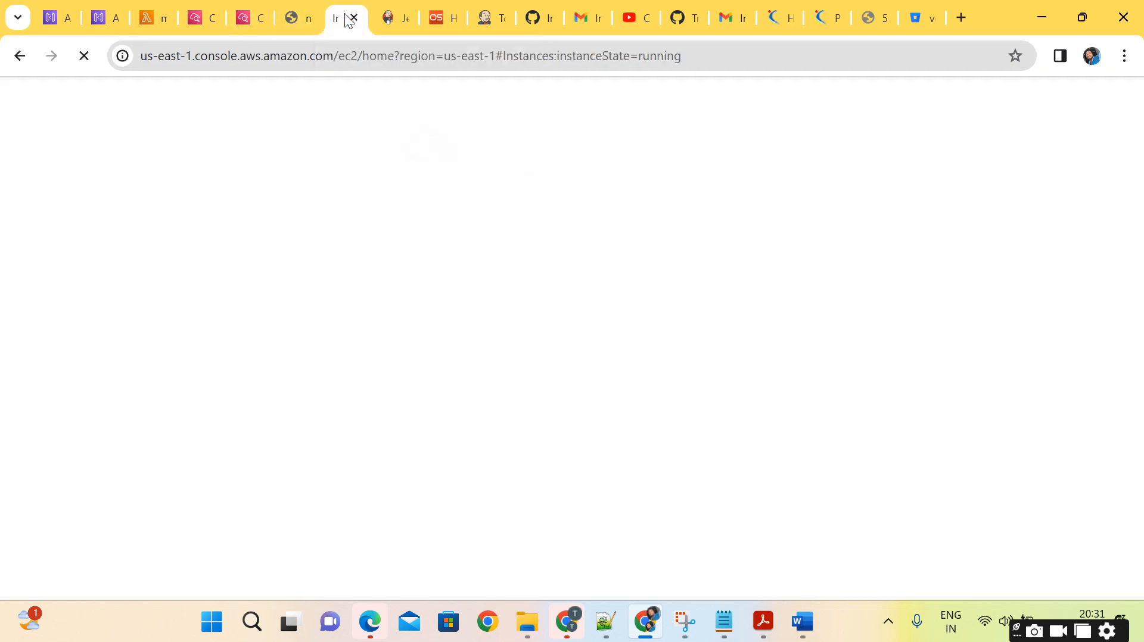
{"action": "left_click", "coordinate": [265, 56]}
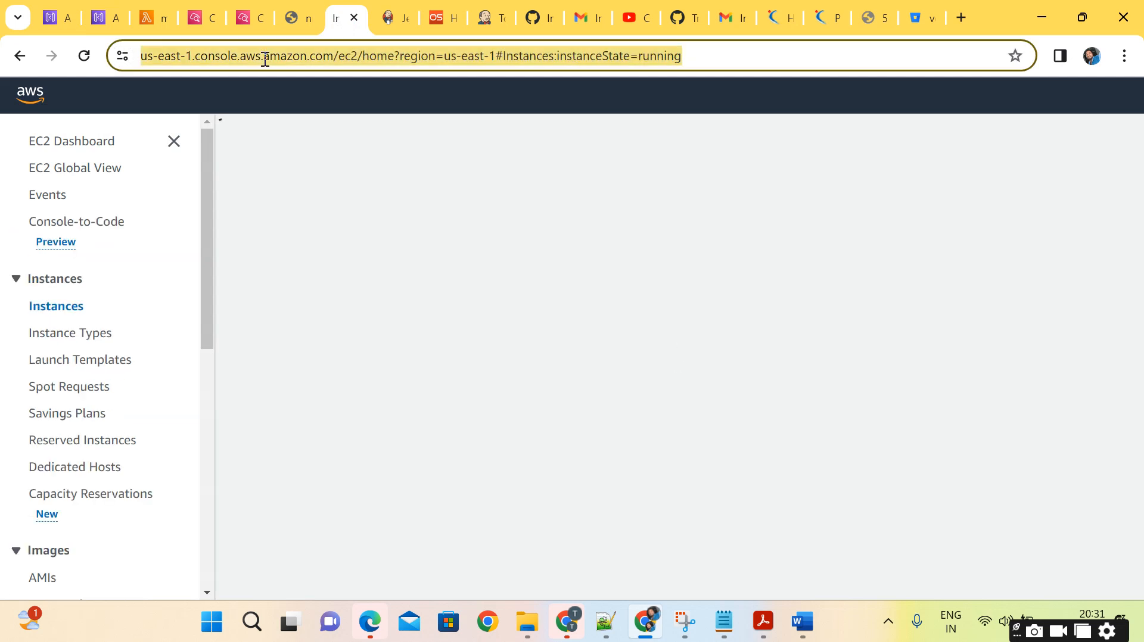
{"action": "key", "text": "ctrl+v"}
{"action": "key", "text": "Return"}
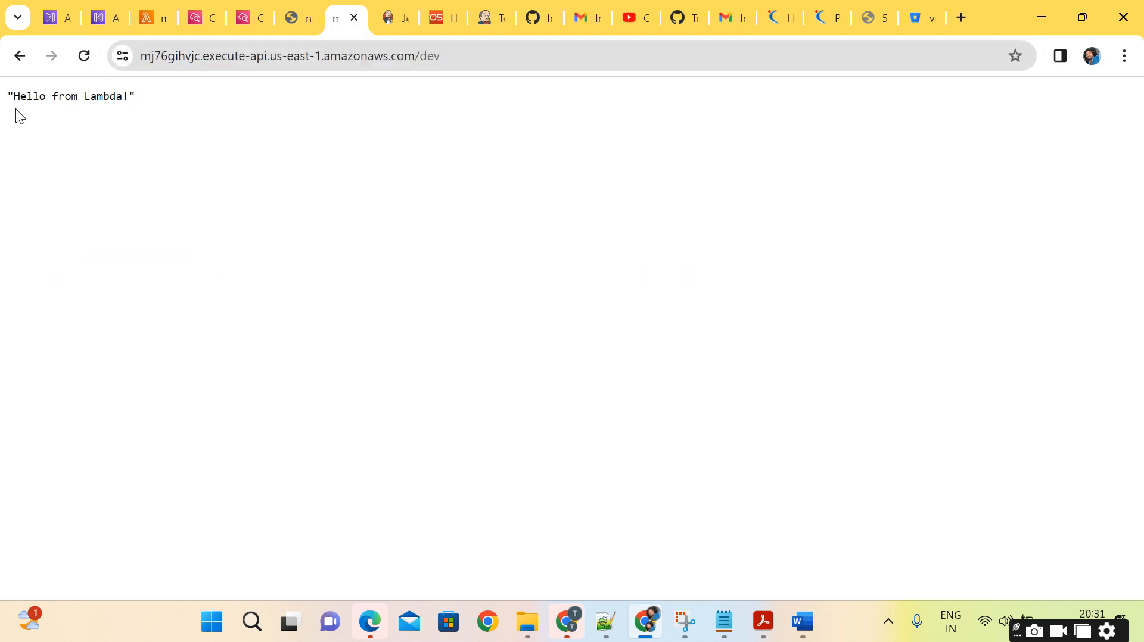
{"action": "left_click_drag", "start_coordinate": [14, 95], "coordinate": [173, 96]}
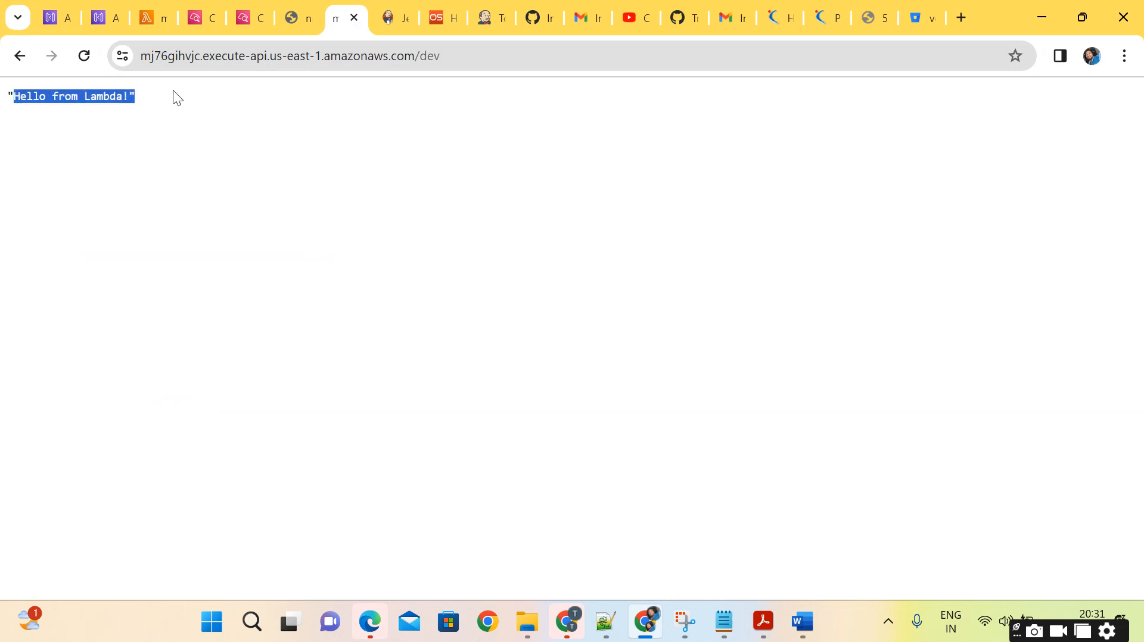
{"action": "left_click", "coordinate": [177, 98]}
{"action": "left_click", "coordinate": [495, 57]}
{"action": "key", "text": "ctrl+c"}
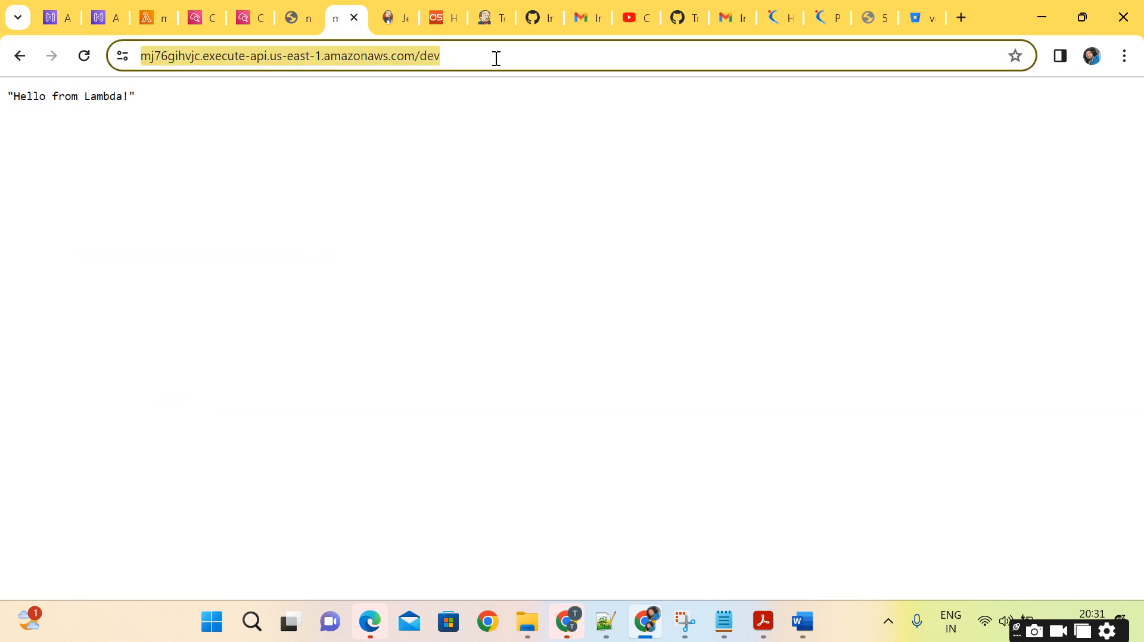
{"action": "type", "text": "/house"}
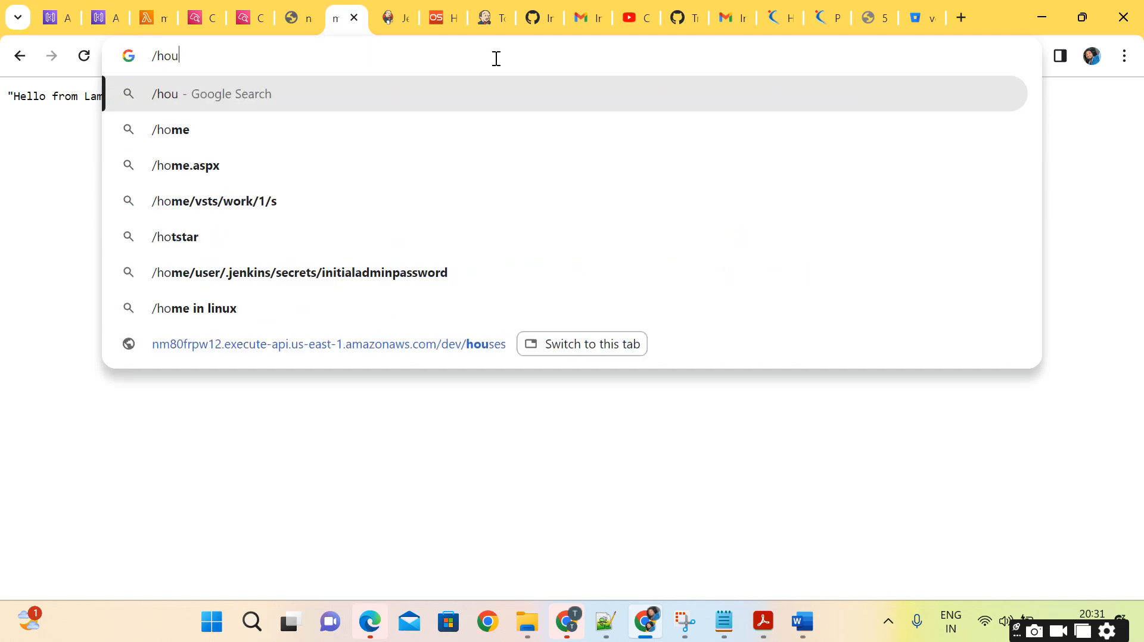
{"action": "type", "text": "s"}
{"action": "key", "text": "Return"}
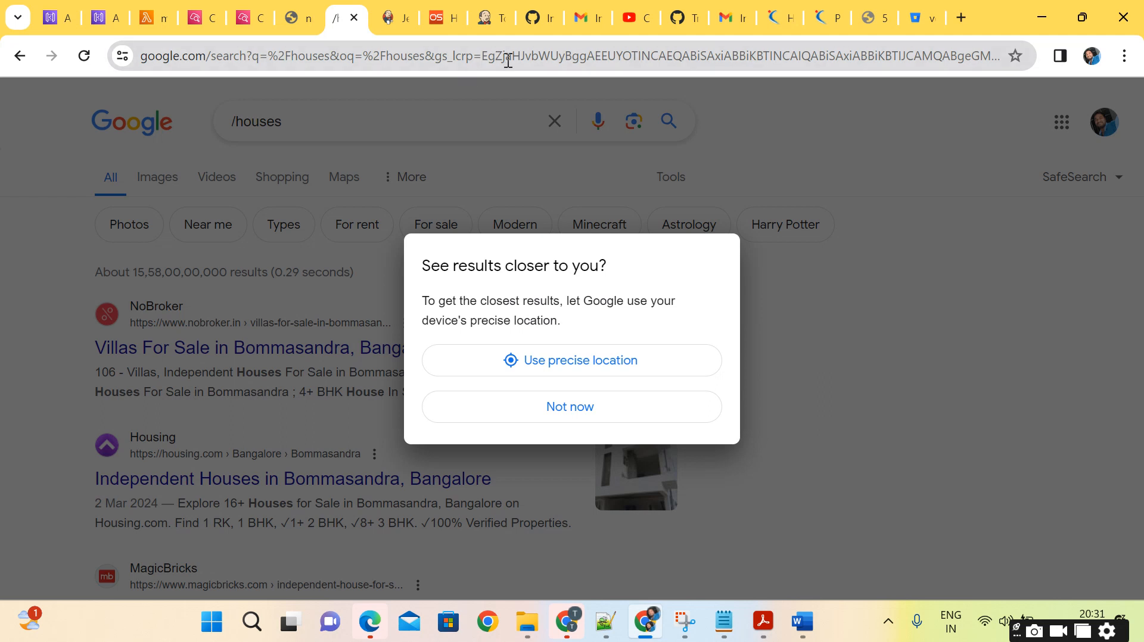
{"action": "left_click", "coordinate": [508, 60]}
{"action": "type", "text": "/h"}
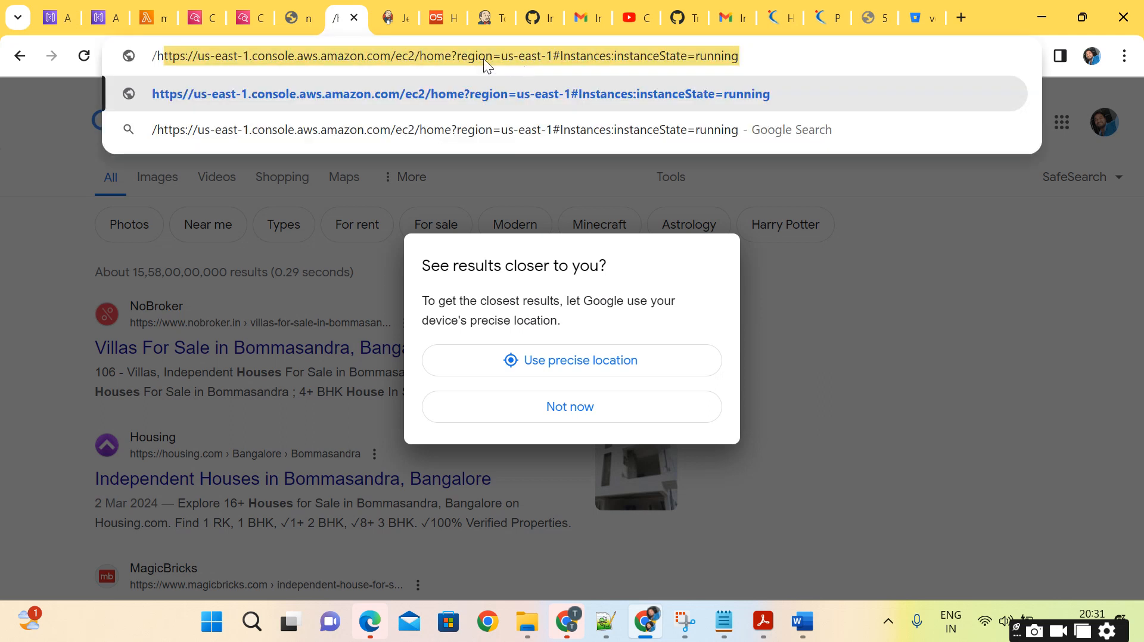
Load the copied dev stage Invoke URL in place of the /houses web search.
{"action": "left_click", "coordinate": [105, 17]}
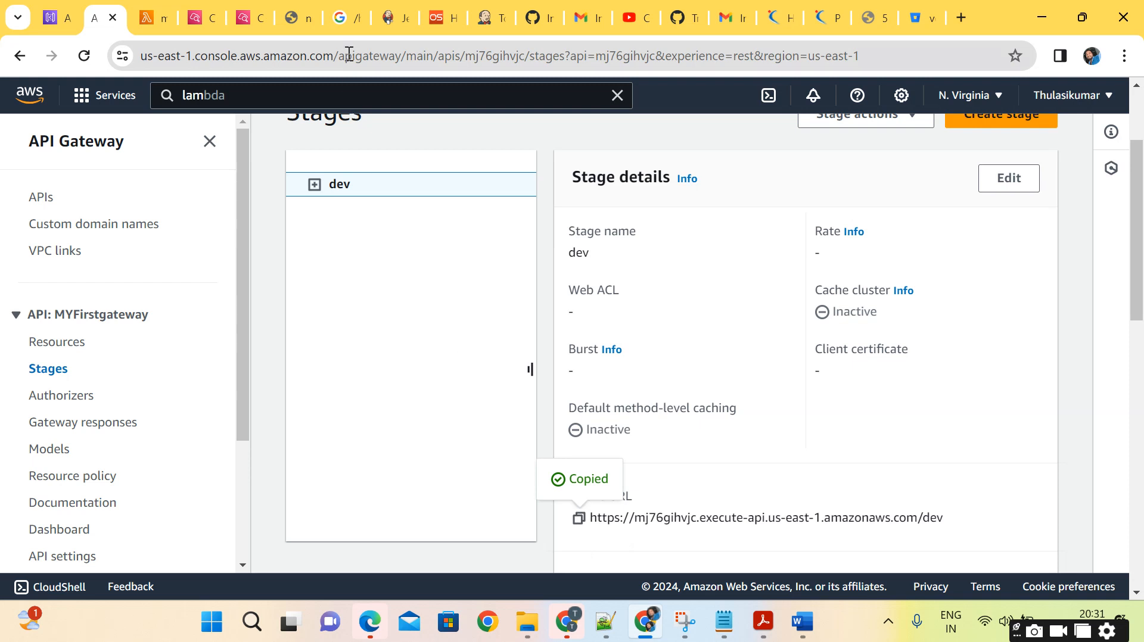
{"action": "left_click", "coordinate": [346, 27]}
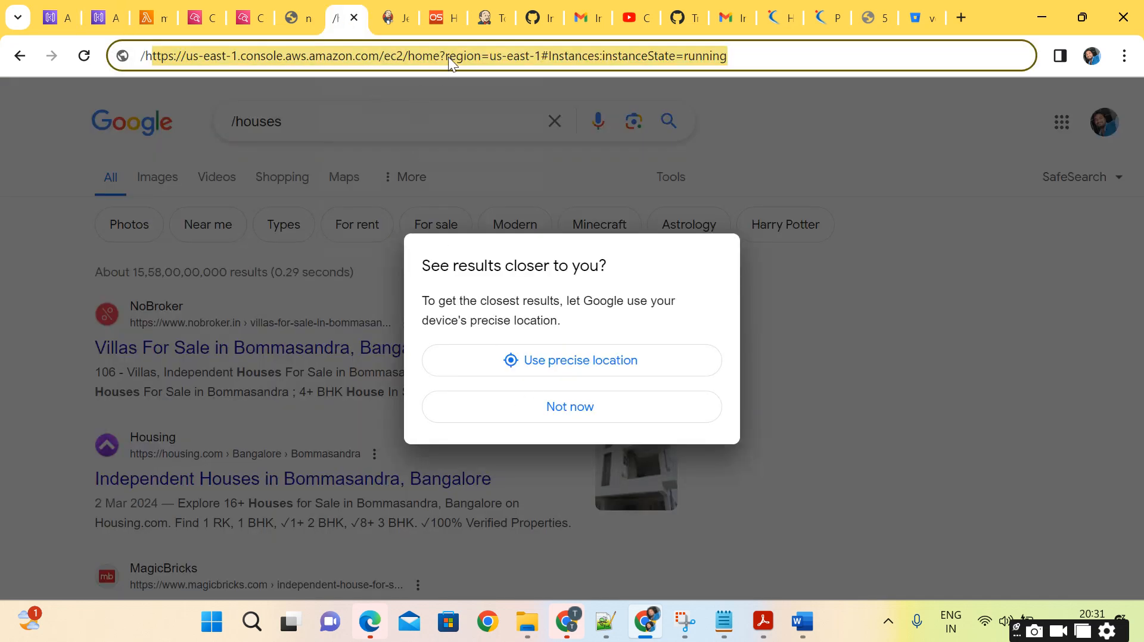
{"action": "key", "text": "ctrl+v"}
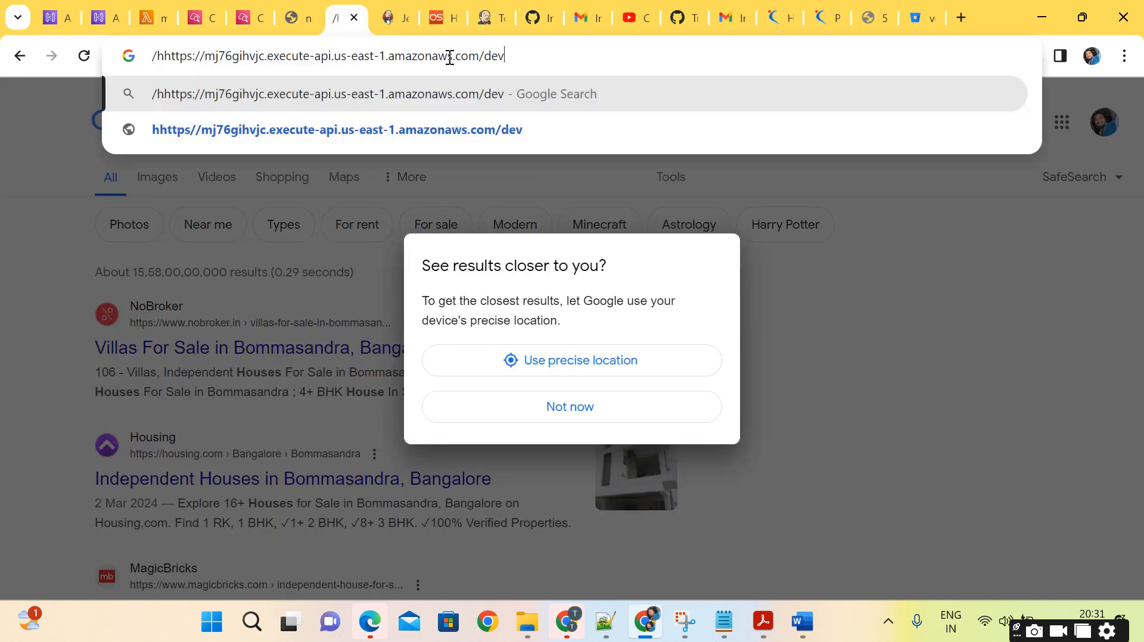
{"action": "key", "text": "ctrl+a"}
{"action": "key", "text": "ctrl+v"}
{"action": "key", "text": "Return"}
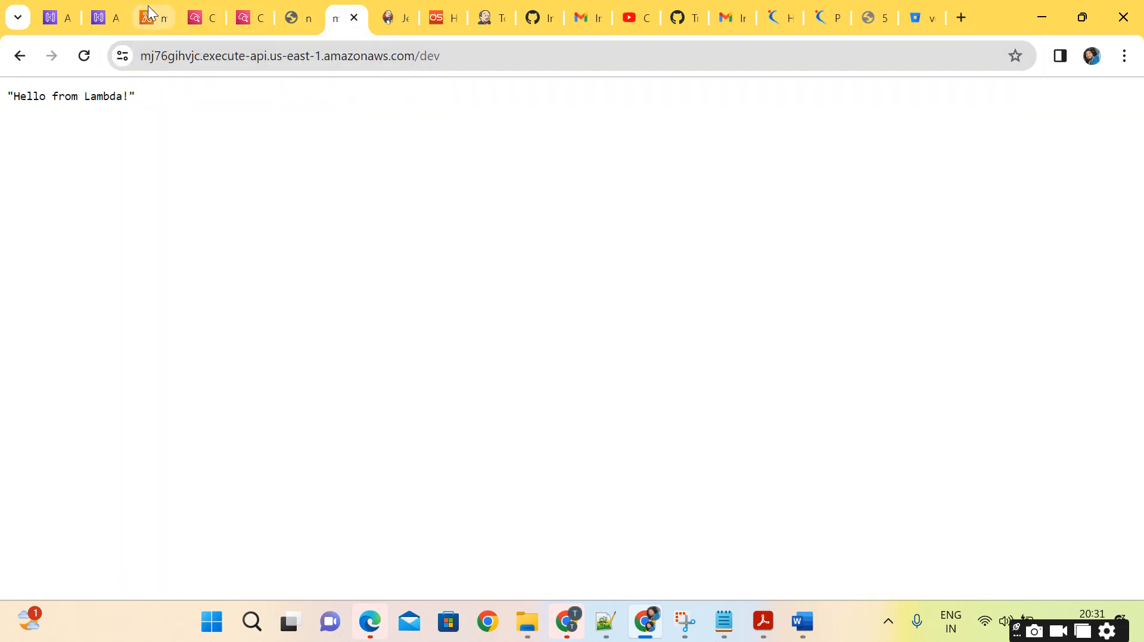
Return to the API Gateway stages page and review the dev stage's details and stage variables.
{"action": "left_click", "coordinate": [95, 19]}
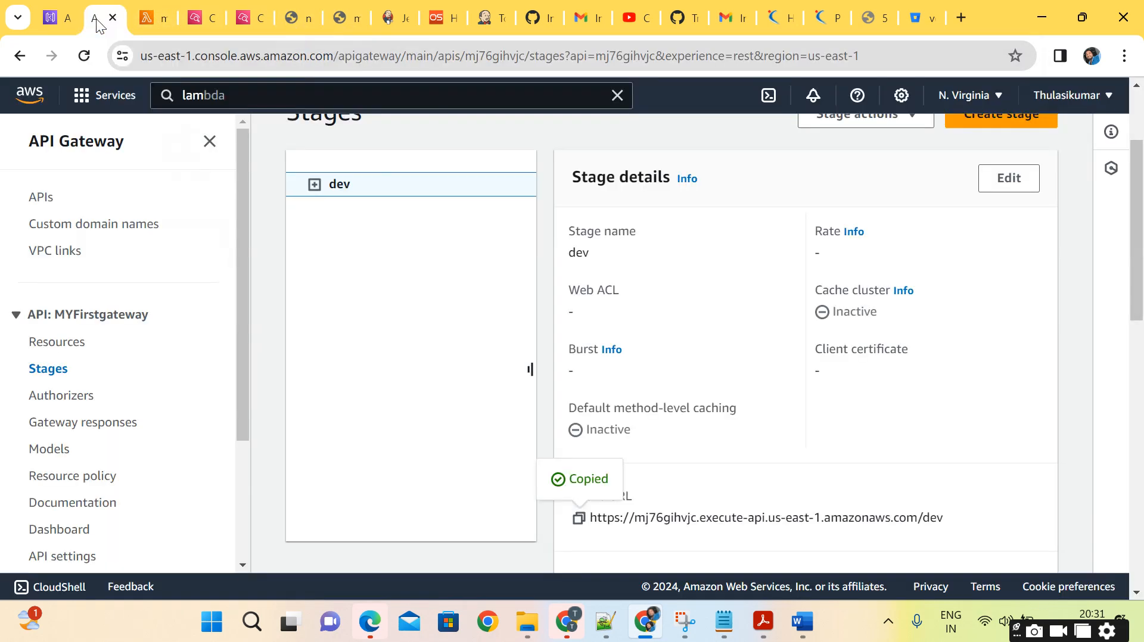
{"action": "scroll", "coordinate": [496, 333], "scroll_direction": "up", "scroll_amount": 2}
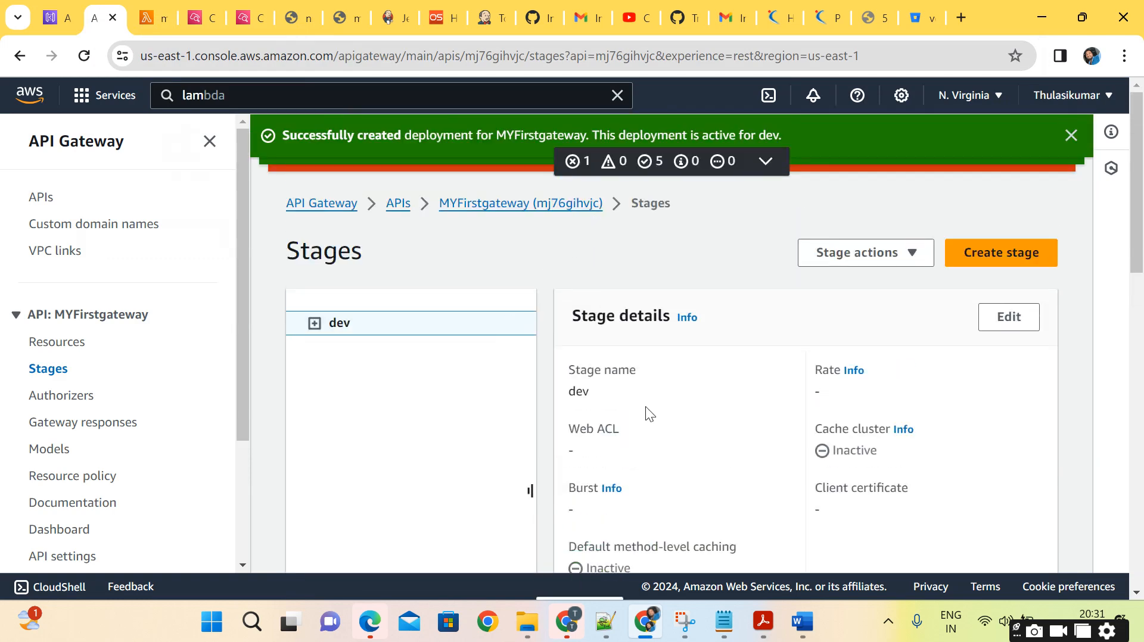
{"action": "scroll", "coordinate": [645, 406], "scroll_direction": "down", "scroll_amount": 10}
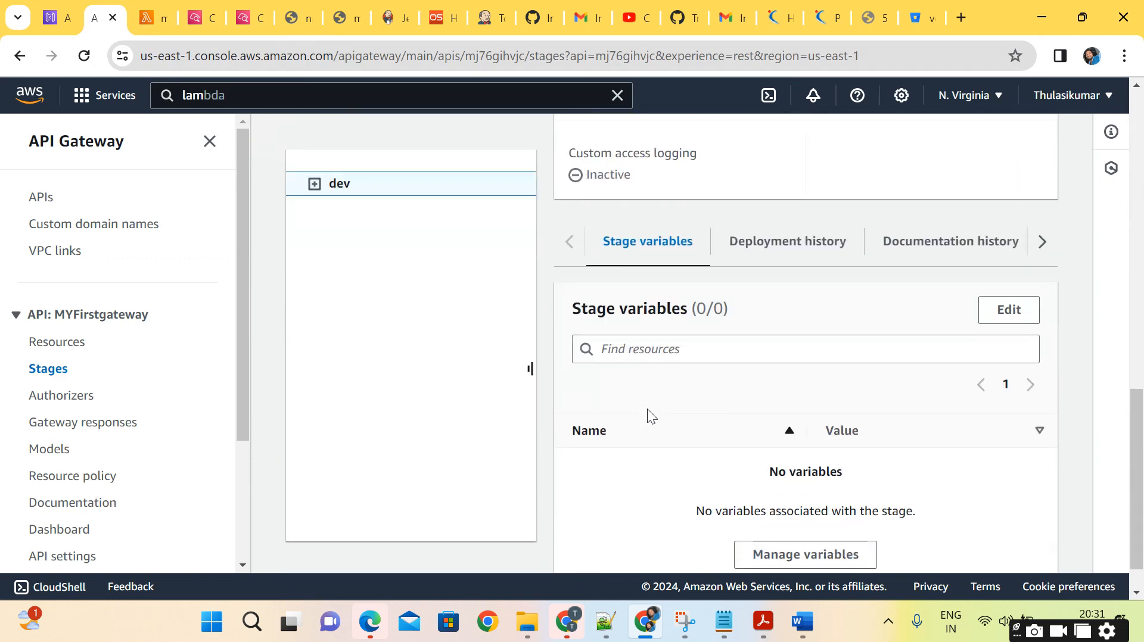
{"action": "scroll", "coordinate": [647, 409], "scroll_direction": "up", "scroll_amount": 10}
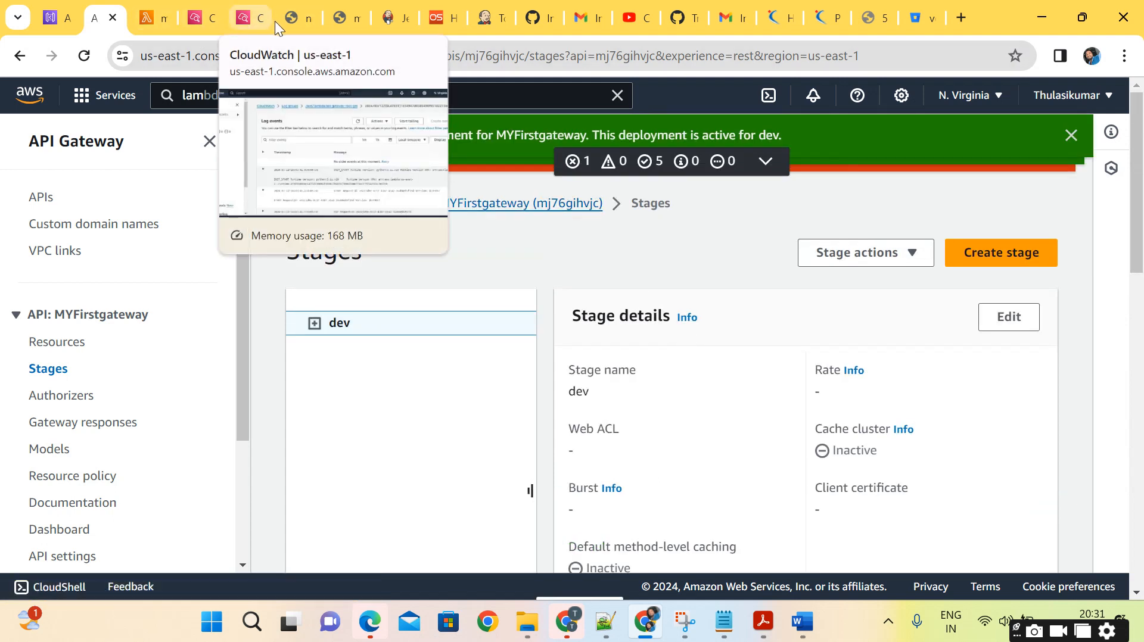
Append /houses to the dev stage Invoke URL and check the response of that route.
{"action": "left_click", "coordinate": [341, 23]}
{"action": "left_click", "coordinate": [460, 60]}
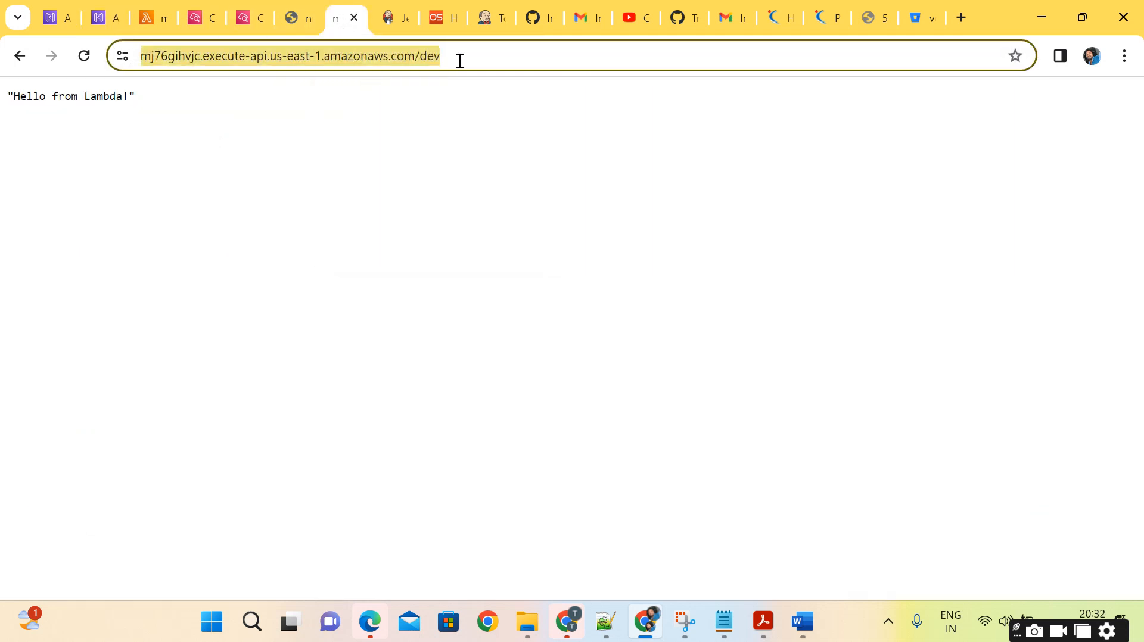
{"action": "key", "text": "End"}
{"action": "type", "text": "/"}
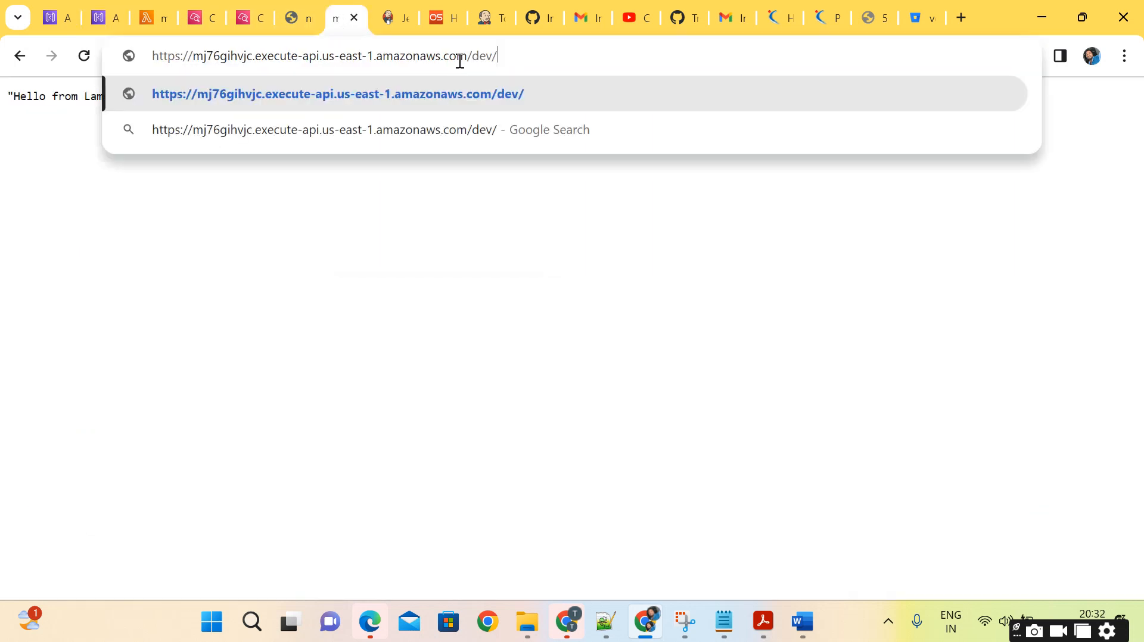
{"action": "type", "text": "houses"}
{"action": "key", "text": "Return"}
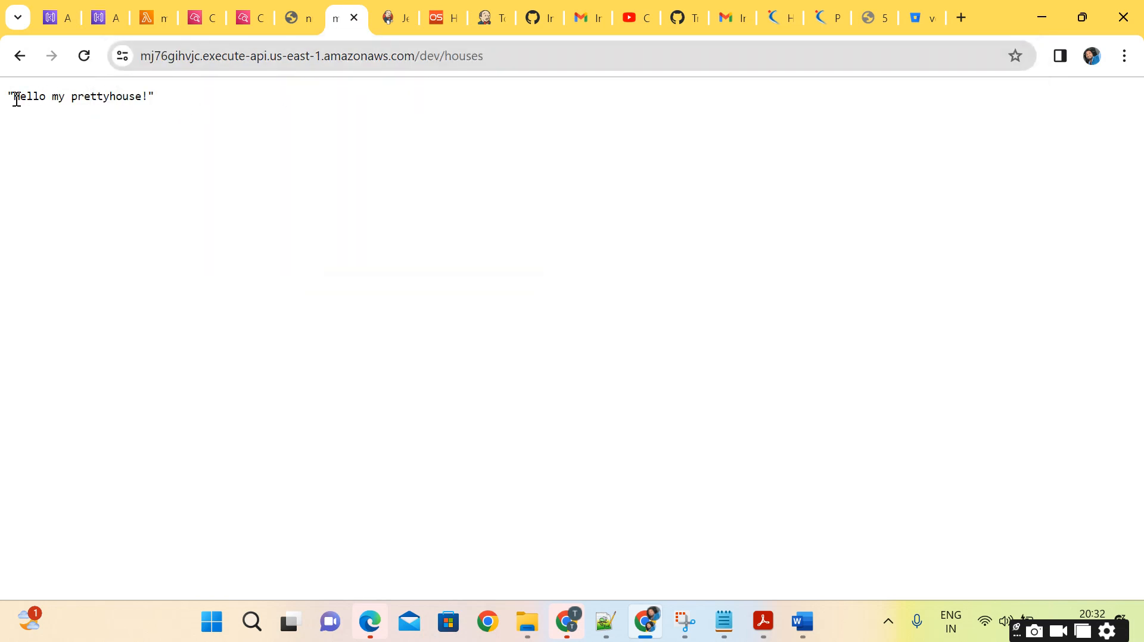
{"action": "left_click_drag", "start_coordinate": [13, 97], "coordinate": [163, 106]}
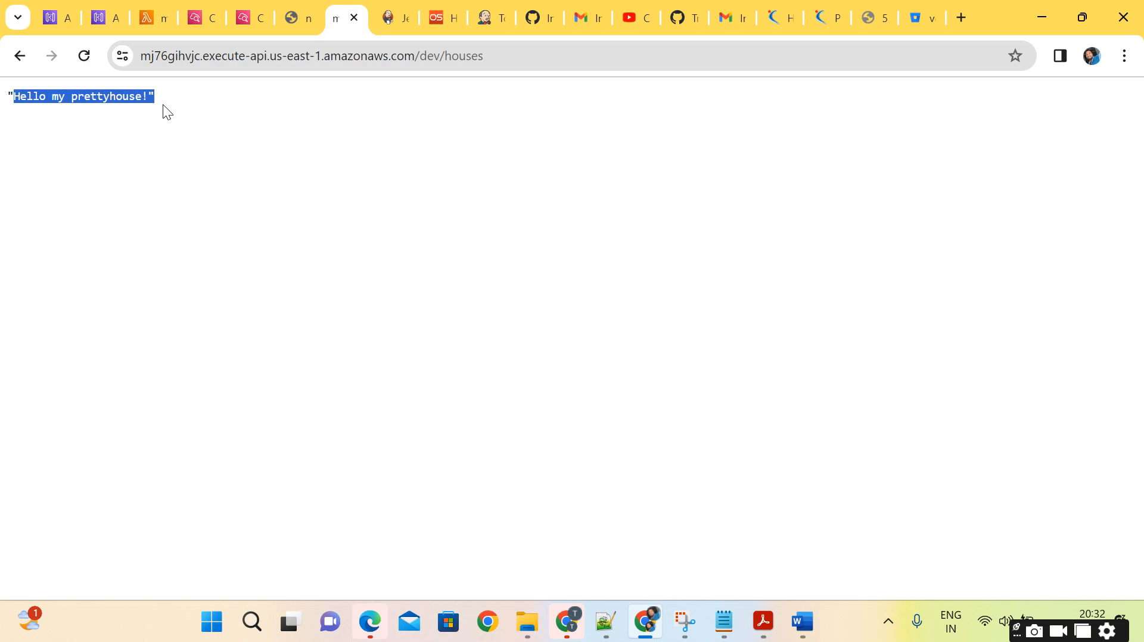
{"action": "left_click", "coordinate": [260, 146]}
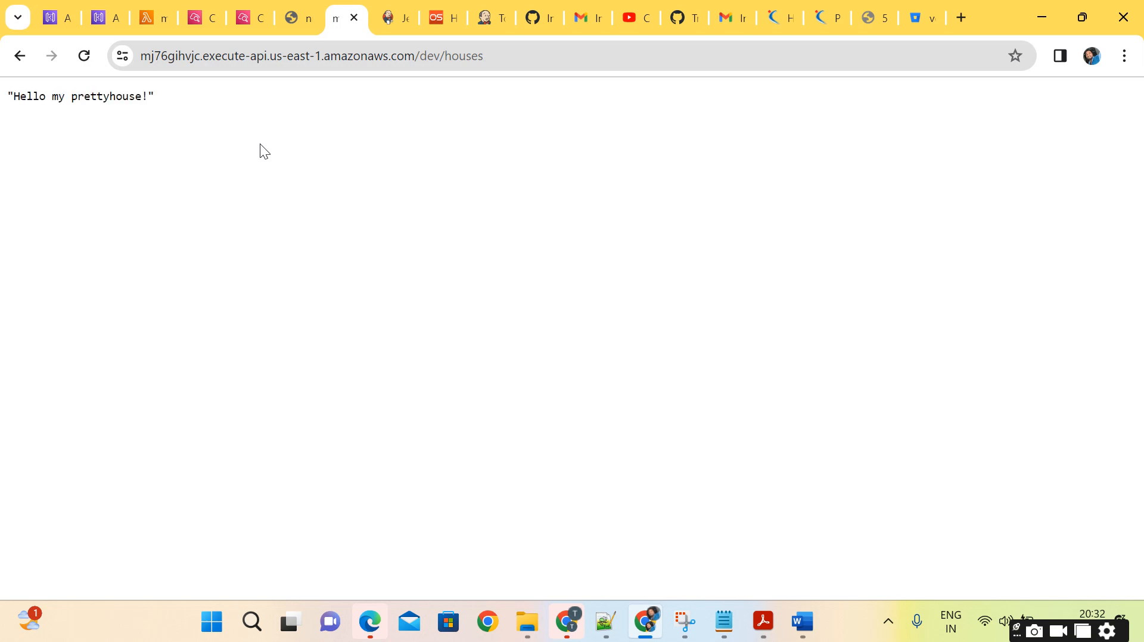
Request the undefined path /dev/wrong on the API and inspect the returned message.
{"action": "left_click", "coordinate": [518, 59]}
{"action": "left_click", "coordinate": [518, 59]}
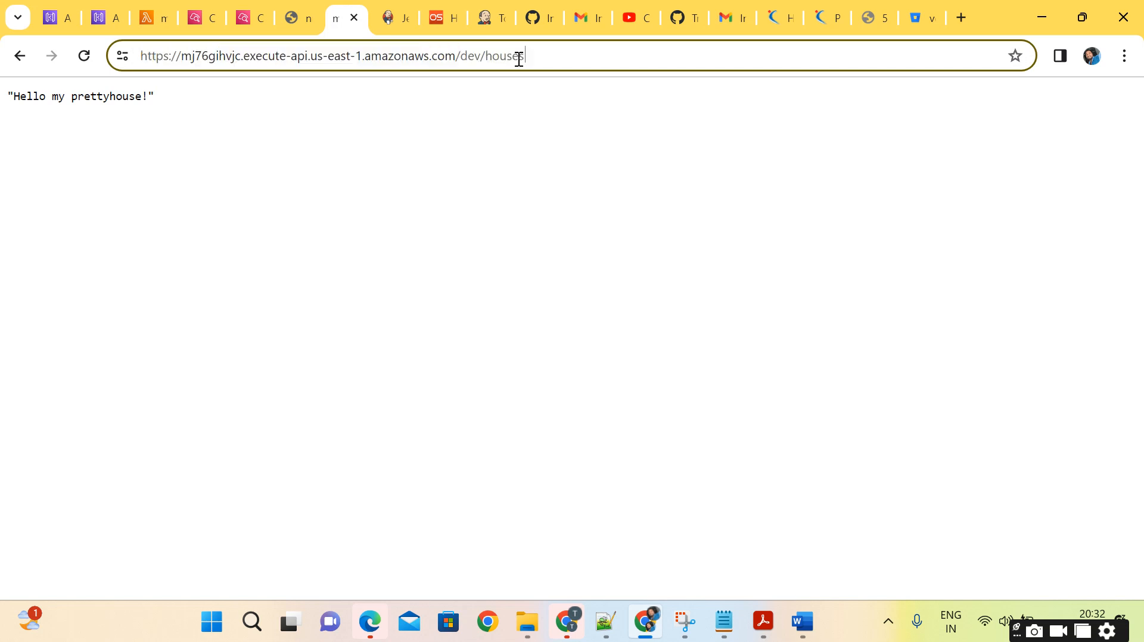
{"action": "key", "text": "BackSpace"}
{"action": "key", "text": "BackSpace"}
{"action": "key", "text": "BackSpace"}
{"action": "key", "text": "BackSpace"}
{"action": "key", "text": "BackSpace"}
{"action": "key", "text": "BackSpace"}
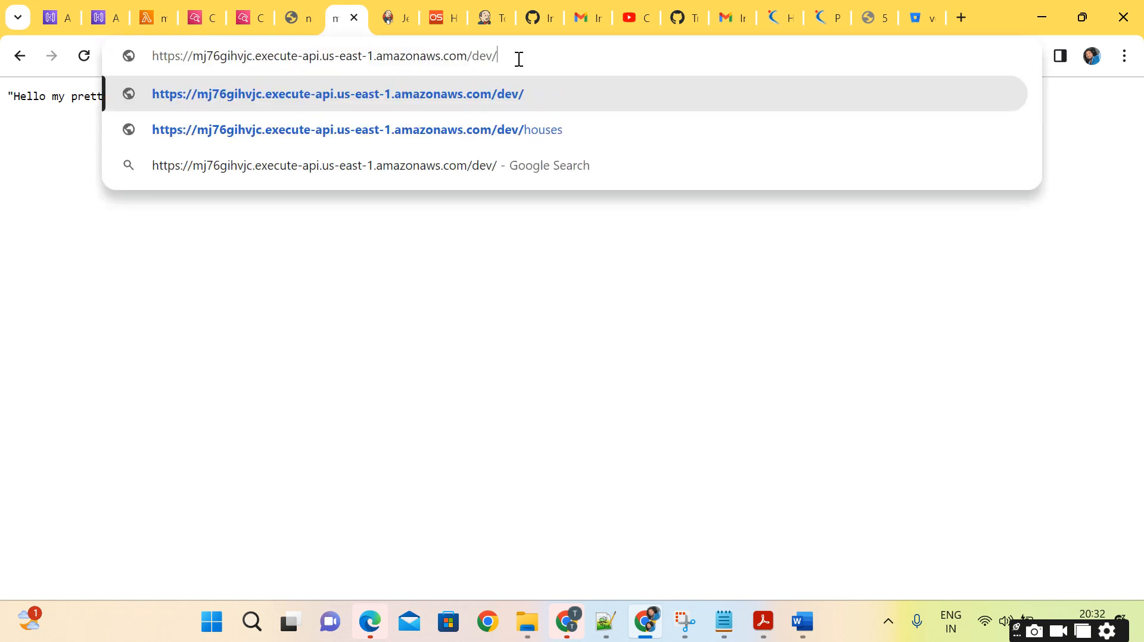
{"action": "type", "text": "wrong"}
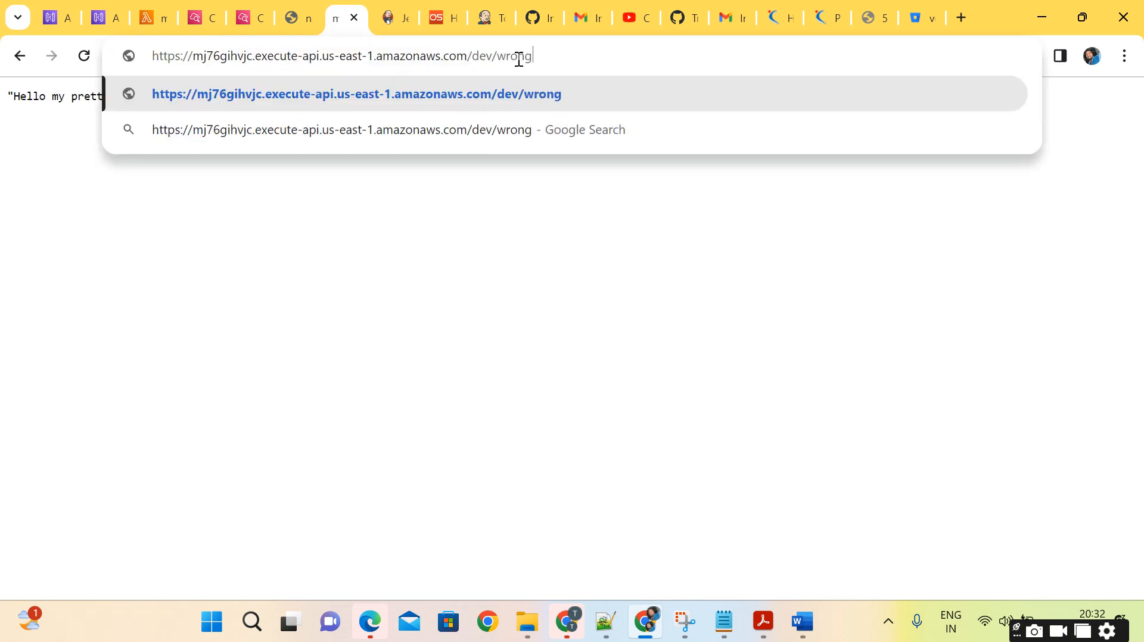
{"action": "key", "text": "Return"}
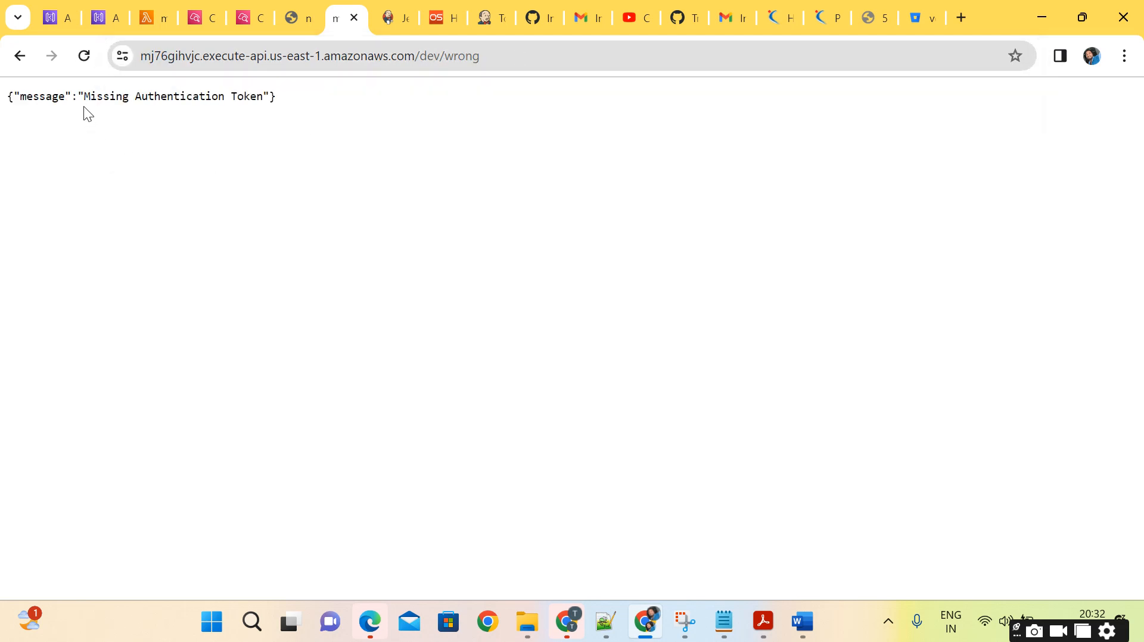
{"action": "left_click_drag", "start_coordinate": [80, 91], "coordinate": [276, 103]}
{"action": "left_click", "coordinate": [292, 105]}
Replace the wrong path with houses and check the /dev/houses response again.
{"action": "left_click", "coordinate": [536, 56]}
{"action": "double_click", "coordinate": [537, 55]}
{"action": "key", "text": "BackSpace"}
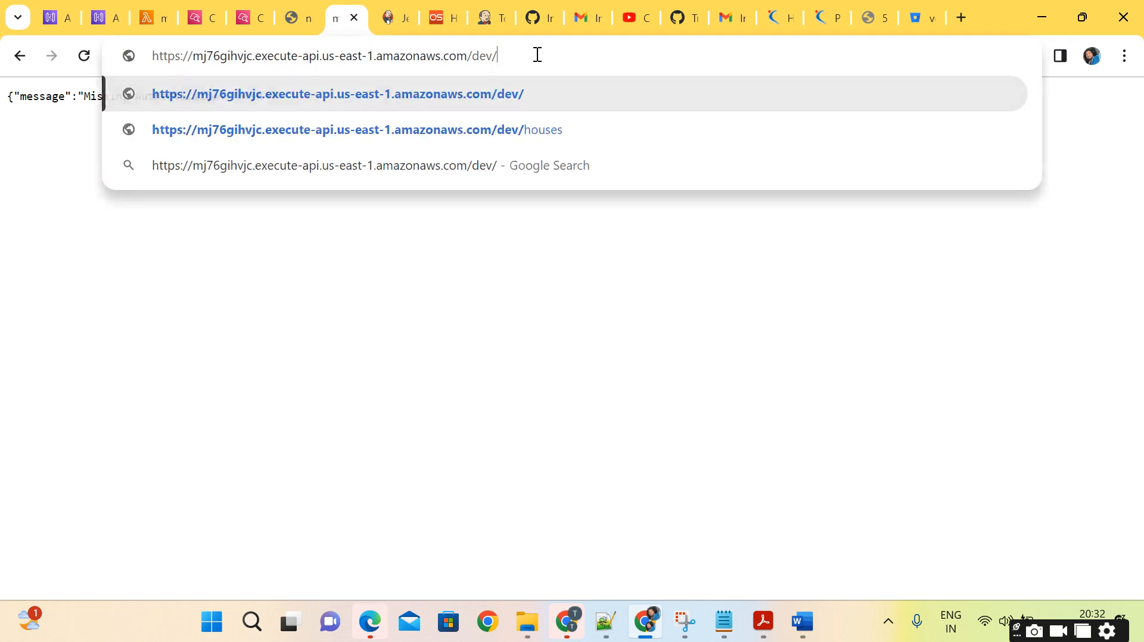
{"action": "type", "text": "houses"}
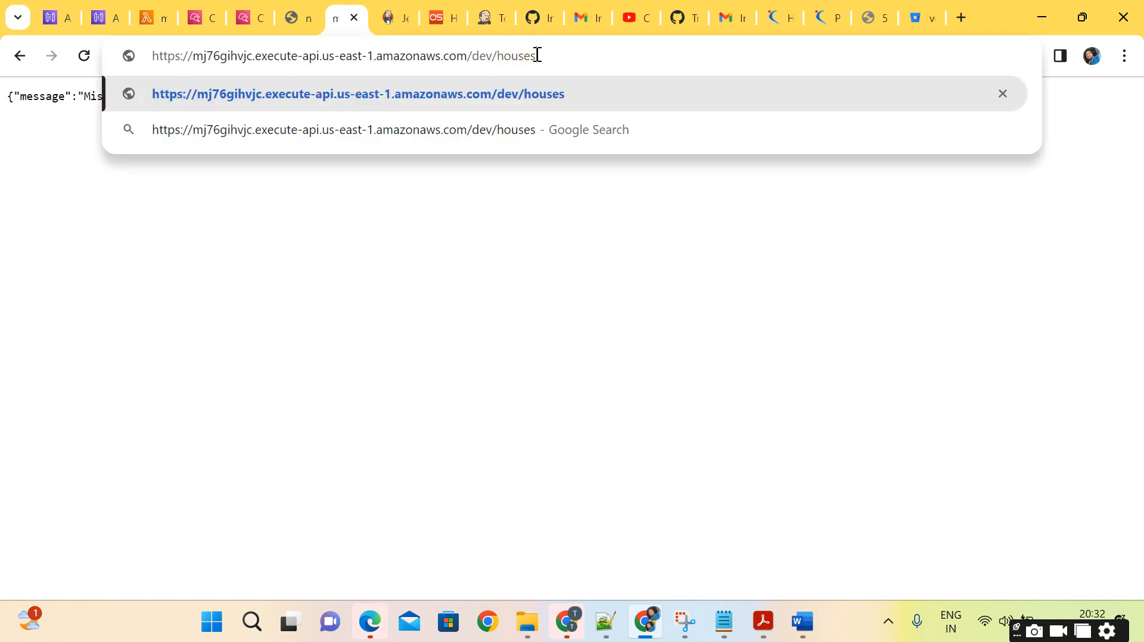
{"action": "key", "text": "Return"}
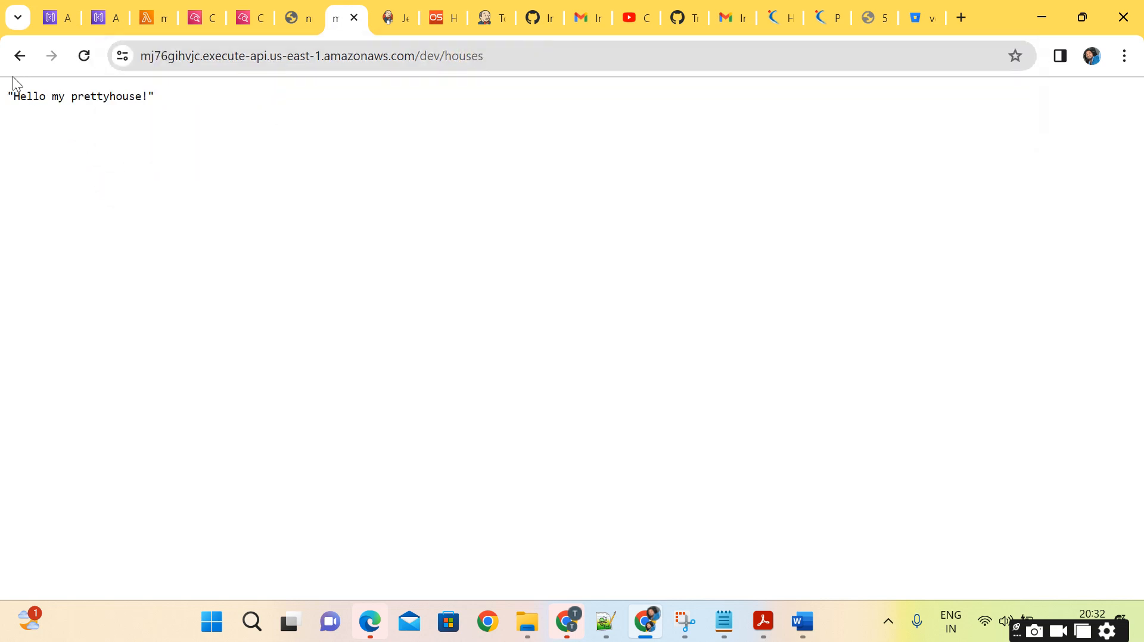
{"action": "left_click_drag", "start_coordinate": [13, 98], "coordinate": [155, 92]}
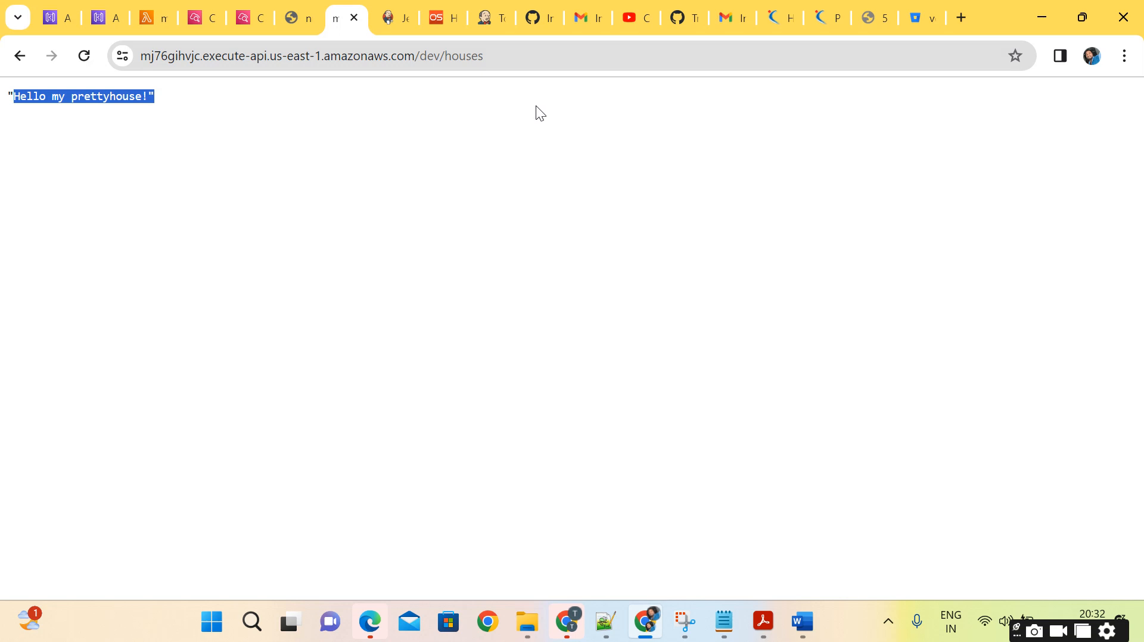
Remove houses from the URL and load the API's /dev/ root route.
{"action": "left_click", "coordinate": [446, 55]}
{"action": "left_click_drag", "start_coordinate": [445, 55], "coordinate": [560, 61]}
{"action": "key", "text": "BackSpace"}
{"action": "key", "text": "Return"}
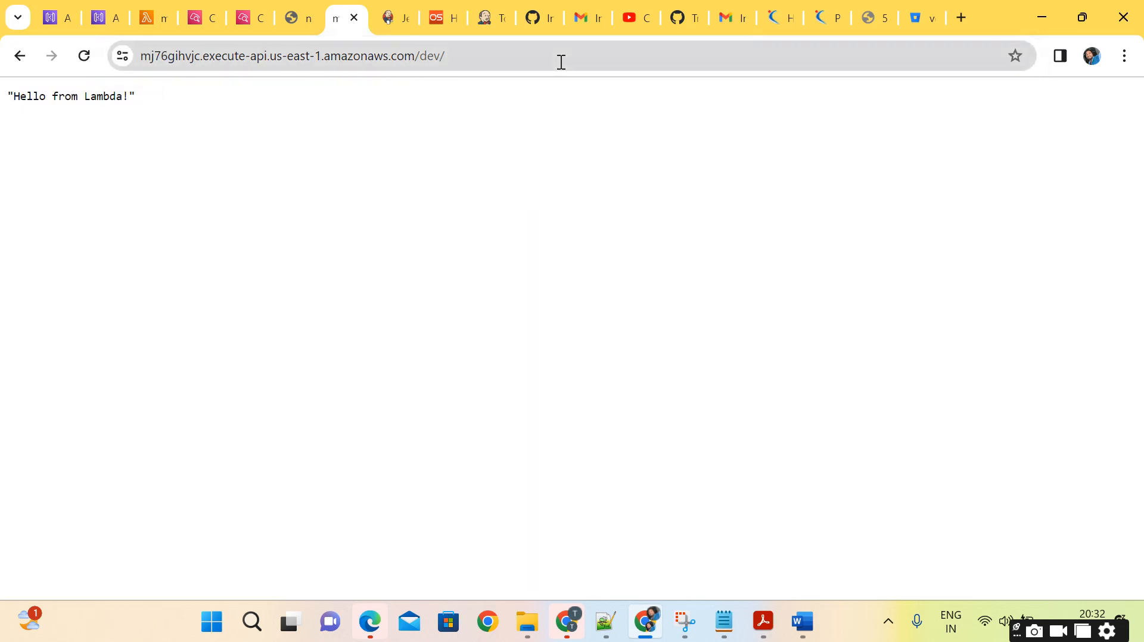
Request /dev/houses once more and highlight the end of its path in the URL.
{"action": "left_click", "coordinate": [561, 61]}
{"action": "left_click", "coordinate": [561, 62]}
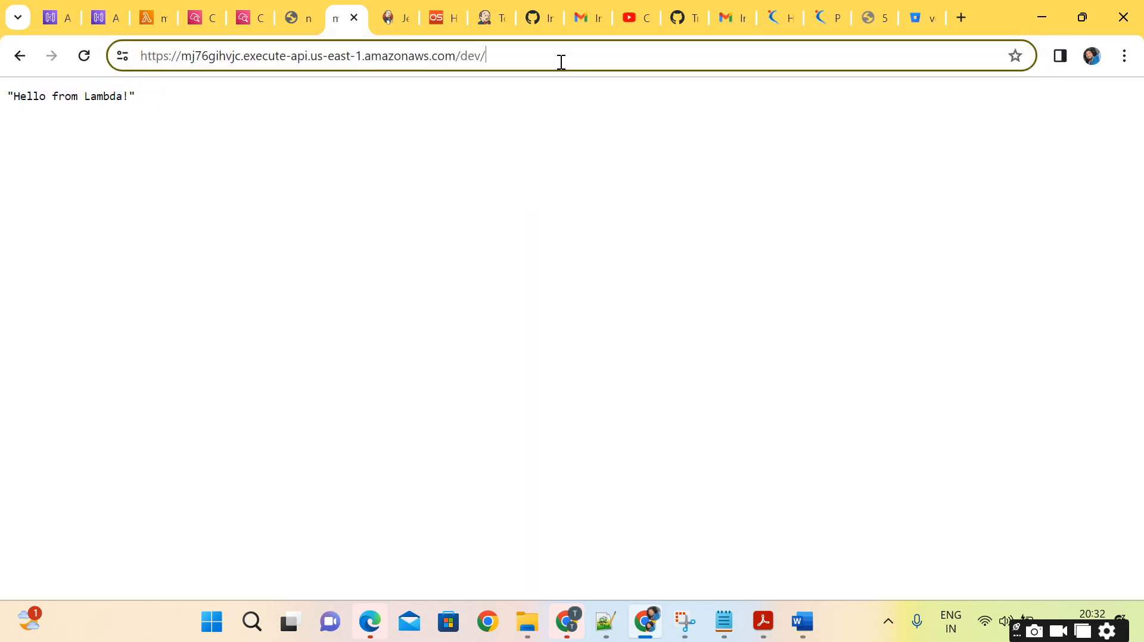
{"action": "type", "text": "houses"}
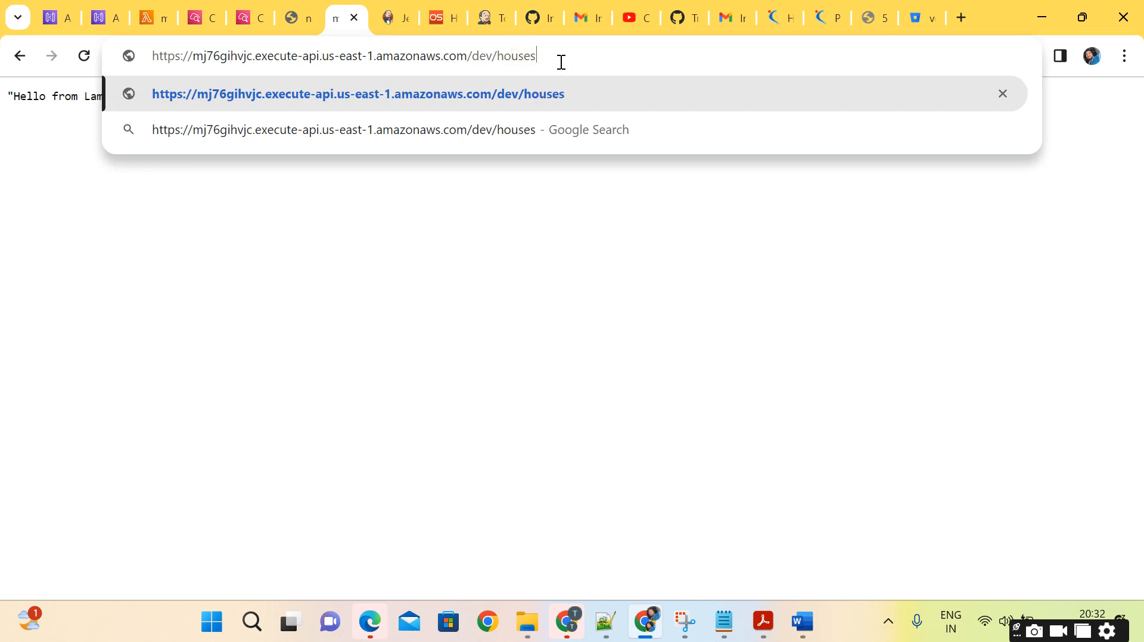
{"action": "key", "text": "Return"}
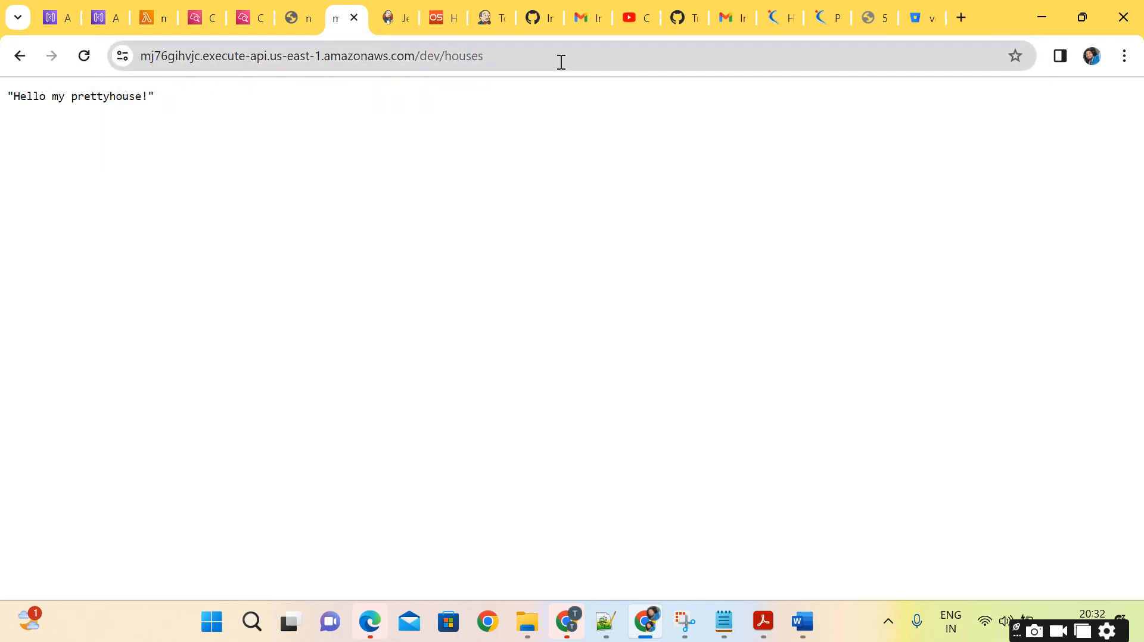
{"action": "left_click_drag", "start_coordinate": [503, 53], "coordinate": [459, 52]}
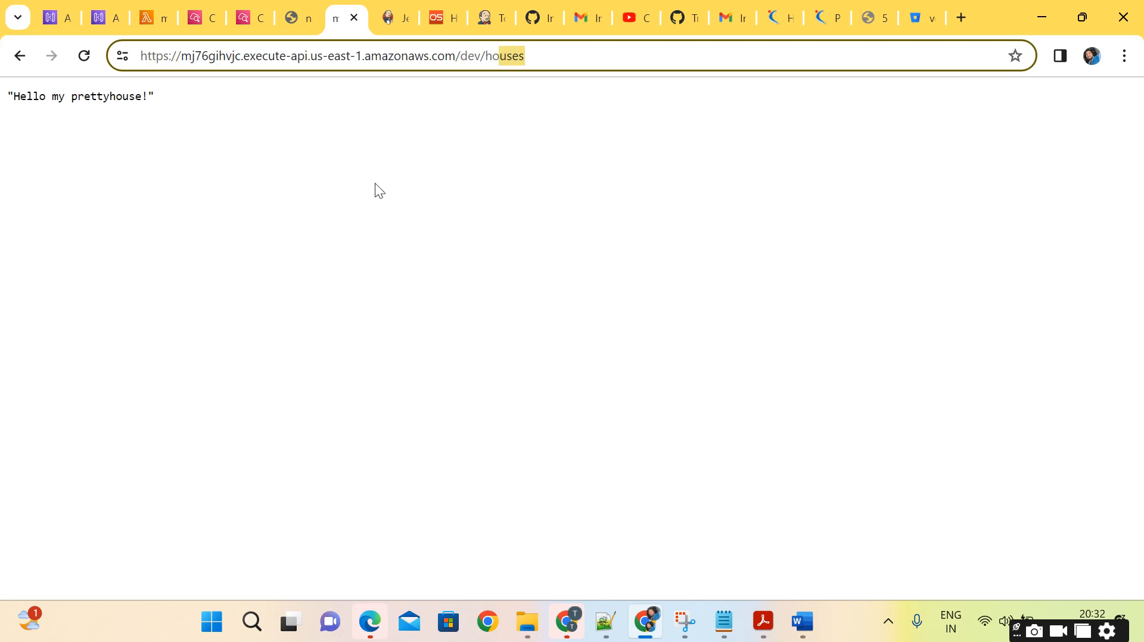
Switch to Word to review the serverless API diagram, and return to the /dev/houses response in the browser.
{"action": "left_click", "coordinate": [724, 621]}
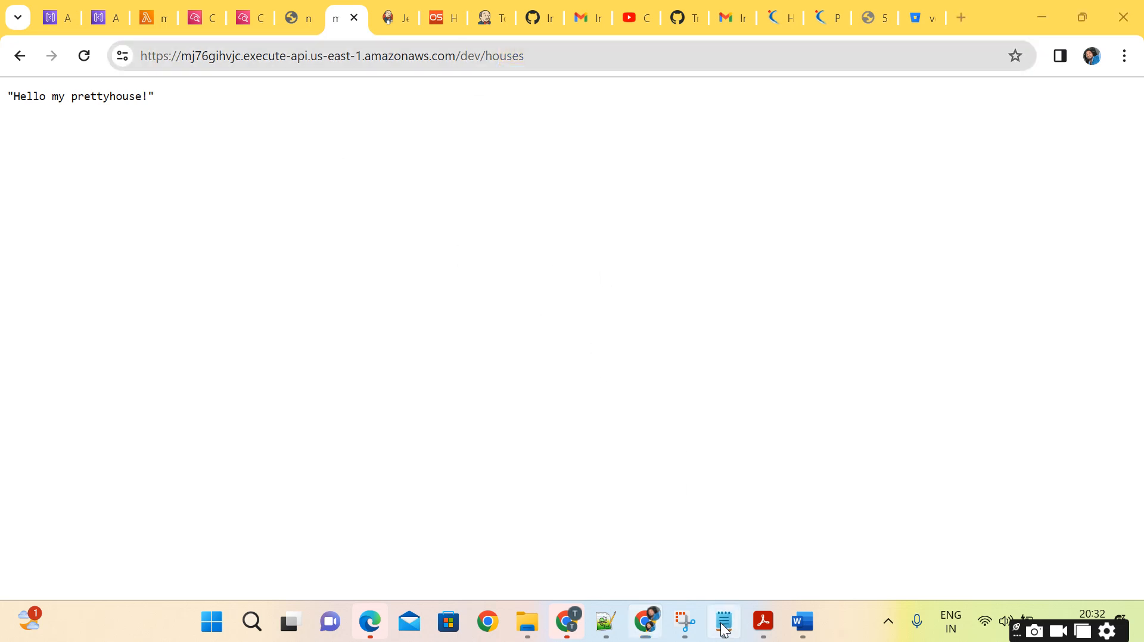
{"action": "mouse_move", "coordinate": [802, 621]}
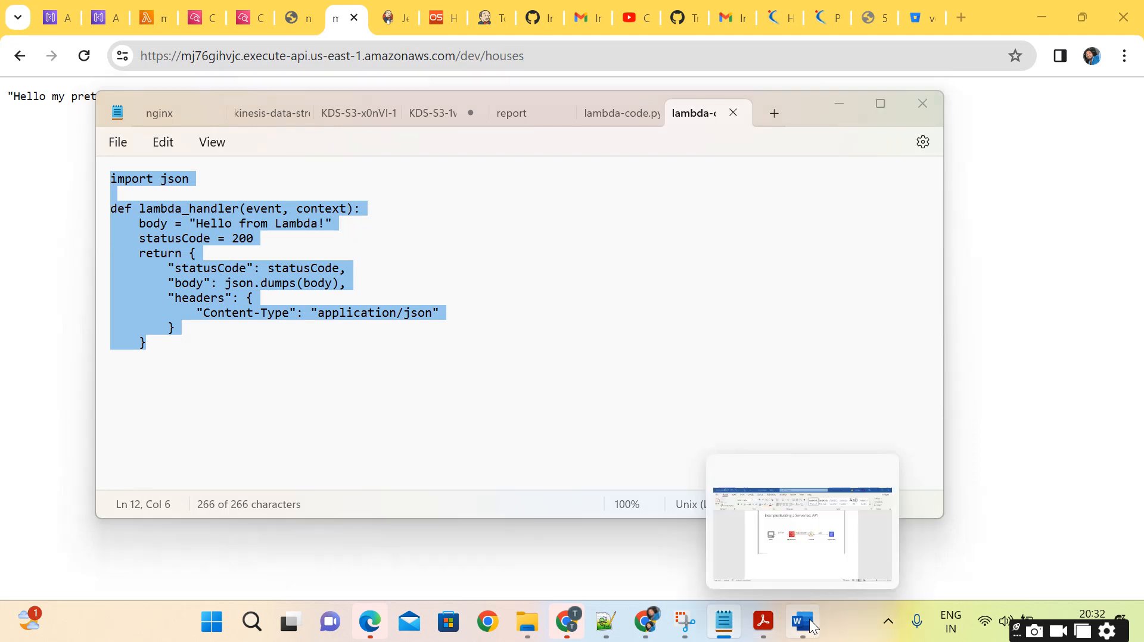
{"action": "left_click", "coordinate": [820, 536]}
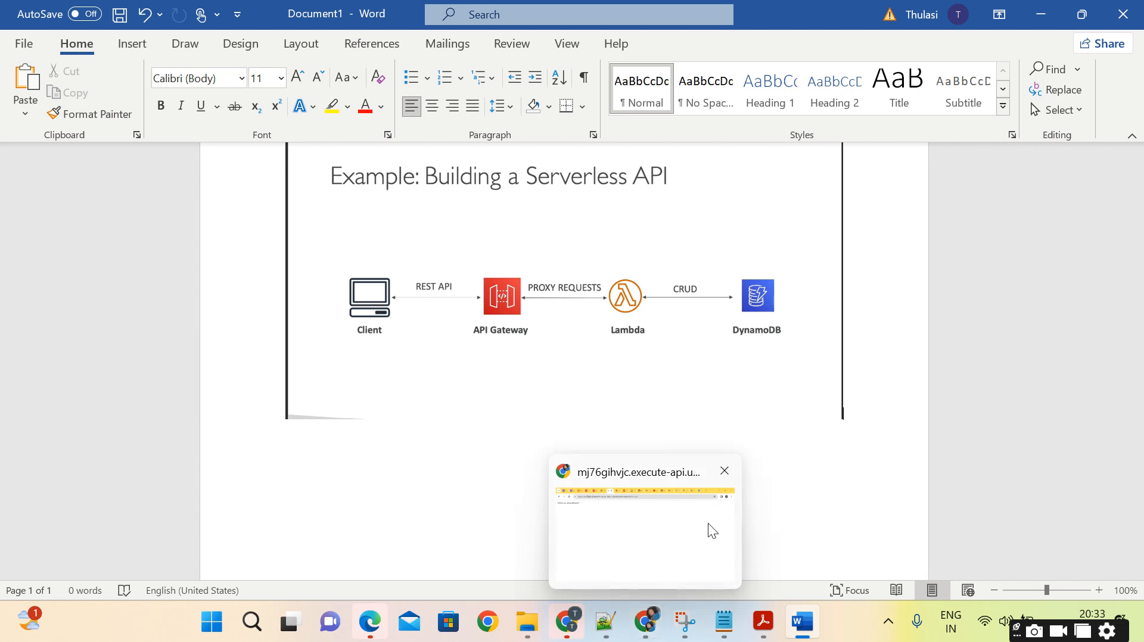
{"action": "left_click", "coordinate": [686, 523]}
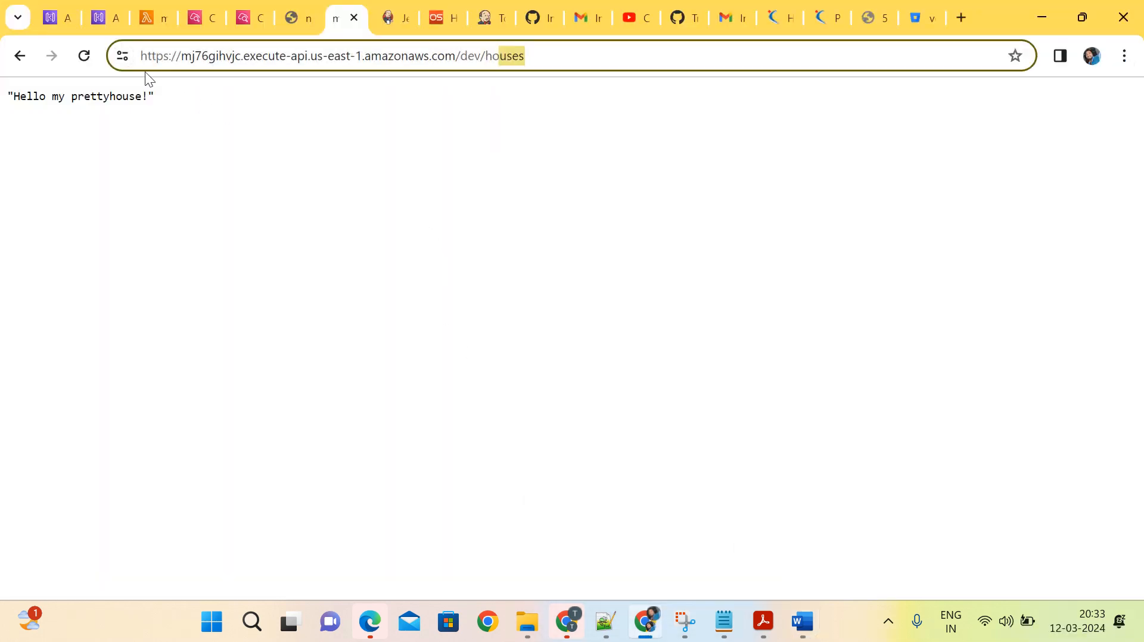
Delete the MYFirstgateway API from the API Gateway list, entering "confirm" to approve the deletion.
{"action": "left_click", "coordinate": [102, 31]}
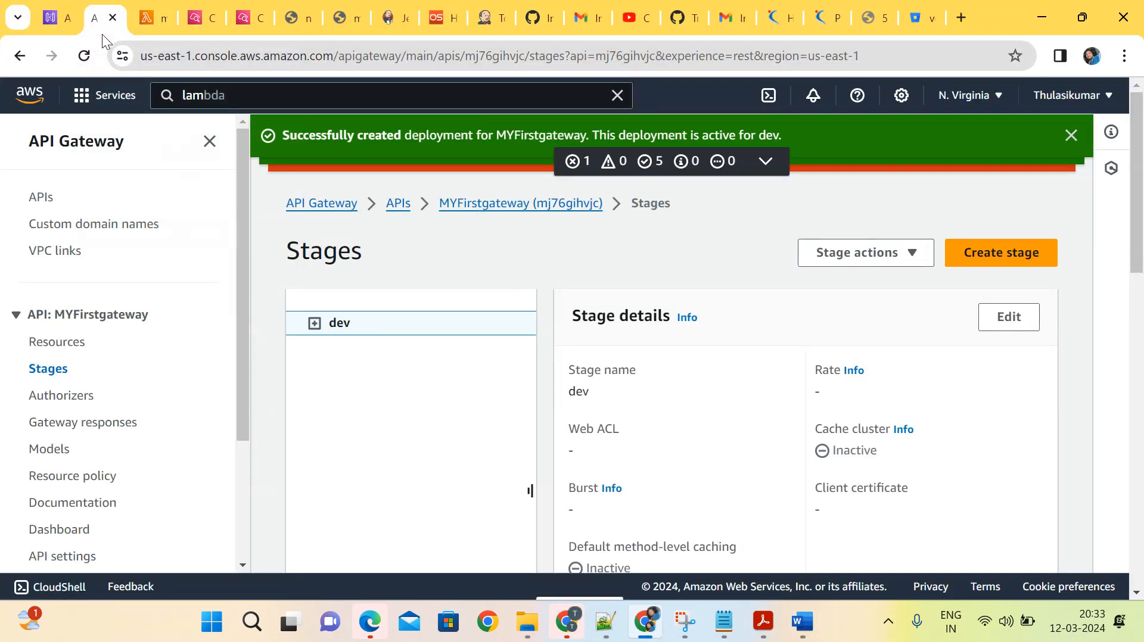
{"action": "left_click", "coordinate": [475, 204]}
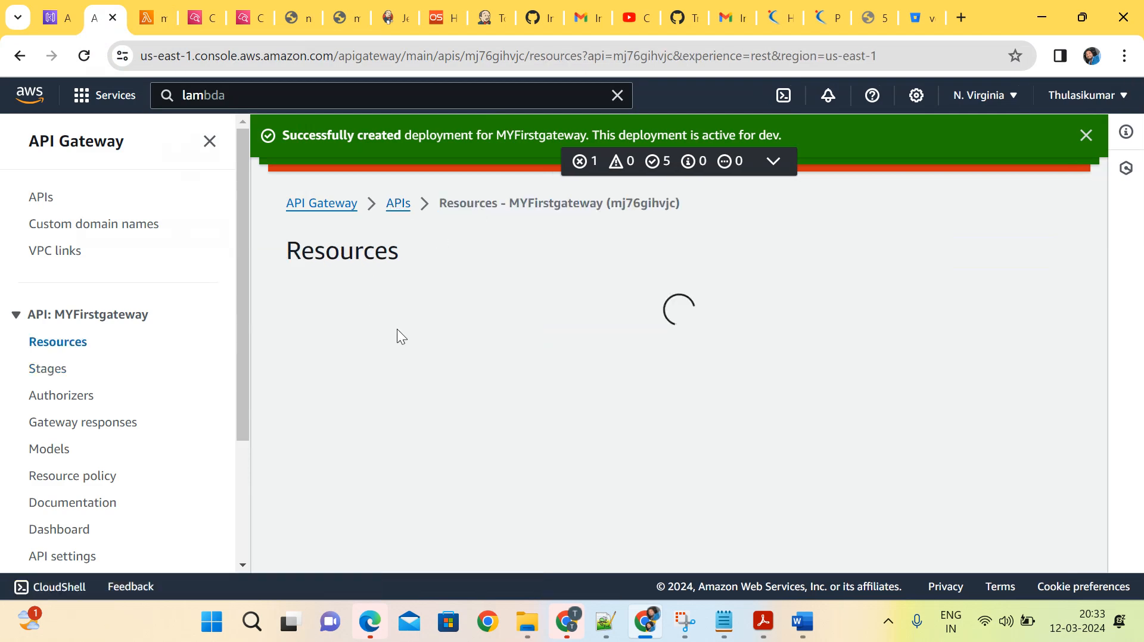
{"action": "left_click", "coordinate": [400, 204]}
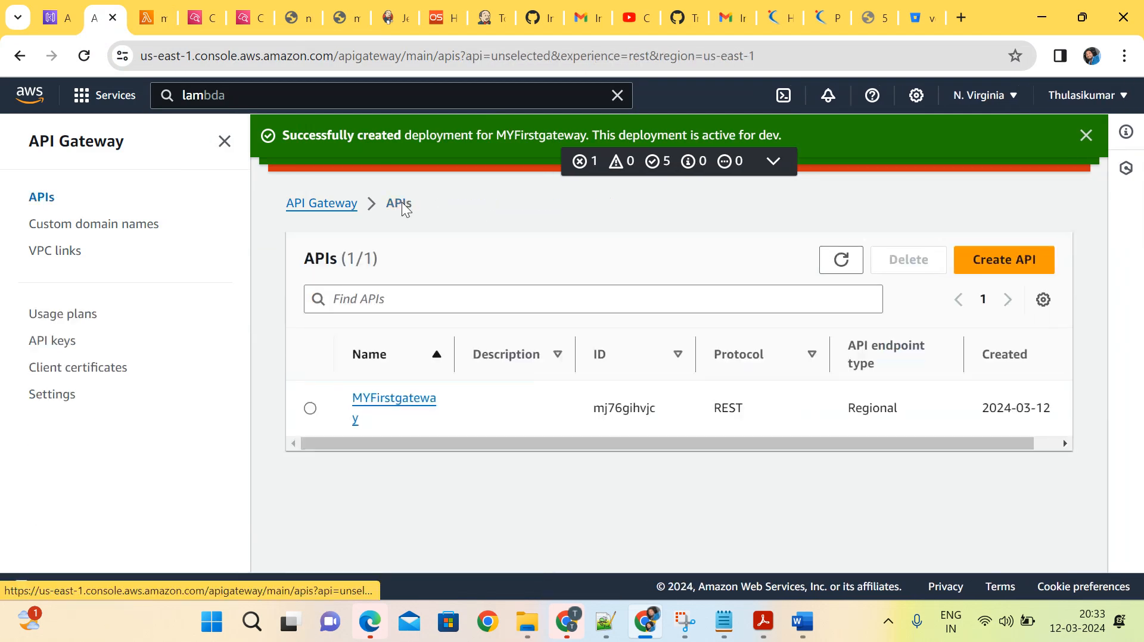
{"action": "left_click", "coordinate": [311, 410]}
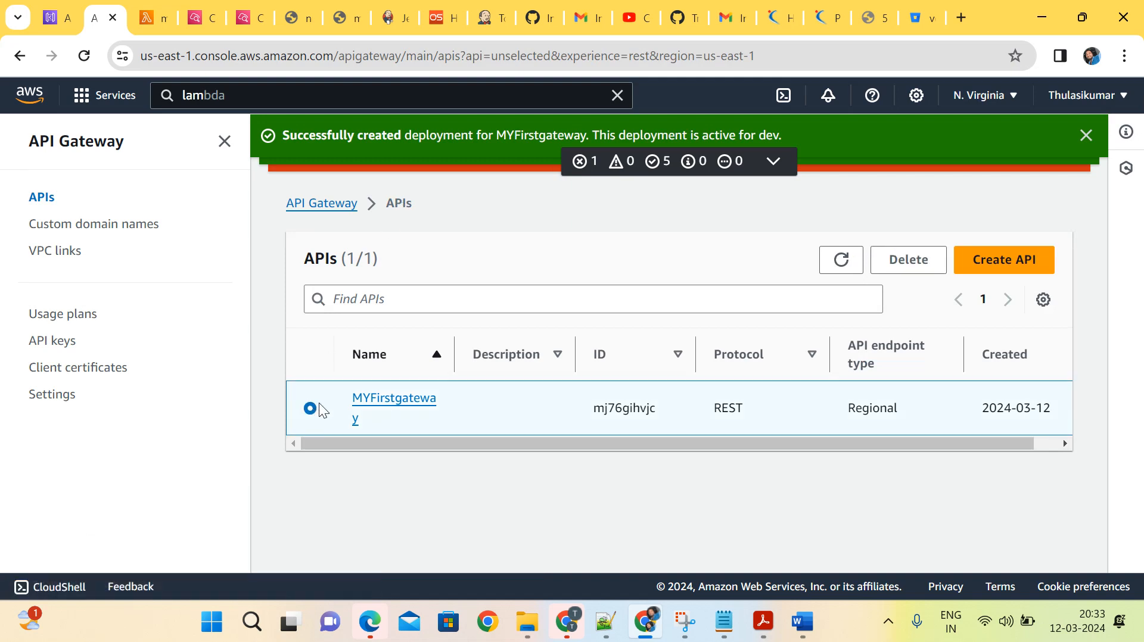
{"action": "left_click", "coordinate": [890, 271]}
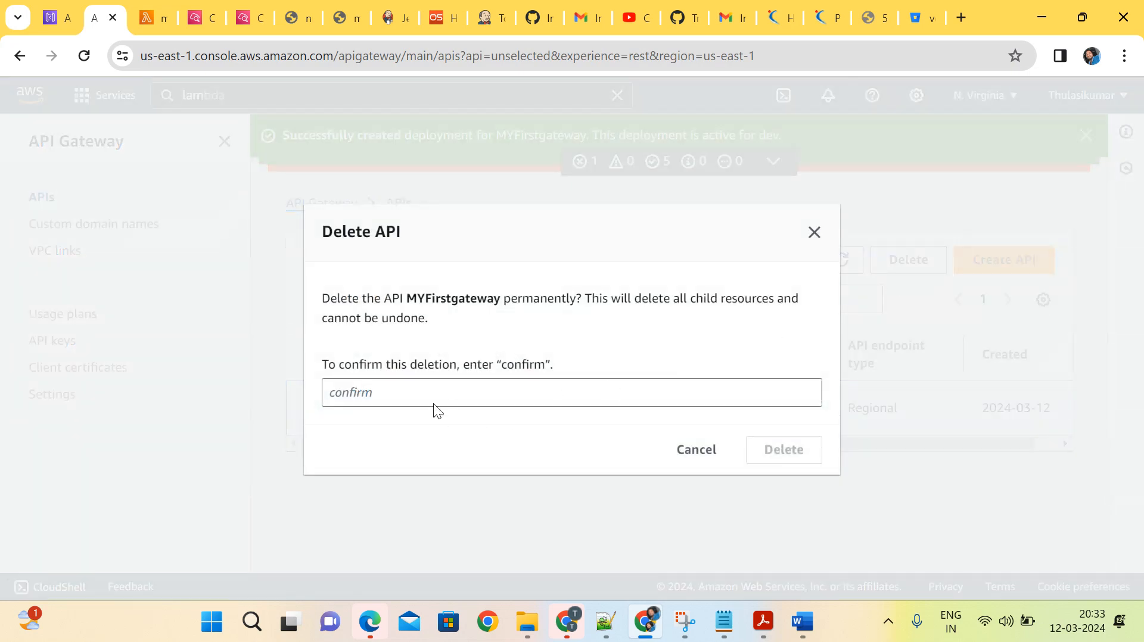
{"action": "left_click", "coordinate": [447, 395]}
{"action": "type", "text": "con"}
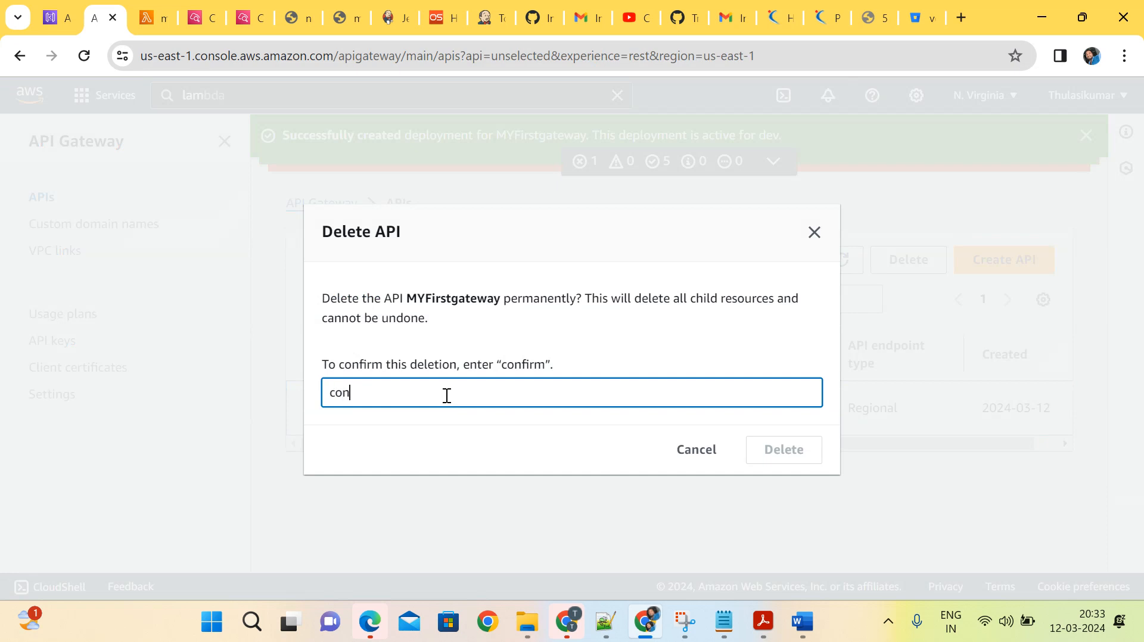
{"action": "type", "text": "firm"}
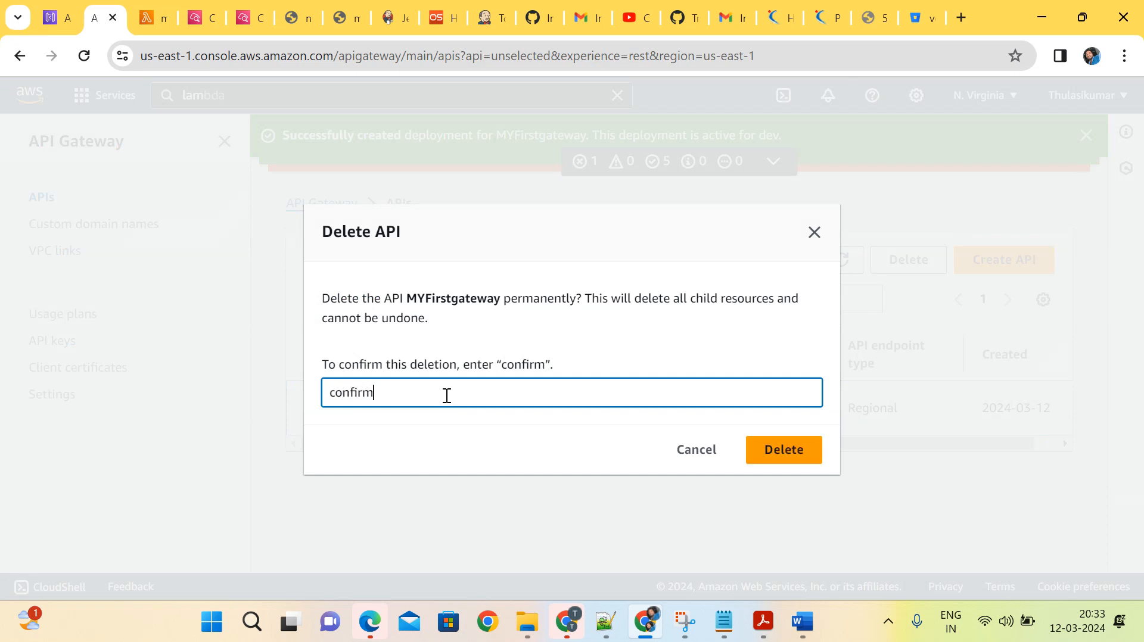
{"action": "left_click", "coordinate": [773, 448]}
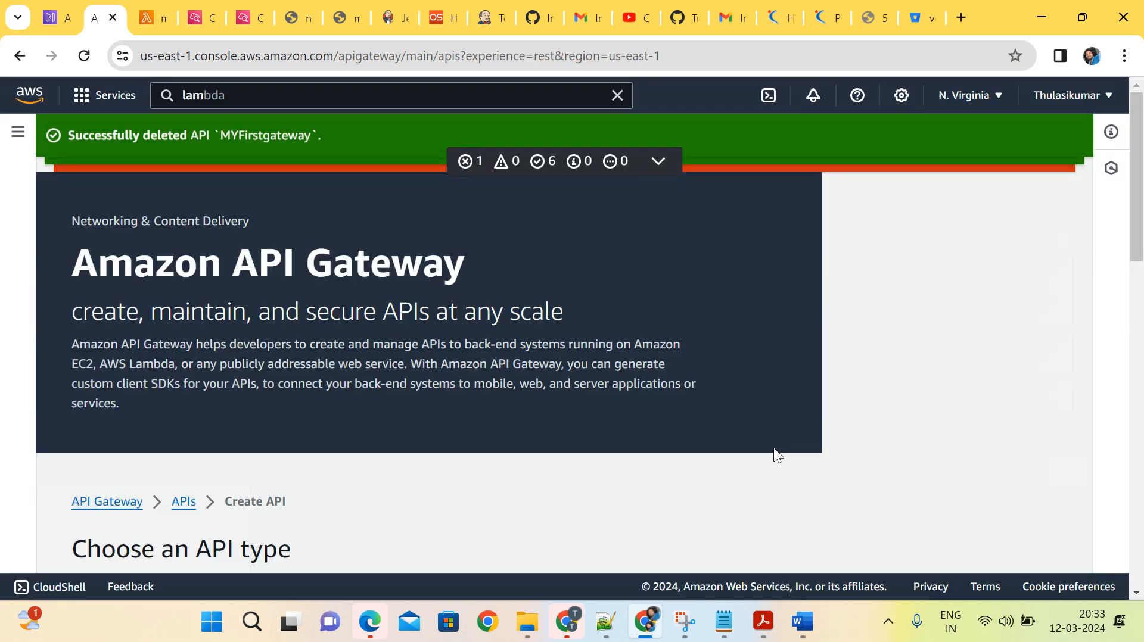
Delete the Lambda functions my-aws-gateway-get and my-function-houses together, entering "delete" as confirmation, and dismiss the dialog.
{"action": "left_click", "coordinate": [145, 20]}
{"action": "scroll", "coordinate": [238, 231], "scroll_direction": "up", "scroll_amount": 6}
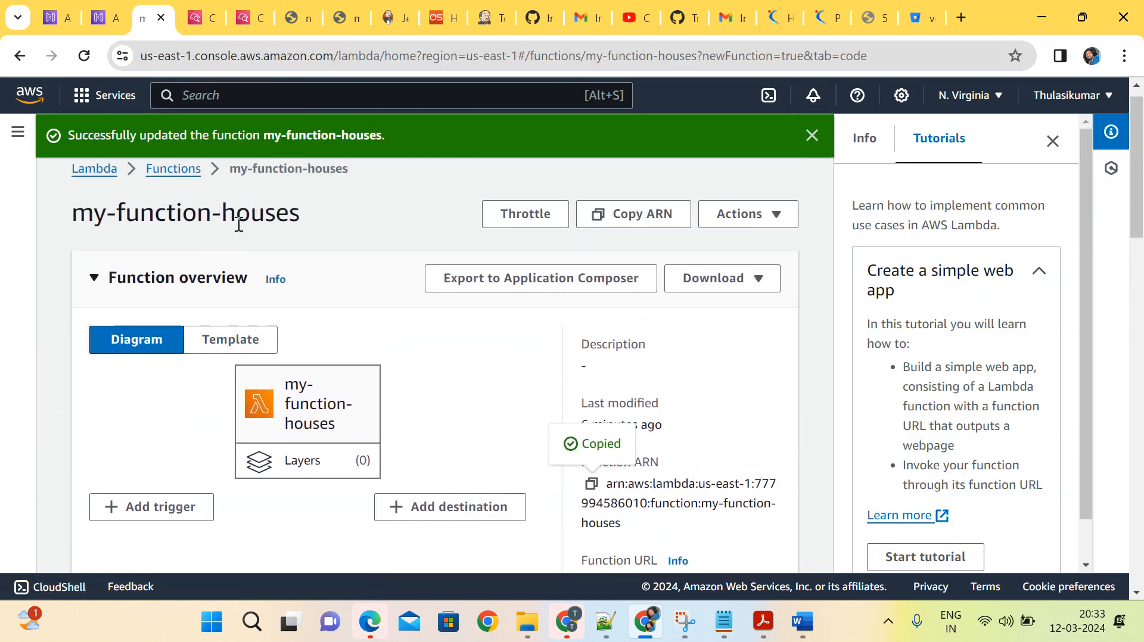
{"action": "left_click", "coordinate": [182, 186]}
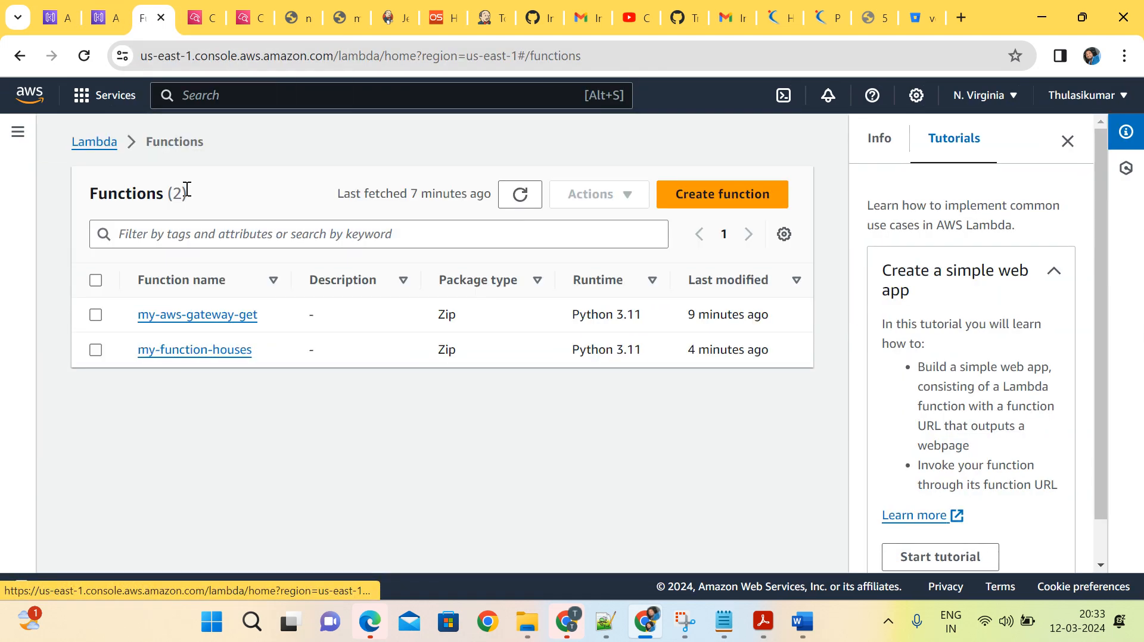
{"action": "left_click", "coordinate": [98, 316]}
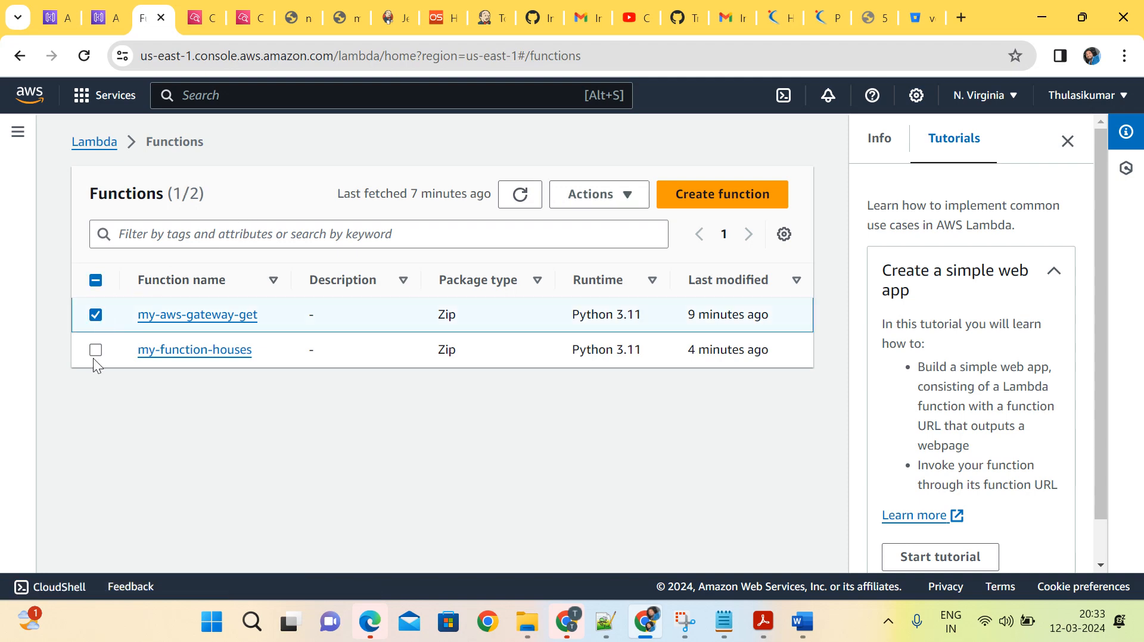
{"action": "left_click", "coordinate": [99, 358]}
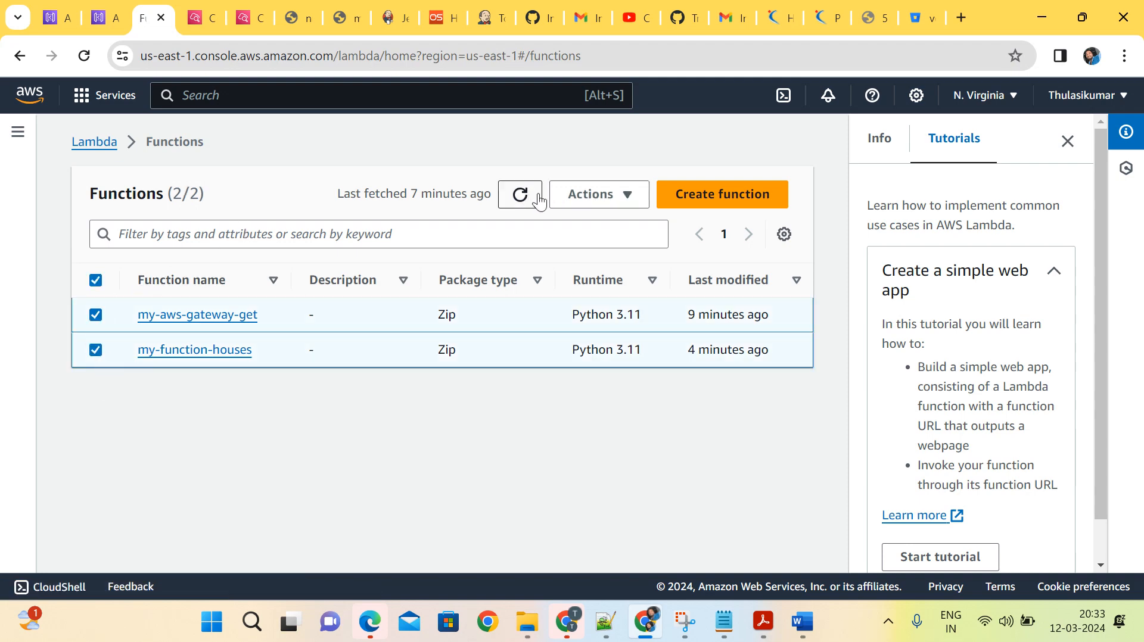
{"action": "left_click", "coordinate": [625, 194]}
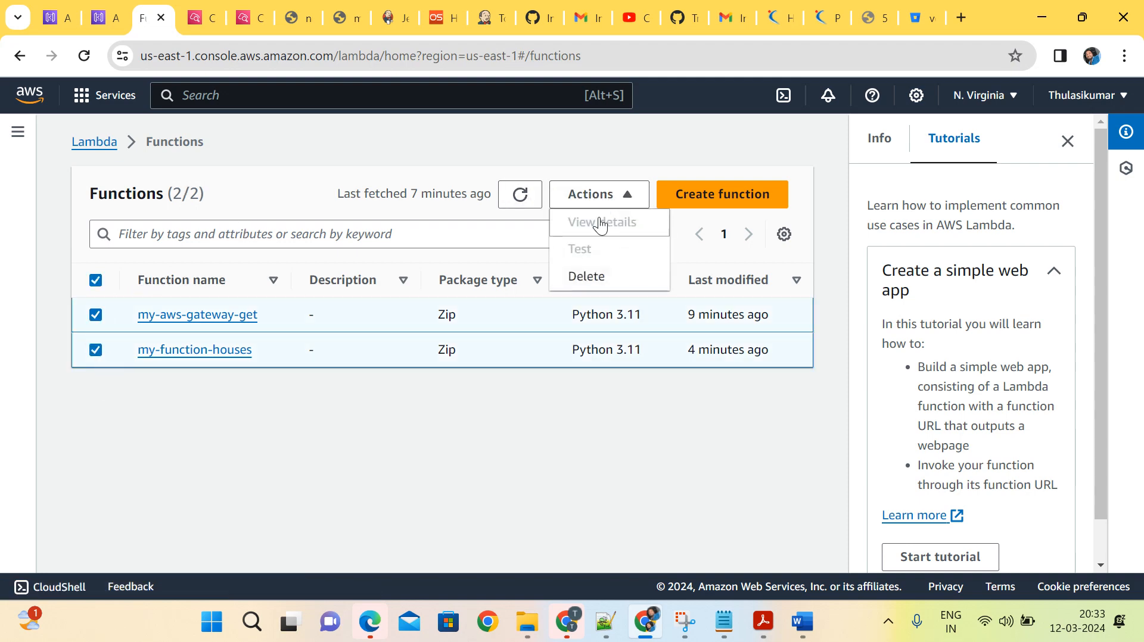
{"action": "left_click", "coordinate": [581, 284]}
{"action": "left_click", "coordinate": [349, 447]}
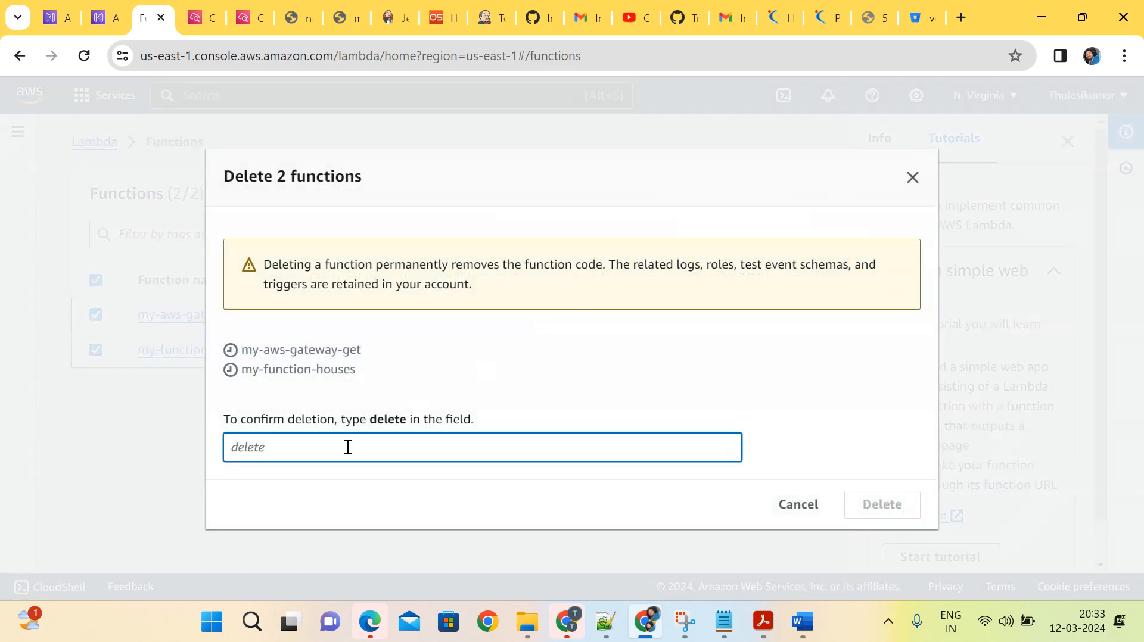
{"action": "type", "text": "delete"}
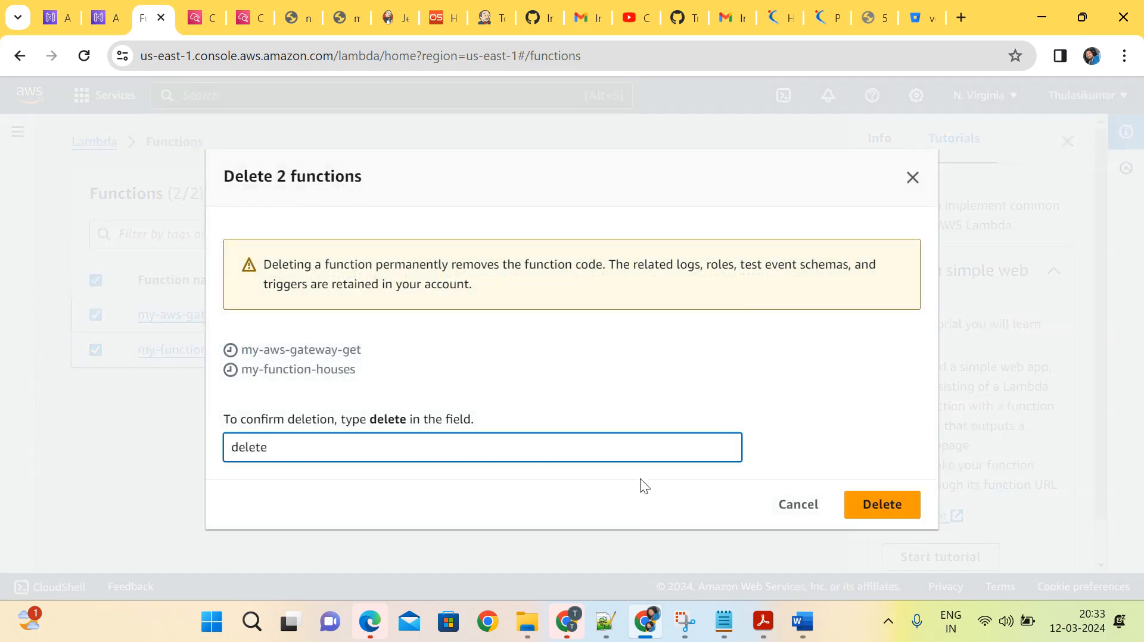
{"action": "left_click", "coordinate": [864, 503]}
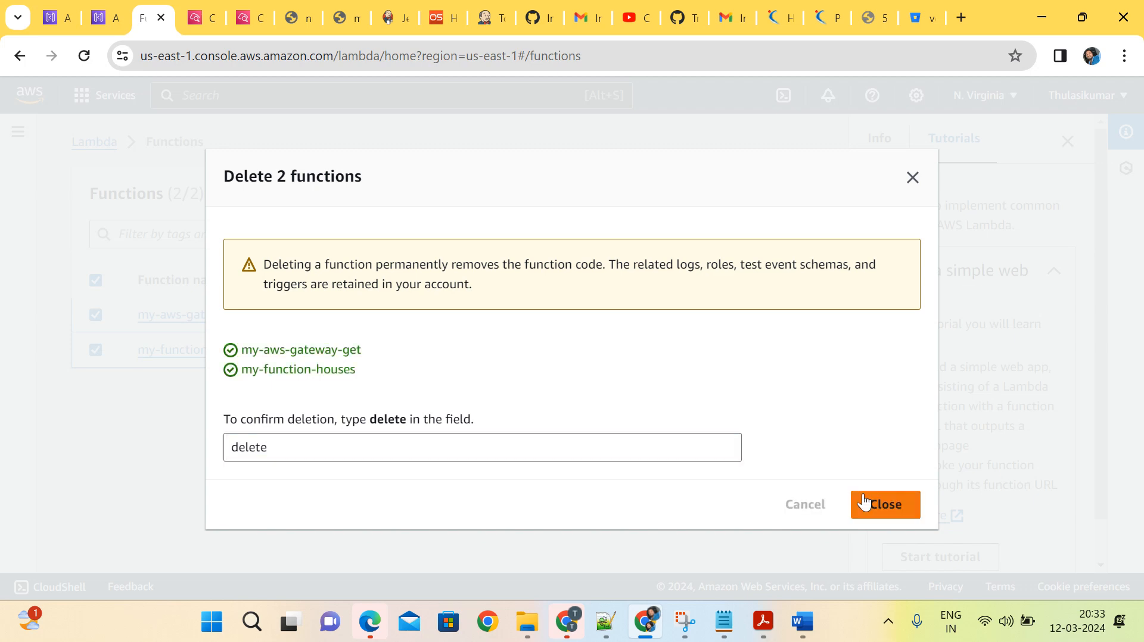
{"action": "left_click", "coordinate": [886, 514]}
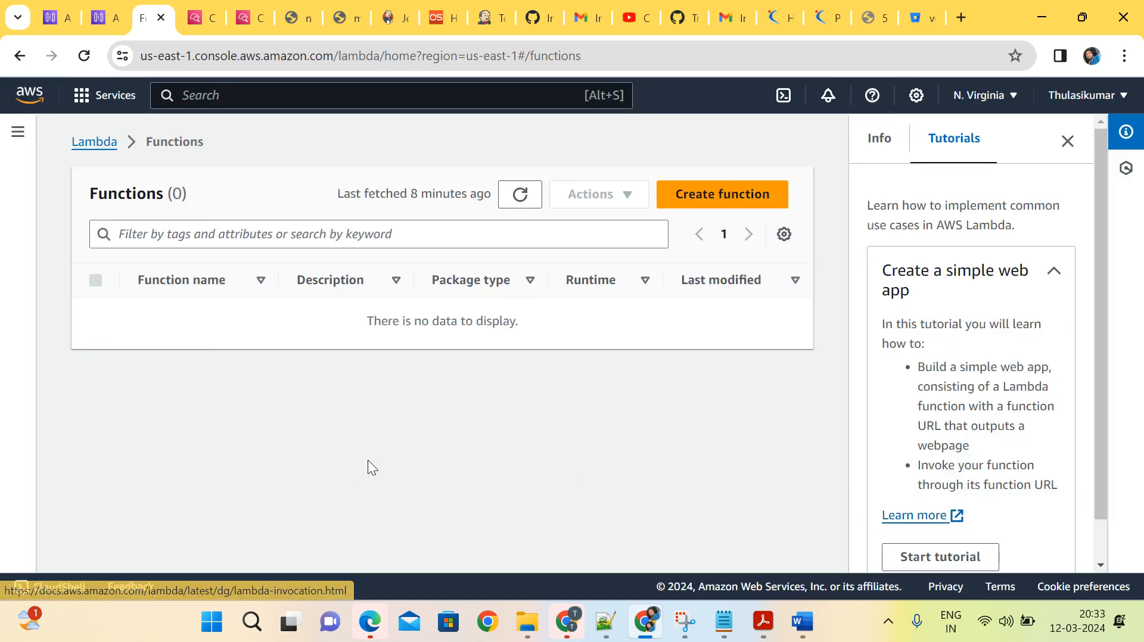
Switch to Notepad to view the lambda_handler code in lambda-code.py.
{"action": "mouse_move", "coordinate": [606, 622]}
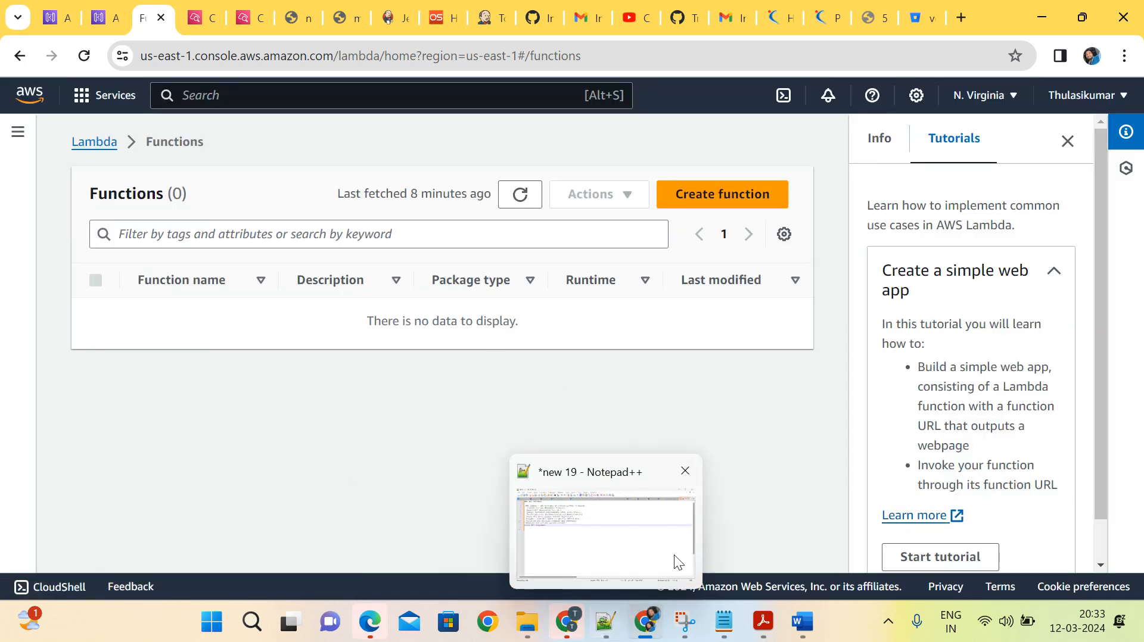
{"action": "mouse_move", "coordinate": [724, 621]}
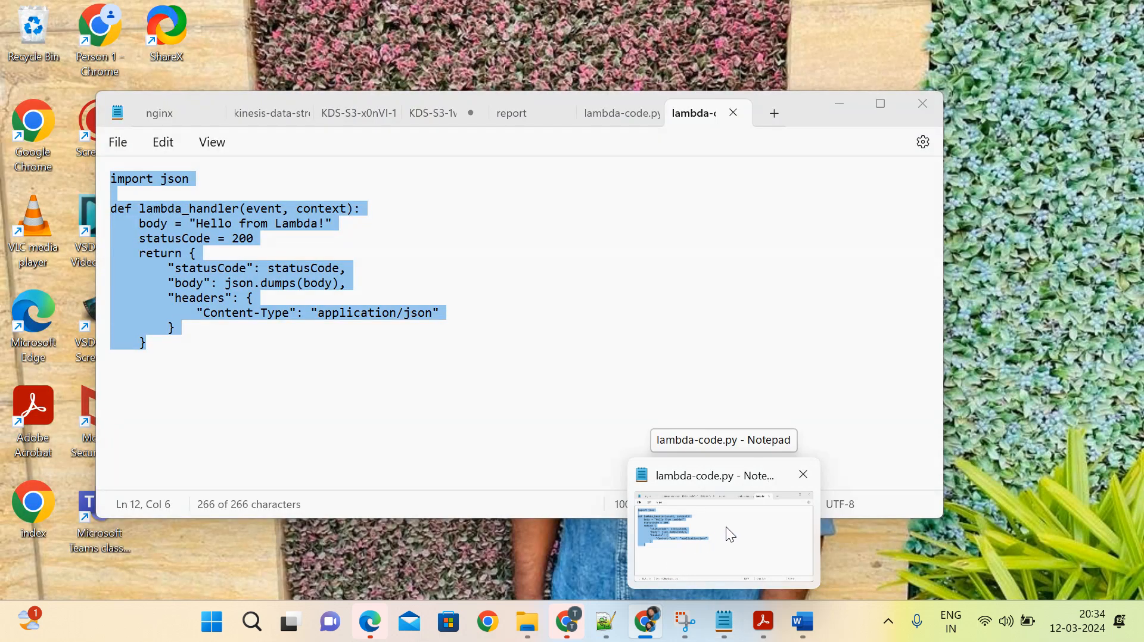
{"action": "left_click", "coordinate": [726, 526]}
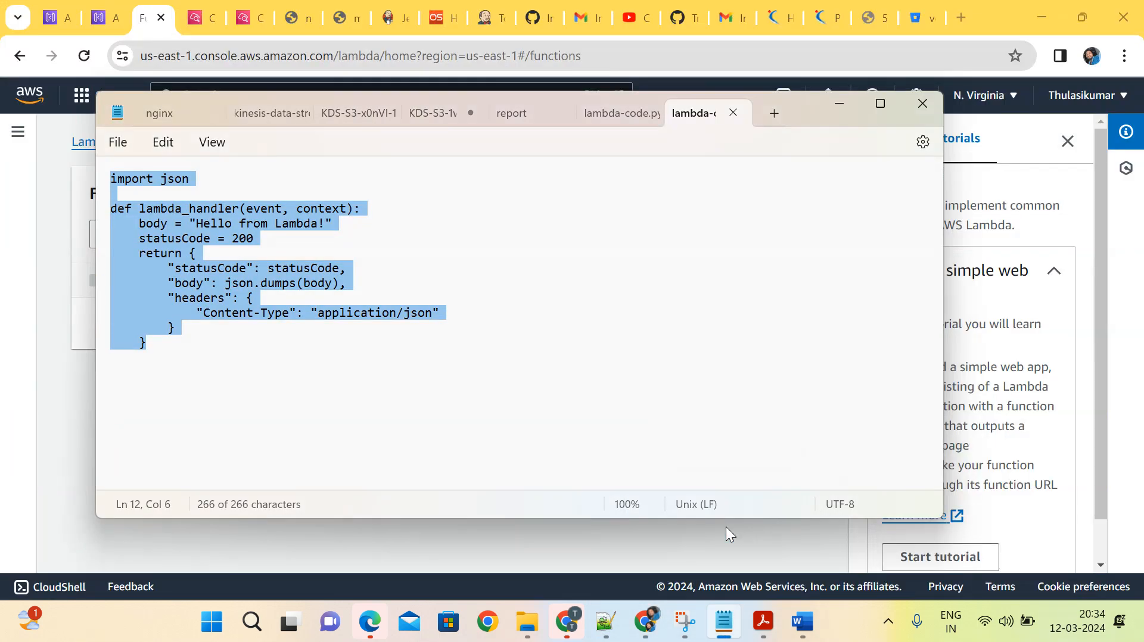